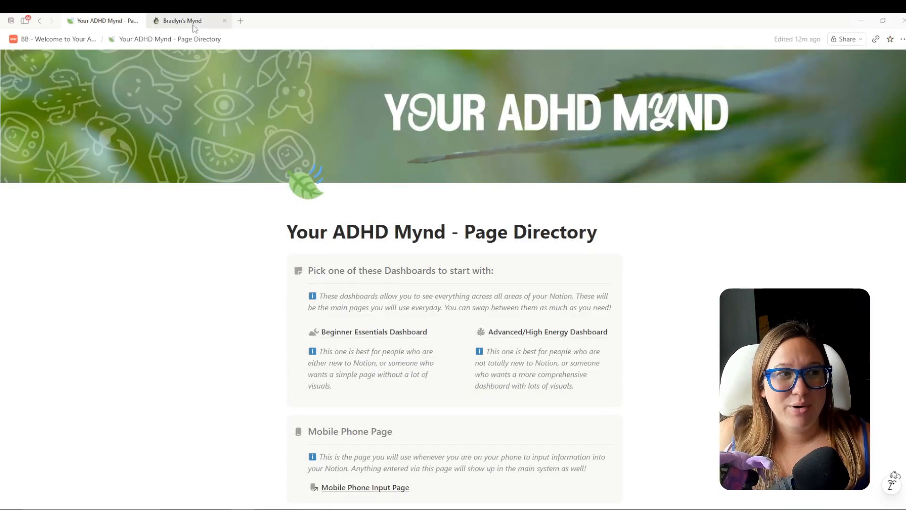
Open All Databases from System Pages in the old workspace and from the template's Page Directory.
click(193, 23)
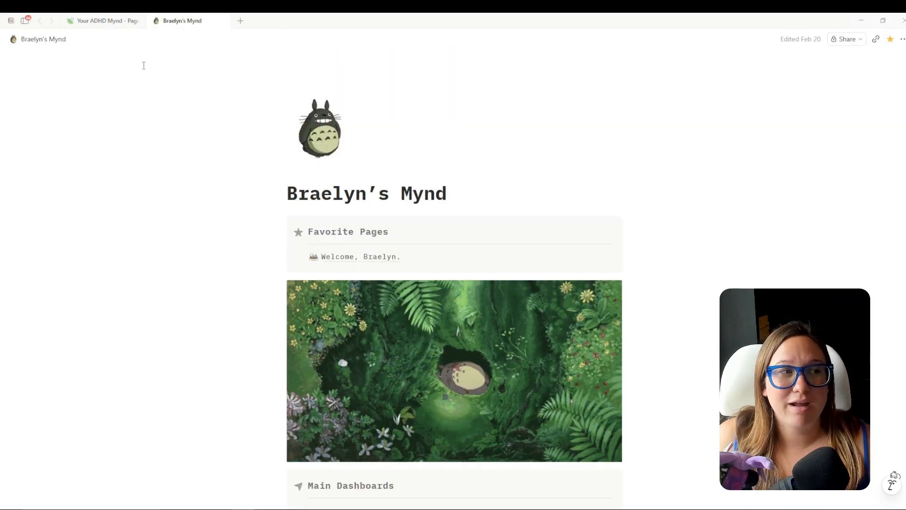
scroll(723, 236, down, 9)
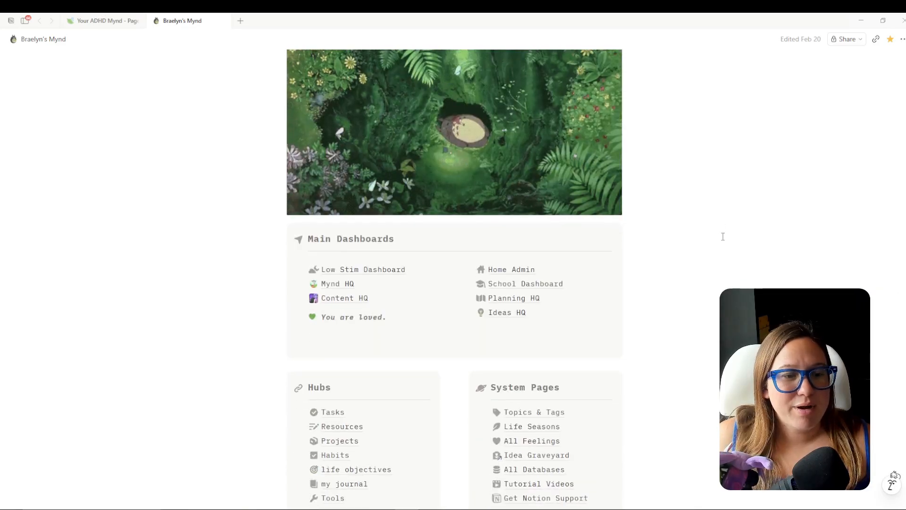
click(546, 291)
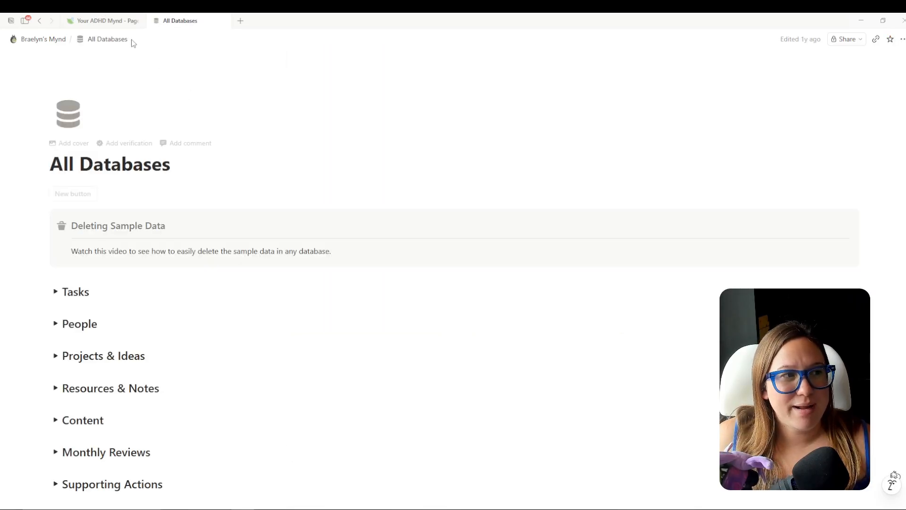
click(114, 24)
scroll(652, 397, down, 10)
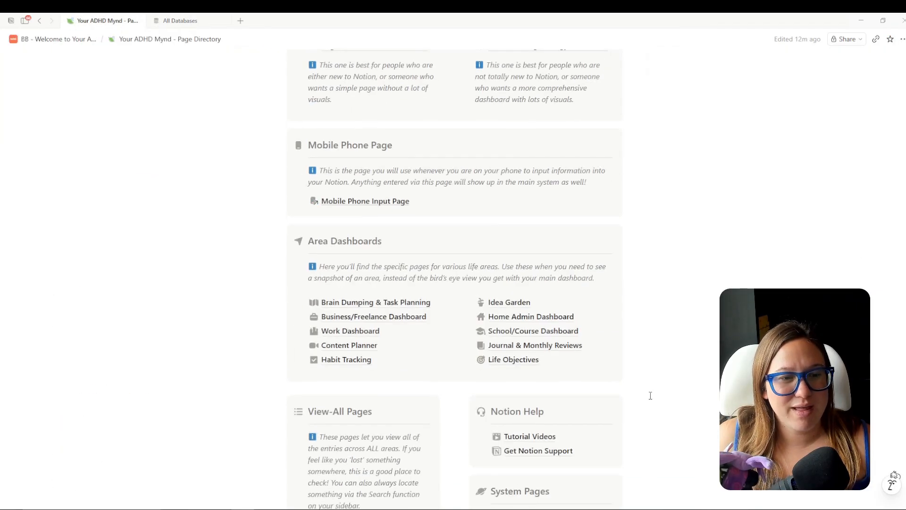
click(550, 389)
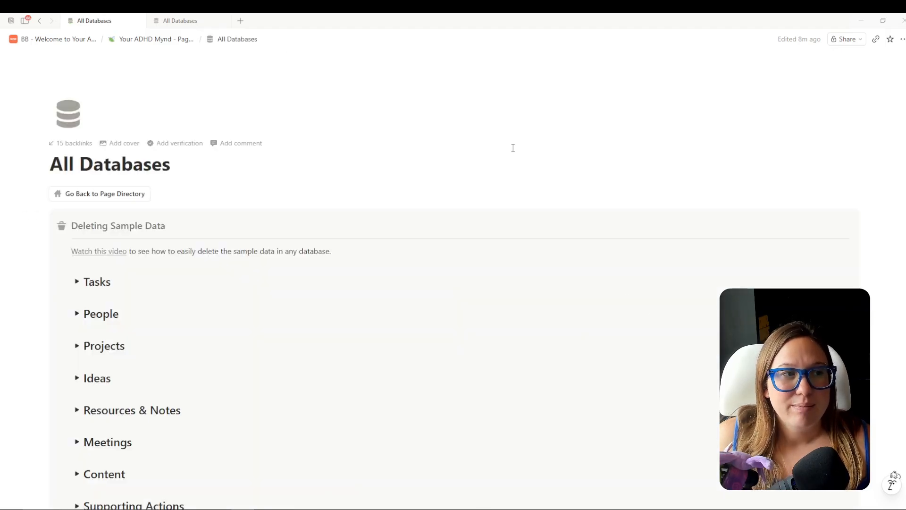
scroll(493, 146, down, 2)
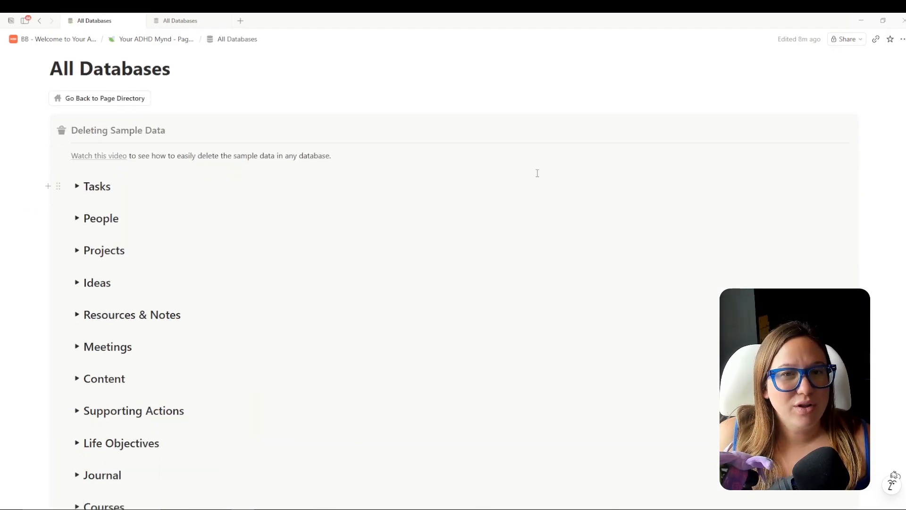
scroll(482, 192, up, 2)
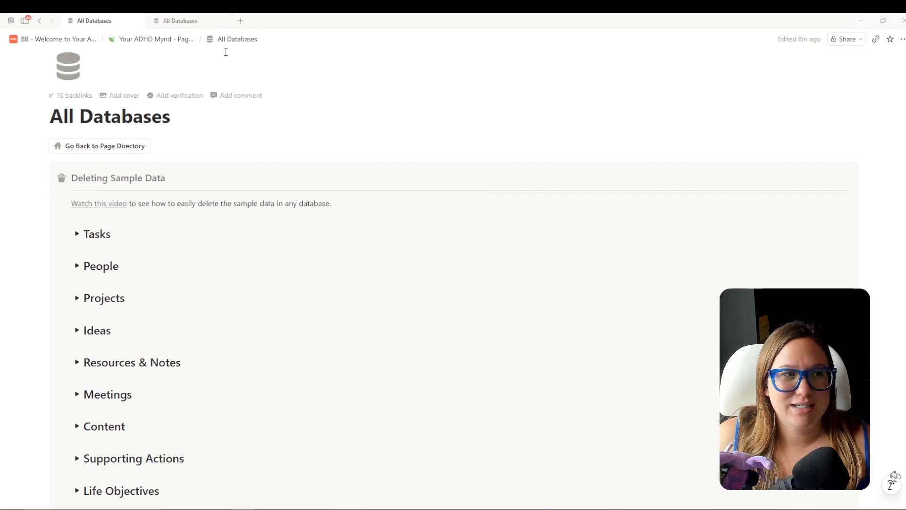
click(188, 21)
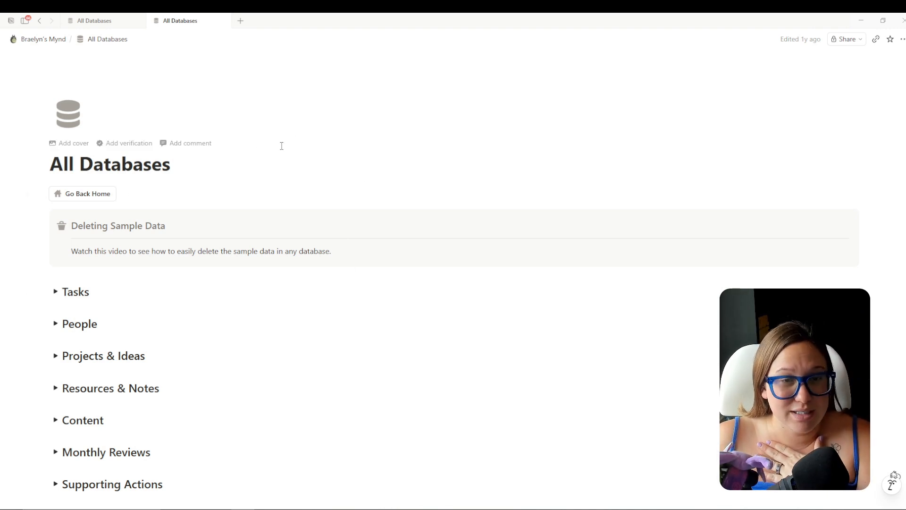
scroll(282, 146, down, 2)
Expand BB26 - Tasks, switch it to Month View and advance to August 2026.
click(55, 196)
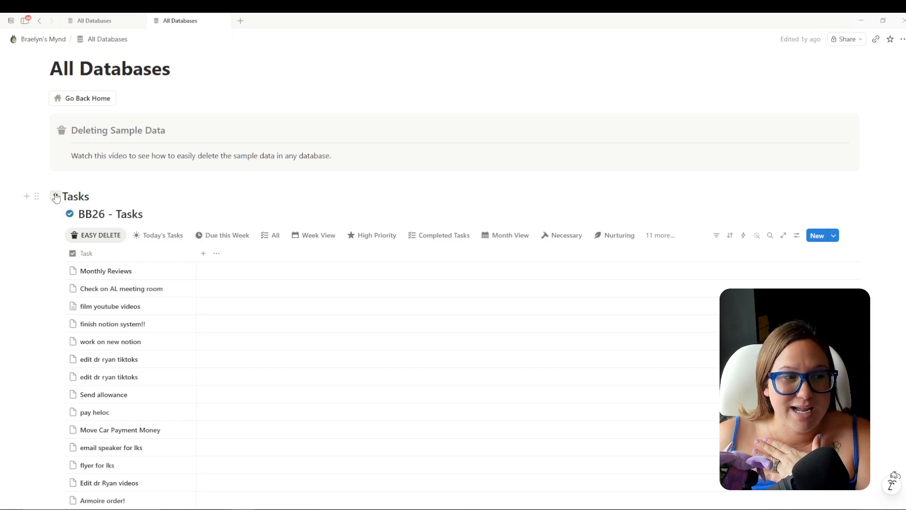
click(669, 239)
scroll(698, 328, down, 3)
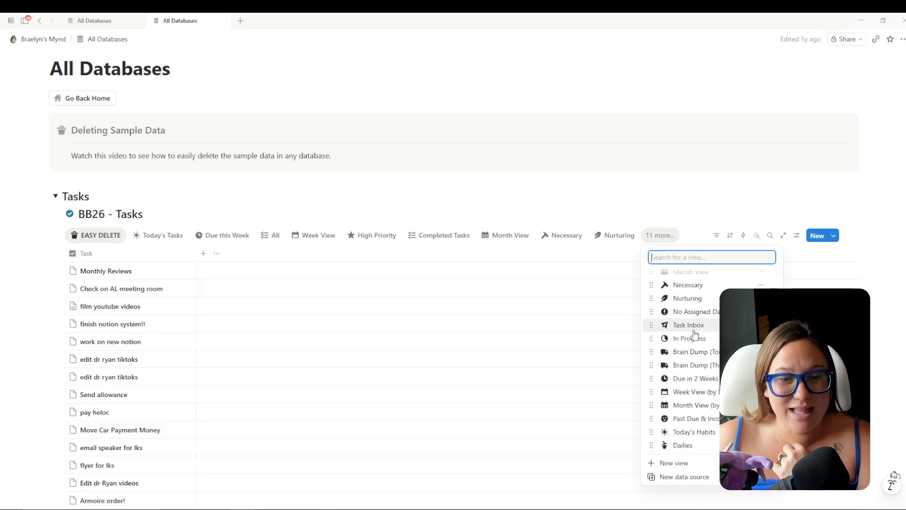
scroll(694, 377, up, 3)
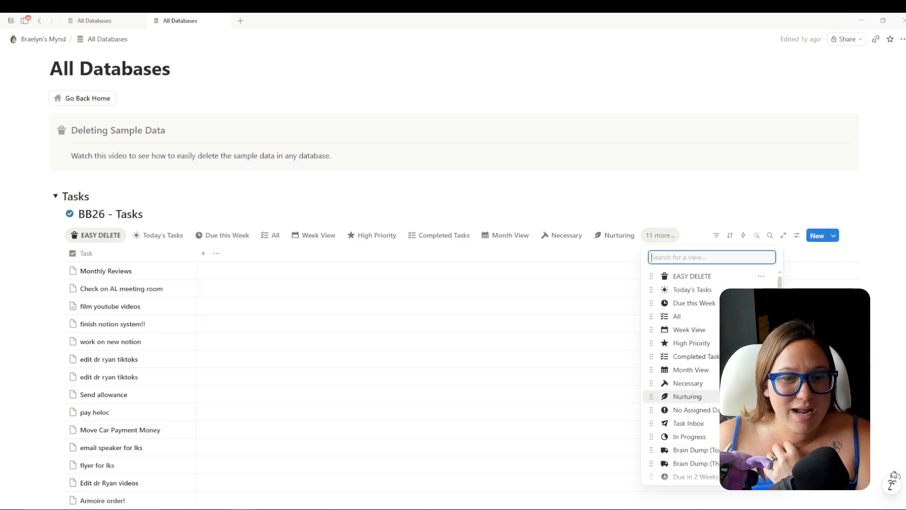
click(700, 376)
scroll(860, 143, down, 3)
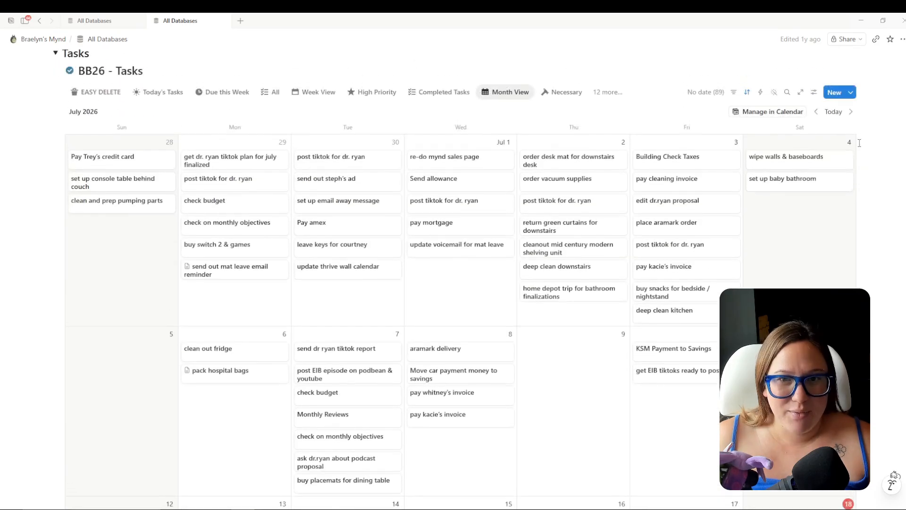
click(853, 111)
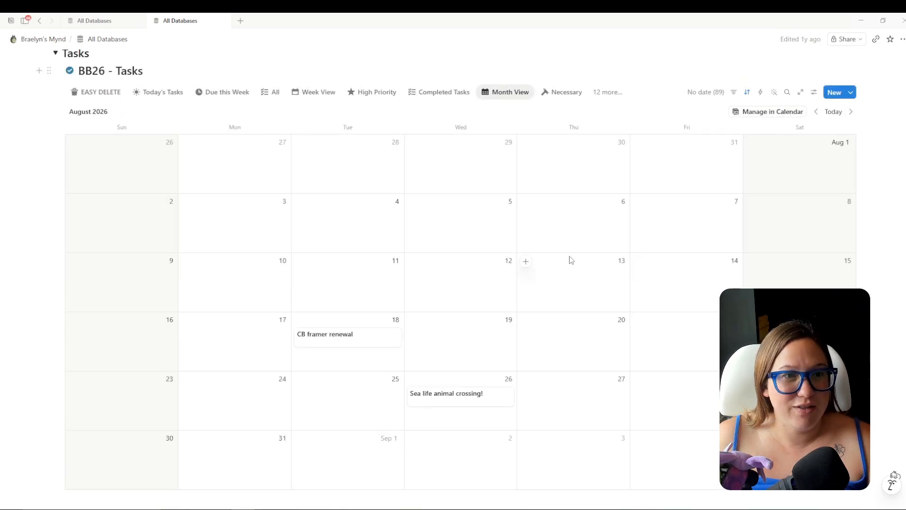
scroll(466, 263, down, 1)
scroll(383, 309, up, 1)
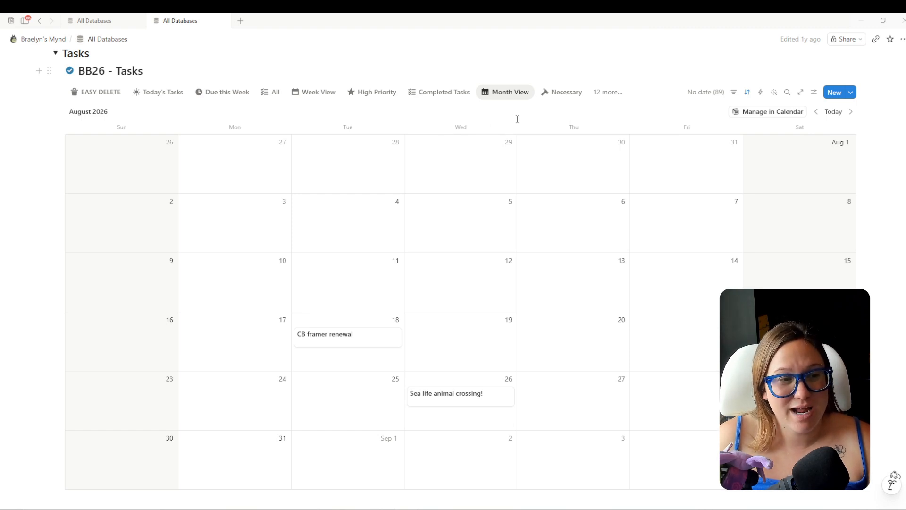
Expand the new Tasks database and copy the CB framer renewal title from the old calendar.
mouse_move(93, 23)
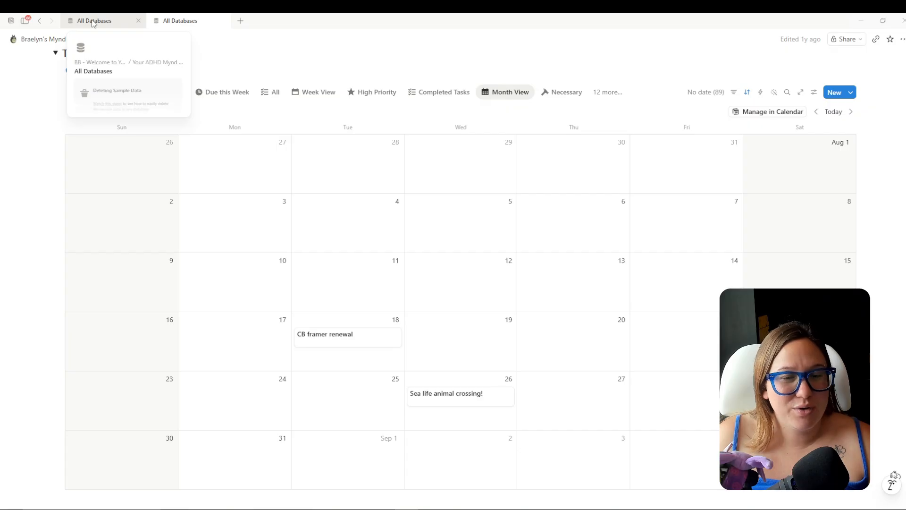
click(97, 22)
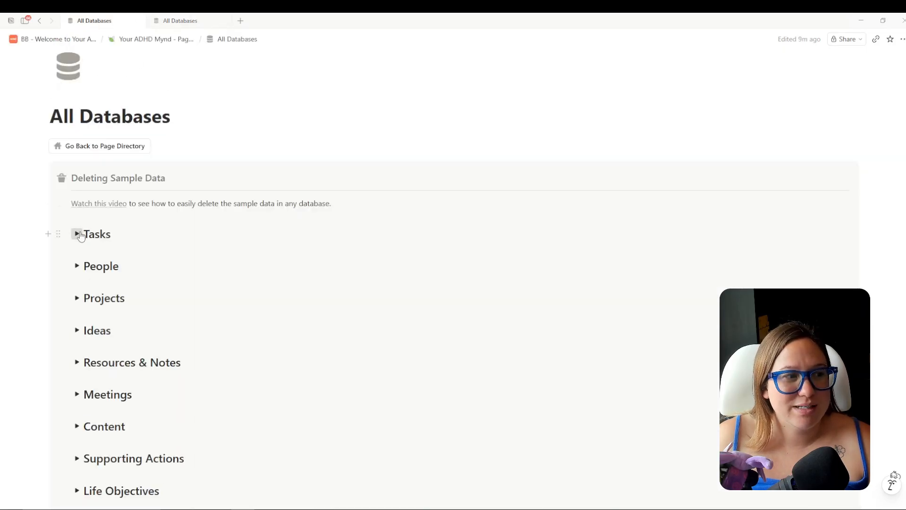
click(77, 234)
click(181, 21)
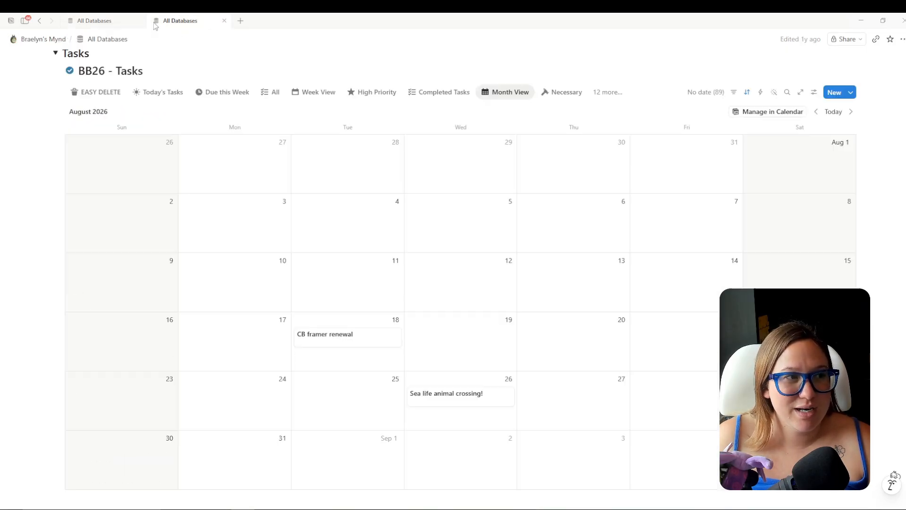
click(346, 347)
triple_click(405, 130)
key(ctrl+c)
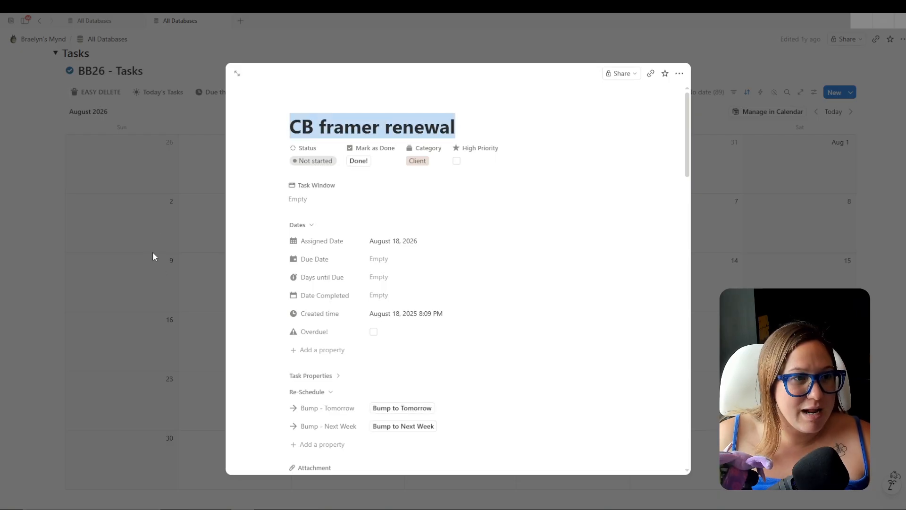
click(174, 255)
Add CB framer renewal to BB27 - Tasks with Assigned Date Aug 18, 2026.
mouse_move(97, 26)
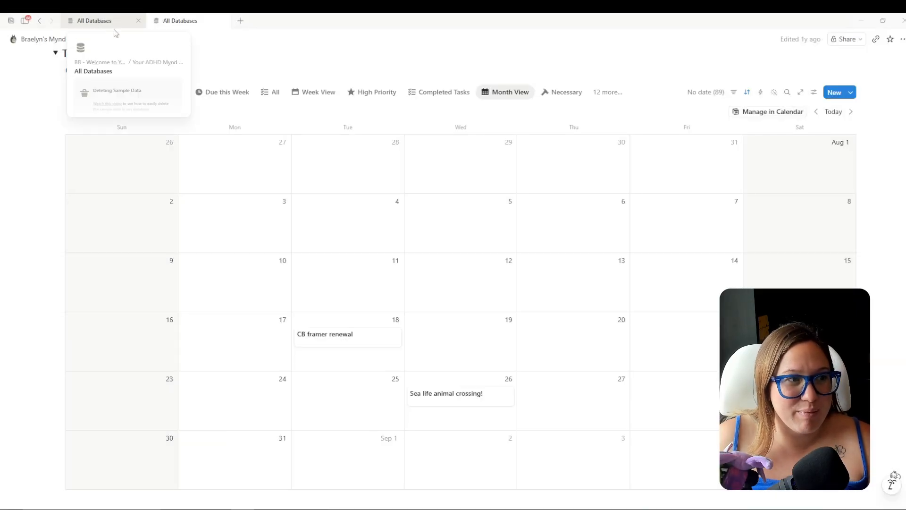
click(95, 21)
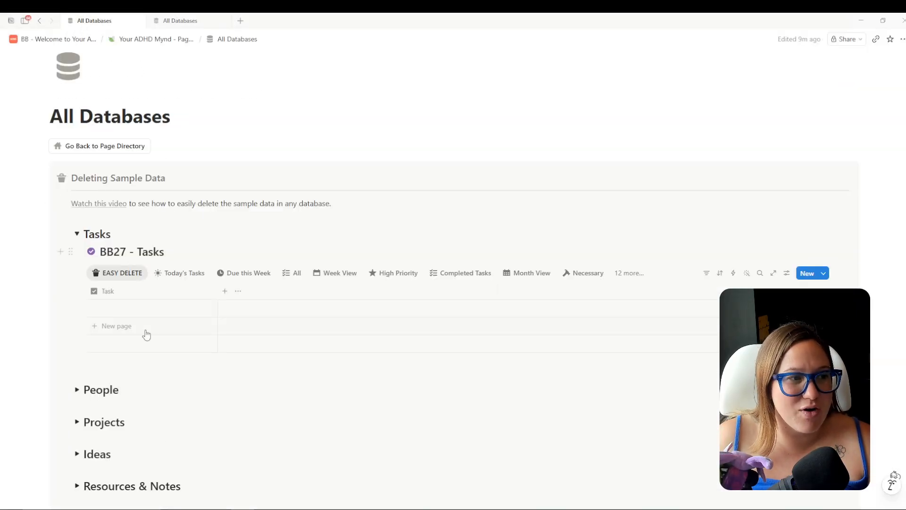
click(131, 309)
key(ctrl+v)
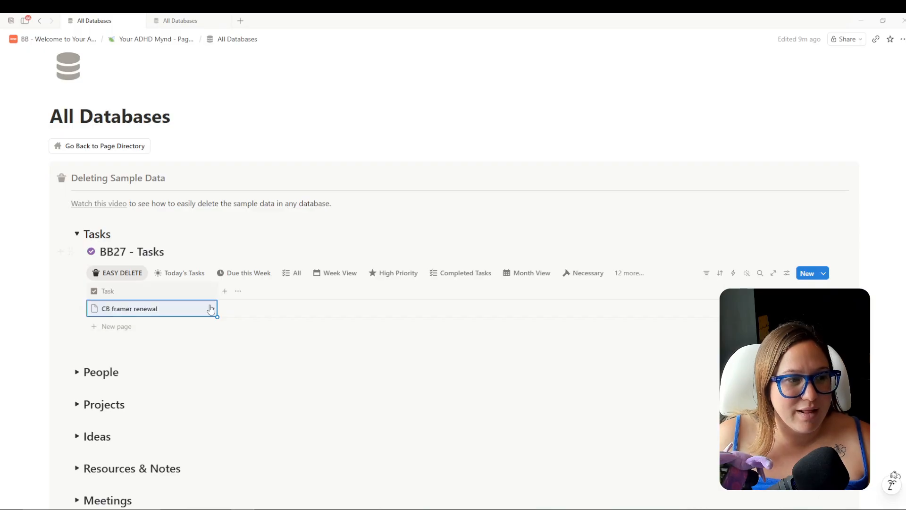
click(211, 309)
click(598, 206)
click(687, 228)
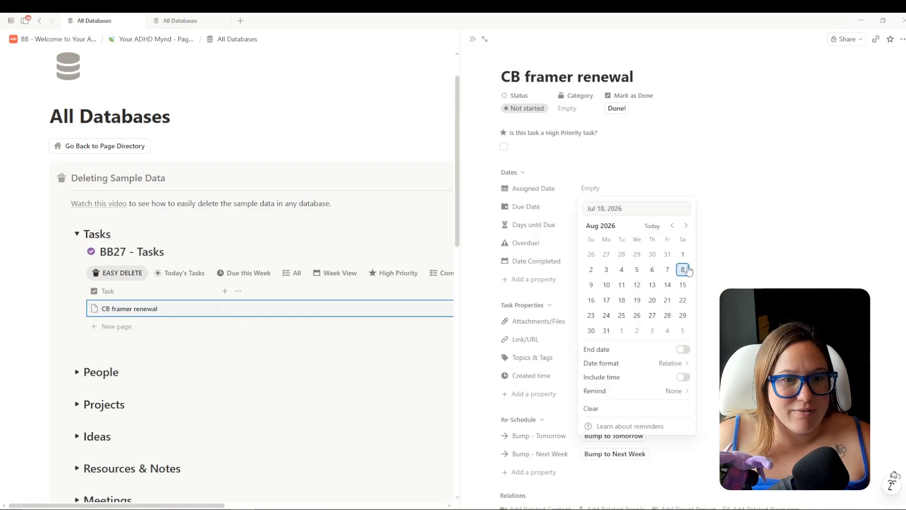
click(622, 300)
click(704, 161)
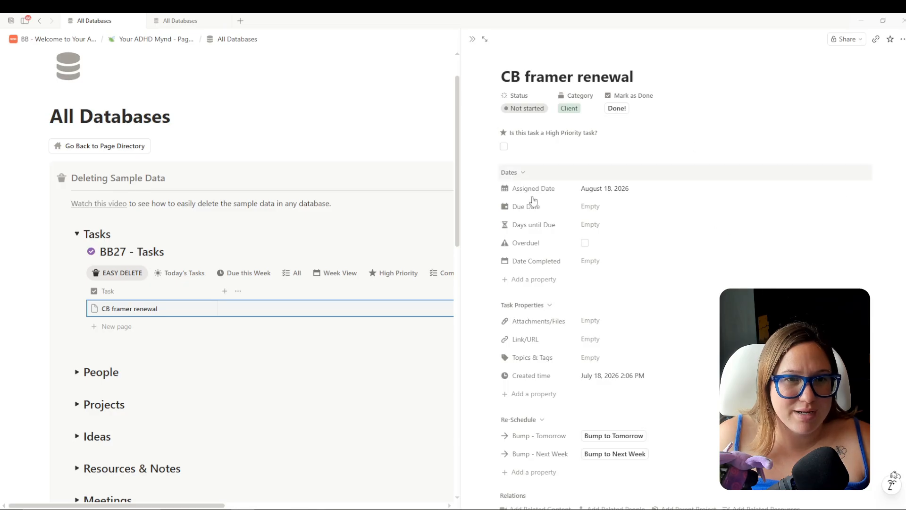
Return to the old tasks calendar and close its task details panel.
click(187, 20)
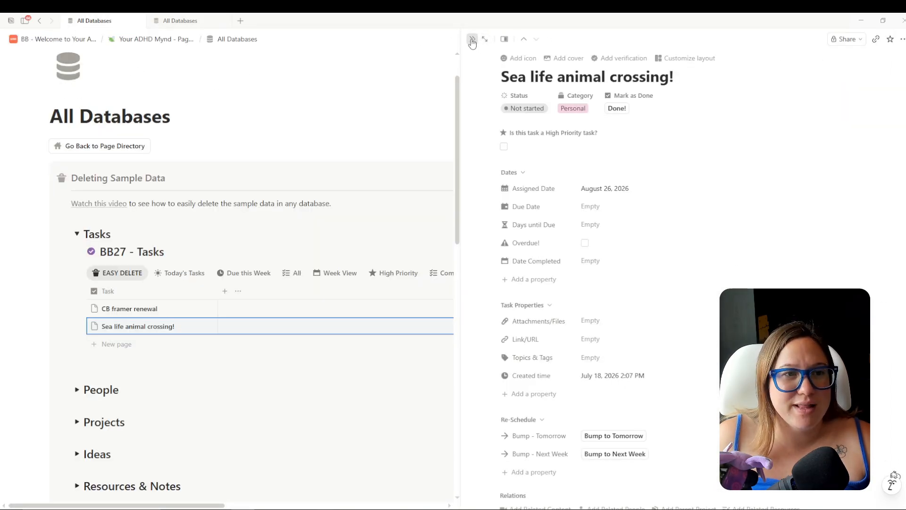
click(472, 41)
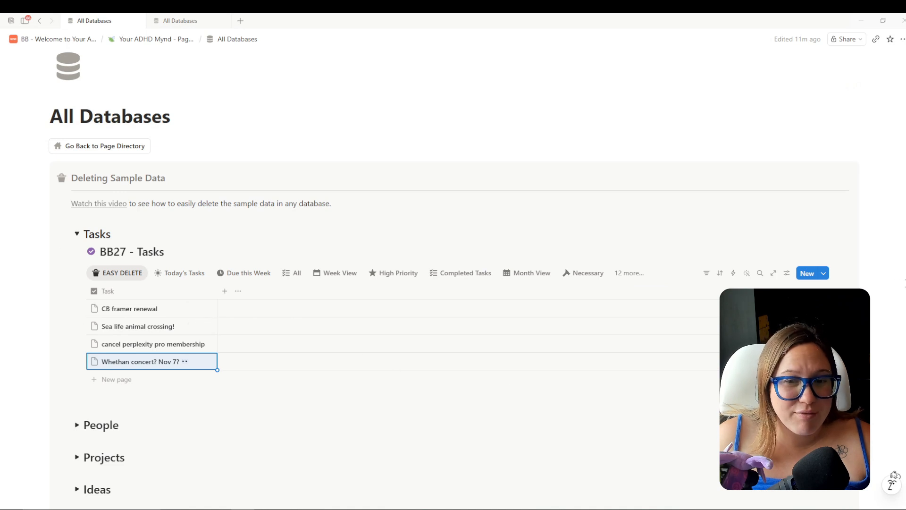
click(894, 280)
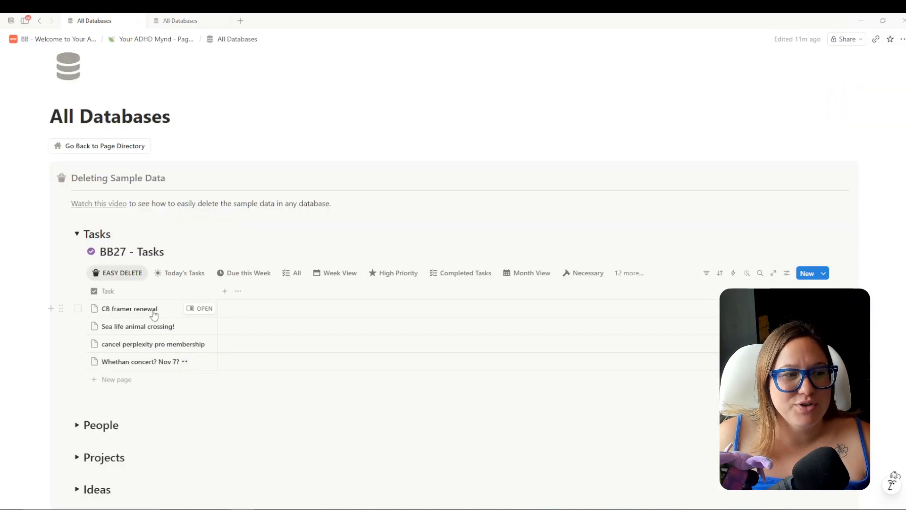
Open CB framer renewal's Category options, then review the old july tiktok plan task's category list.
click(201, 309)
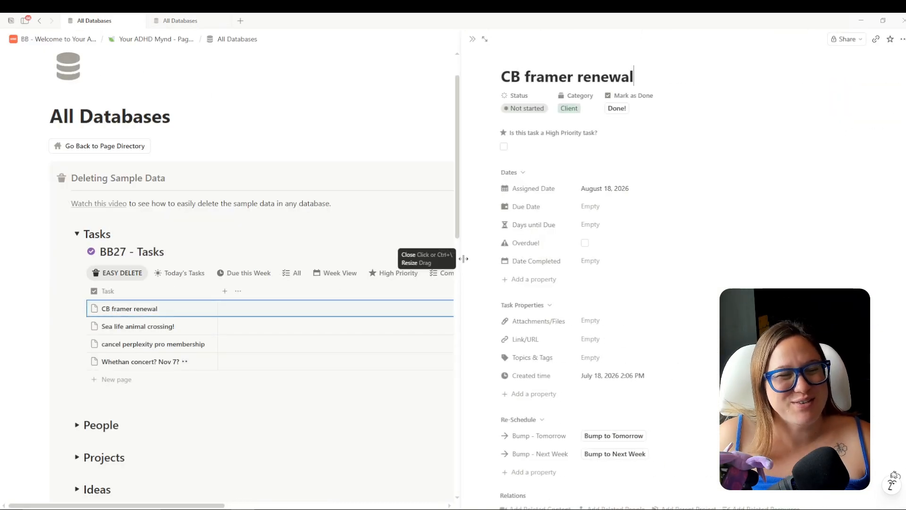
click(589, 108)
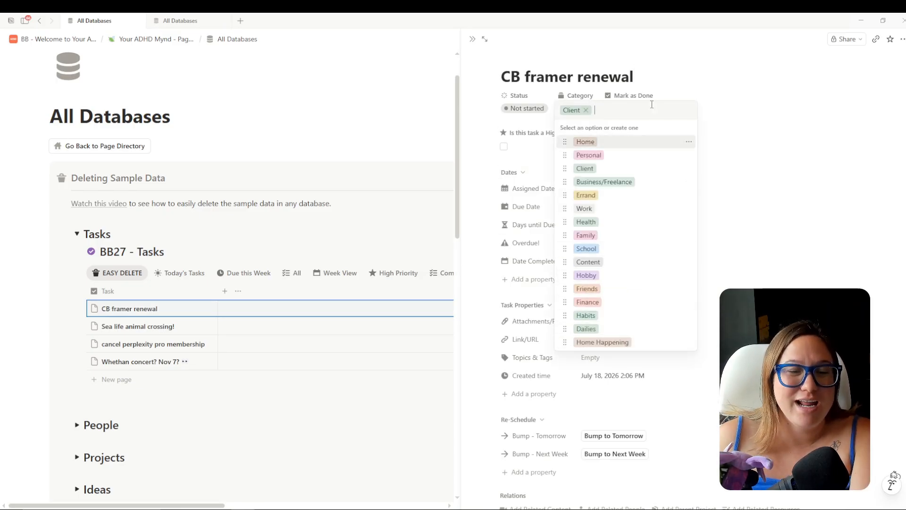
mouse_move(166, 24)
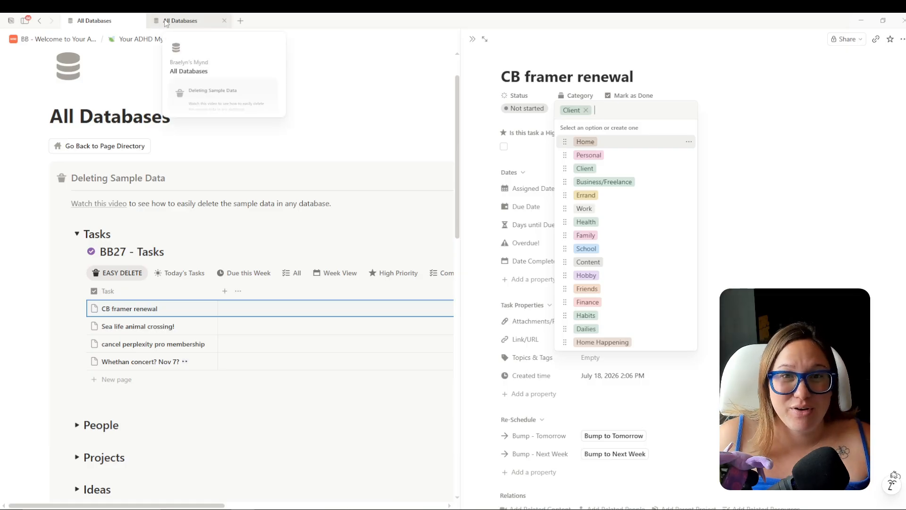
click(169, 23)
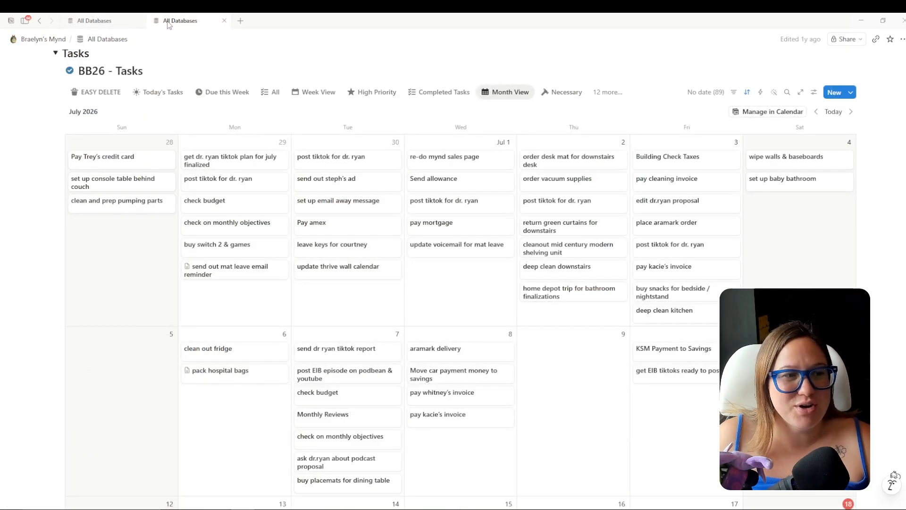
click(245, 166)
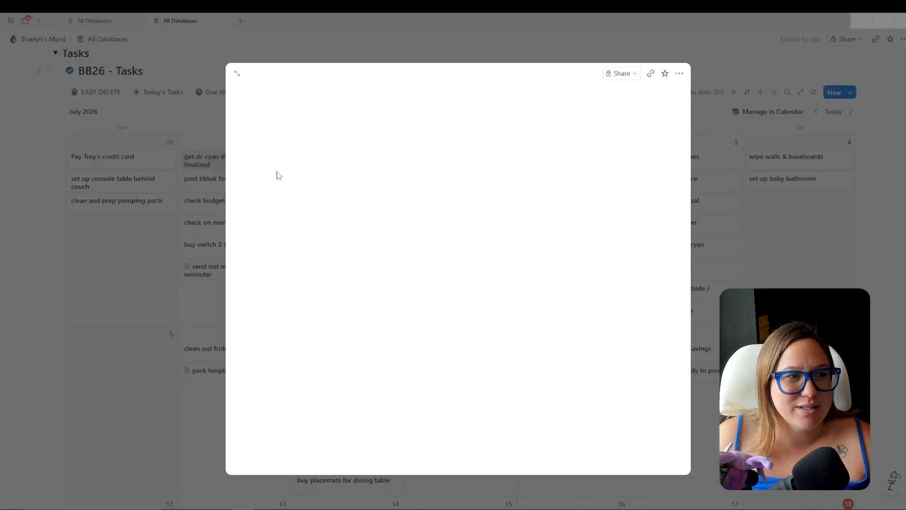
click(439, 187)
scroll(470, 465, down, 3)
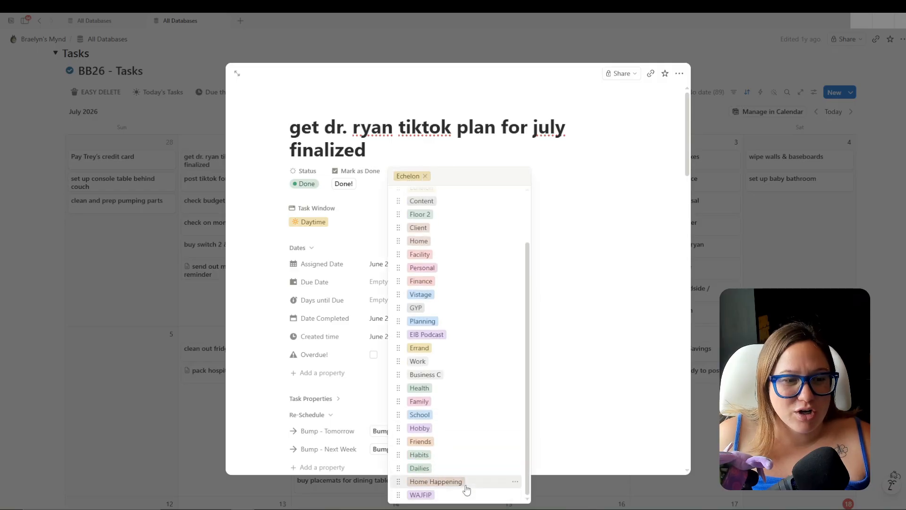
scroll(450, 225, up, 3)
scroll(469, 419, down, 3)
scroll(475, 387, up, 3)
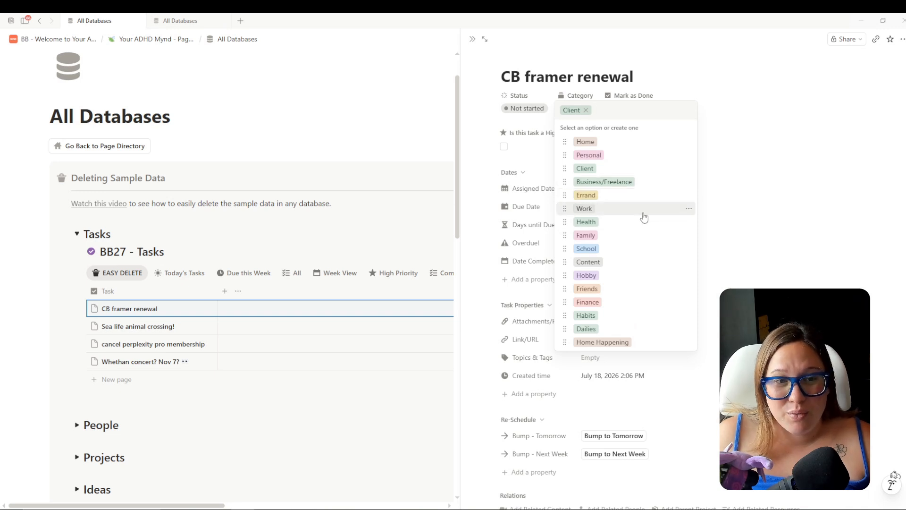
Rename the Work category to Thrive and Business/Freelance to Mynd, and create Floor 2.
click(690, 208)
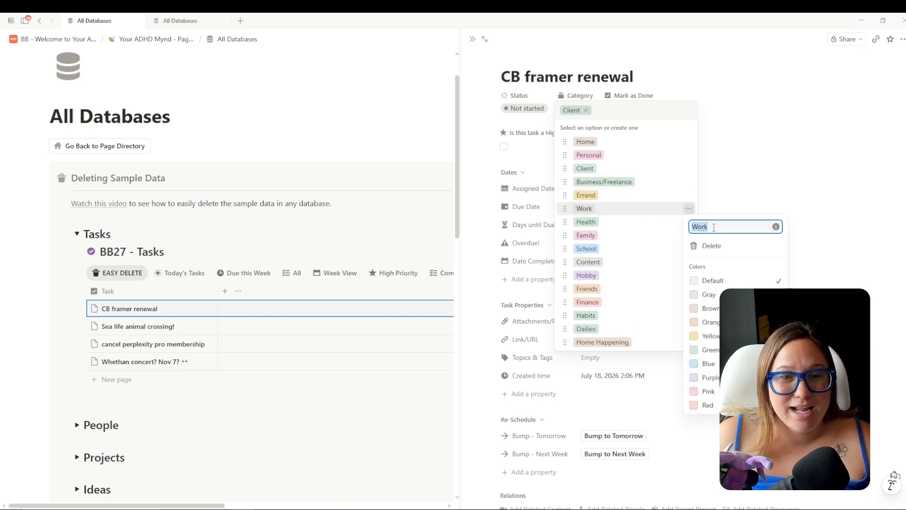
text(Thrive)
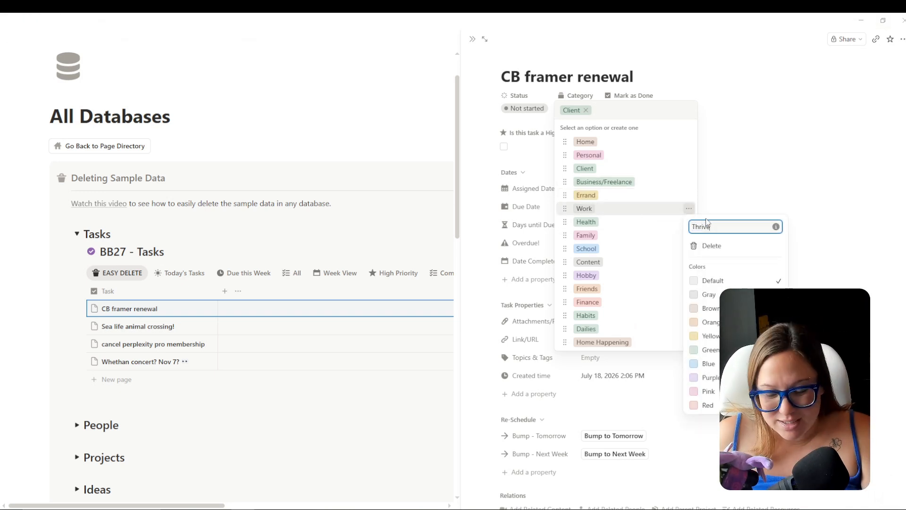
key(Return)
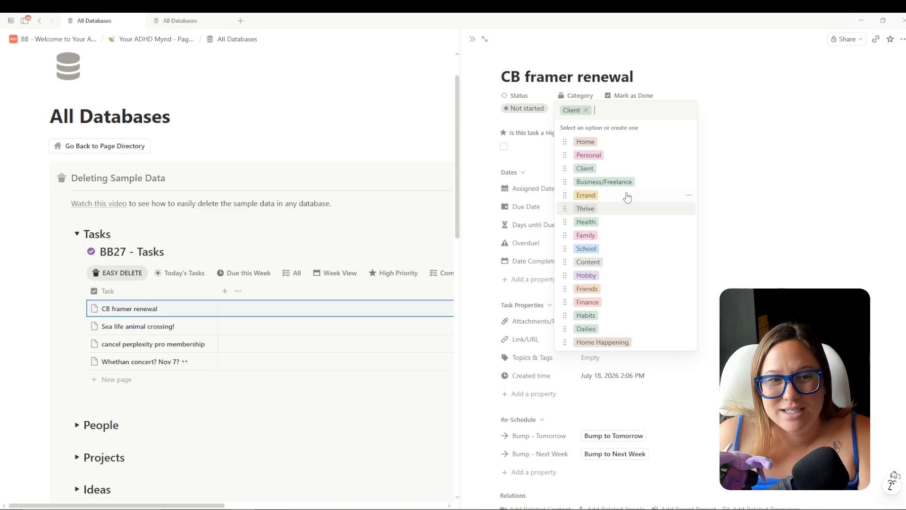
click(689, 181)
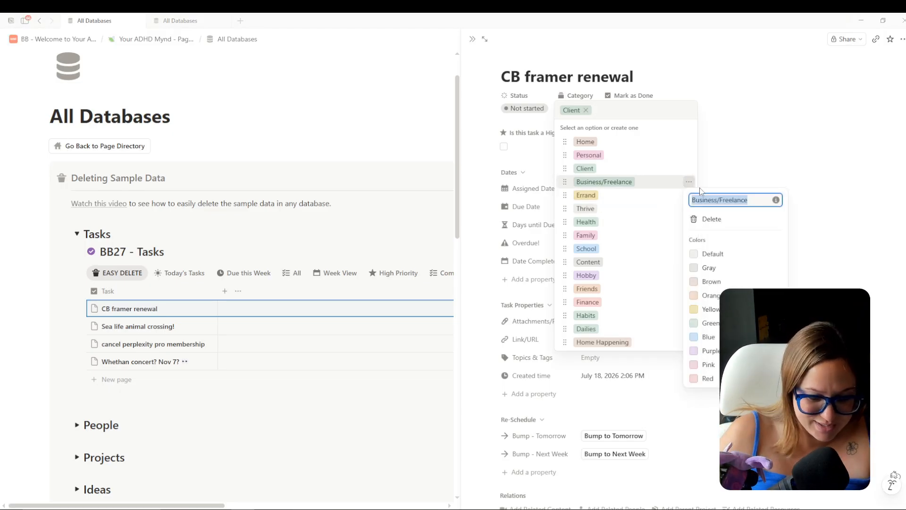
text(Mynd)
key(Return)
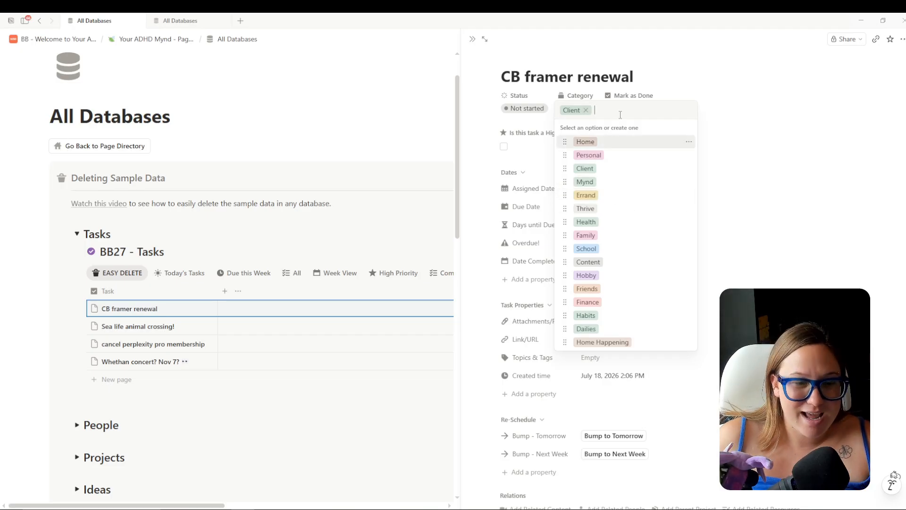
text(Floor 2)
key(Return)
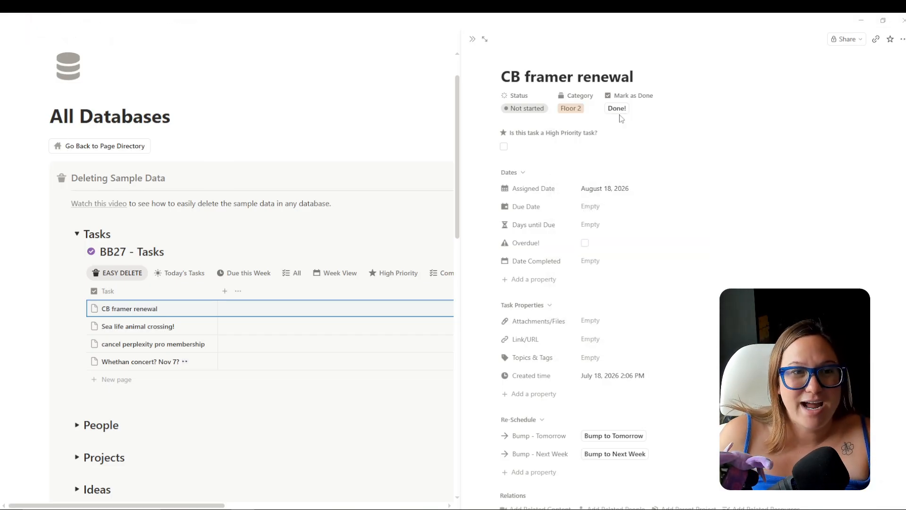
Set the task's category back to Client and close the category list.
click(573, 109)
click(587, 168)
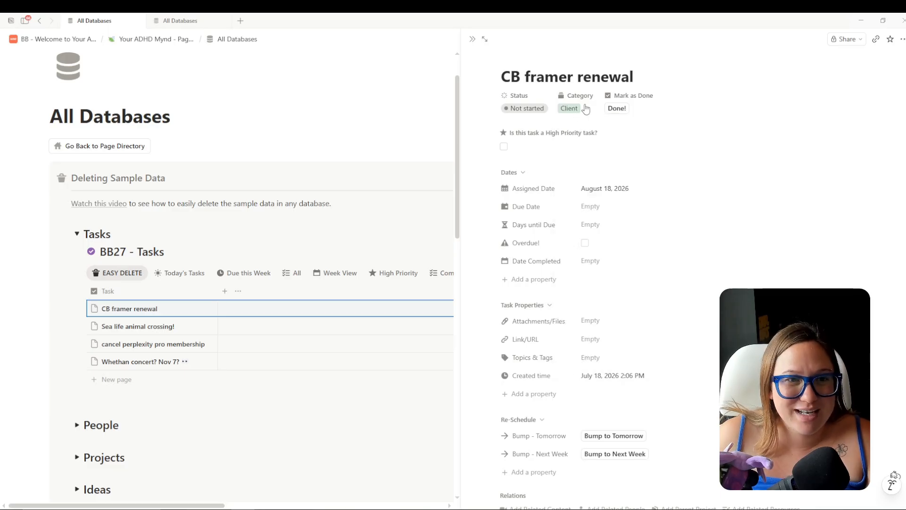
click(583, 109)
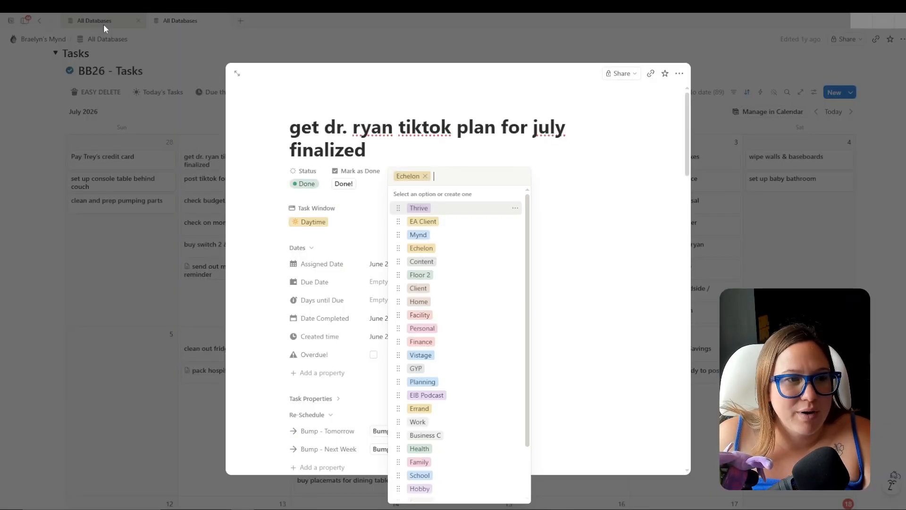
mouse_move(104, 28)
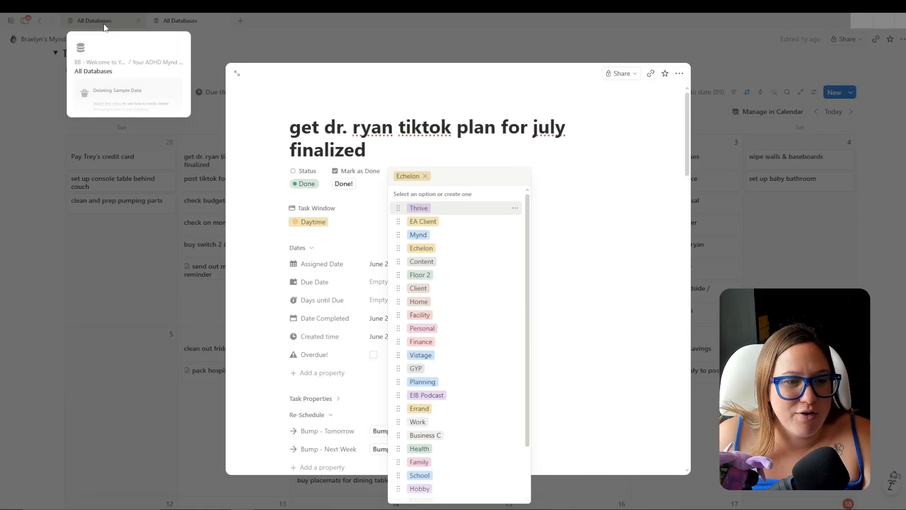
scroll(488, 315, down, 2)
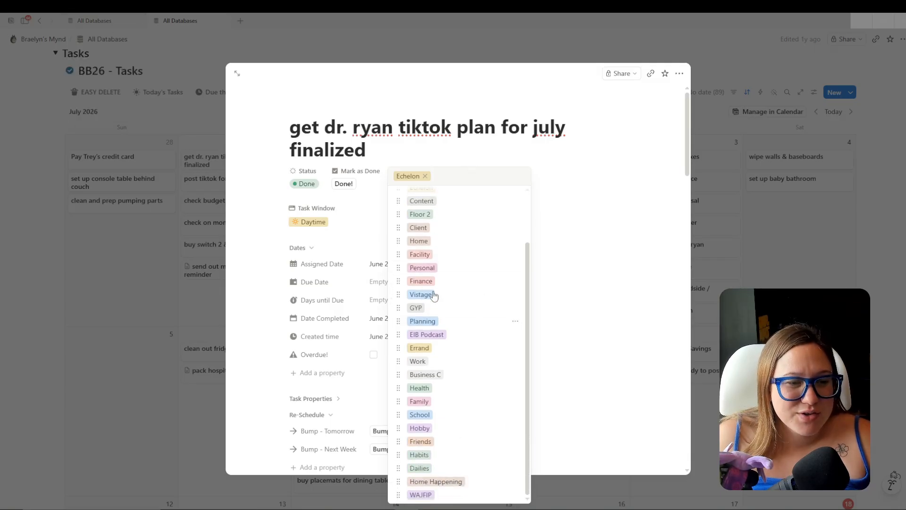
scroll(475, 391, up, 2)
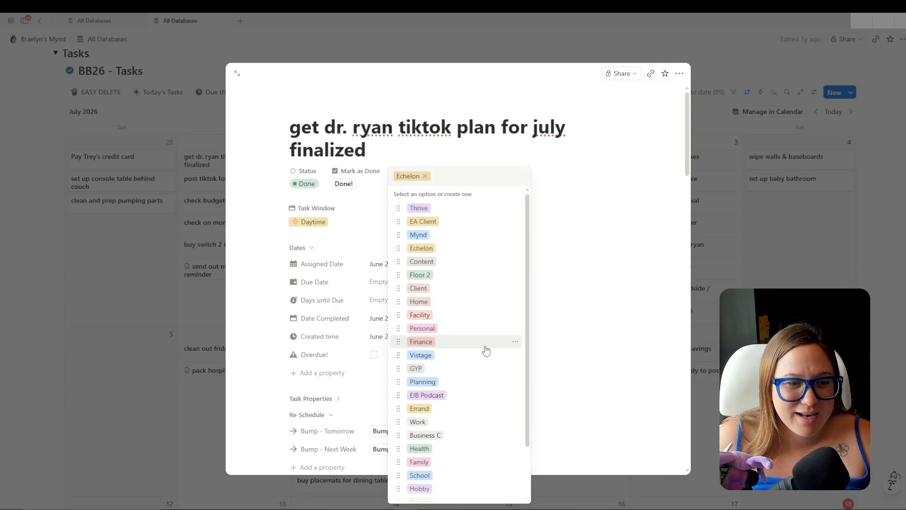
click(405, 102)
Verify CB framer renewal's updated category options, close the task panels and collapse the old Tasks section.
click(99, 20)
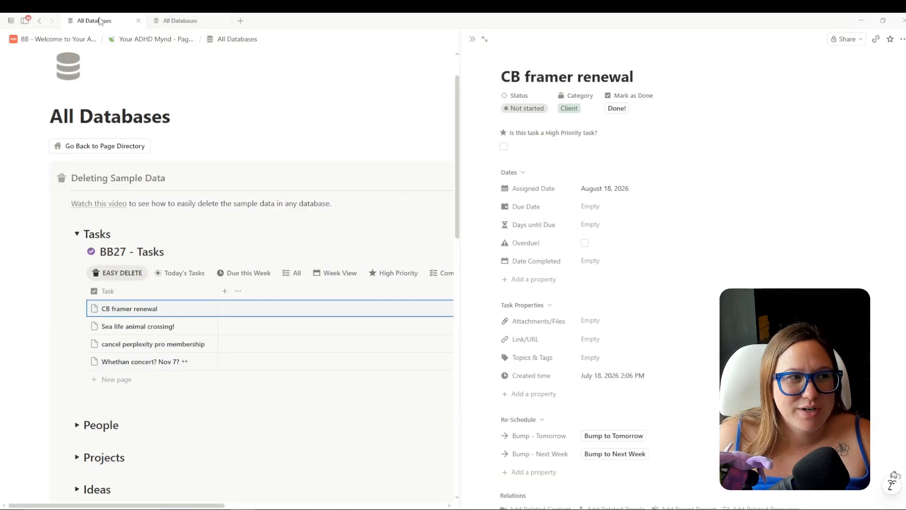
click(569, 108)
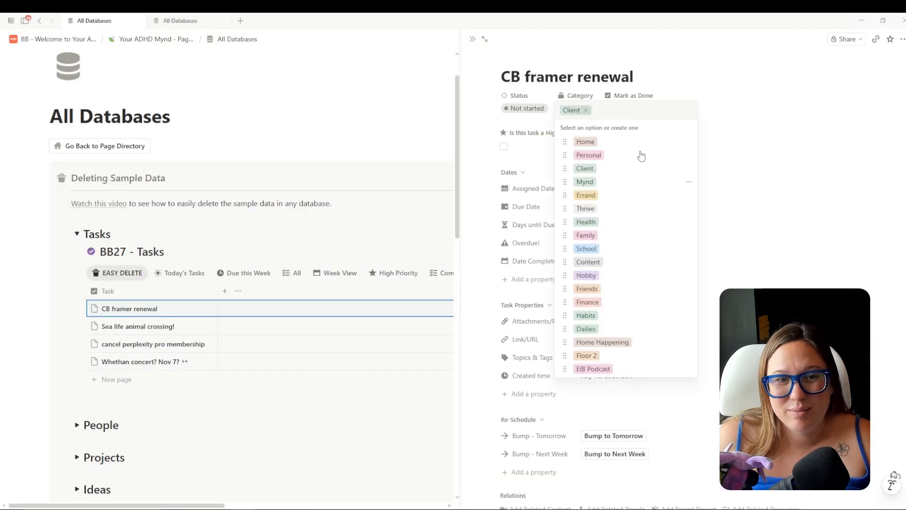
click(792, 91)
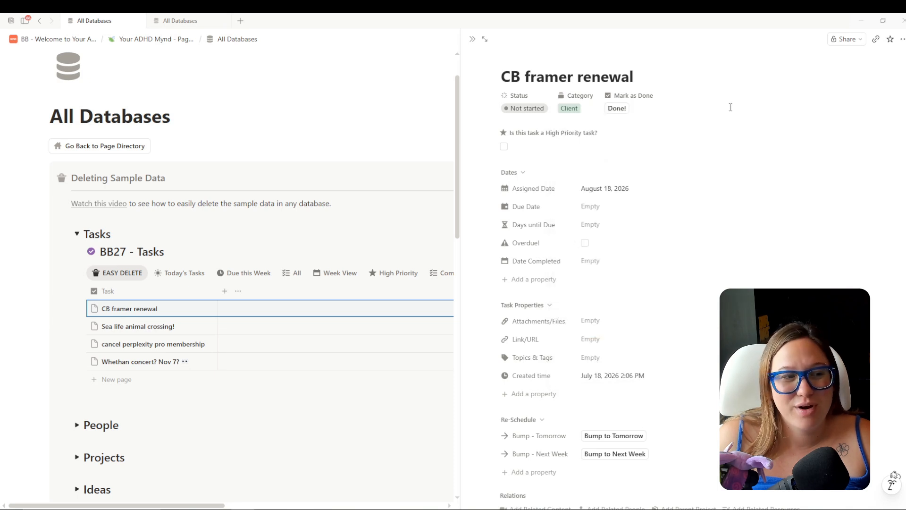
click(76, 235)
click(188, 22)
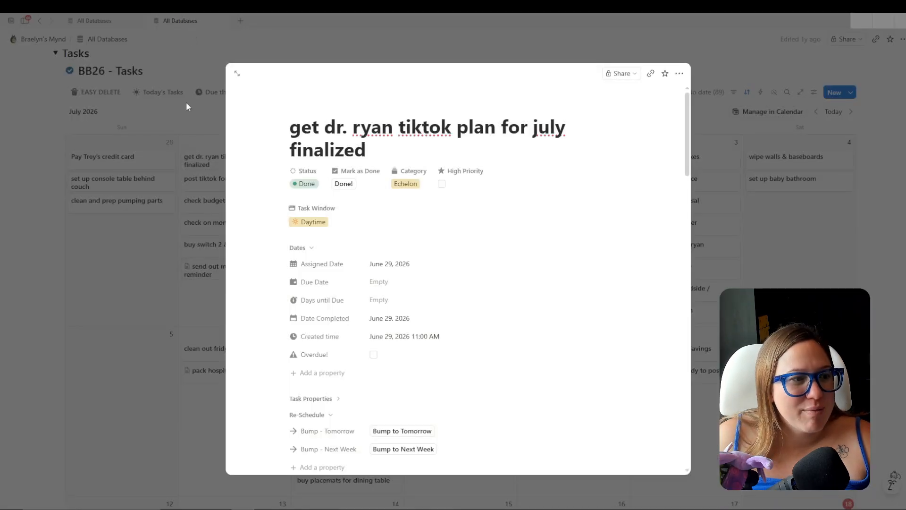
click(165, 213)
click(55, 53)
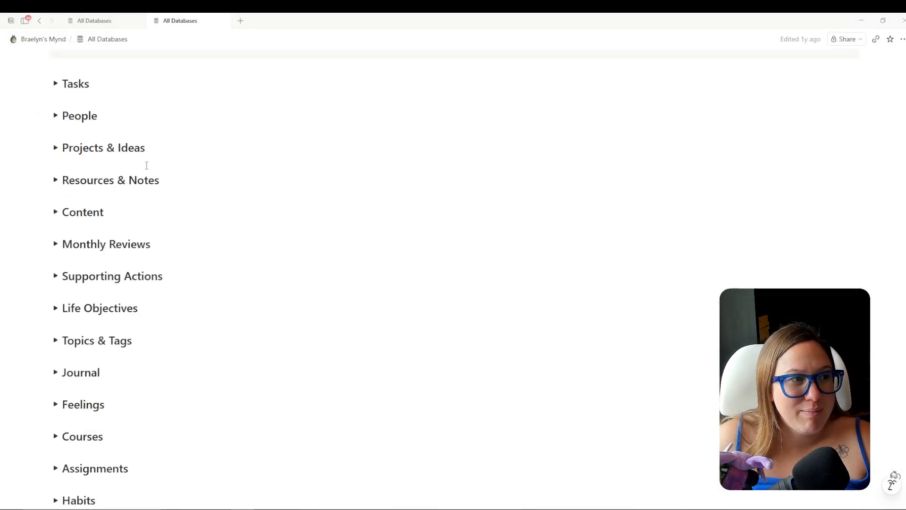
Expand the People section on the new template's All Databases page.
scroll(147, 165, up, 2)
click(102, 21)
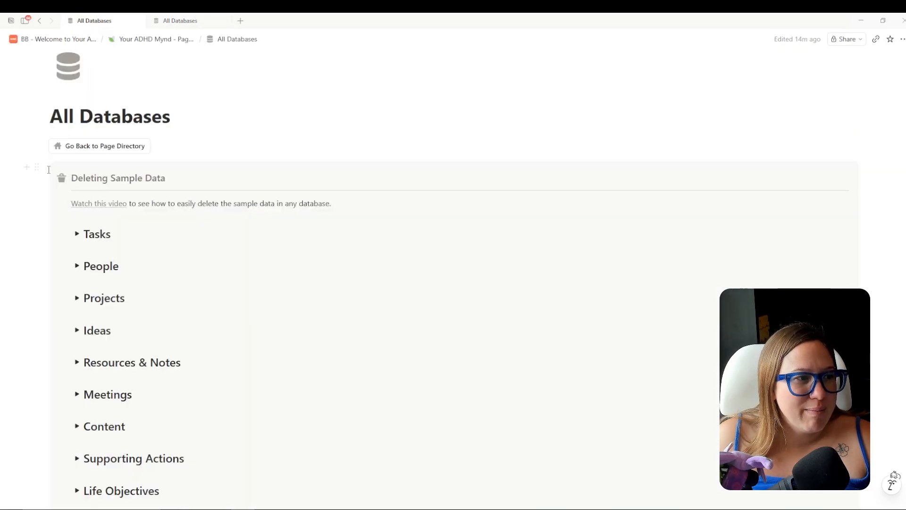
click(77, 266)
scroll(326, 243, down, 3)
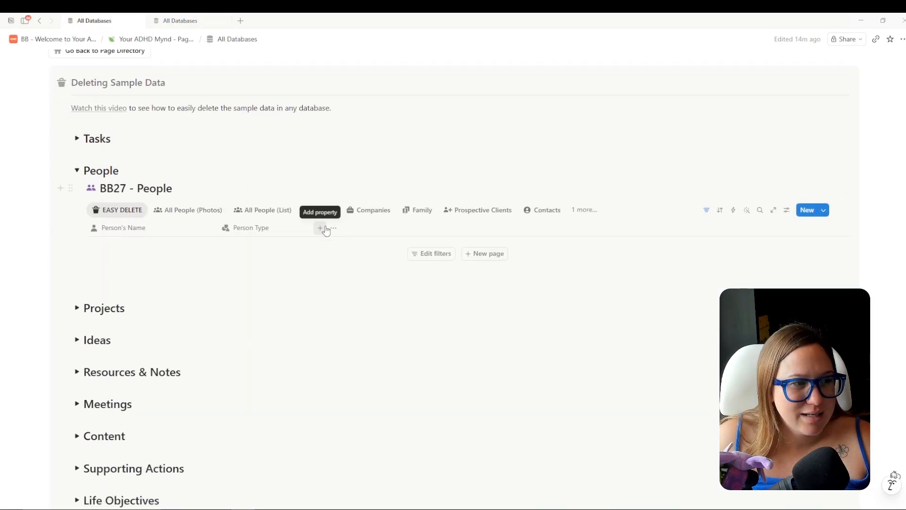
scroll(142, 255, up, 1)
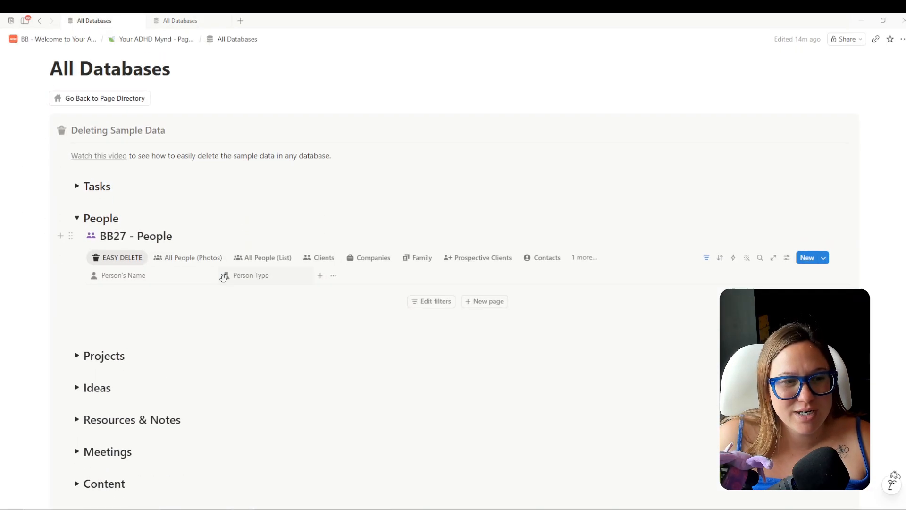
Select all 18 records in the old BB26 - People table and preview their actions.
click(180, 21)
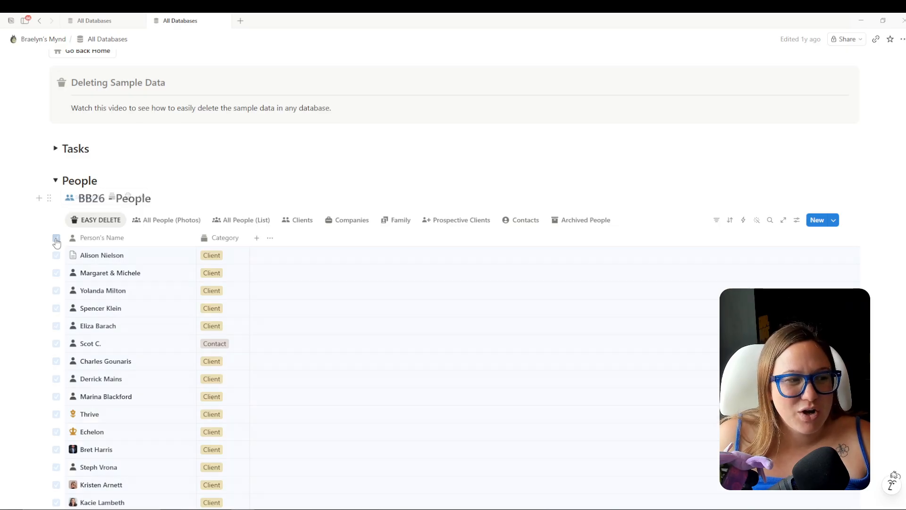
click(57, 242)
scroll(121, 273, down, 4)
scroll(159, 318, up, 2)
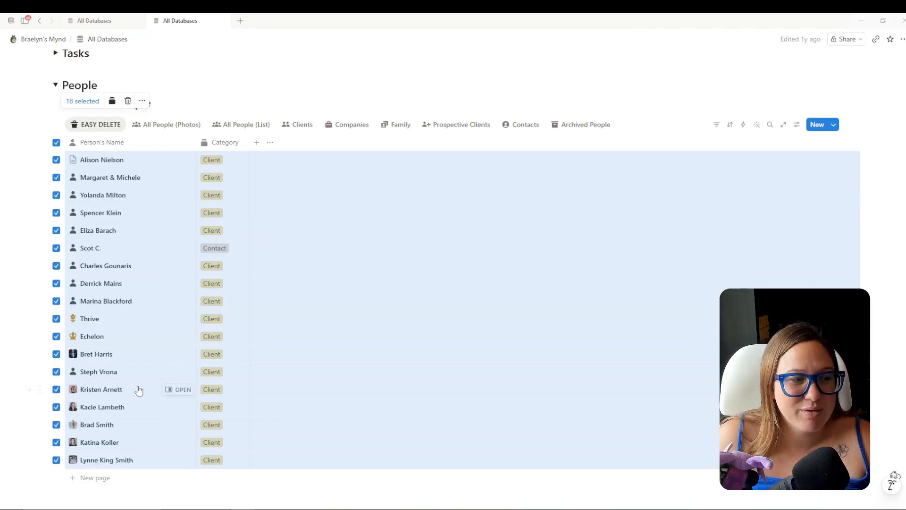
click(56, 407)
click(56, 390)
click(56, 372)
click(56, 372)
click(56, 390)
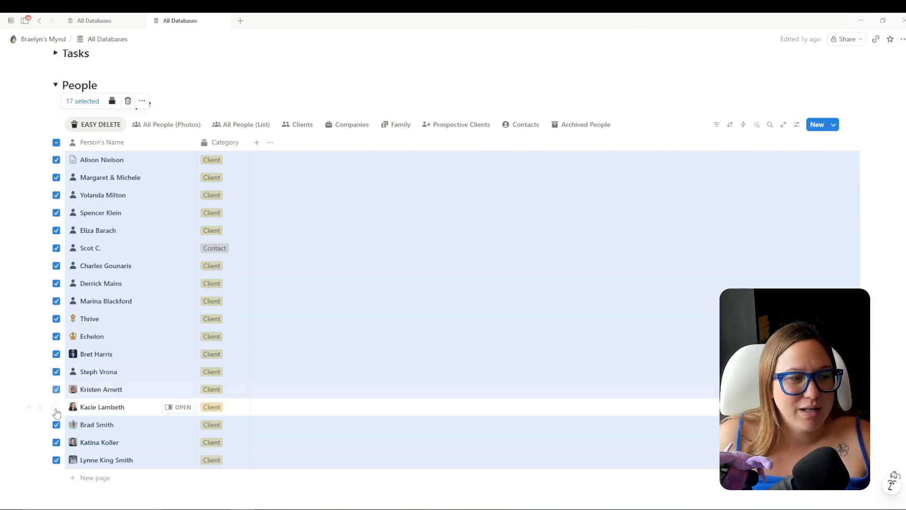
click(56, 407)
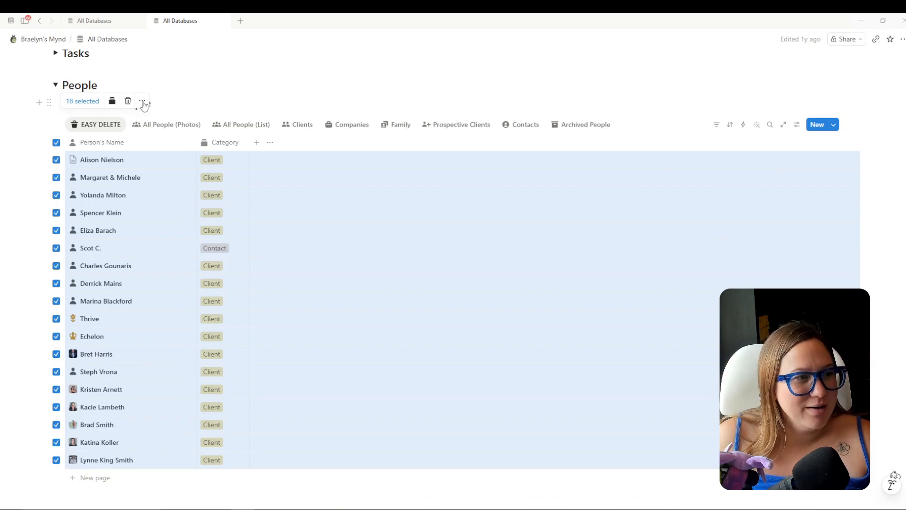
click(143, 102)
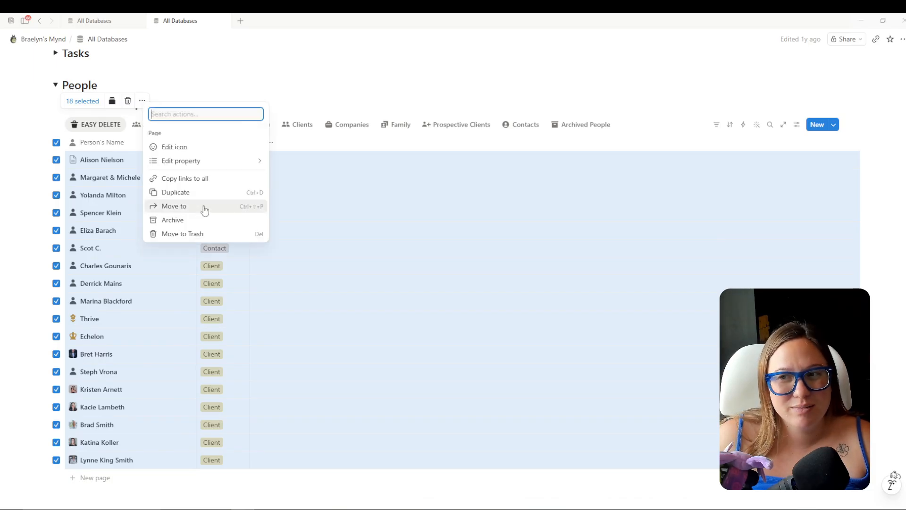
click(406, 141)
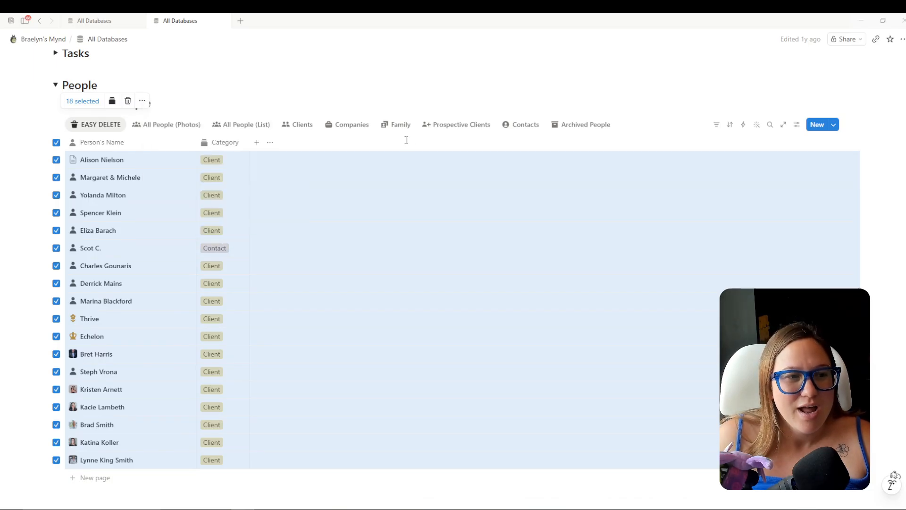
Inspect the first person record's contact information and date fields in a side panel.
click(182, 159)
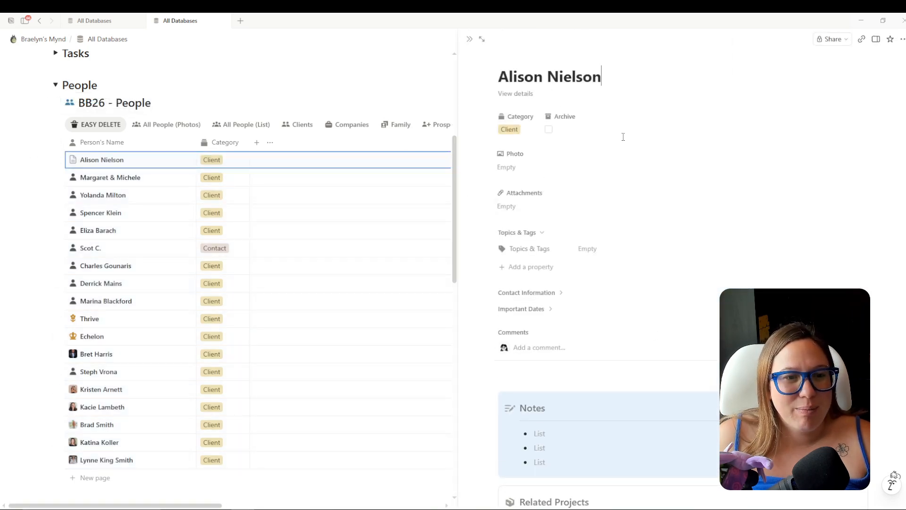
click(528, 293)
click(528, 421)
scroll(595, 371, down, 3)
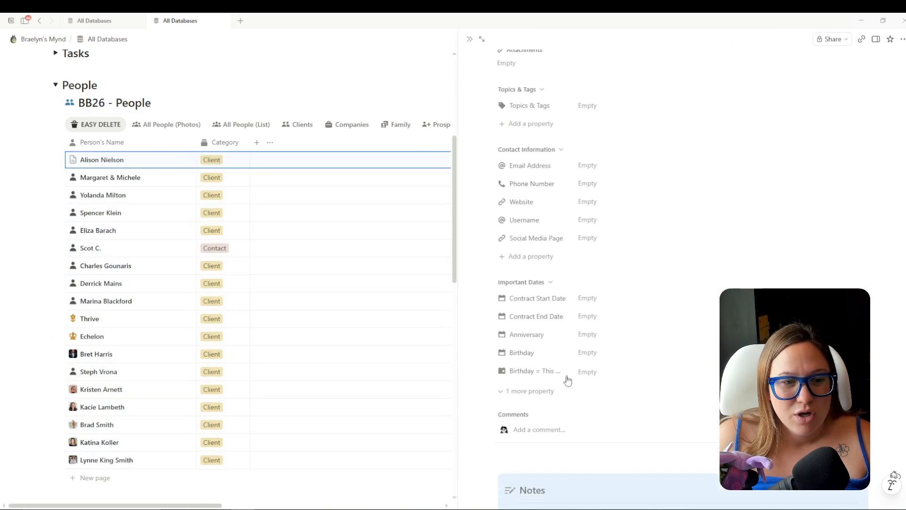
scroll(586, 394, up, 2)
scroll(620, 386, up, 2)
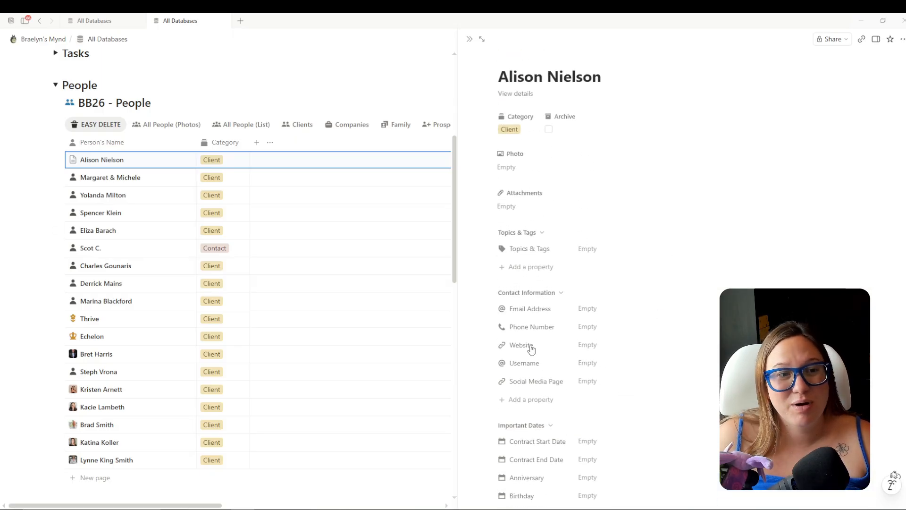
Select all 18 people entries and choose Move to from their actions.
key(Escape)
key(ctrl+a)
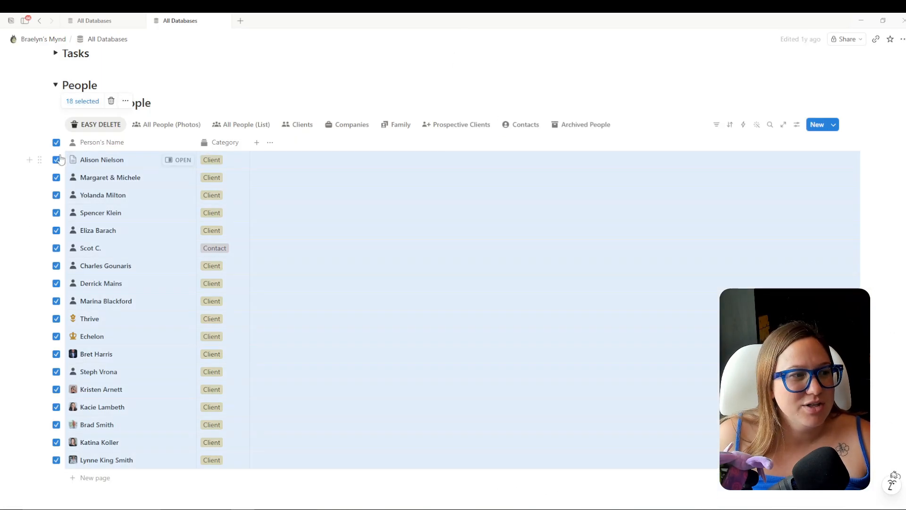
click(125, 101)
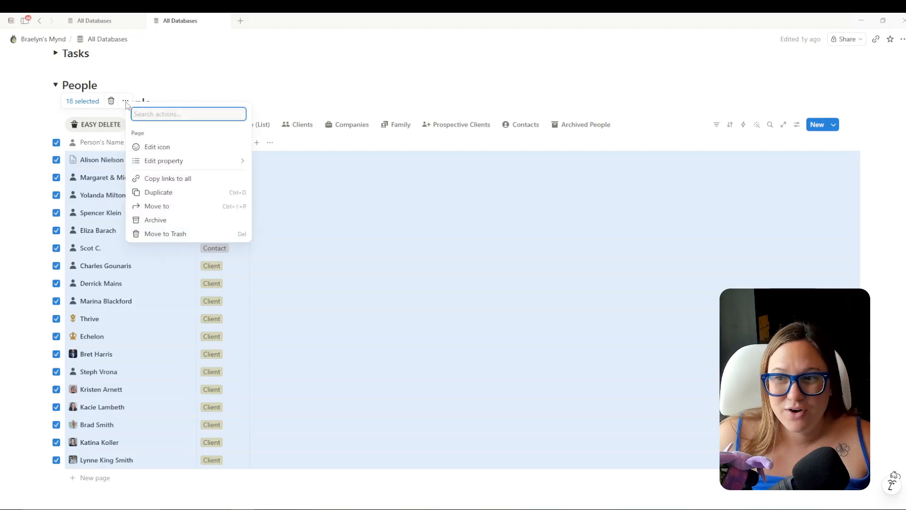
click(189, 208)
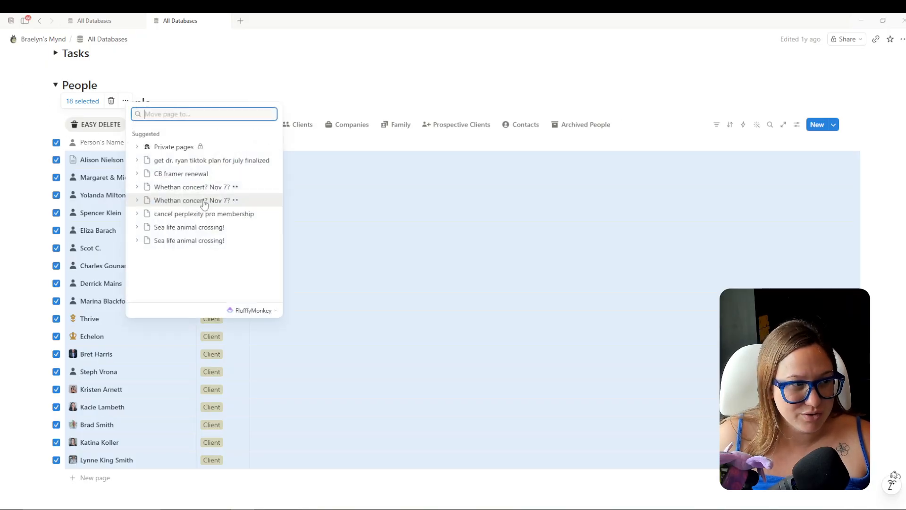
Check the new People database's title in the template, undoing an accidental 'YAM2' edit.
click(94, 21)
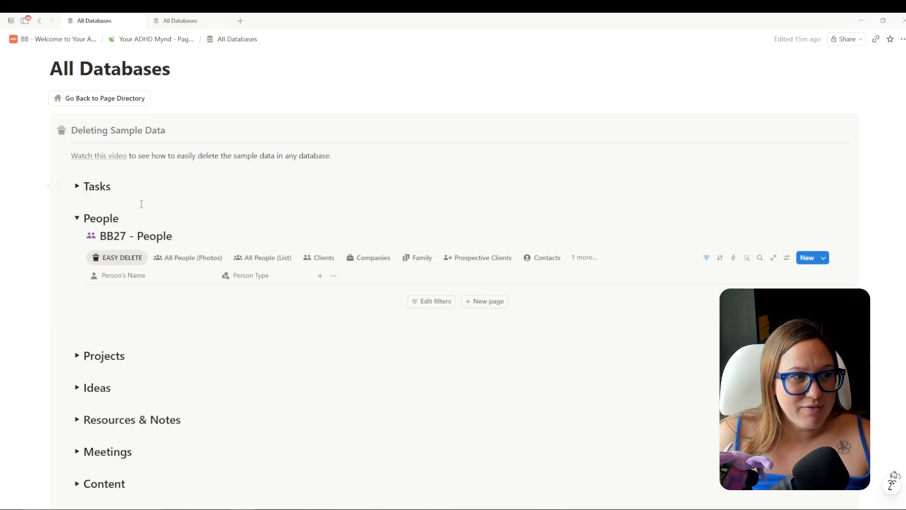
drag(125, 236, 106, 235)
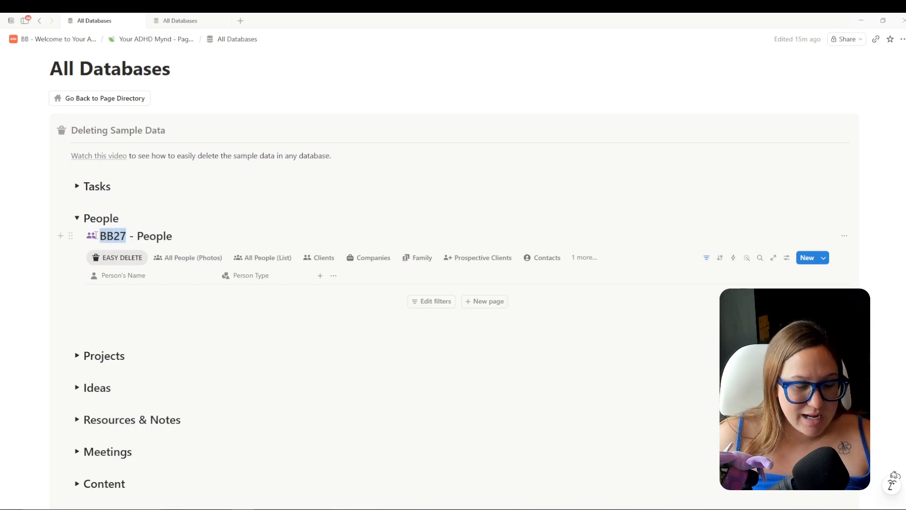
text(YAM2)
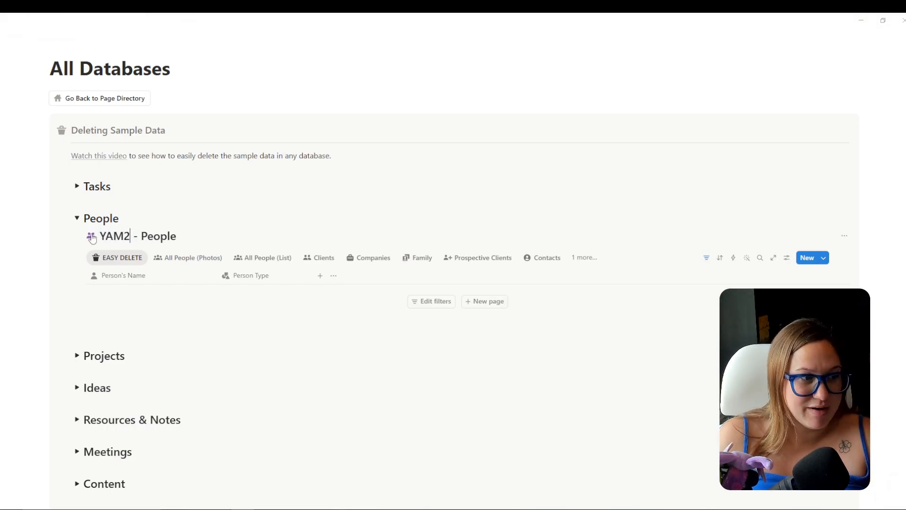
key(ctrl+z)
key(ctrl+z)
key(ctrl+z)
key(ctrl+z)
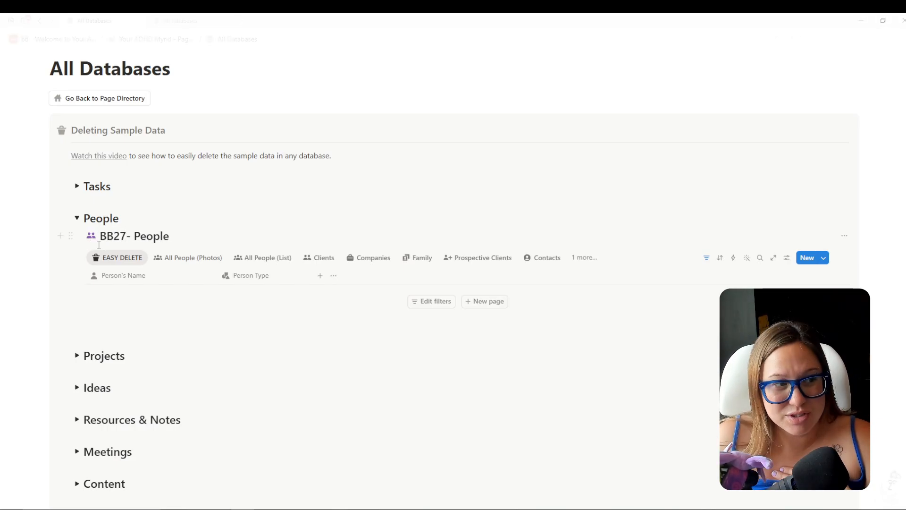
mouse_move(174, 25)
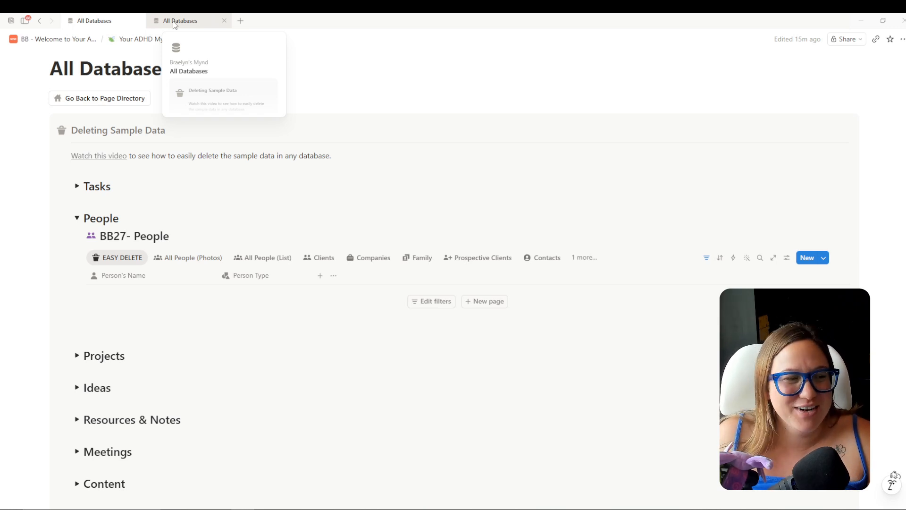
Search 'BB27 People' in the move picker and move the 18 pages into BB27- People.
click(173, 20)
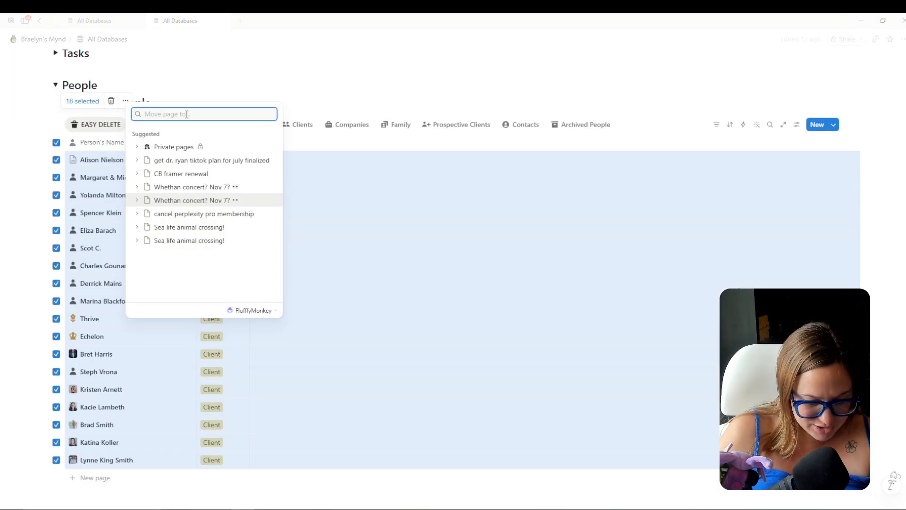
text(BB27 People)
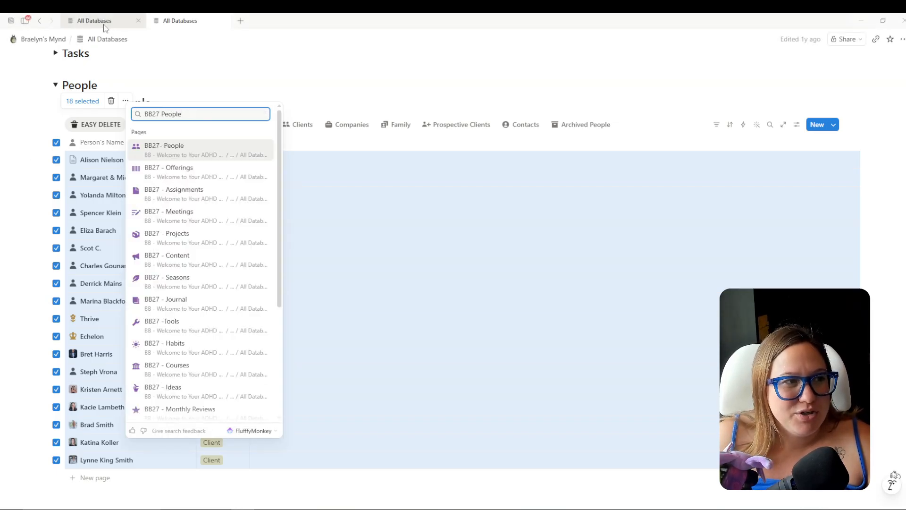
click(105, 22)
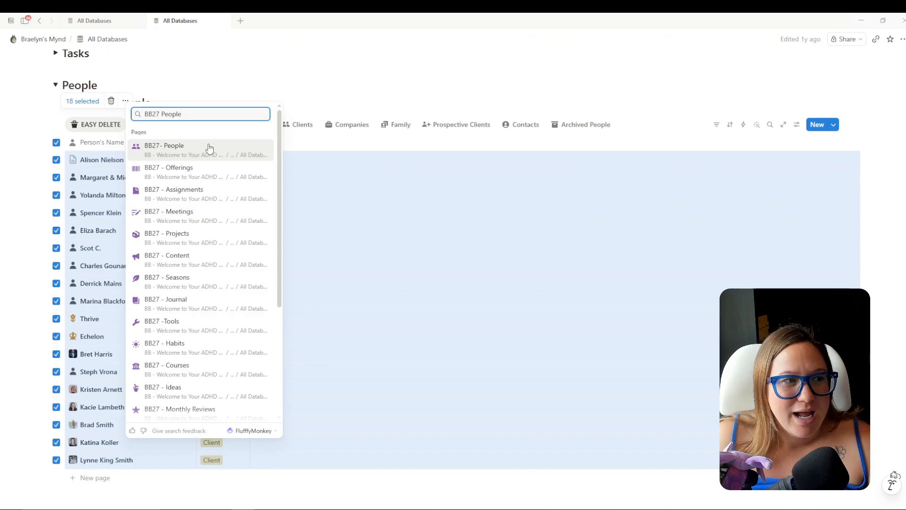
click(183, 157)
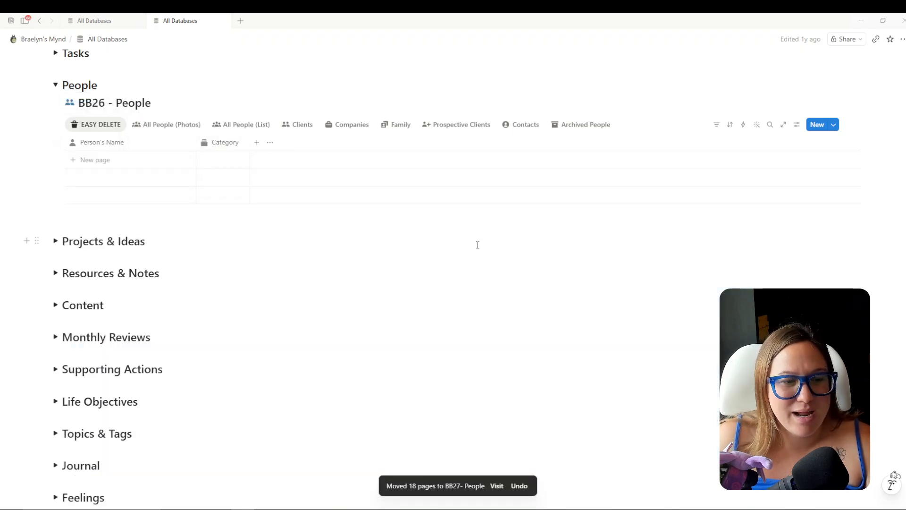
scroll(546, 299, up, 3)
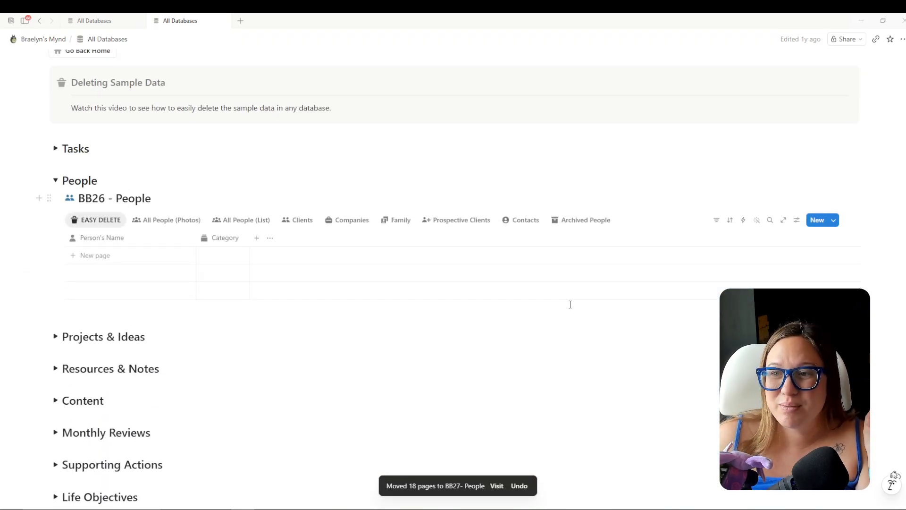
click(100, 21)
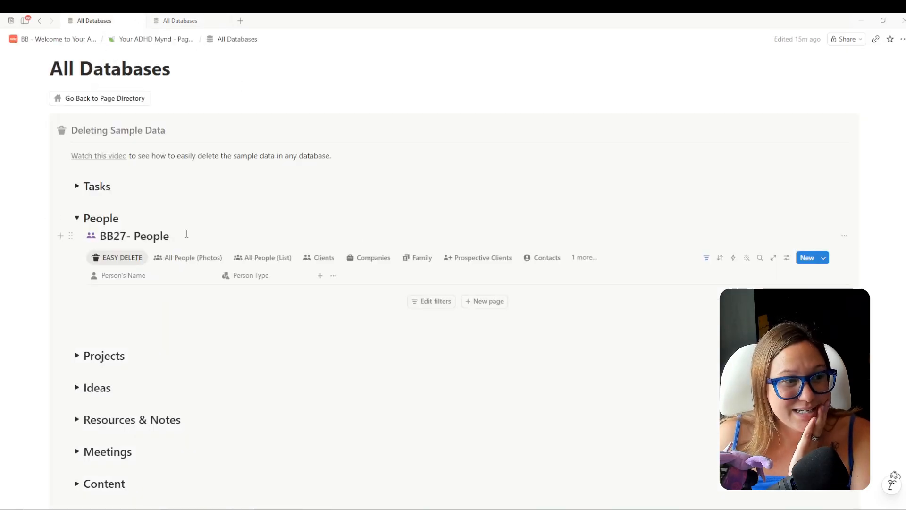
Browse the moved people in the photo, All People list, Clients and Archived People views.
click(188, 258)
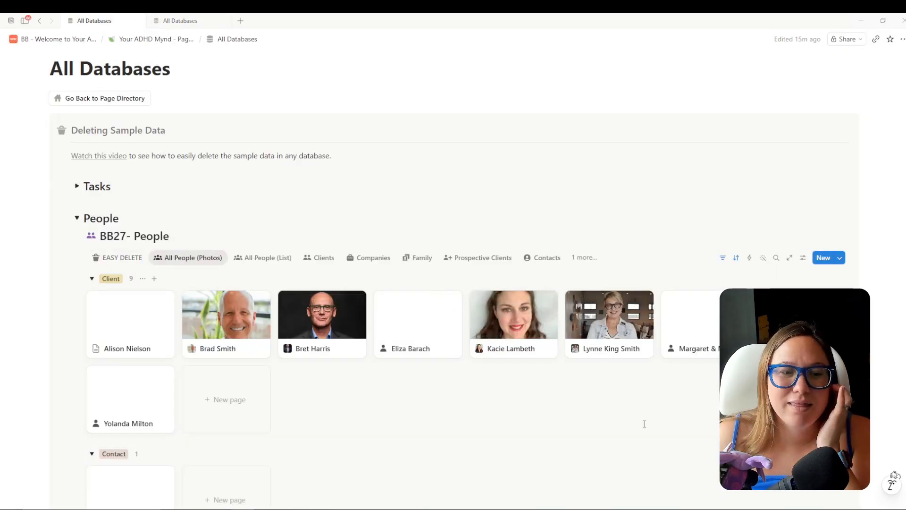
scroll(644, 423, down, 1)
click(263, 210)
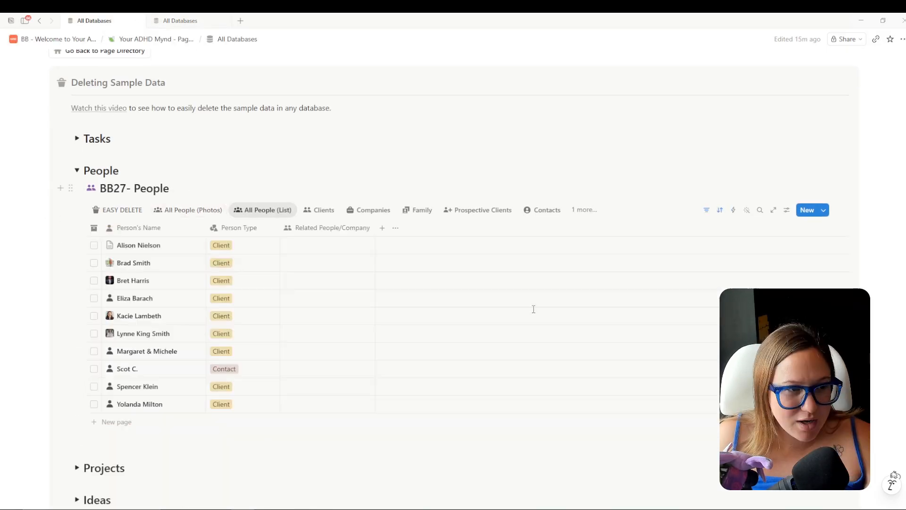
click(327, 216)
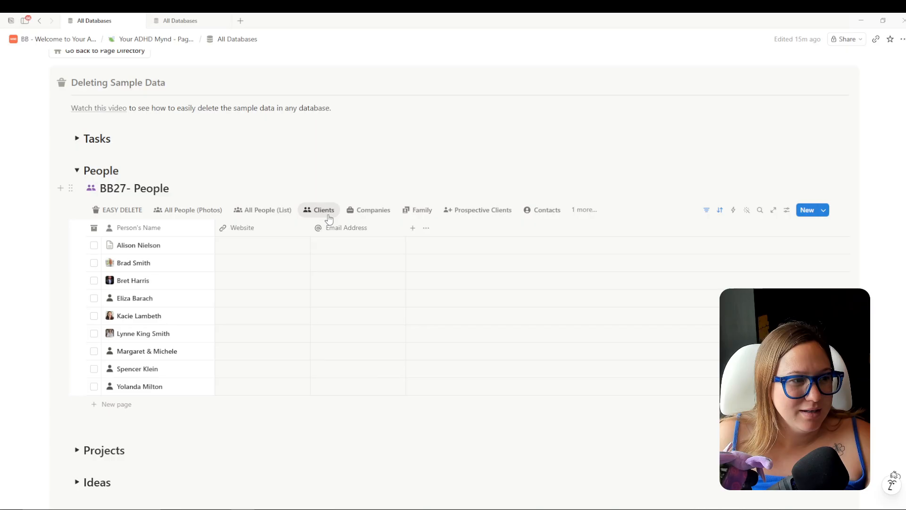
click(262, 210)
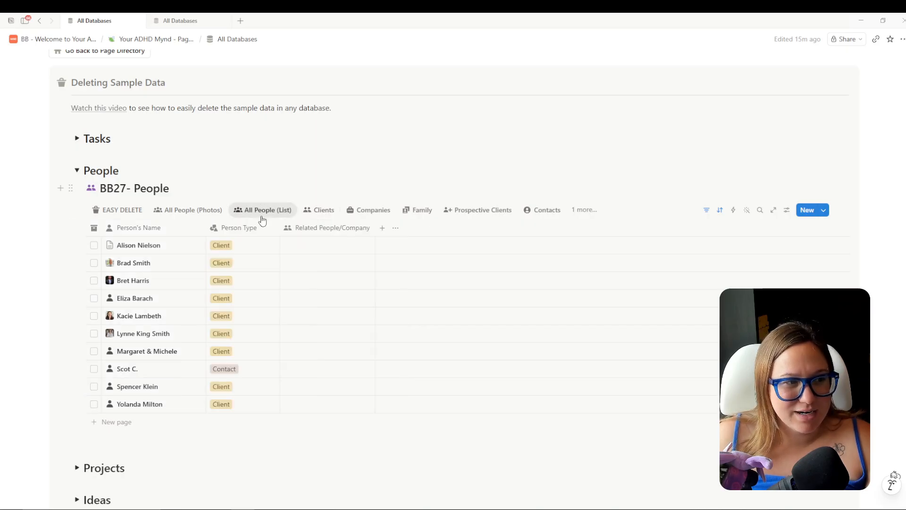
click(585, 209)
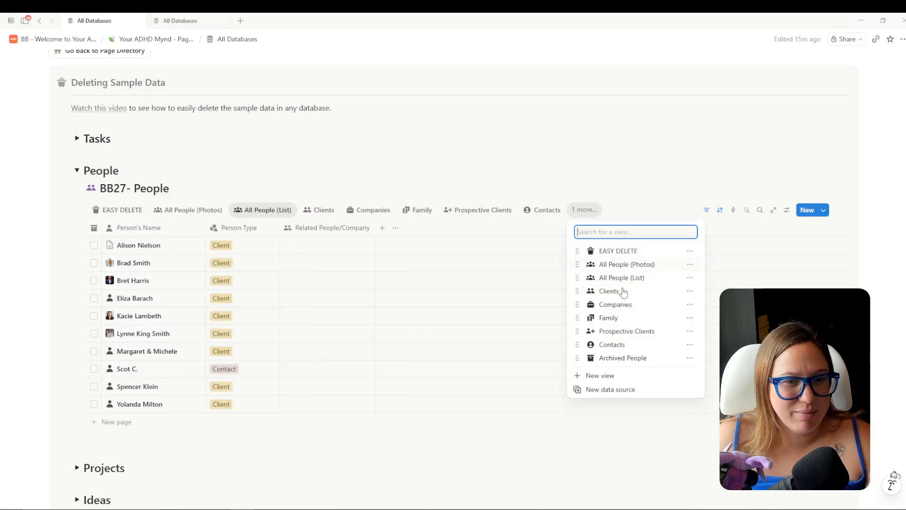
click(627, 356)
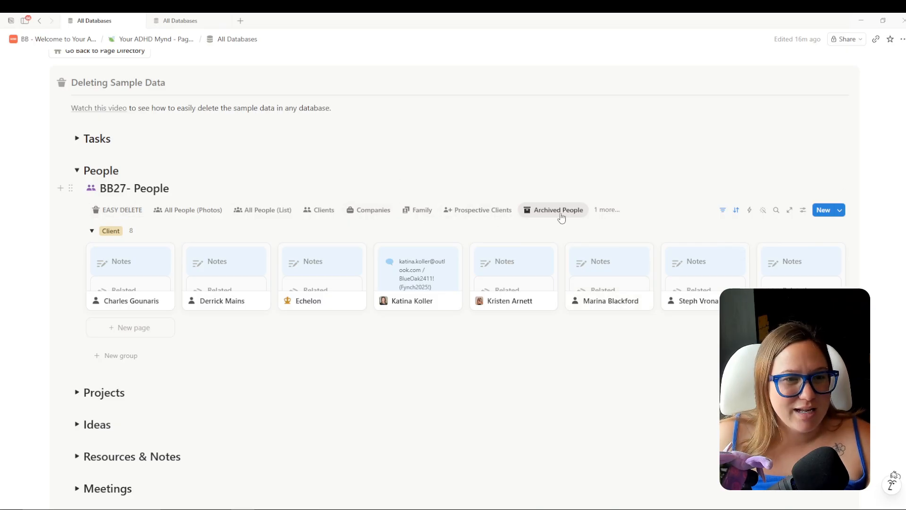
click(259, 212)
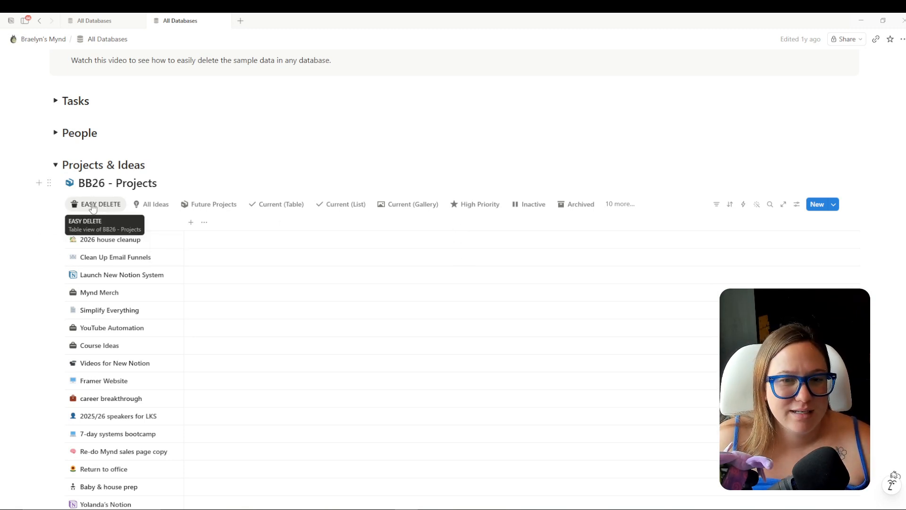
Scroll through the BB26 - Projects list and bring up its filter property choices.
scroll(134, 257, down, 10)
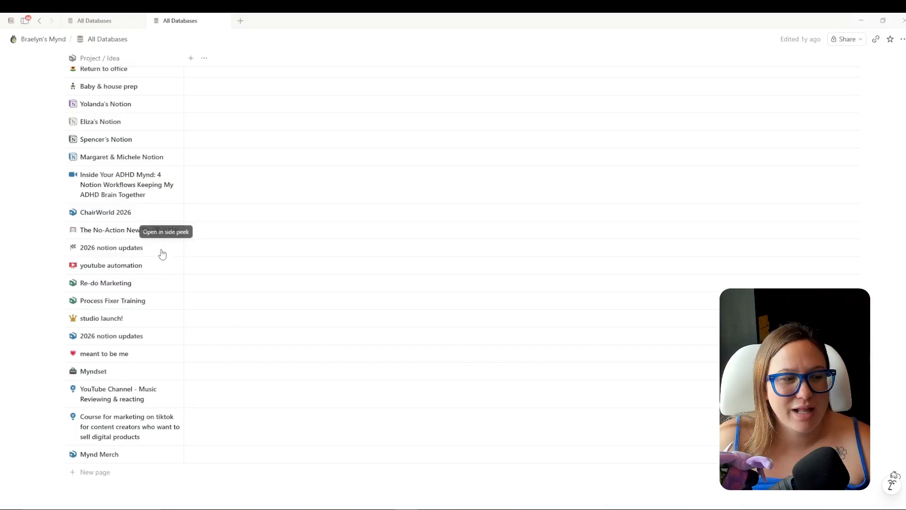
scroll(170, 253, up, 10)
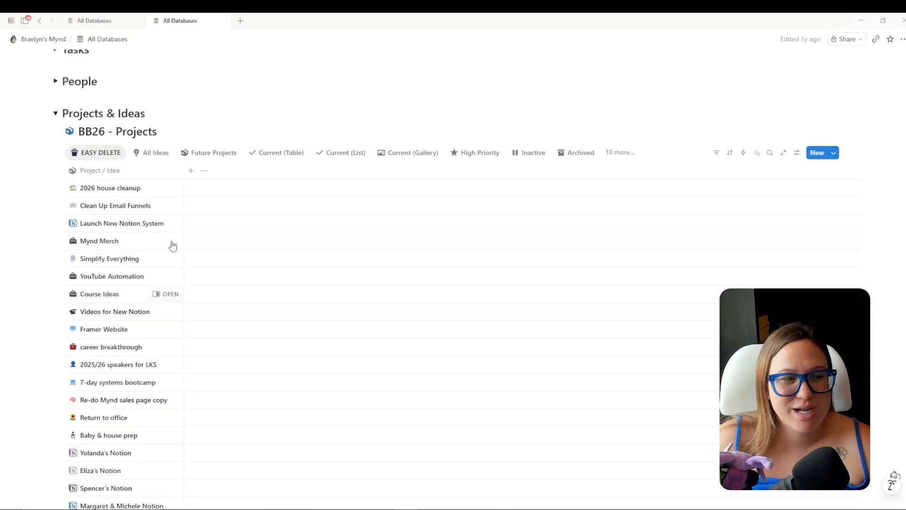
click(718, 204)
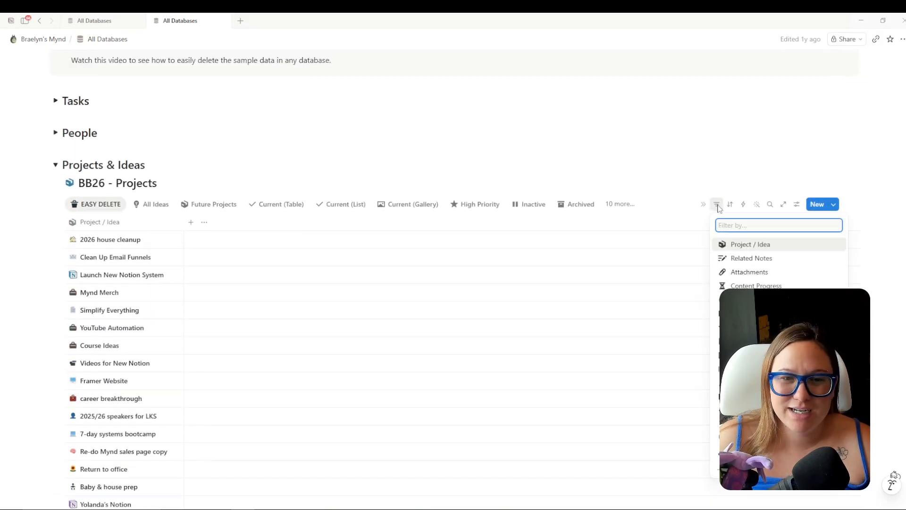
Filter BB26 - Projects by Status, keeping only the To-do and In progress groups.
click(717, 203)
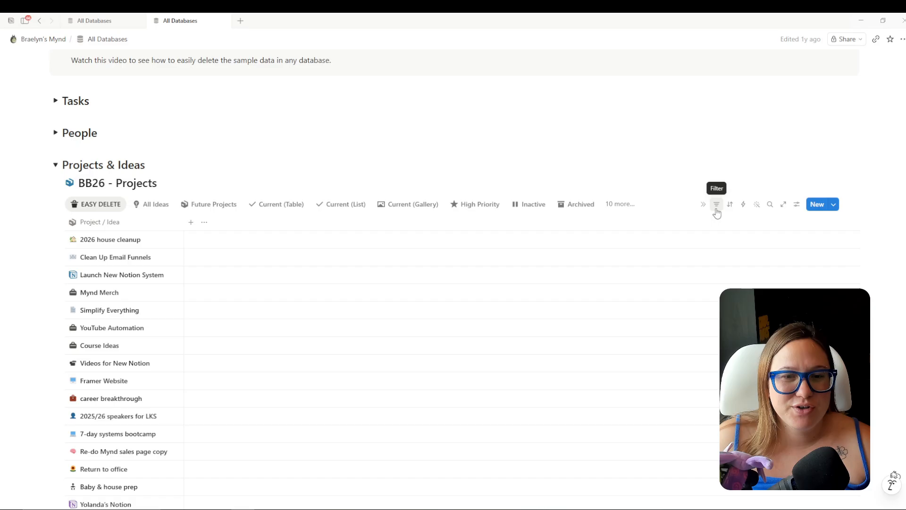
click(716, 211)
click(747, 410)
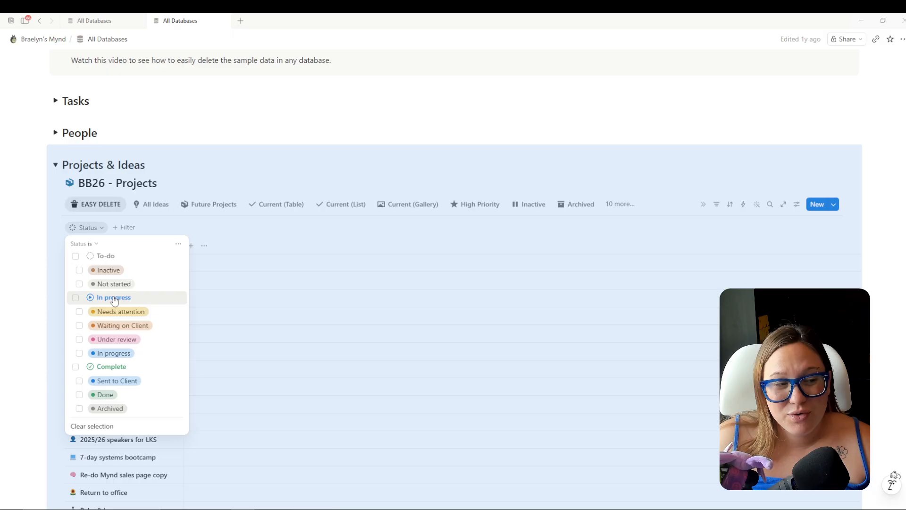
click(99, 257)
click(105, 270)
click(108, 283)
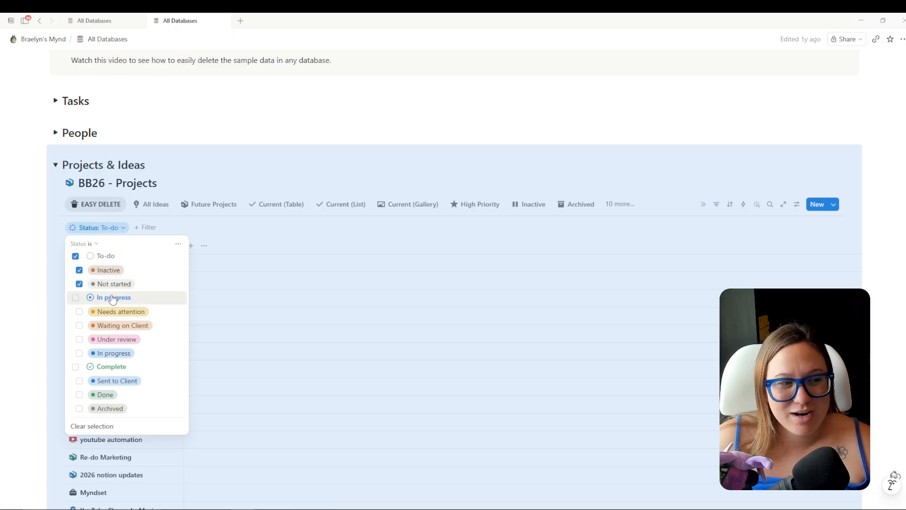
click(112, 298)
click(531, 168)
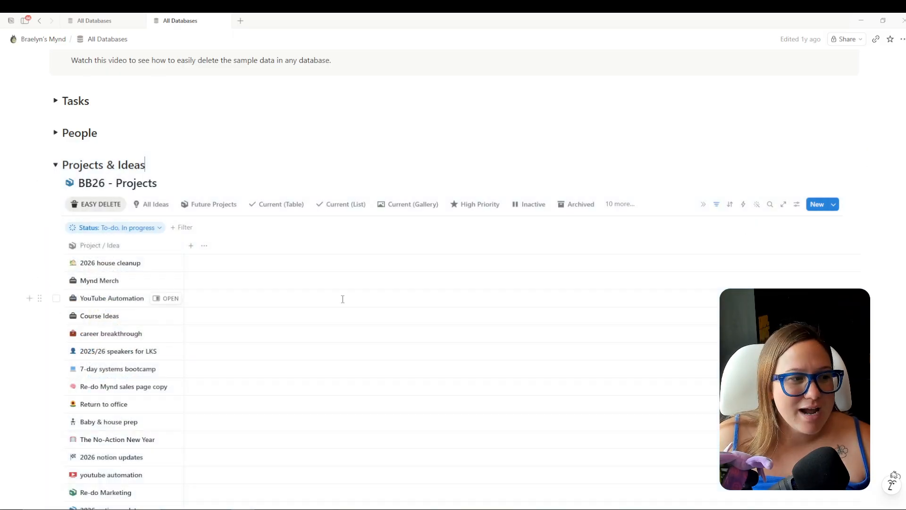
scroll(343, 299, down, 4)
scroll(342, 299, up, 1)
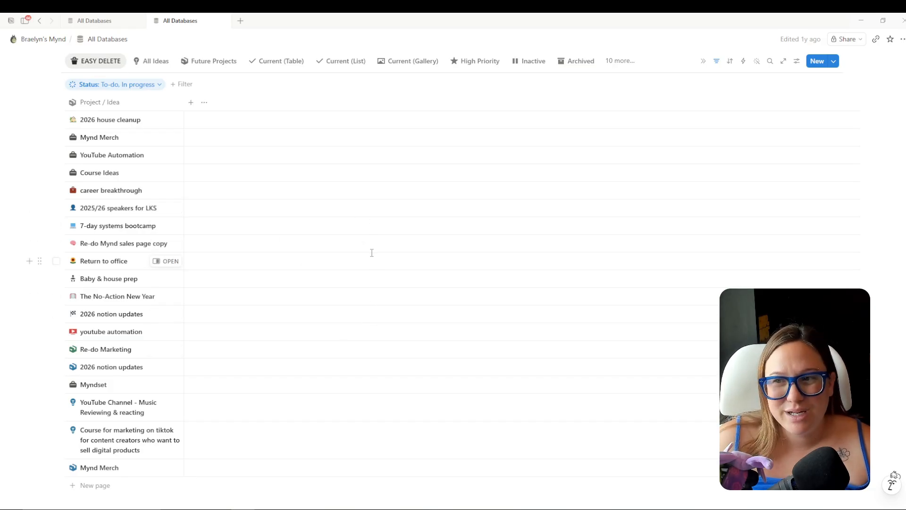
Select all 19 old project rows and move them into BB27 - Projects.
click(57, 102)
scroll(141, 141, up, 2)
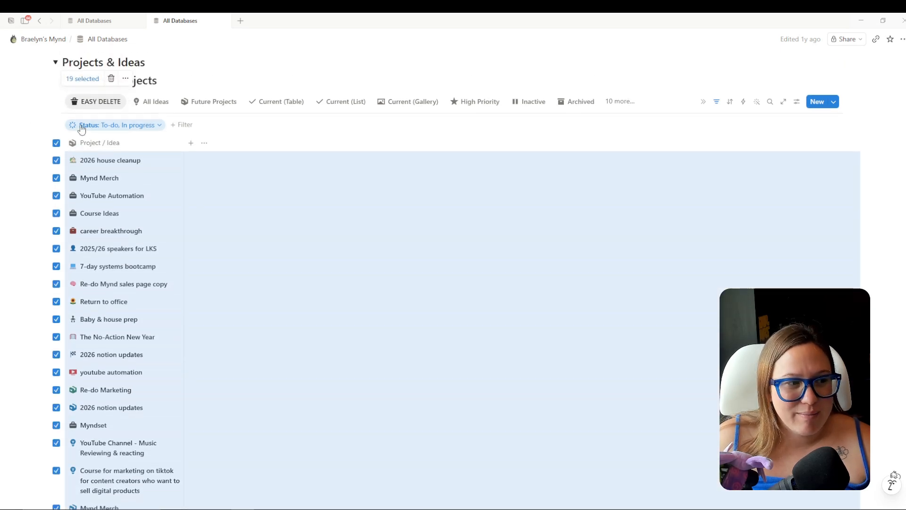
click(125, 86)
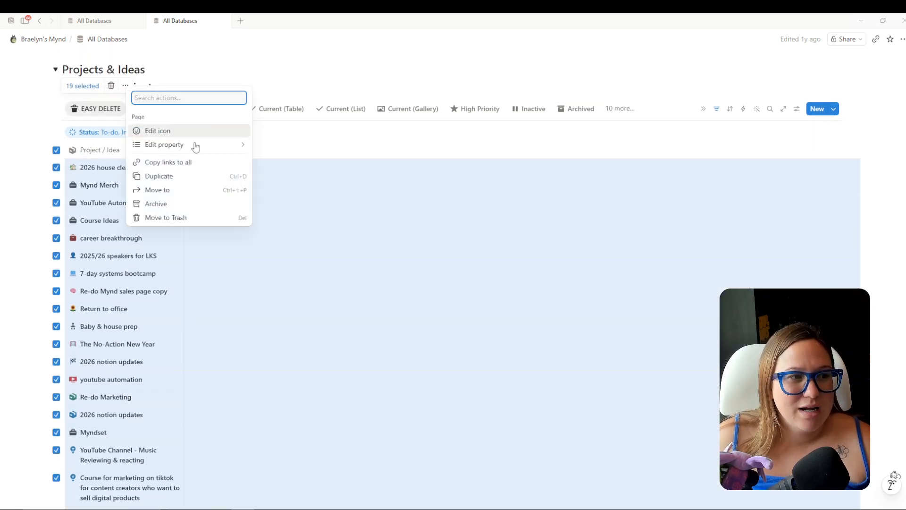
click(175, 191)
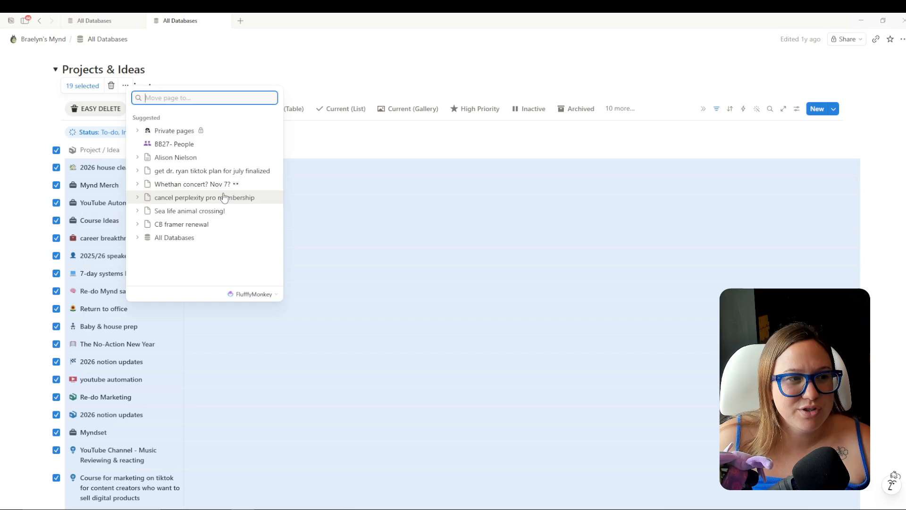
text(BB27 )
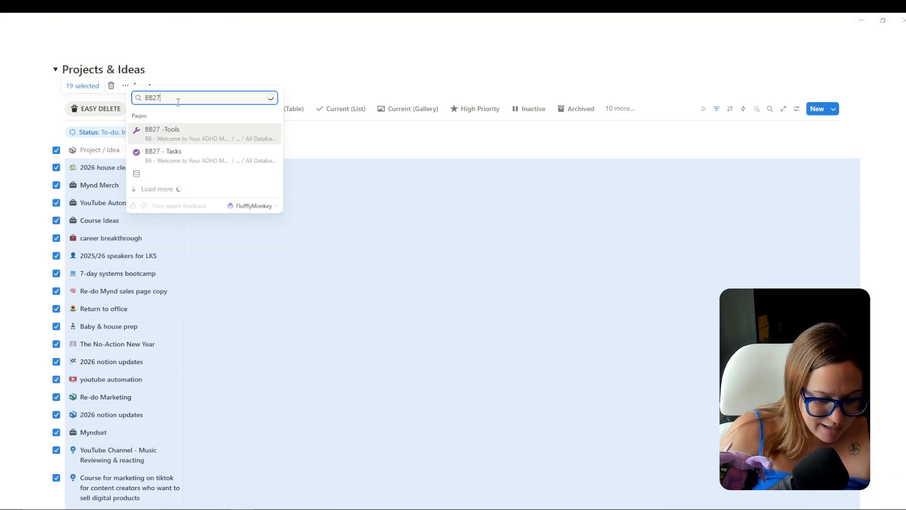
text(Projectsd)
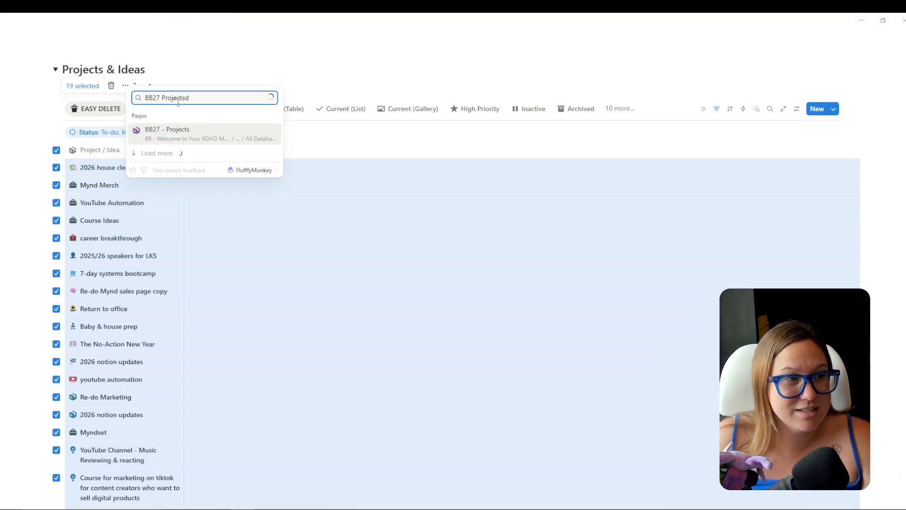
key(BackSpace)
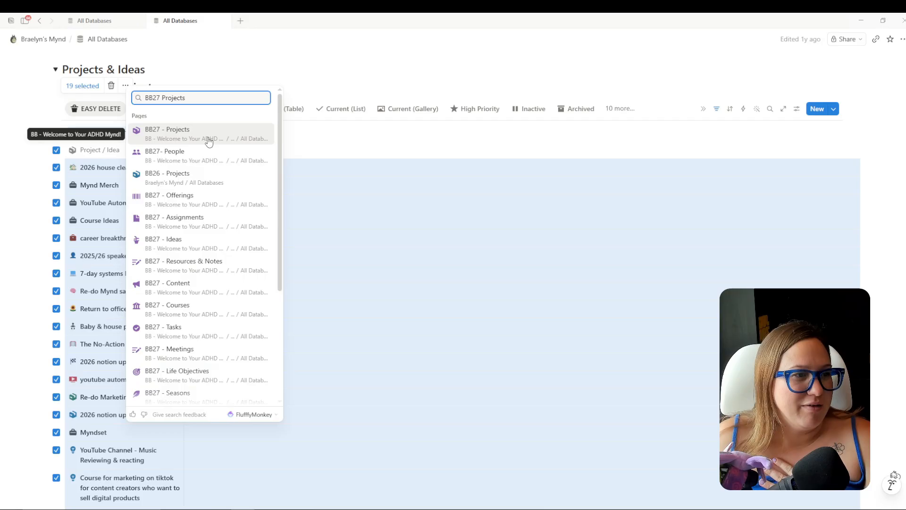
click(203, 136)
Expand the new Projects database and check the moved projects in its Current table and list views.
click(107, 22)
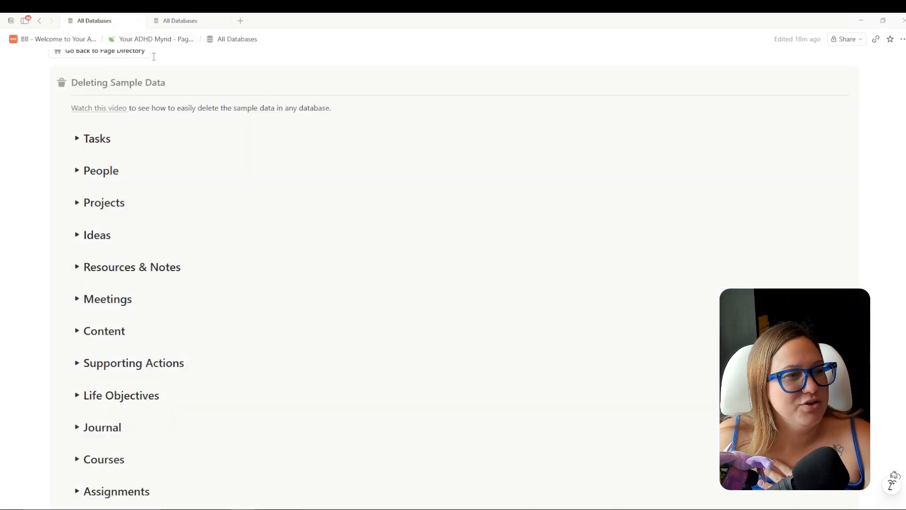
click(77, 203)
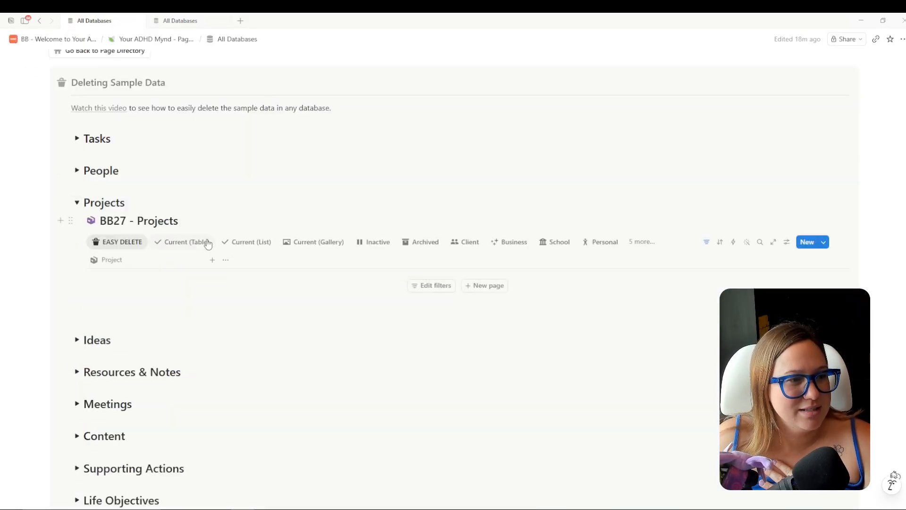
click(191, 243)
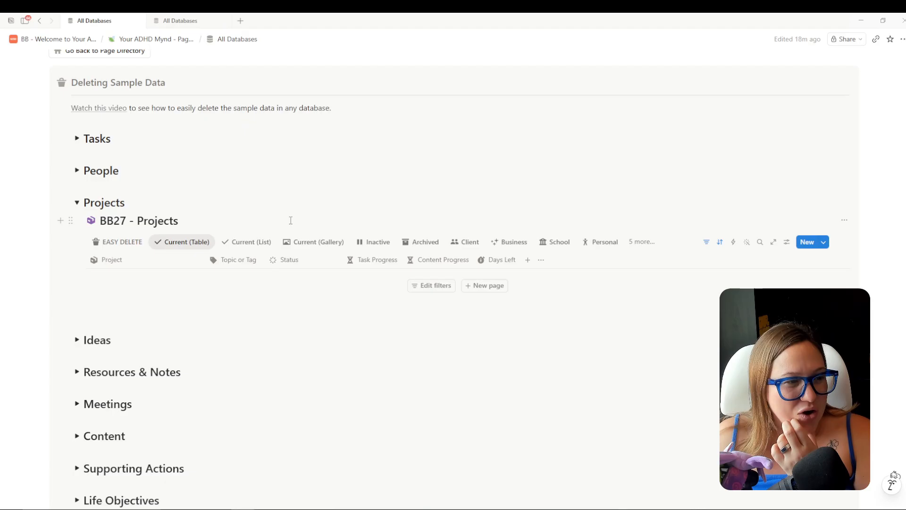
click(262, 242)
click(195, 242)
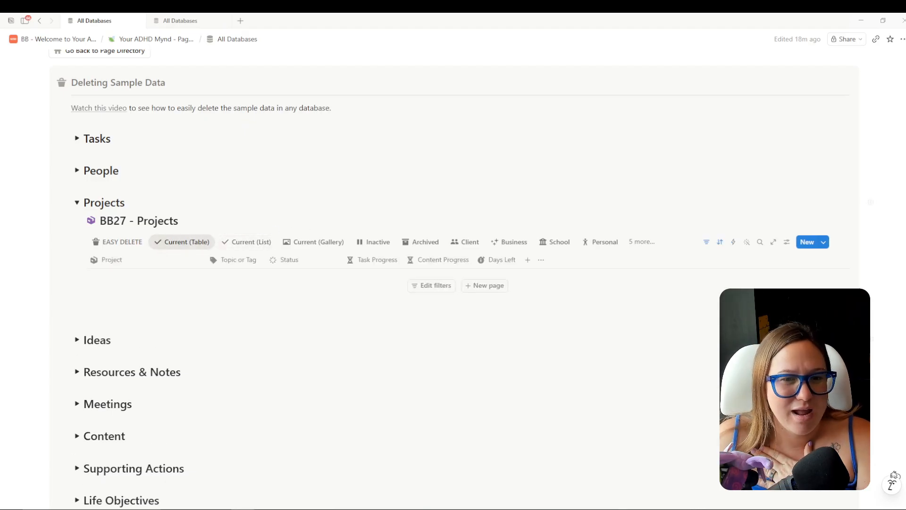
click(706, 242)
click(707, 243)
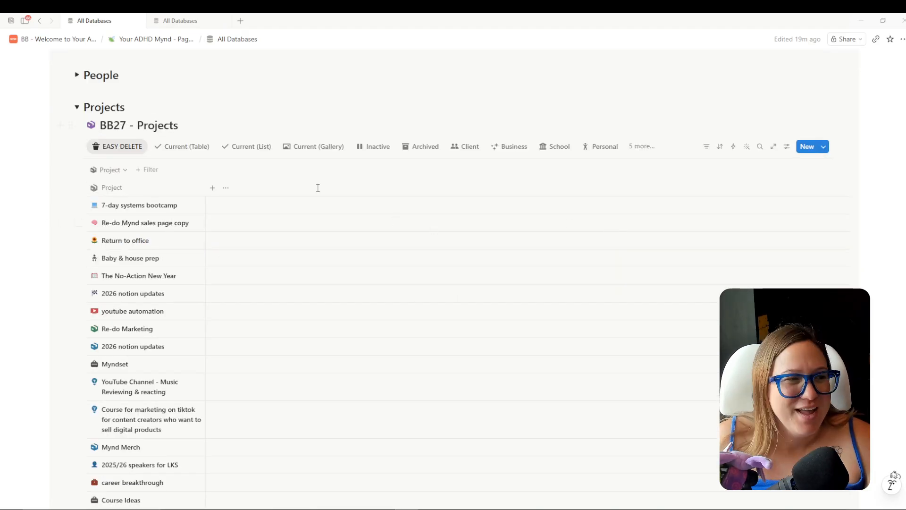
scroll(318, 188, up, 1)
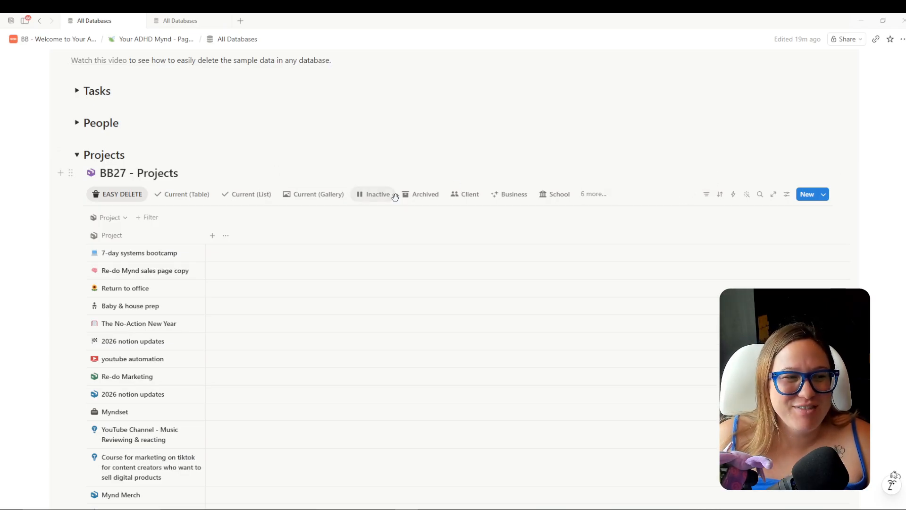
click(203, 200)
scroll(520, 255, down, 2)
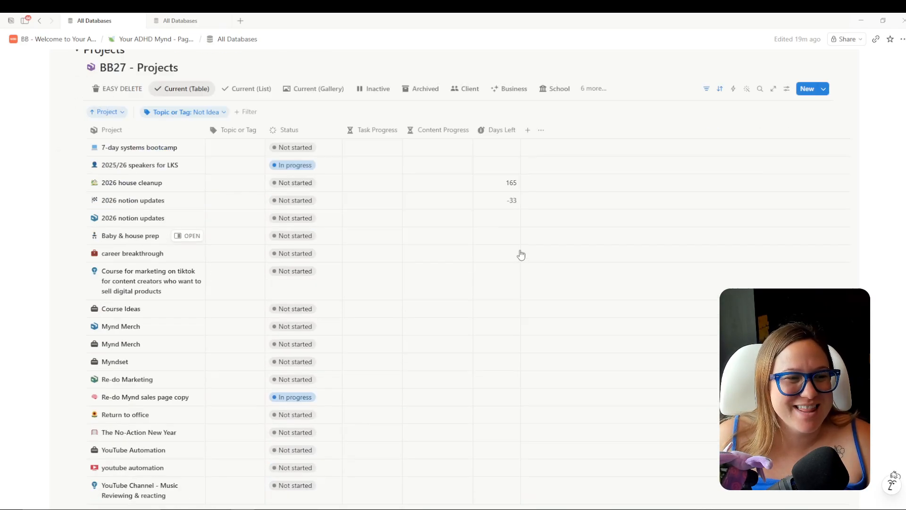
scroll(626, 231, down, 1)
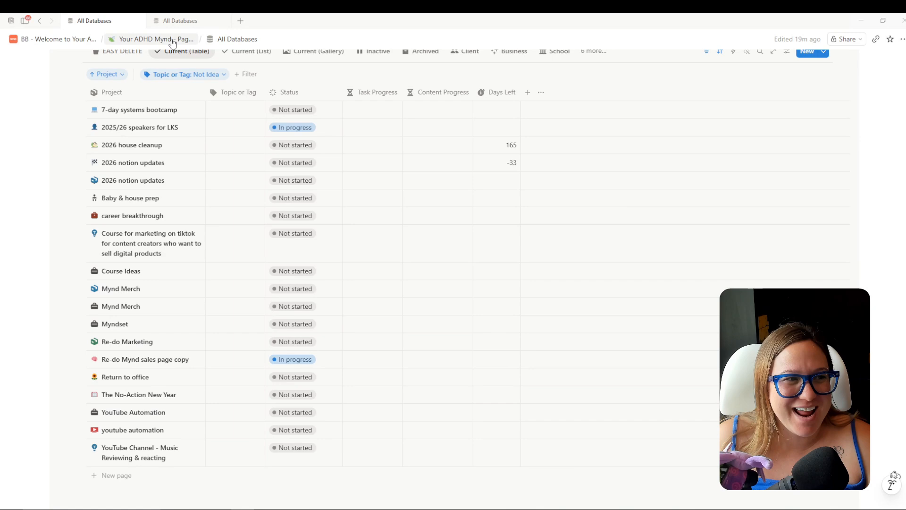
Visit the template's Page Directory, then return to All Databases and the old workspace.
click(156, 39)
click(160, 55)
scroll(519, 380, down, 7)
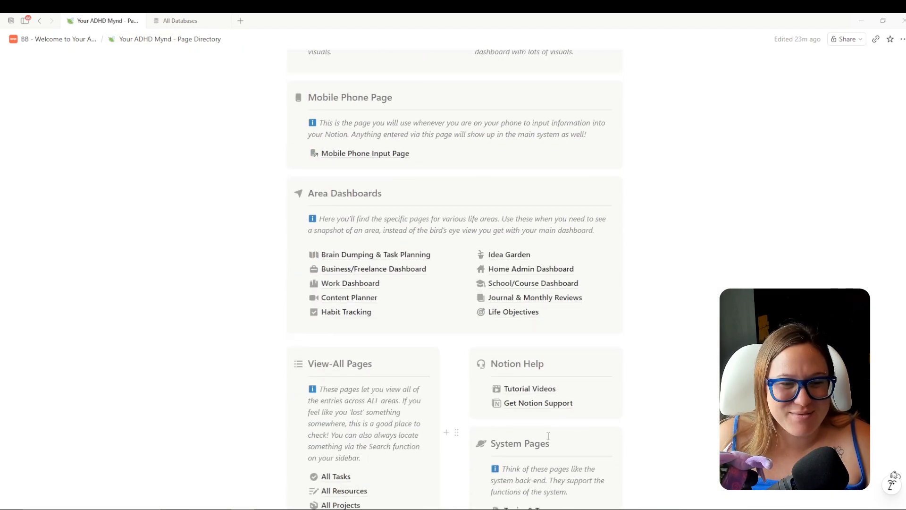
click(520, 380)
scroll(531, 306, down, 7)
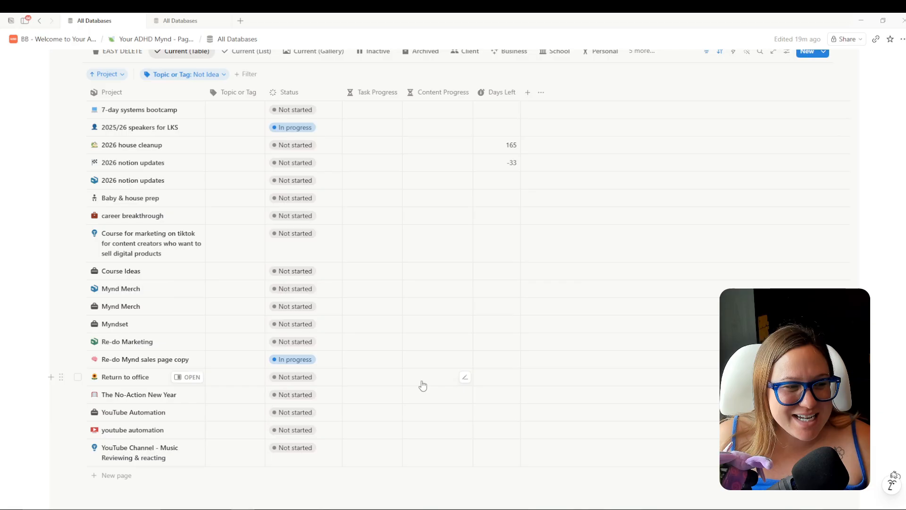
scroll(423, 373, up, 1)
scroll(423, 374, down, 1)
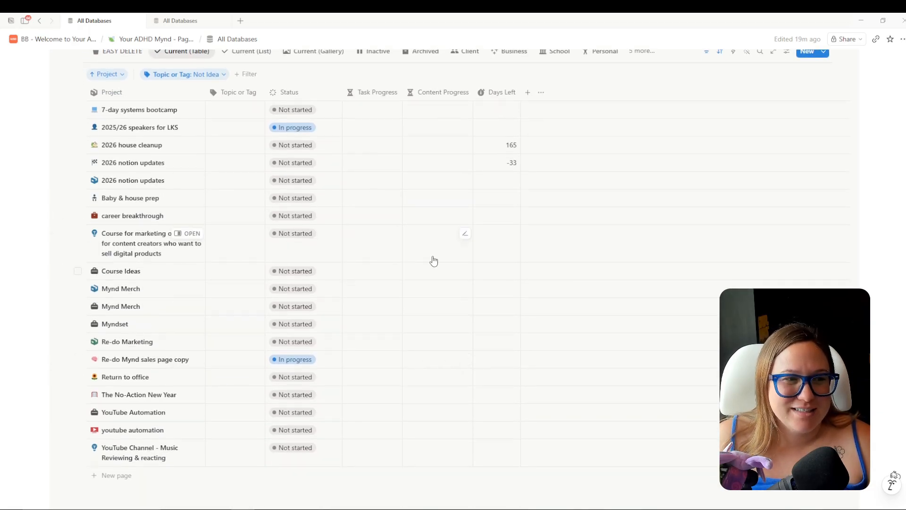
scroll(432, 257, up, 2)
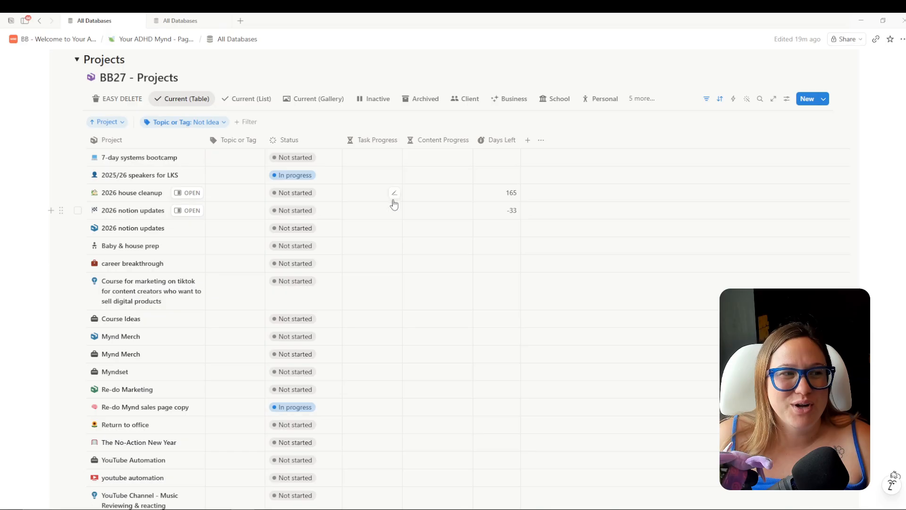
scroll(393, 227, up, 4)
click(178, 22)
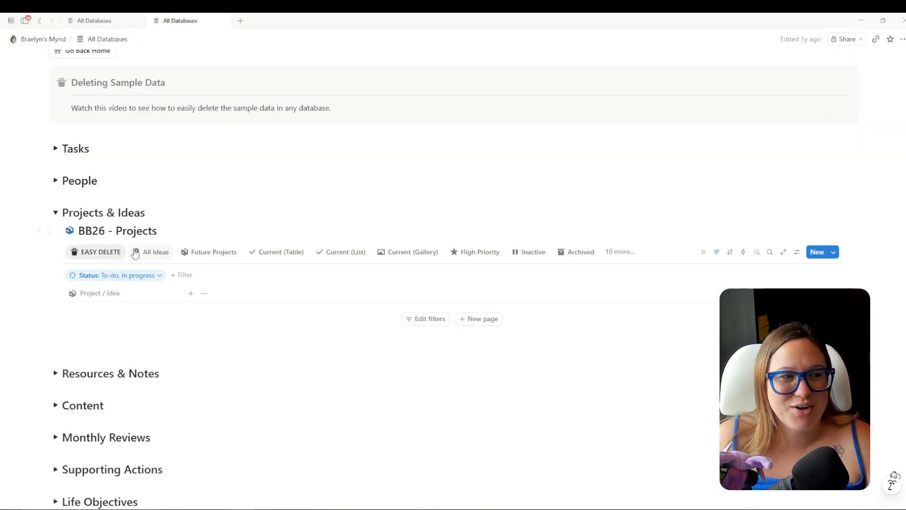
Collapse the old Projects & Ideas section, then check and collapse the new People and Projects databases.
click(55, 213)
click(118, 22)
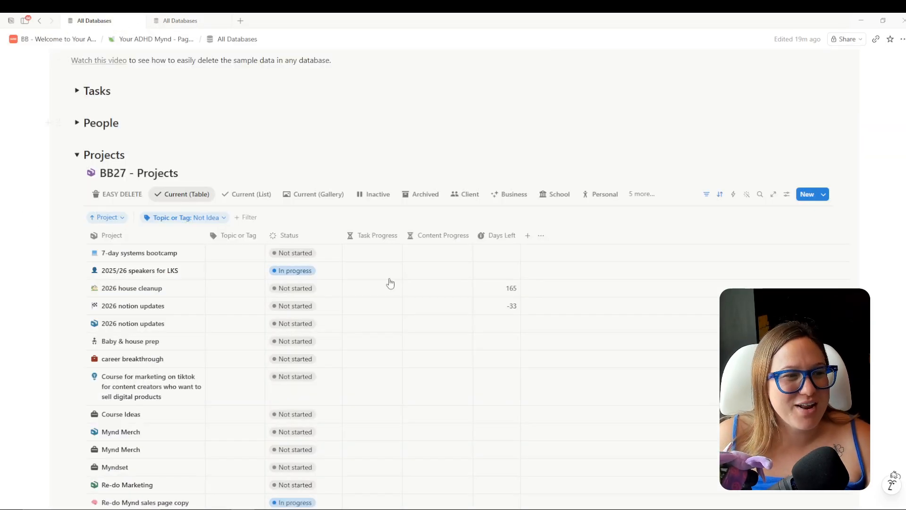
scroll(416, 315, up, 2)
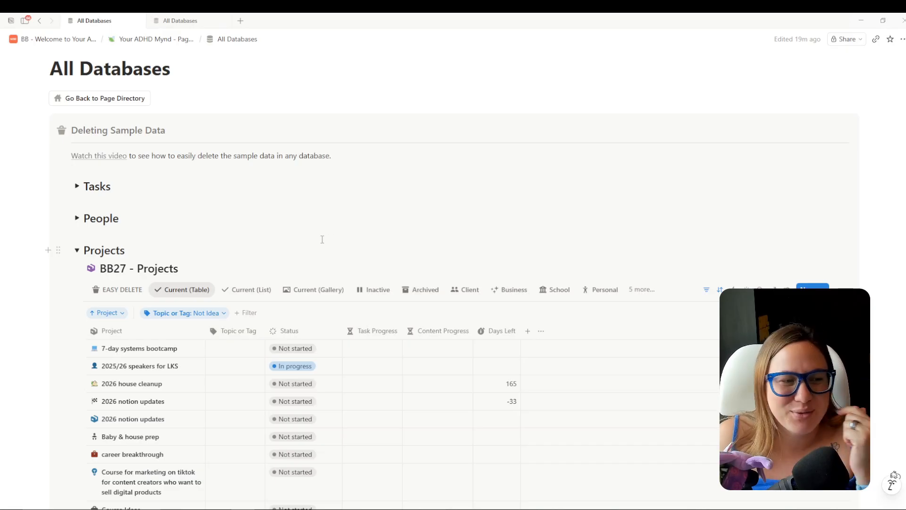
click(78, 218)
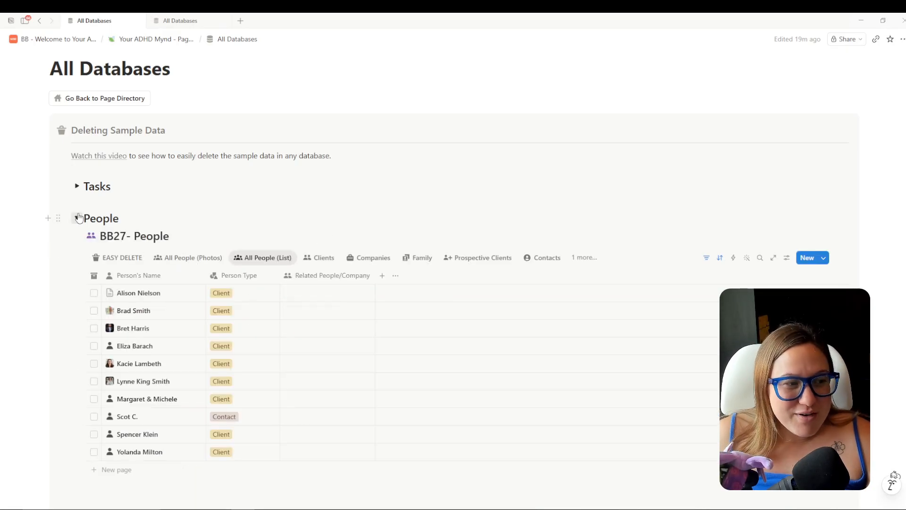
click(77, 218)
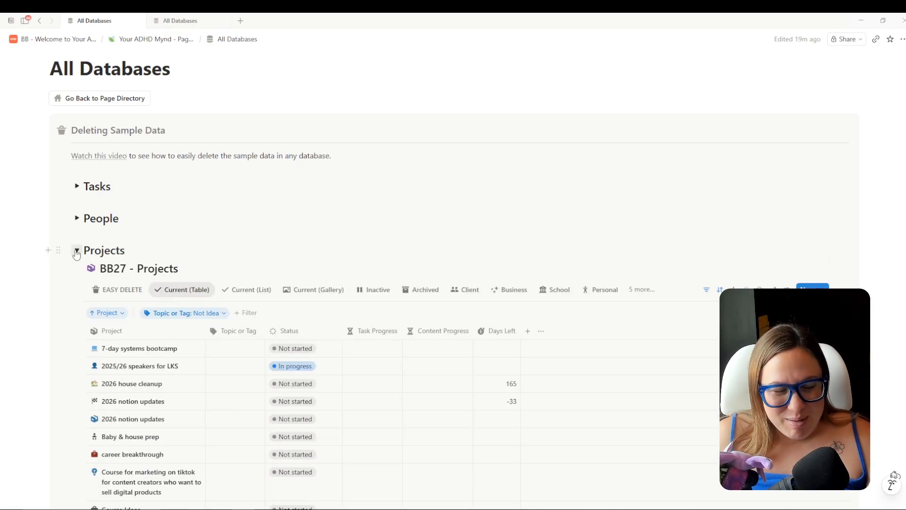
click(76, 251)
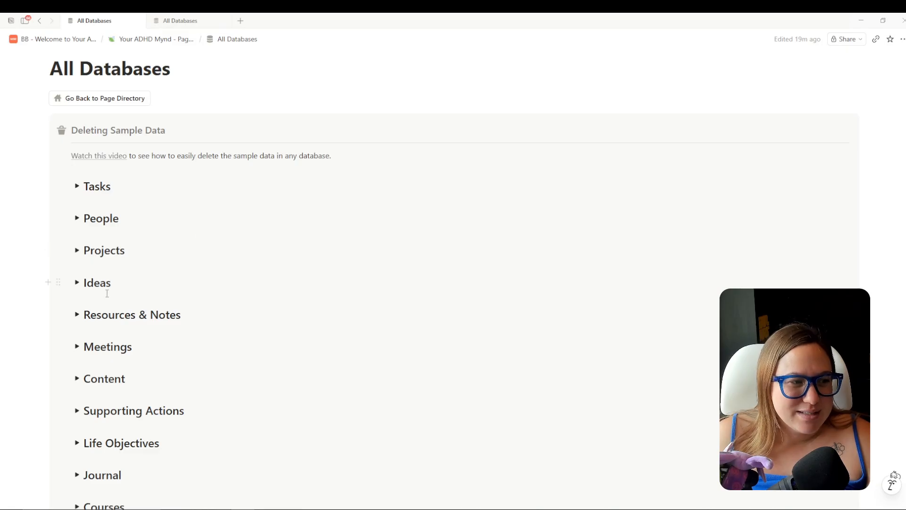
Inspect the new Ideas and Resources & Notes databases, then return to the old workspace.
click(77, 283)
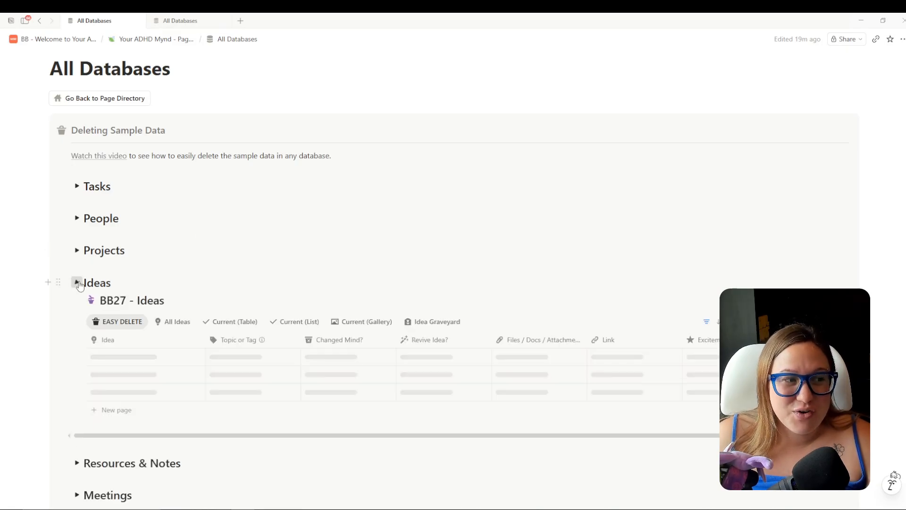
click(77, 283)
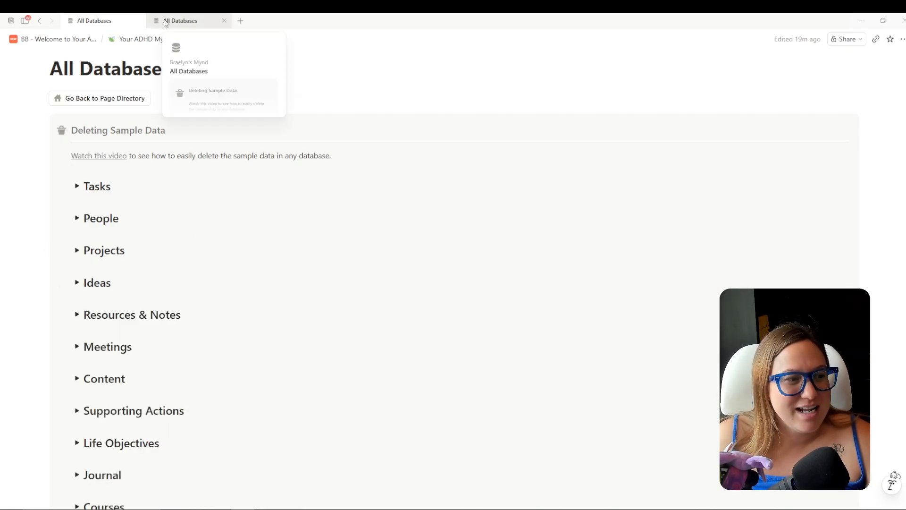
click(77, 284)
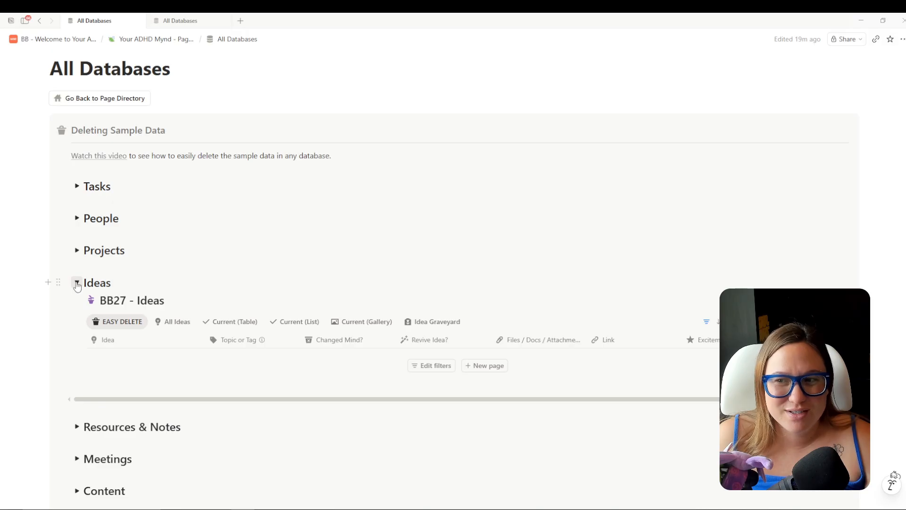
click(78, 283)
scroll(290, 261, down, 2)
click(77, 219)
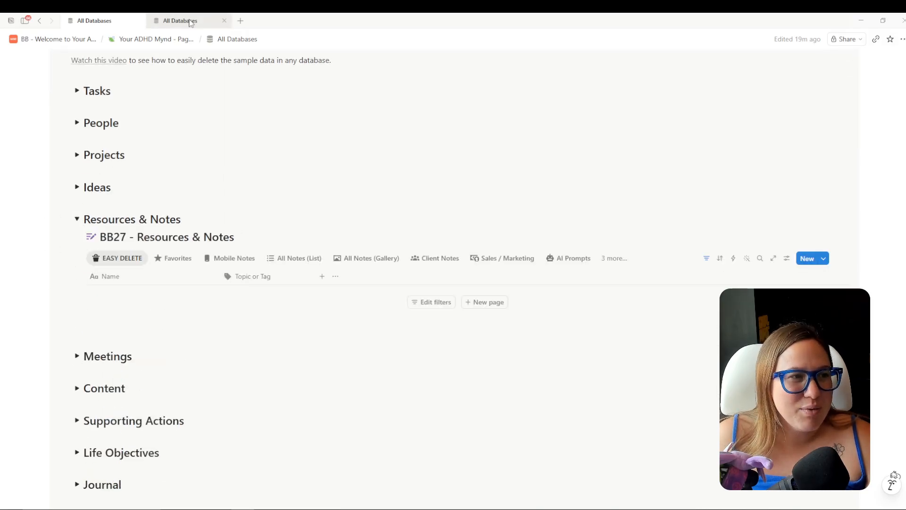
click(191, 21)
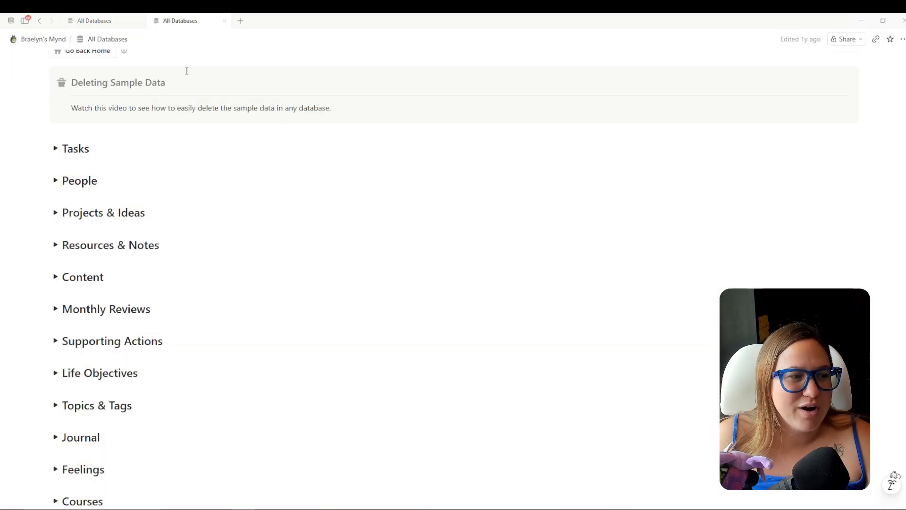
Expand the old Resources & Notes database and widen its Name column to show full titles.
click(55, 244)
scroll(445, 312, down, 8)
scroll(447, 294, down, 10)
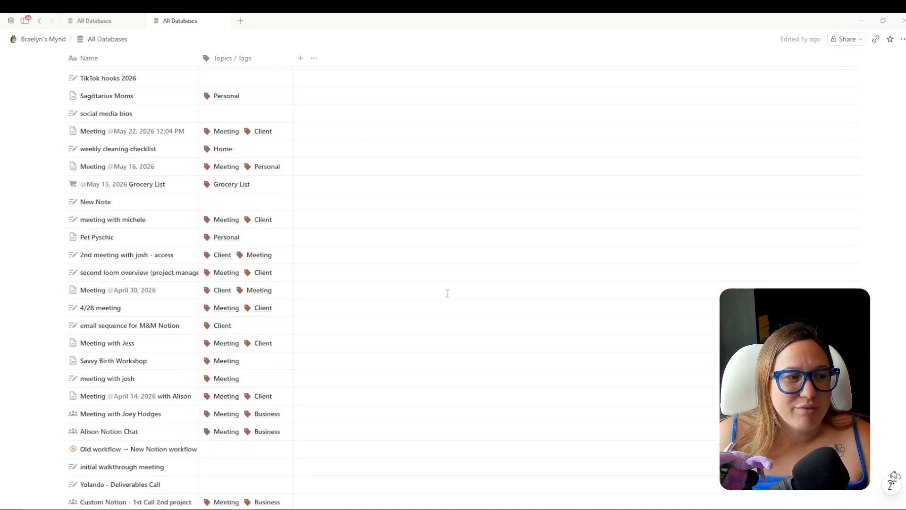
scroll(443, 292, up, 10)
scroll(438, 299, up, 7)
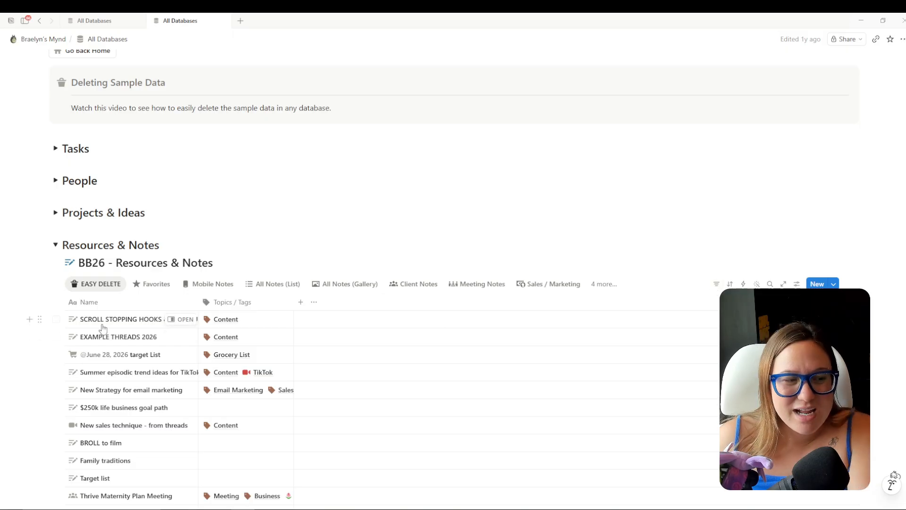
drag(208, 303, 288, 302)
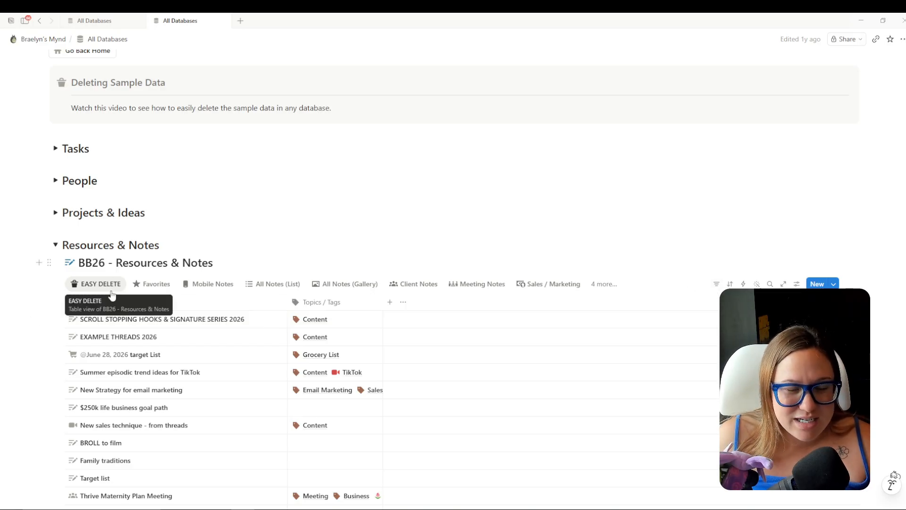
Add a Topics / Tags filter that does not contain Meeting.
click(718, 285)
click(760, 231)
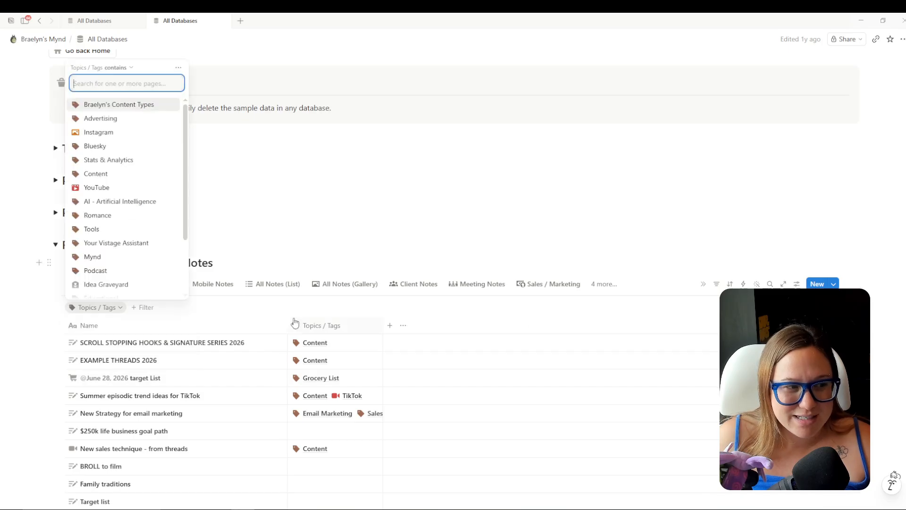
click(118, 68)
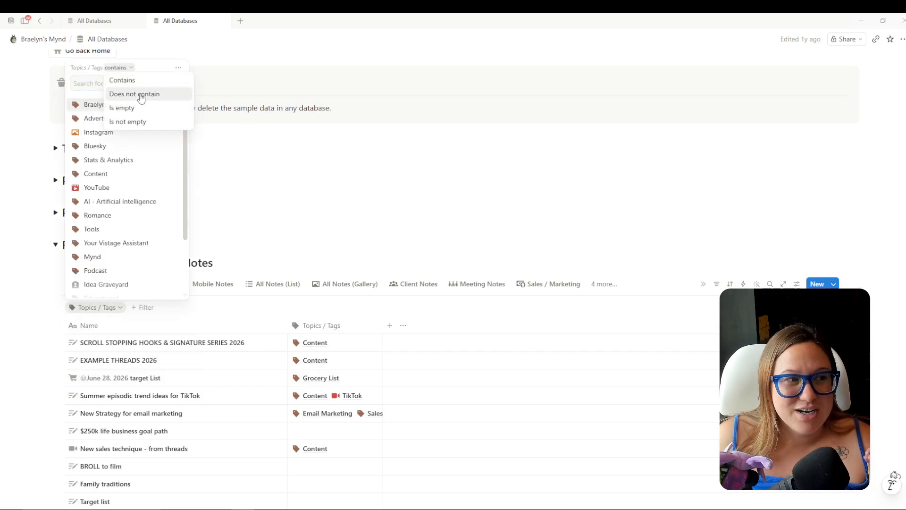
click(140, 95)
click(124, 83)
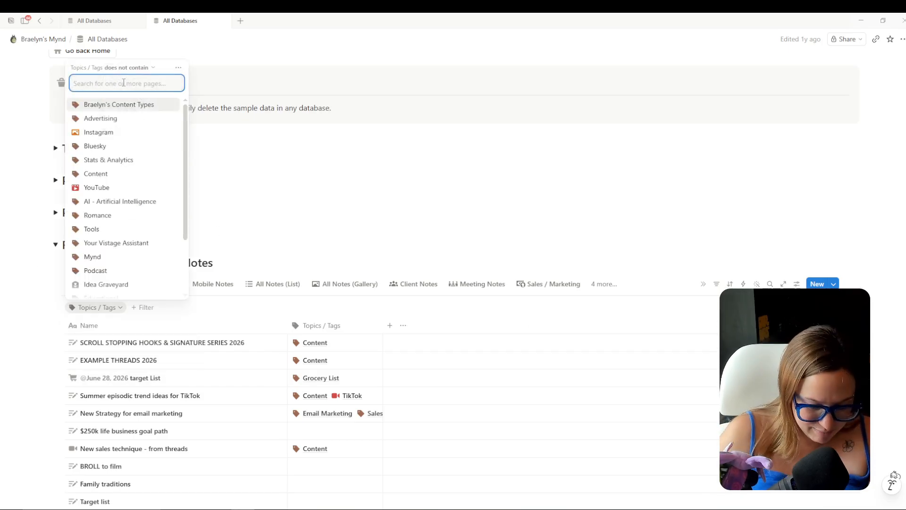
text(meet)
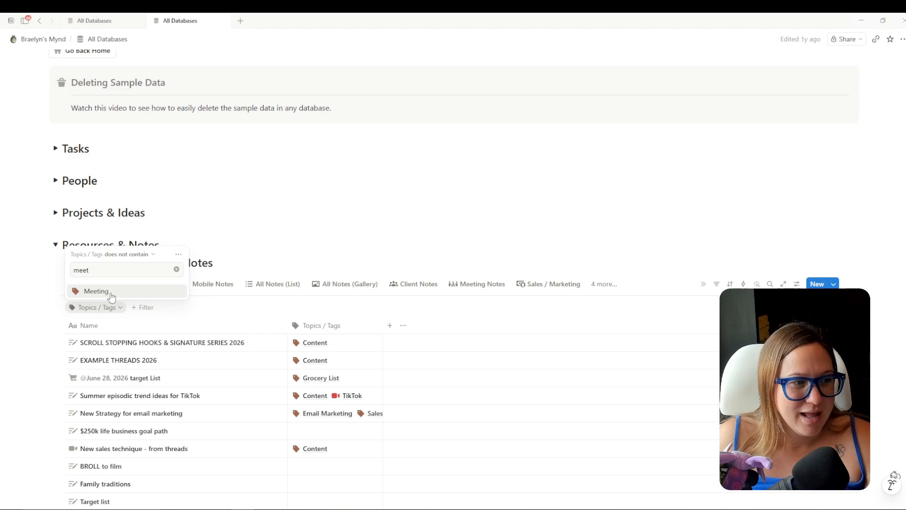
click(96, 291)
click(405, 213)
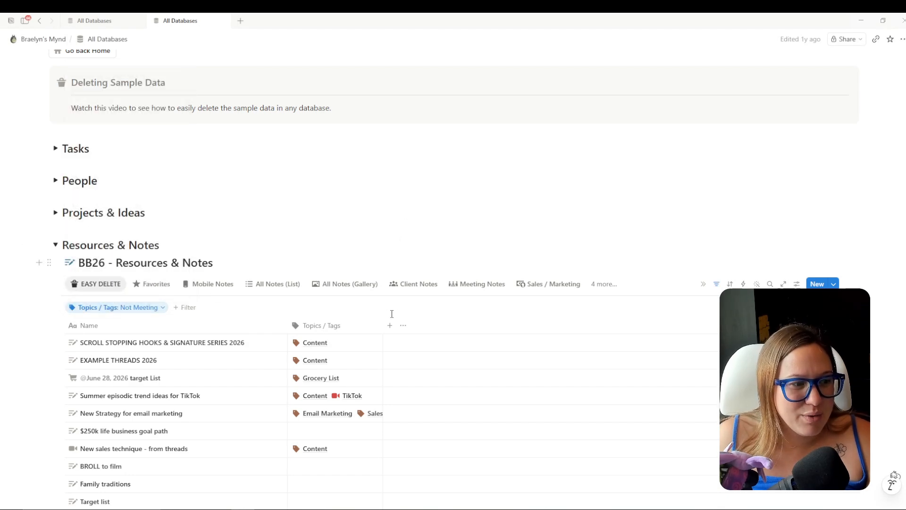
Add a second filter keeping only notes with Archive unchecked.
scroll(392, 314, down, 6)
scroll(396, 269, down, 3)
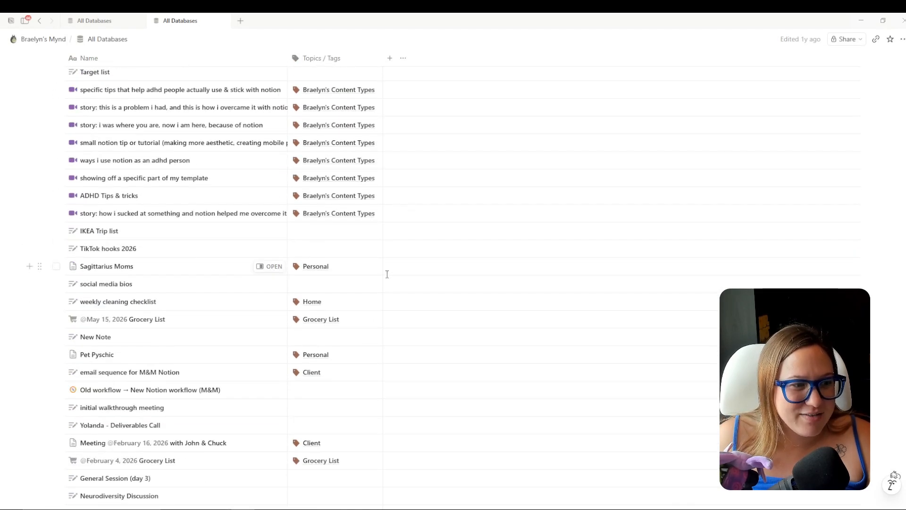
scroll(387, 271, down, 6)
scroll(397, 253, up, 10)
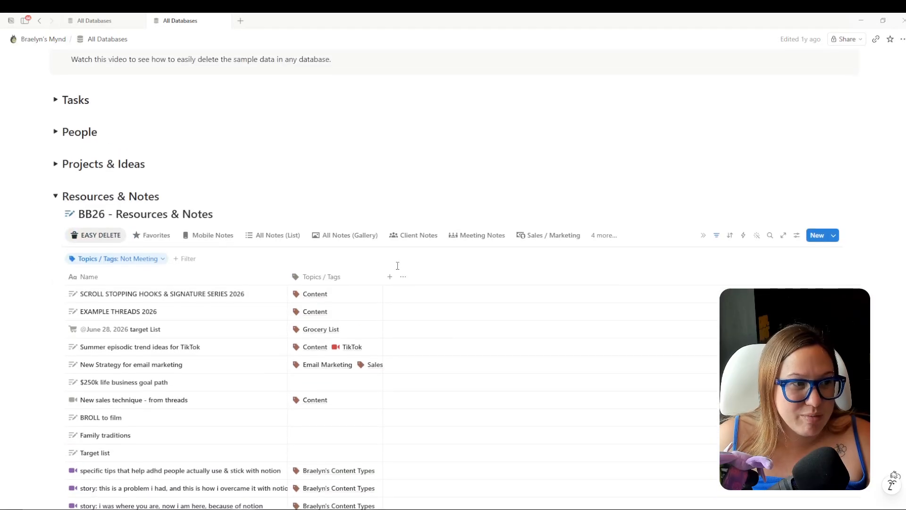
click(717, 236)
click(716, 236)
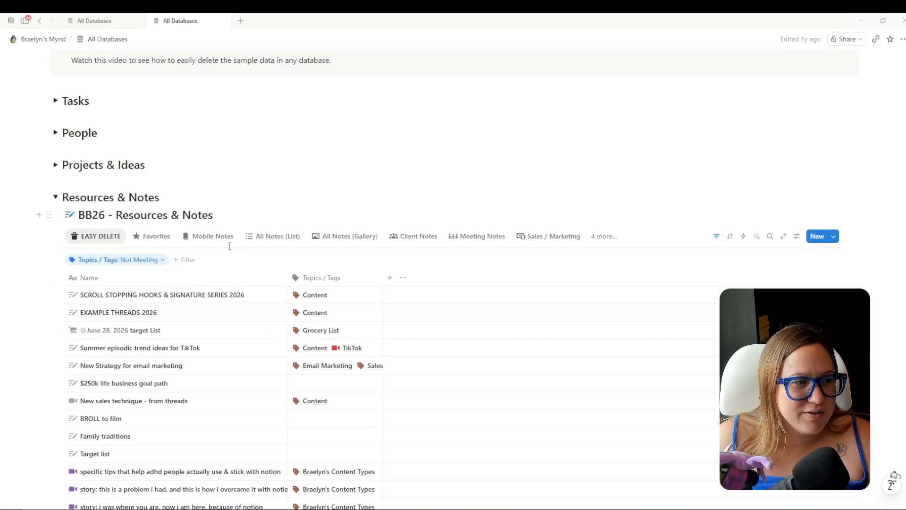
click(186, 260)
click(237, 244)
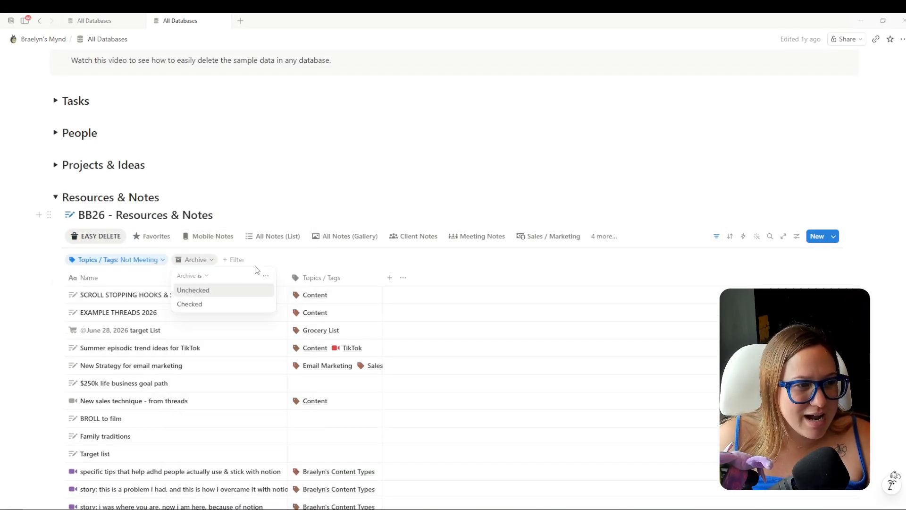
click(313, 262)
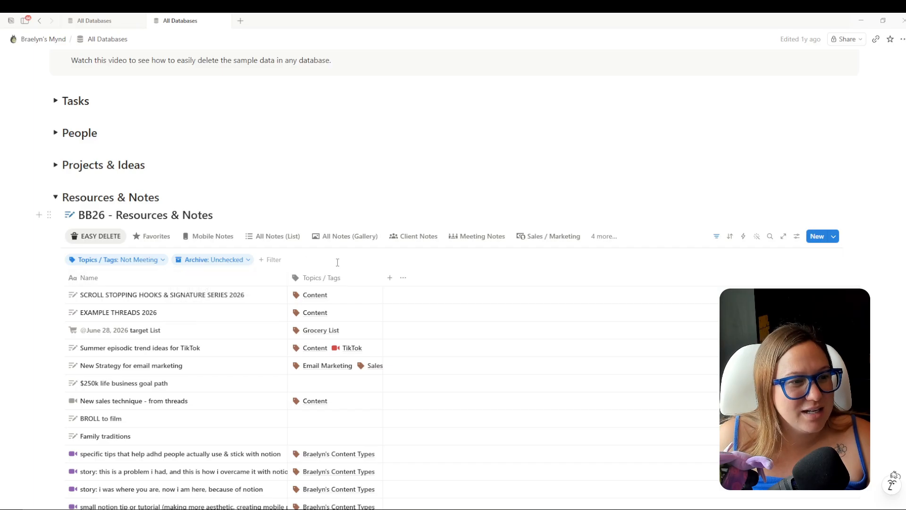
Extend the tag exclusion filter to also exclude Client notes.
scroll(418, 273, down, 13)
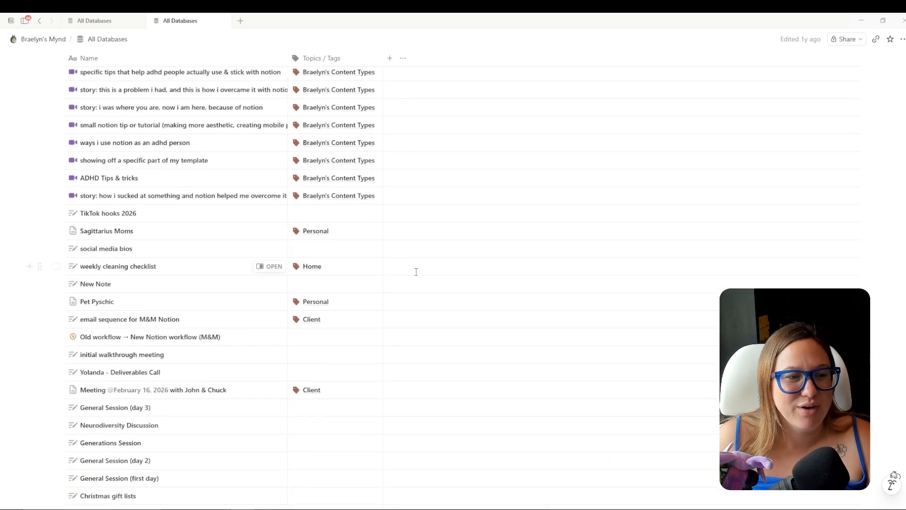
scroll(410, 262, down, 3)
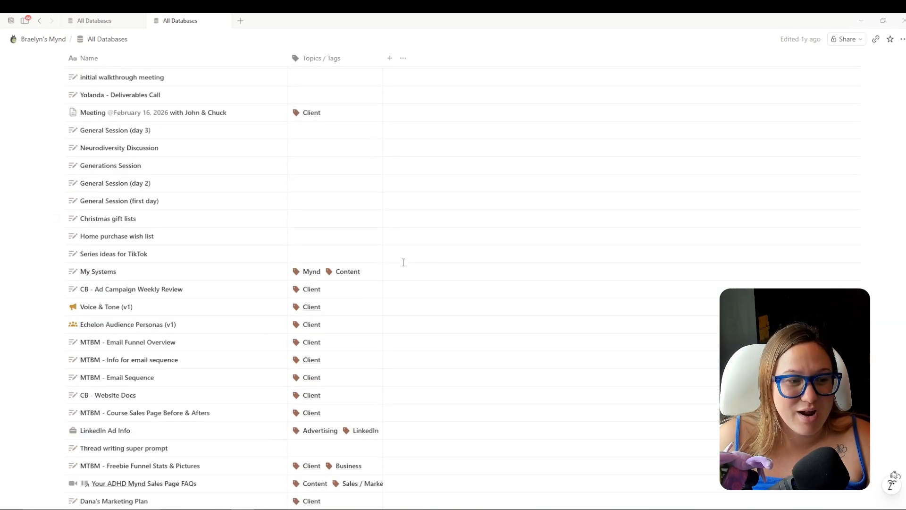
scroll(289, 308, up, 15)
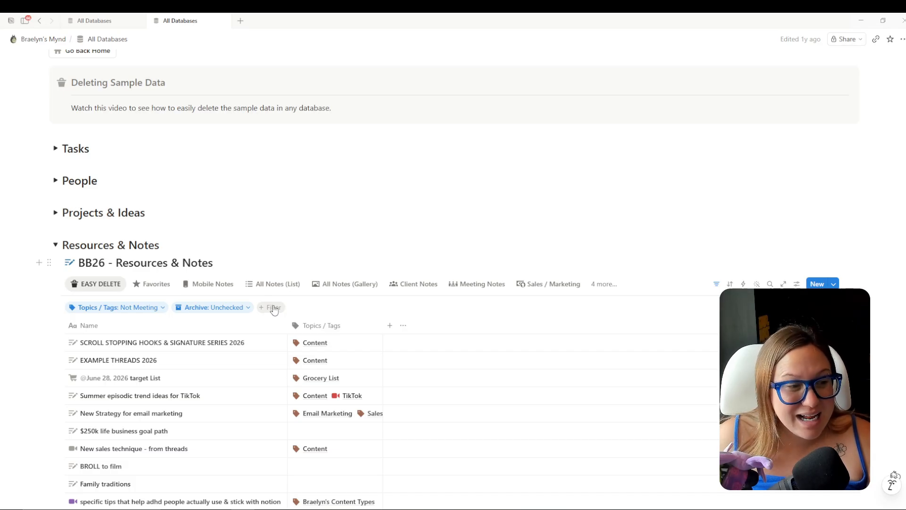
click(161, 311)
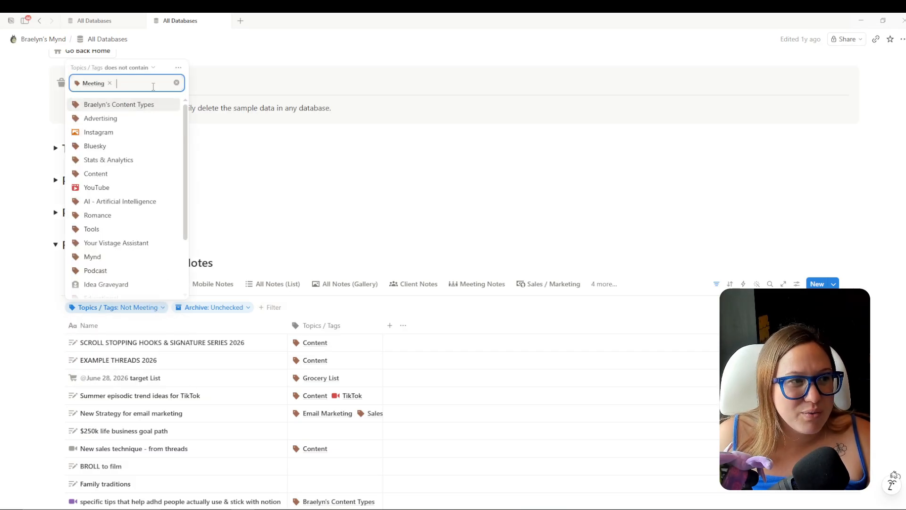
text(clien)
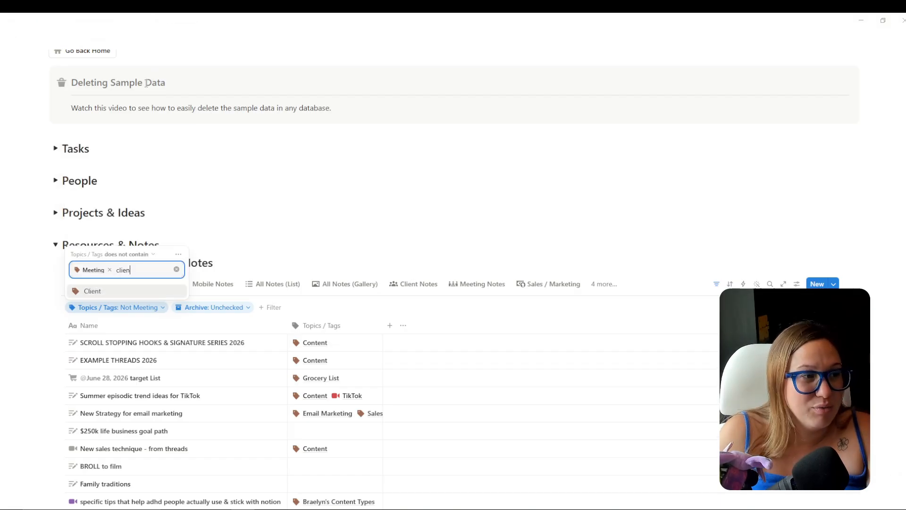
click(99, 292)
scroll(140, 222, down, 2)
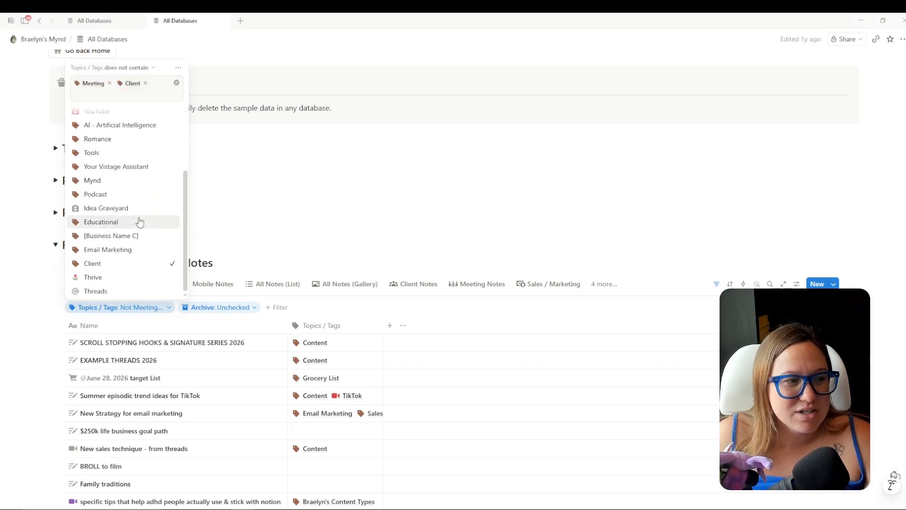
scroll(132, 235, up, 3)
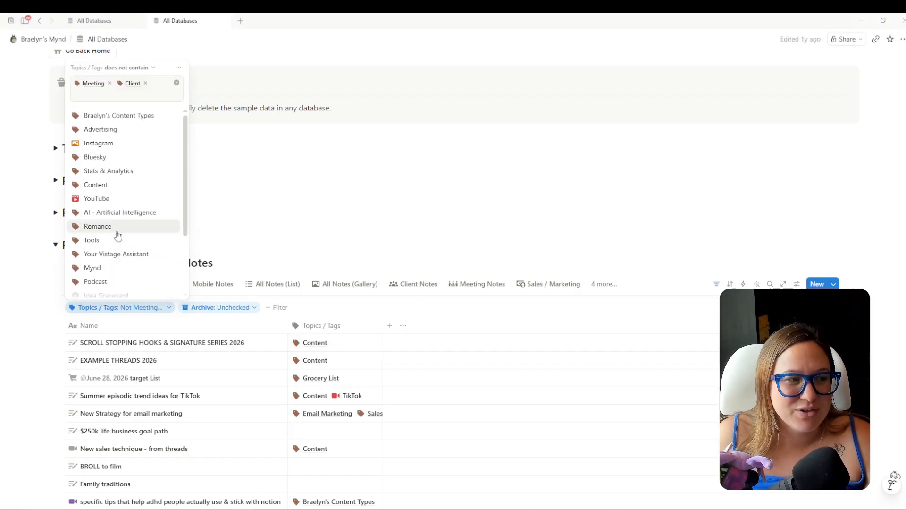
click(366, 304)
Load more rows and scroll through the filtered notes table.
scroll(418, 300, down, 12)
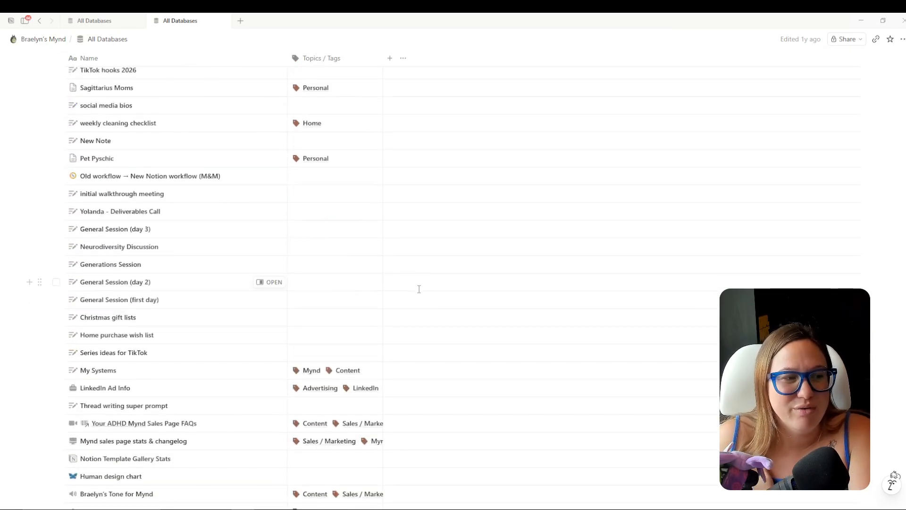
scroll(419, 289, down, 5)
click(95, 367)
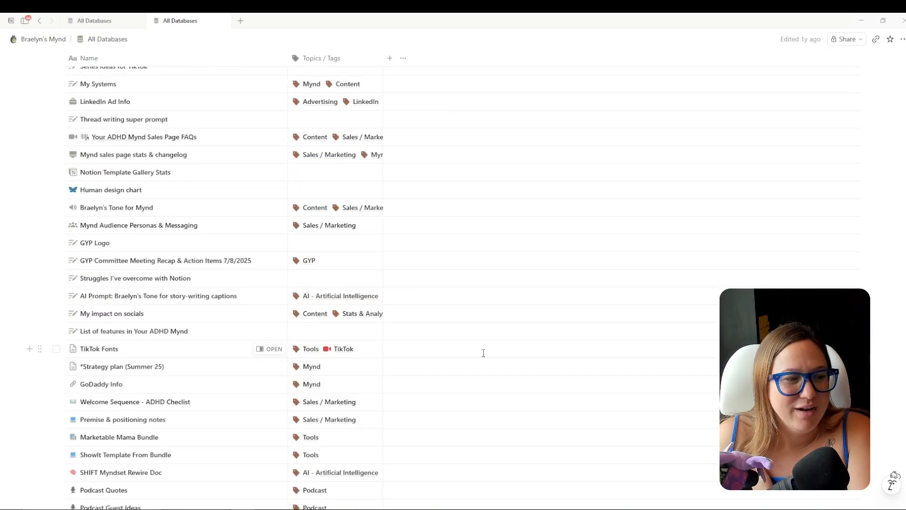
scroll(482, 352, down, 6)
scroll(465, 327, down, 12)
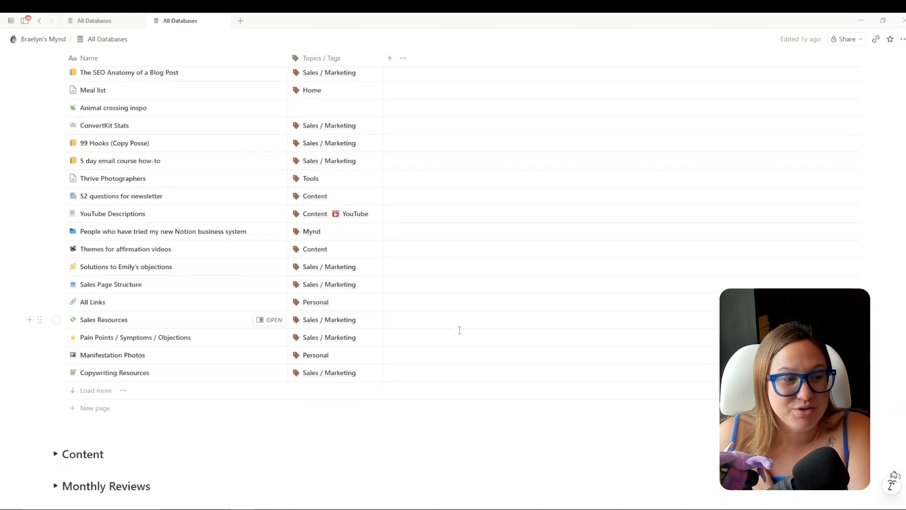
scroll(460, 330, up, 13)
scroll(445, 343, up, 18)
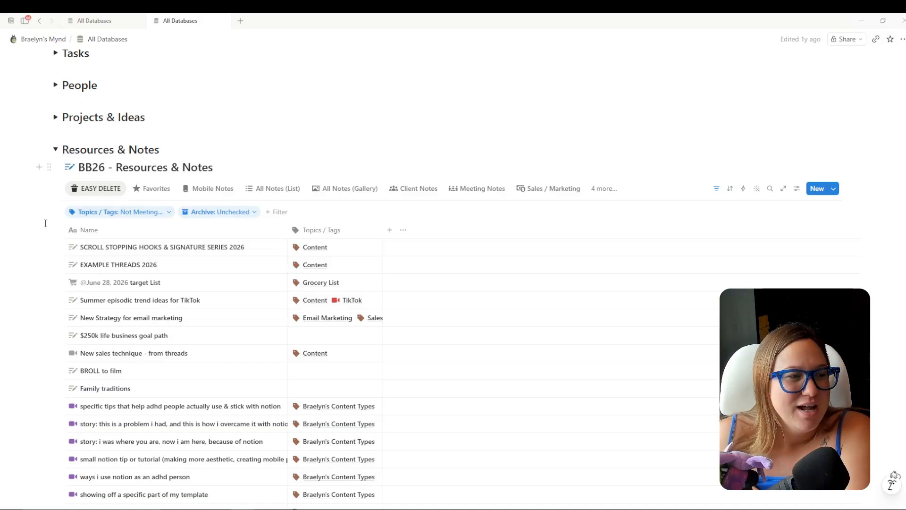
Select all 108 filtered notes and search the Move to picker for 'bb27 res'.
click(55, 231)
scroll(218, 265, down, 15)
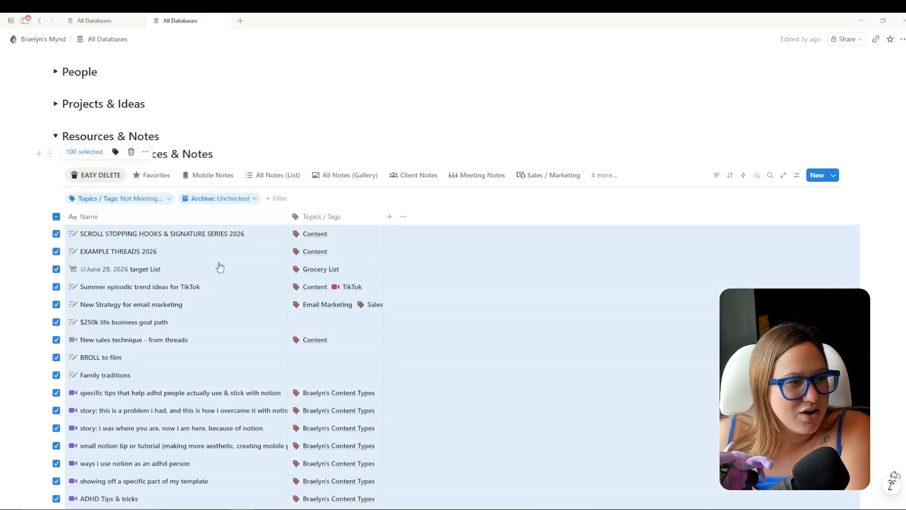
click(100, 345)
scroll(176, 348, down, 6)
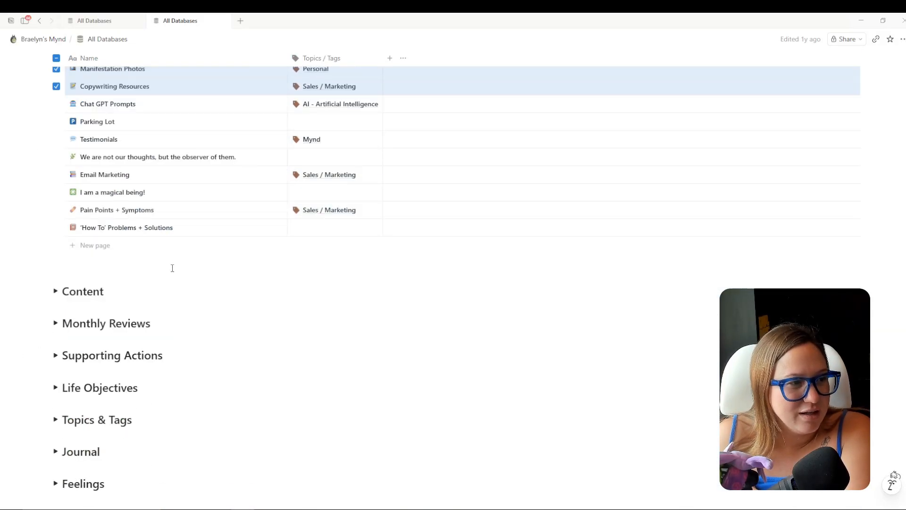
scroll(180, 312, up, 4)
scroll(157, 332, up, 15)
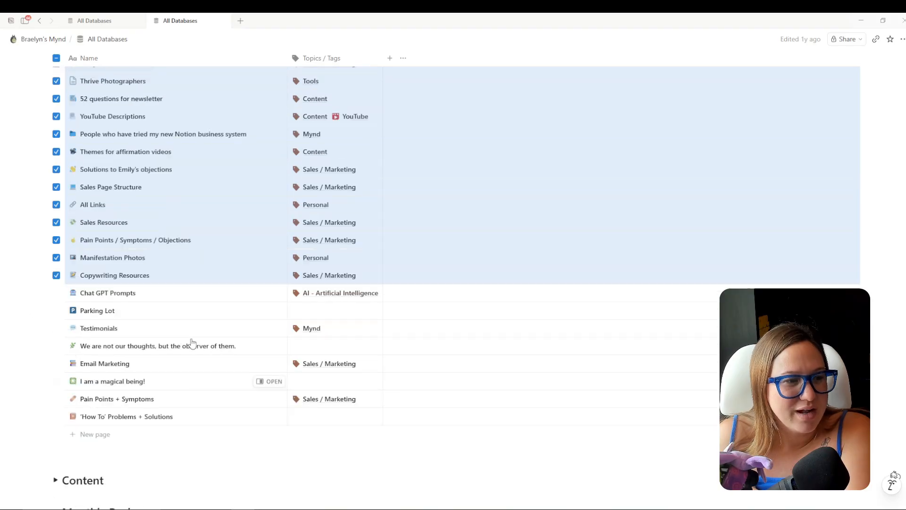
scroll(192, 344, up, 2)
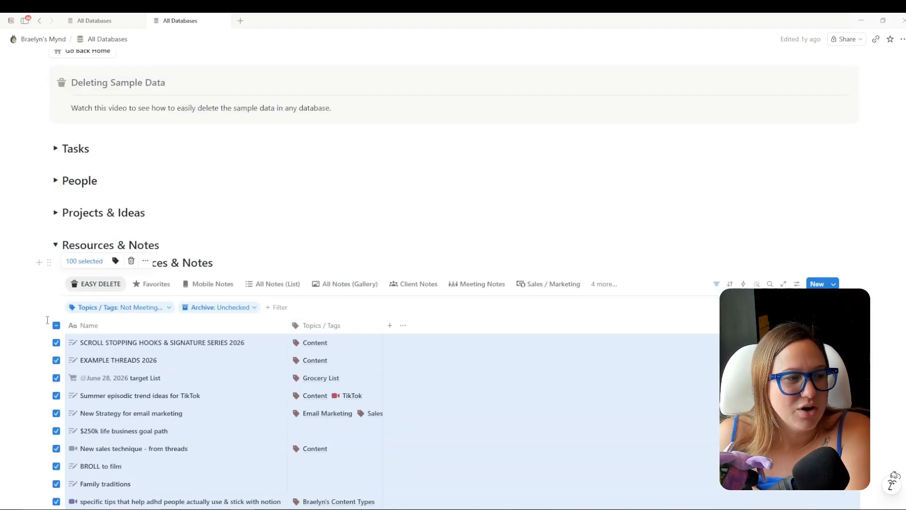
scroll(208, 349, down, 15)
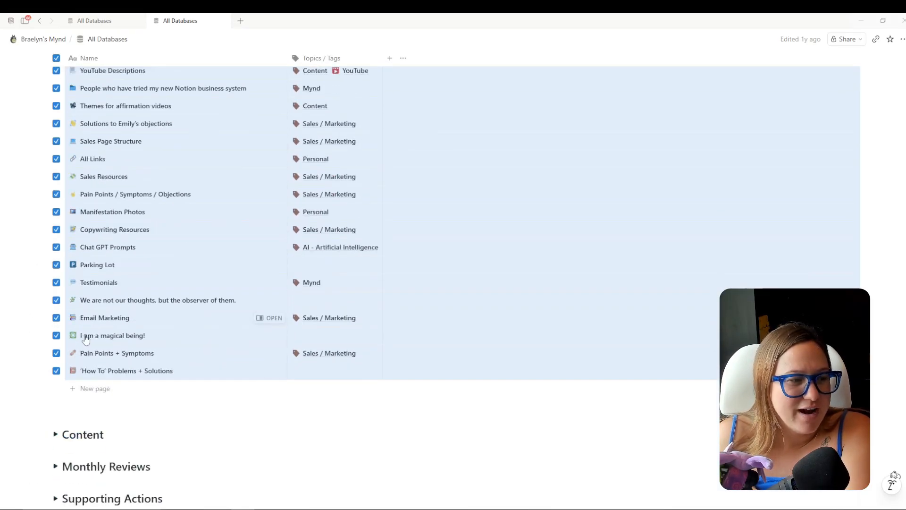
scroll(199, 343, up, 20)
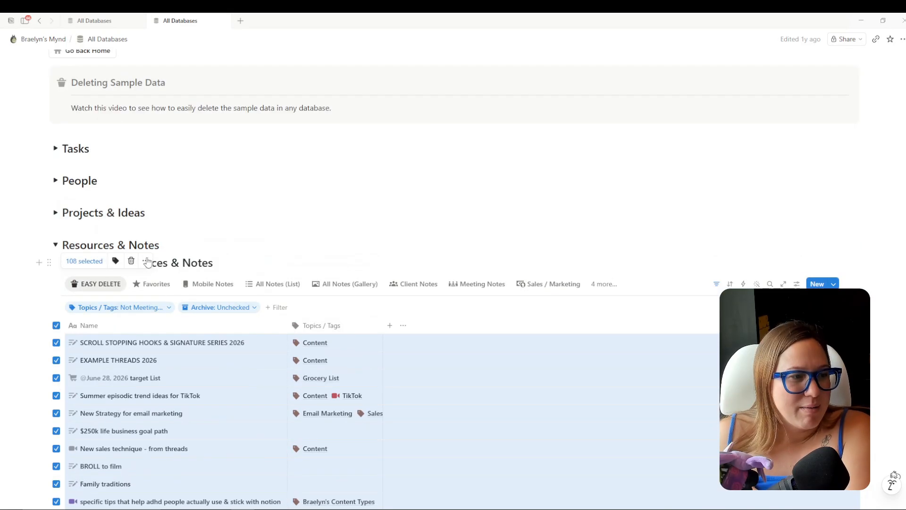
click(146, 263)
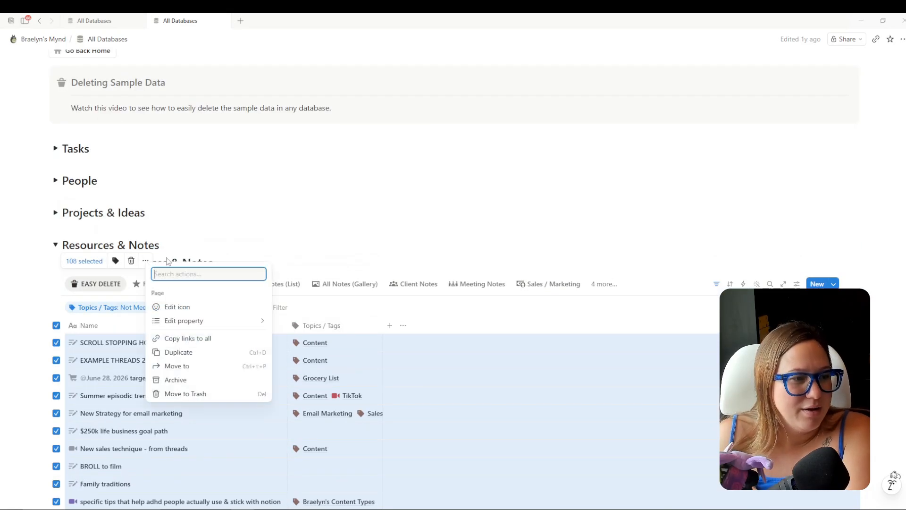
click(188, 366)
text(bb27 res)
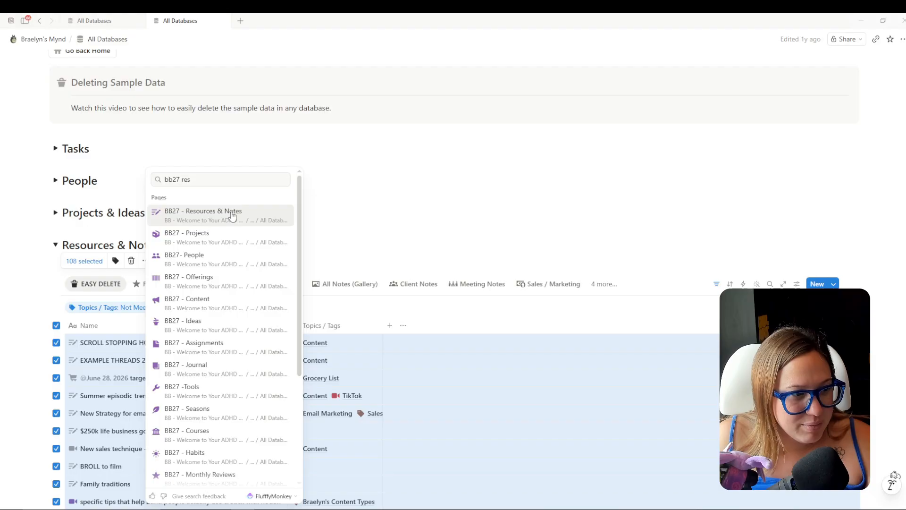
Move the notes into BB27 - Resources & Notes and review them in the All Notes list.
click(231, 215)
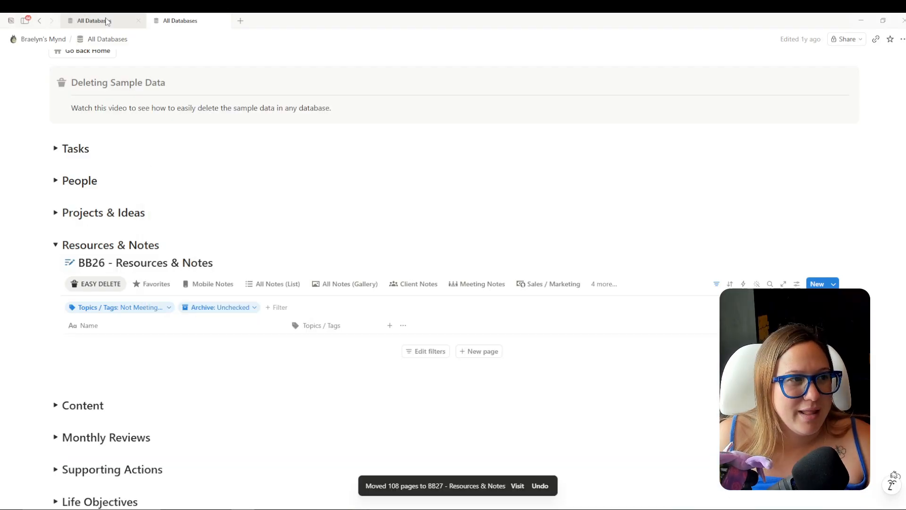
click(94, 21)
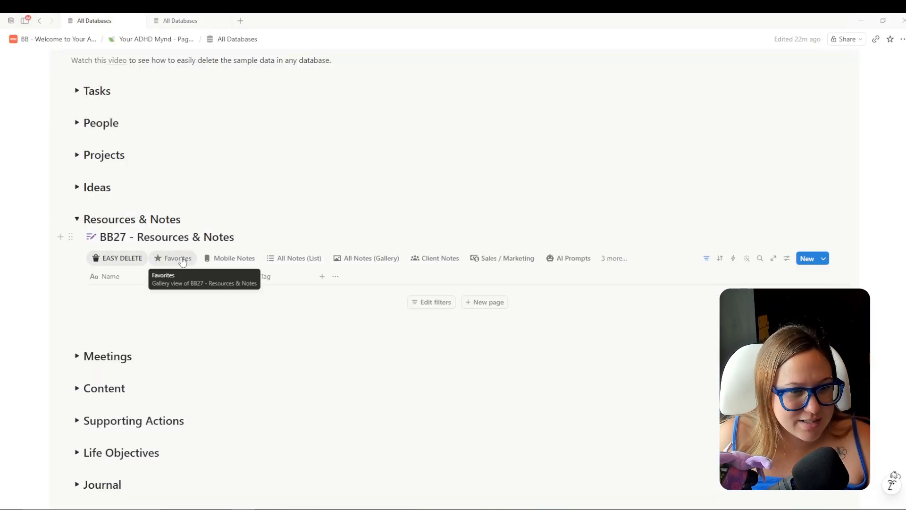
click(290, 258)
scroll(439, 289, down, 5)
scroll(439, 290, down, 10)
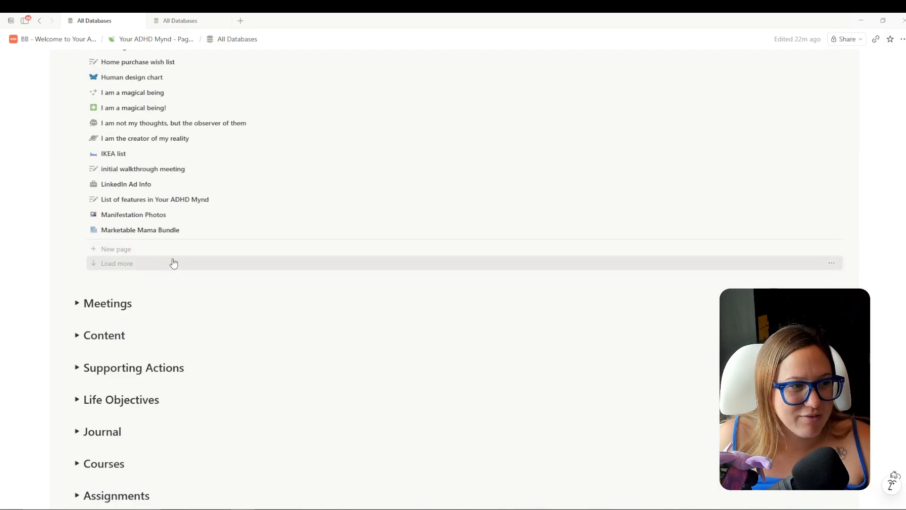
click(134, 253)
click(132, 264)
scroll(322, 265, down, 3)
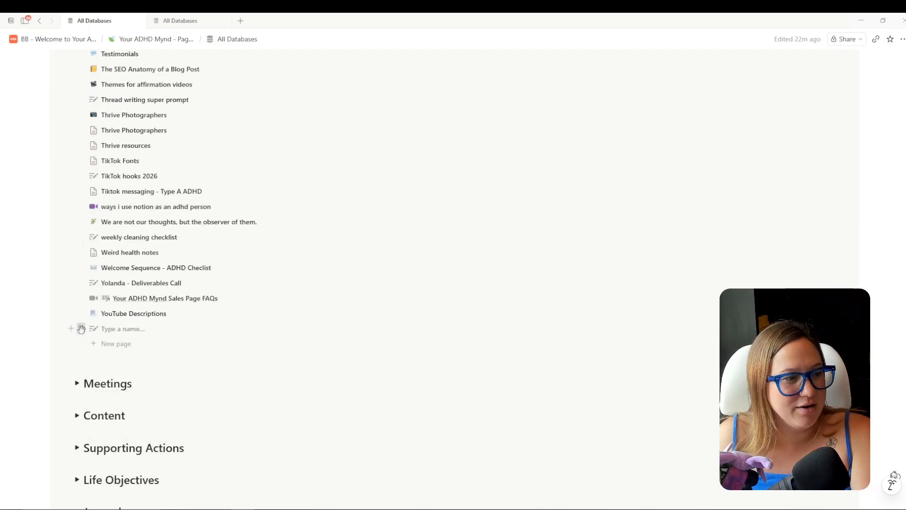
Delete the empty untitled row, collapse Resources & Notes and expand BB27 - Meetings.
click(82, 328)
key(Delete)
scroll(305, 325, up, 10)
scroll(375, 324, up, 20)
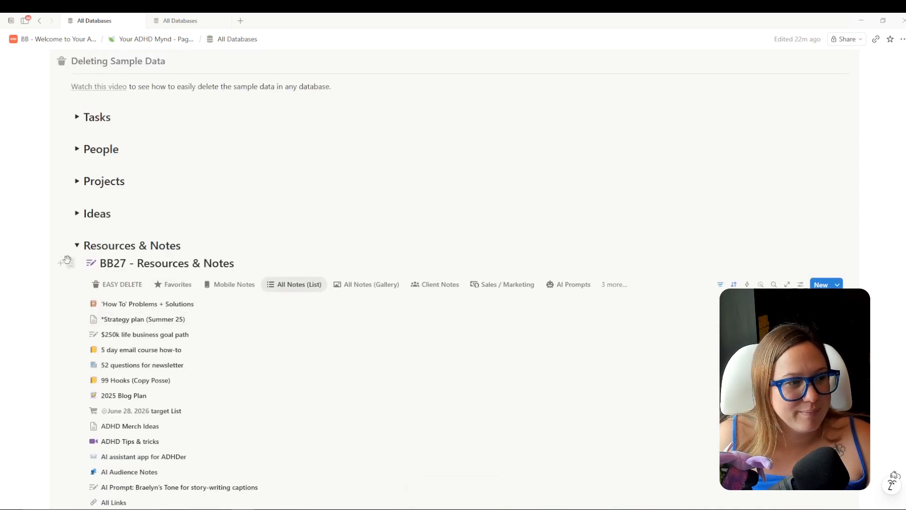
click(76, 245)
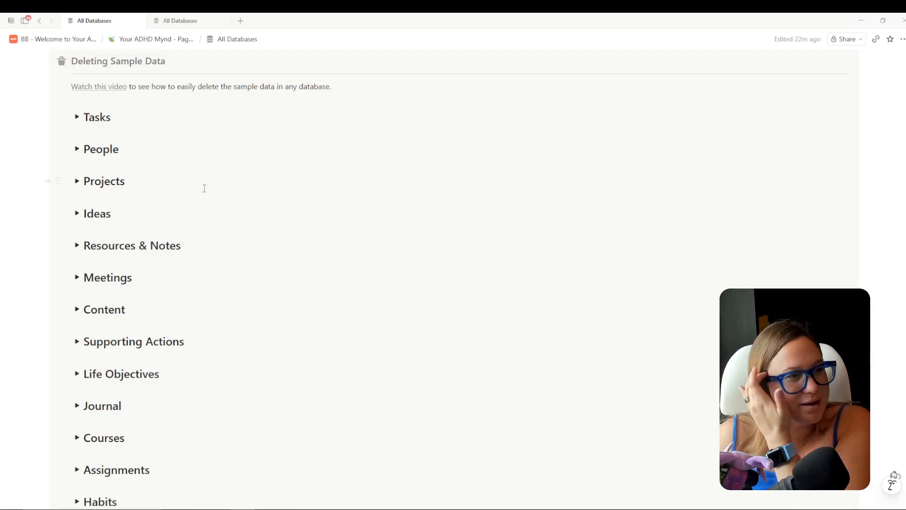
click(77, 277)
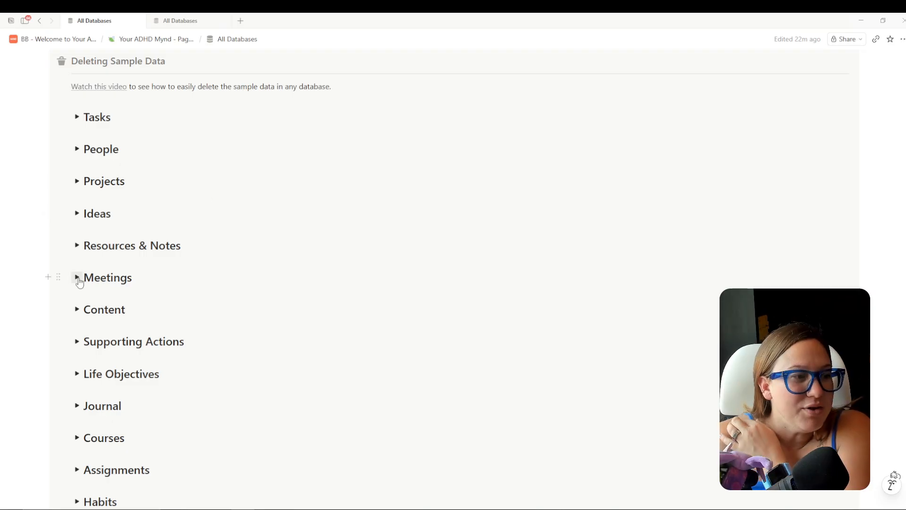
Change the old notes' Topics / Tags filter to contains Meeting.
click(182, 20)
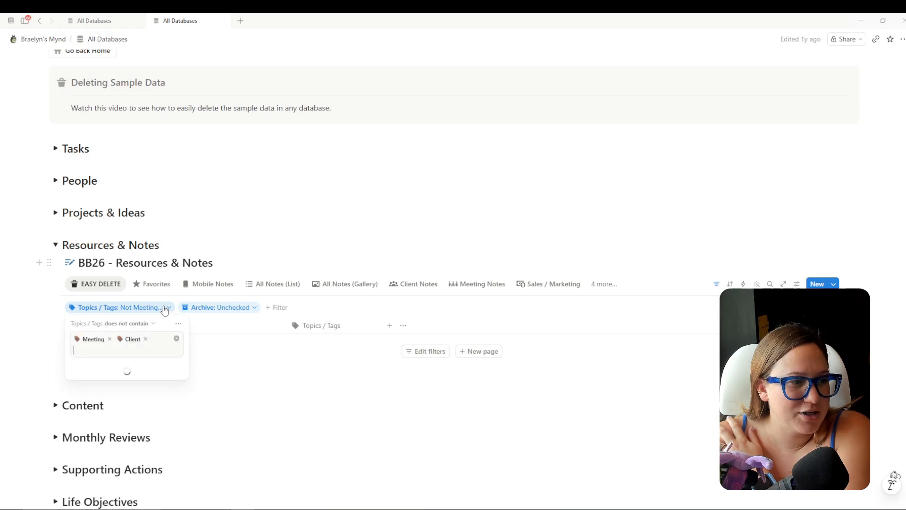
click(141, 69)
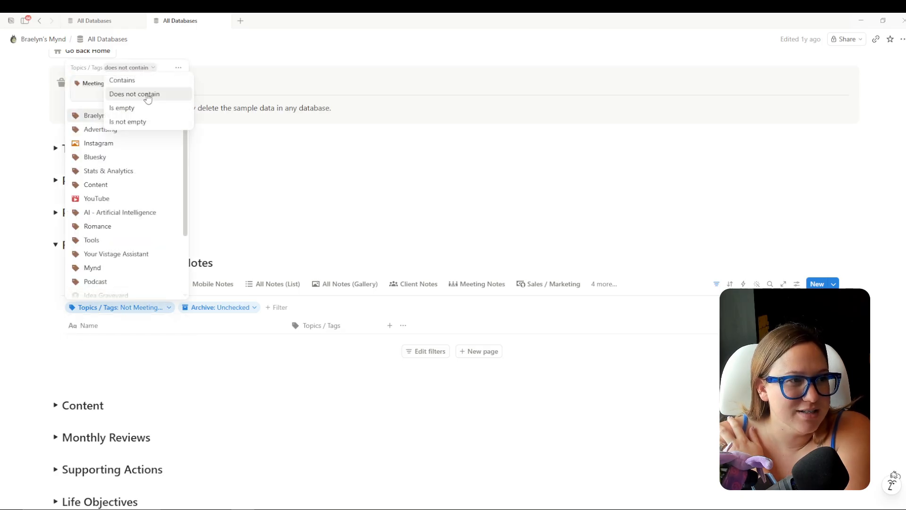
click(122, 80)
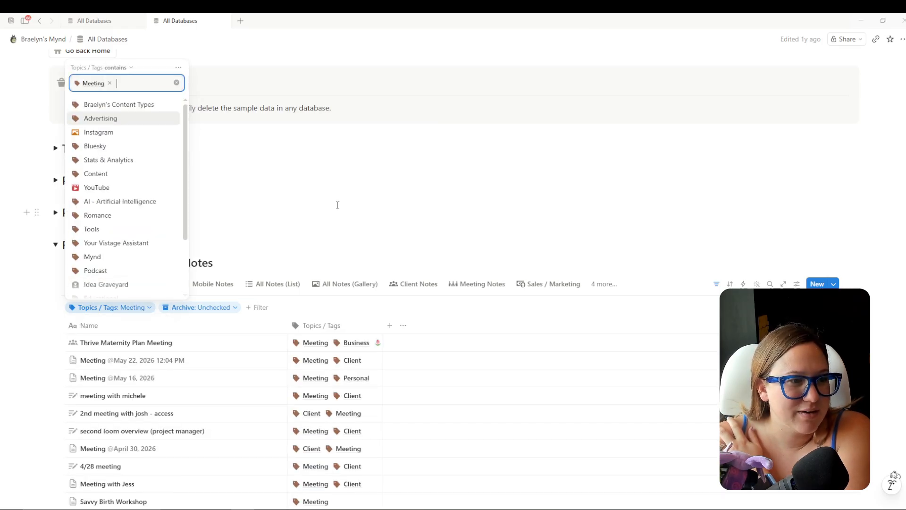
click(337, 204)
scroll(391, 283, down, 15)
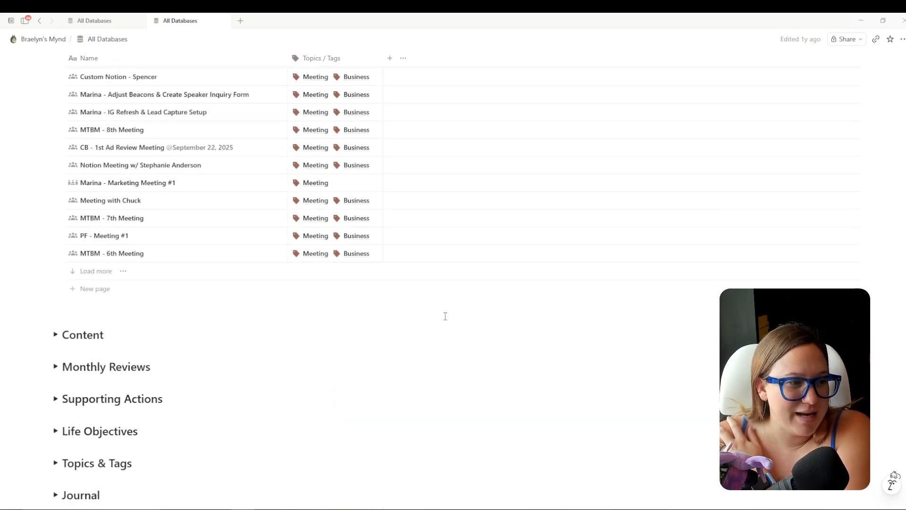
scroll(445, 316, up, 15)
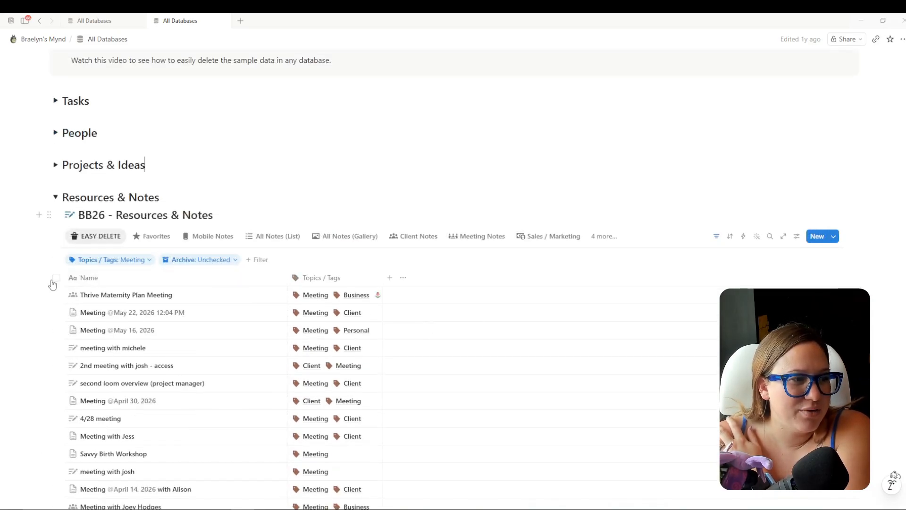
Select all 61 meeting pages and move them to BB27 - Meetings.
click(56, 278)
scroll(151, 354, down, 15)
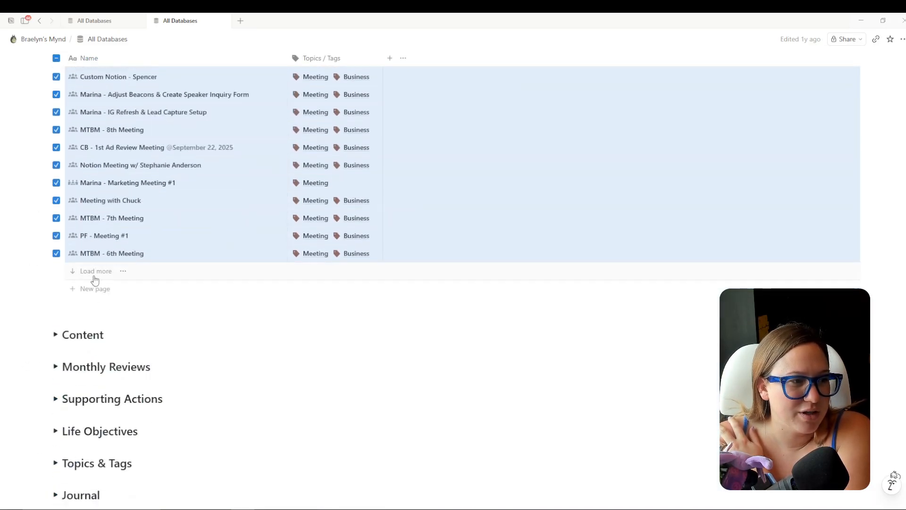
click(95, 272)
scroll(165, 310, up, 6)
click(56, 325)
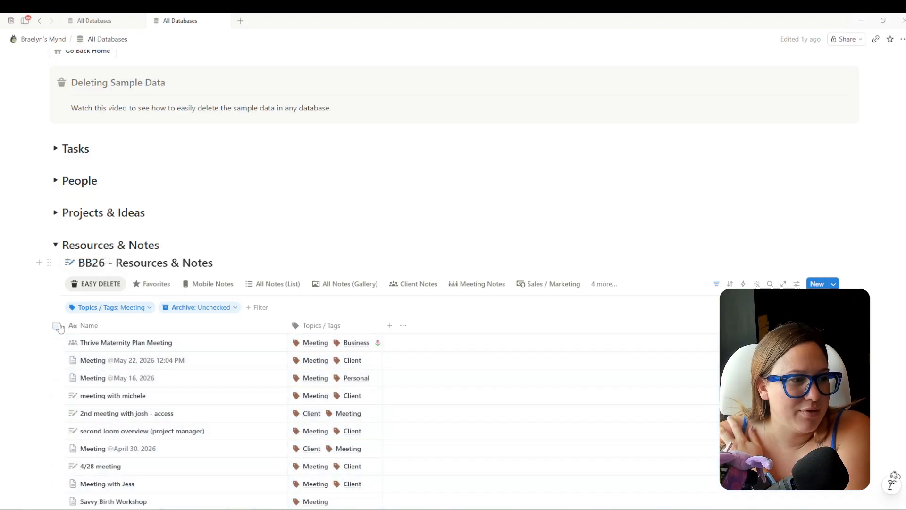
click(56, 325)
click(141, 262)
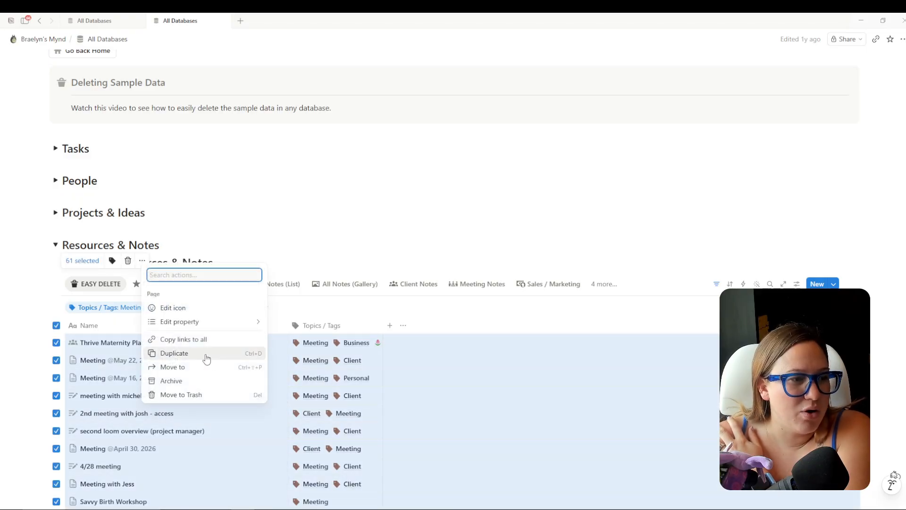
click(189, 369)
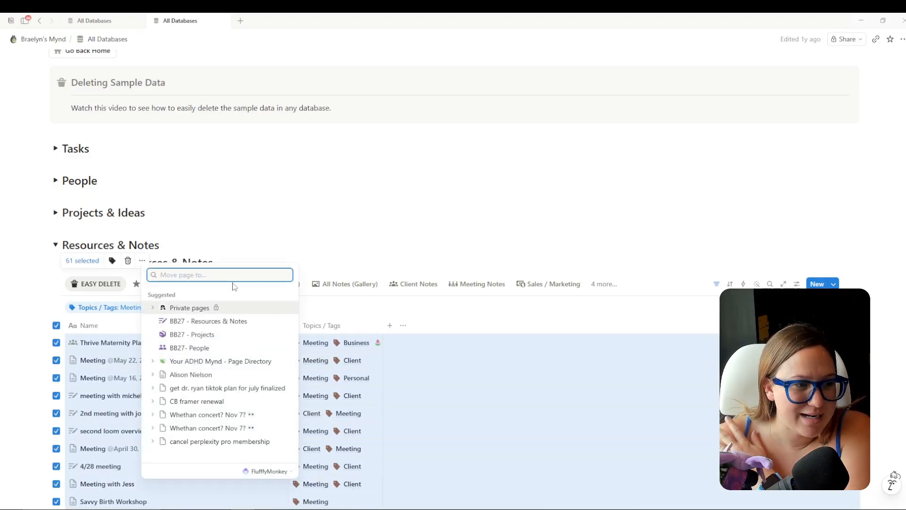
text(bb27 meet)
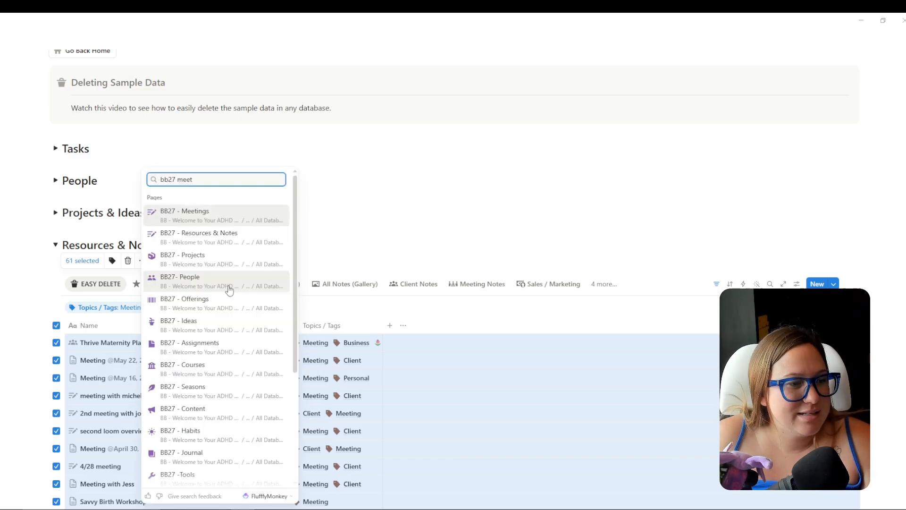
click(194, 216)
Open the first moved meeting in BB27 - Meetings to check its contents, then close it.
click(99, 20)
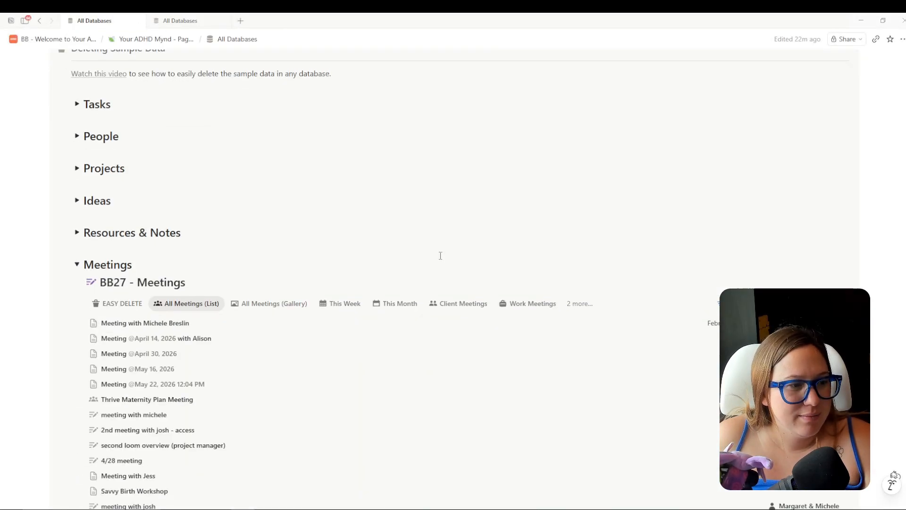
scroll(436, 245, down, 4)
scroll(429, 262, up, 3)
scroll(429, 262, up, 1)
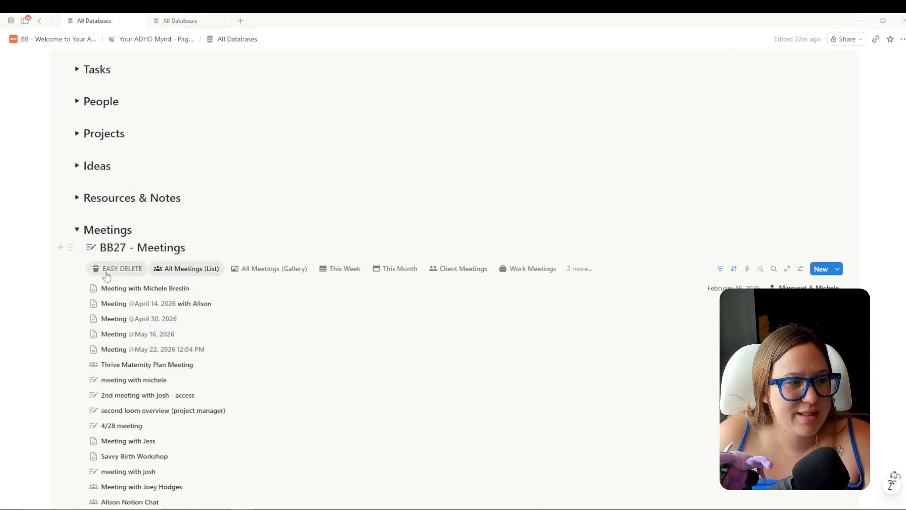
click(126, 289)
scroll(746, 263, down, 6)
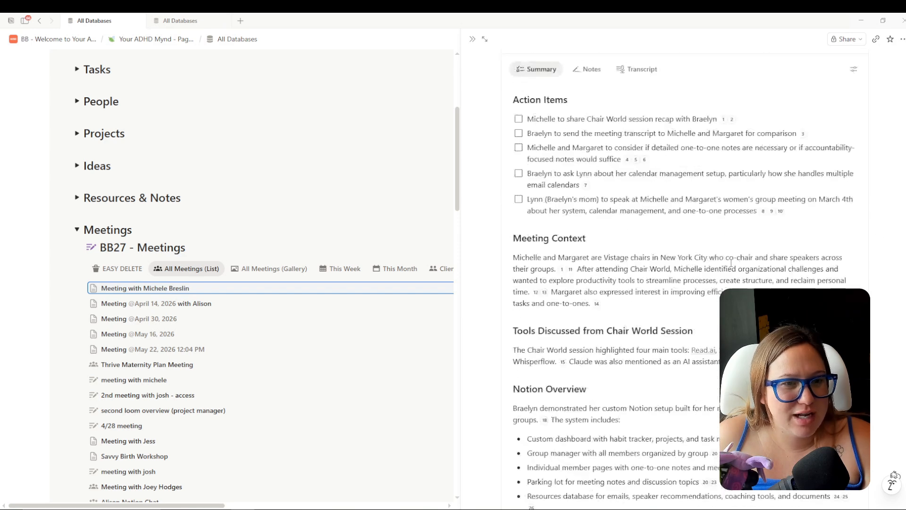
scroll(575, 124, up, 8)
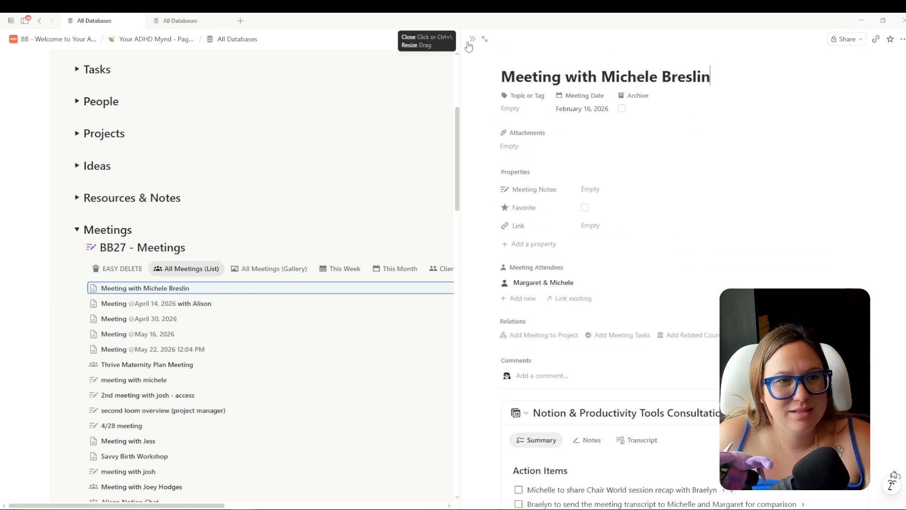
click(472, 39)
Toggle the People section open and closed, review the meetings list, then collapse Meetings.
scroll(217, 243, up, 2)
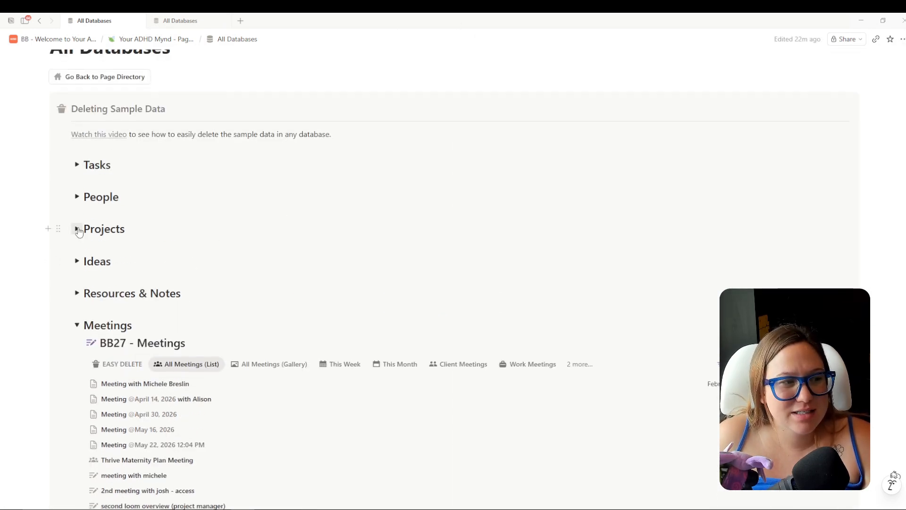
click(77, 198)
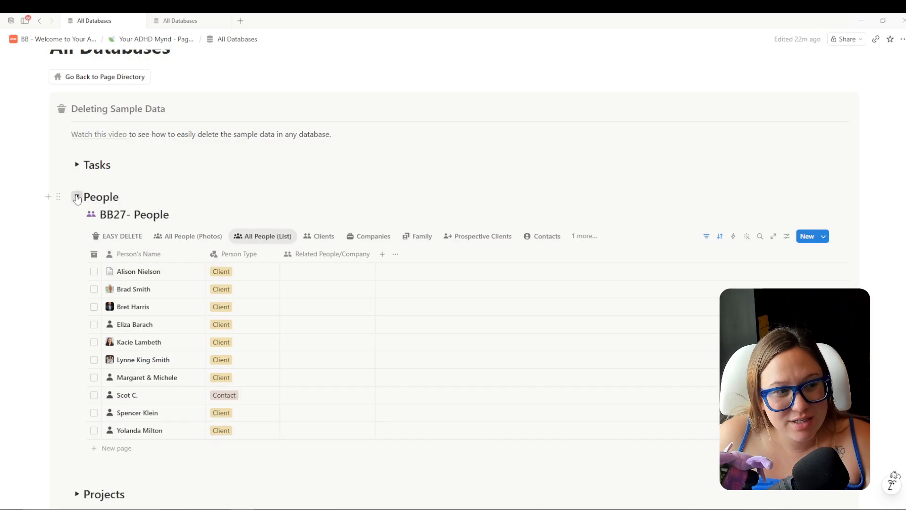
click(78, 198)
scroll(199, 335, down, 2)
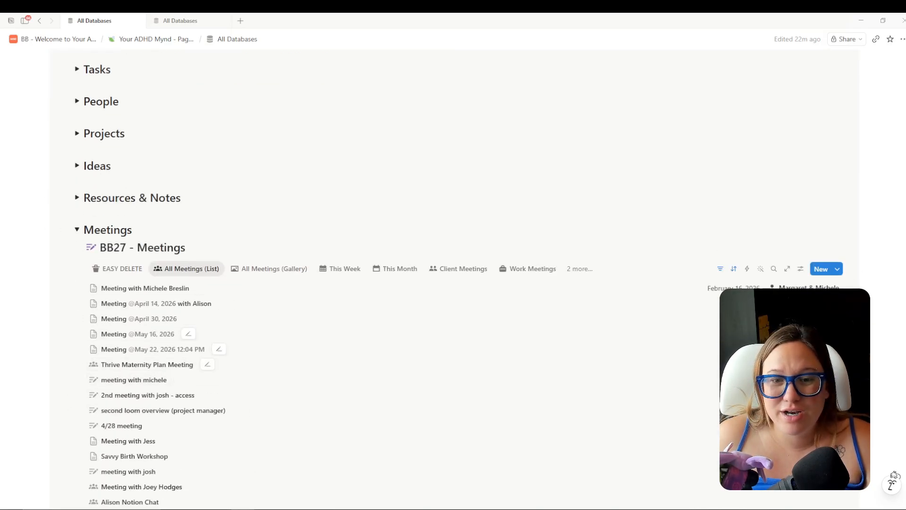
scroll(784, 166, down, 4)
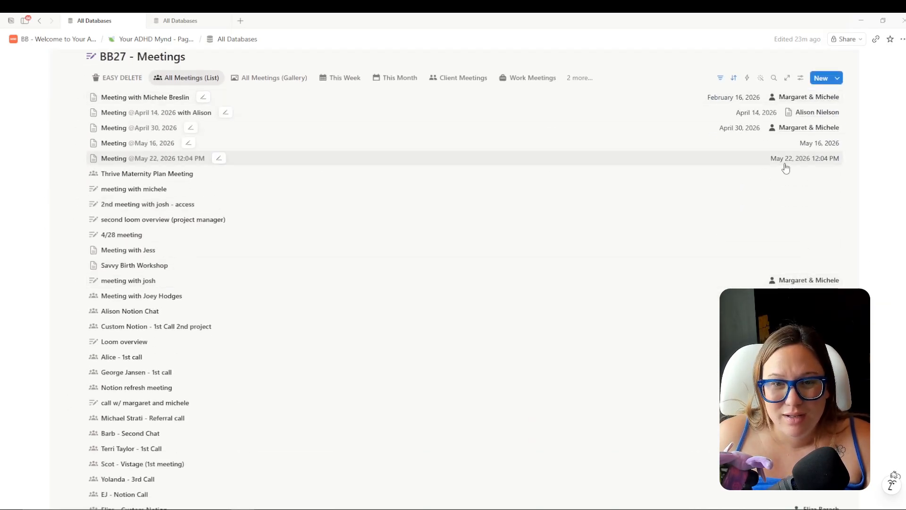
scroll(819, 236, down, 7)
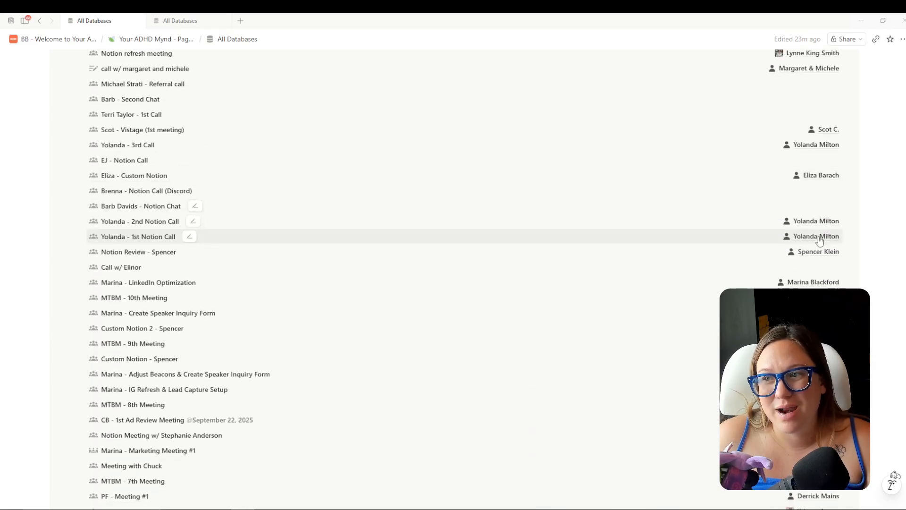
scroll(803, 250, up, 10)
scroll(788, 256, up, 4)
click(76, 373)
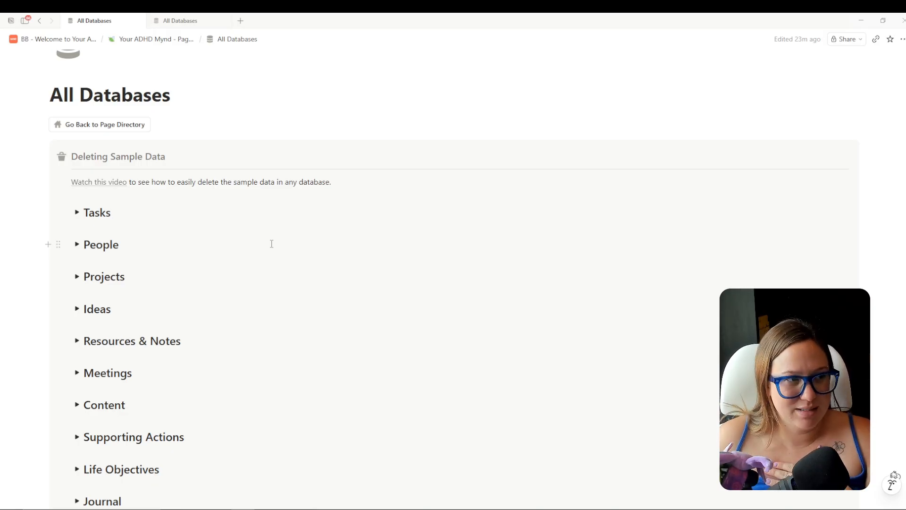
scroll(273, 245, down, 1)
Go to the old All Databases page, collapse Resources & Notes and expand the old Content section.
click(77, 357)
click(189, 21)
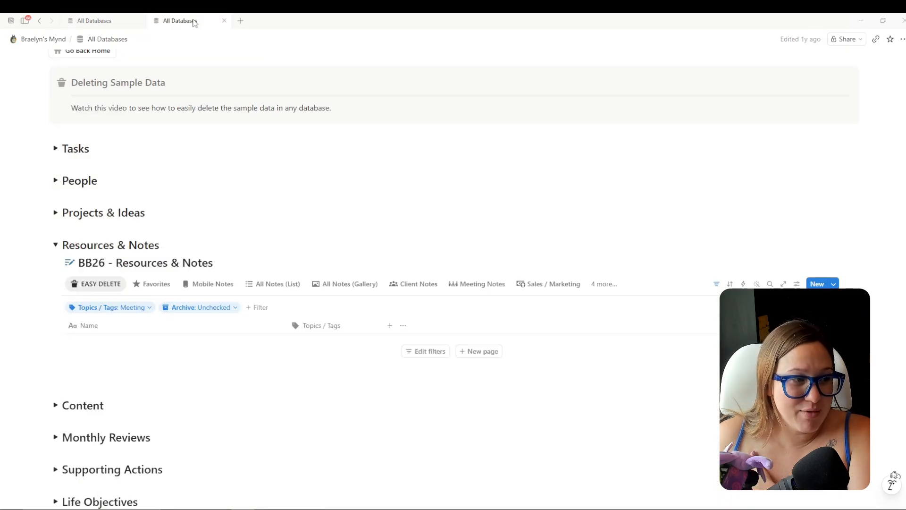
click(54, 245)
click(55, 275)
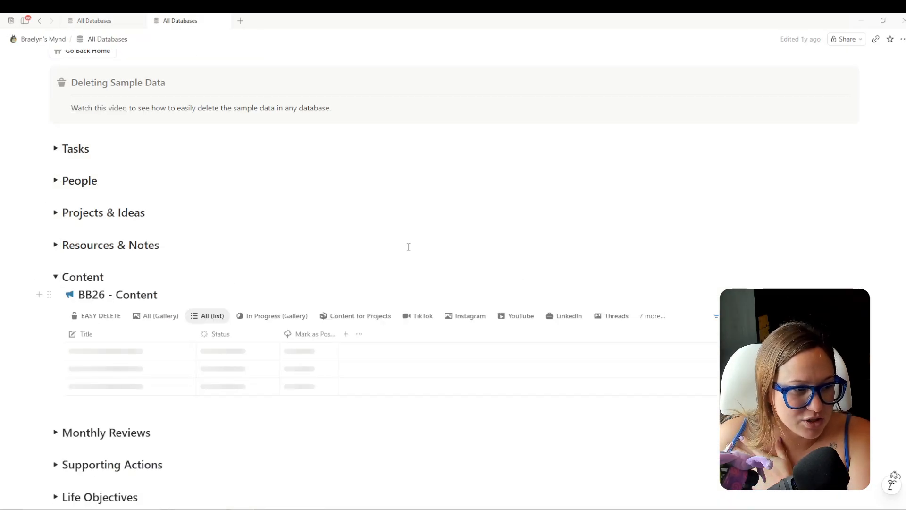
scroll(463, 210, down, 4)
scroll(548, 222, up, 2)
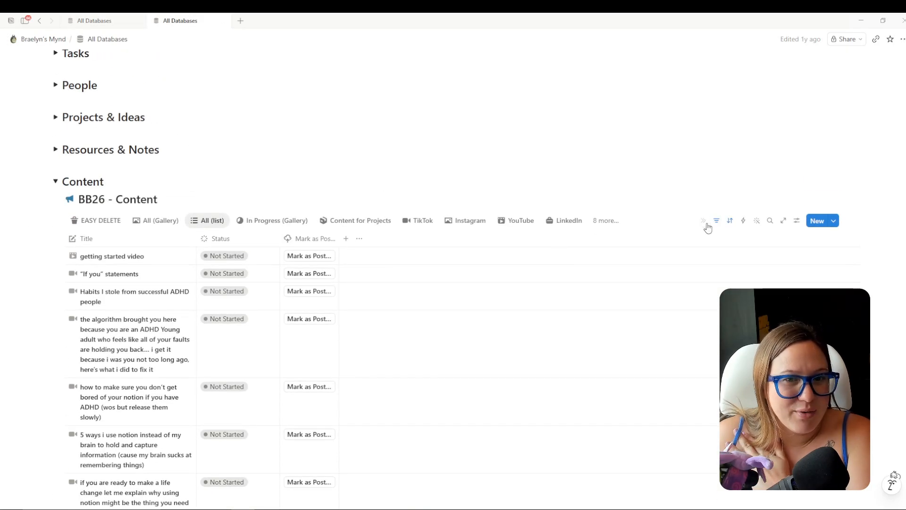
Remove Idea from the Topics & Tags filter and add a Status is not Complete filter.
click(716, 221)
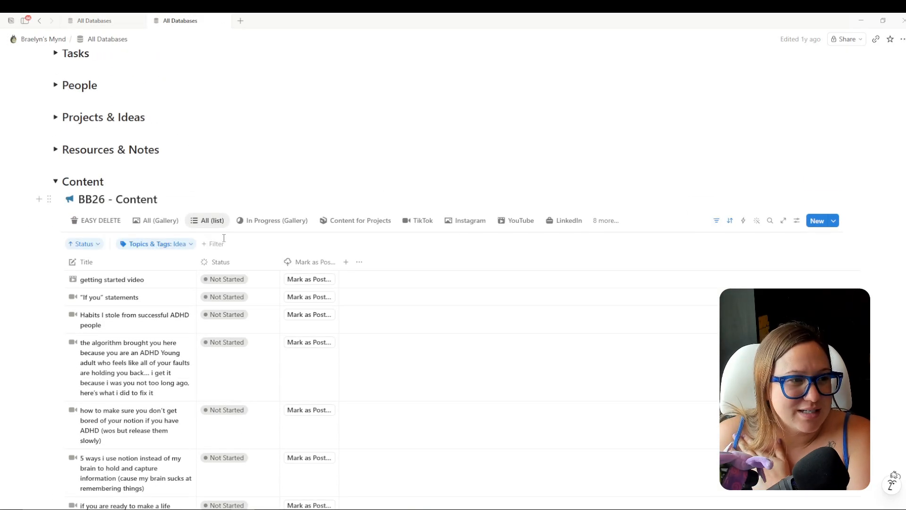
click(192, 245)
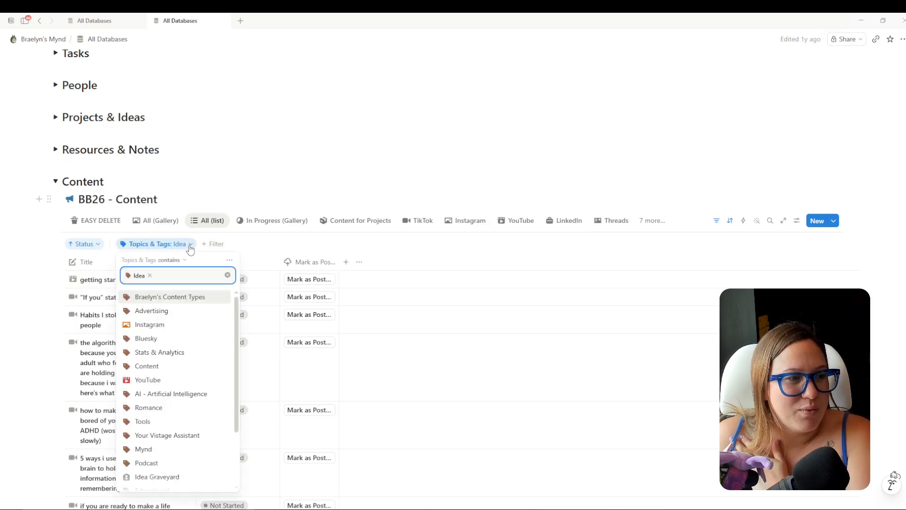
click(264, 241)
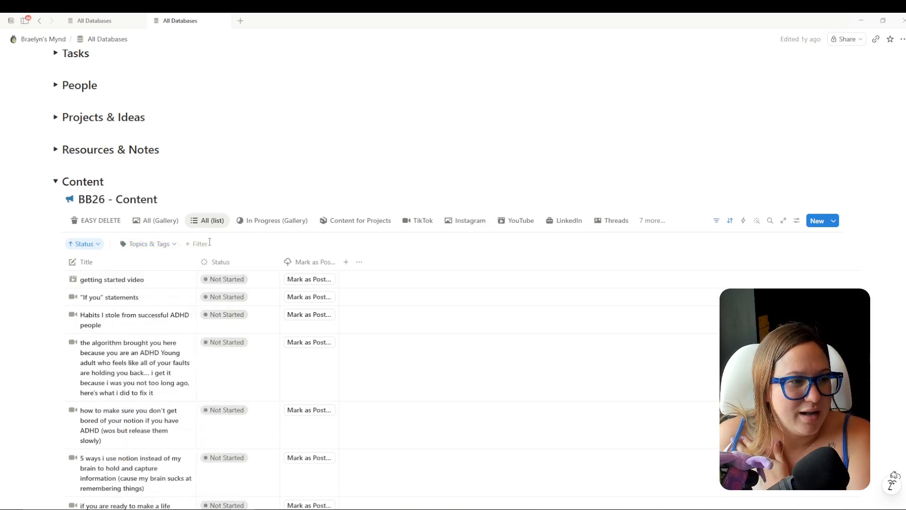
click(206, 249)
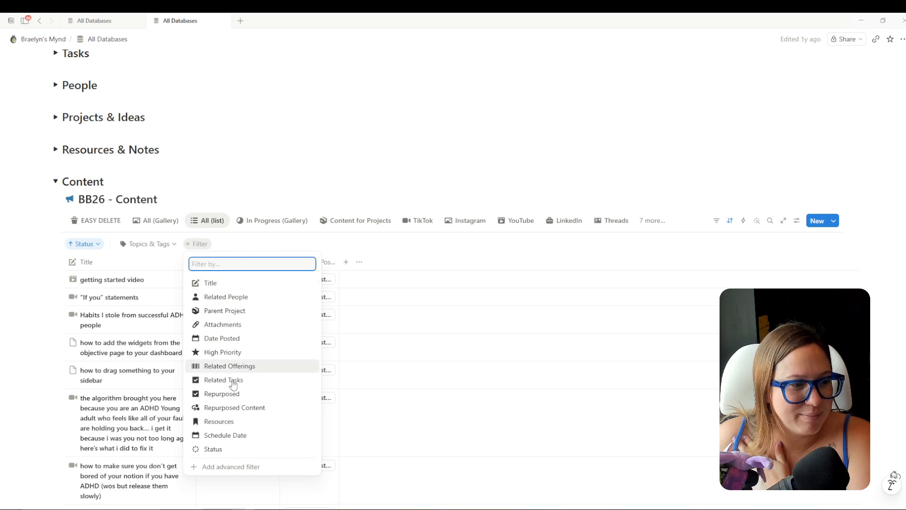
click(242, 449)
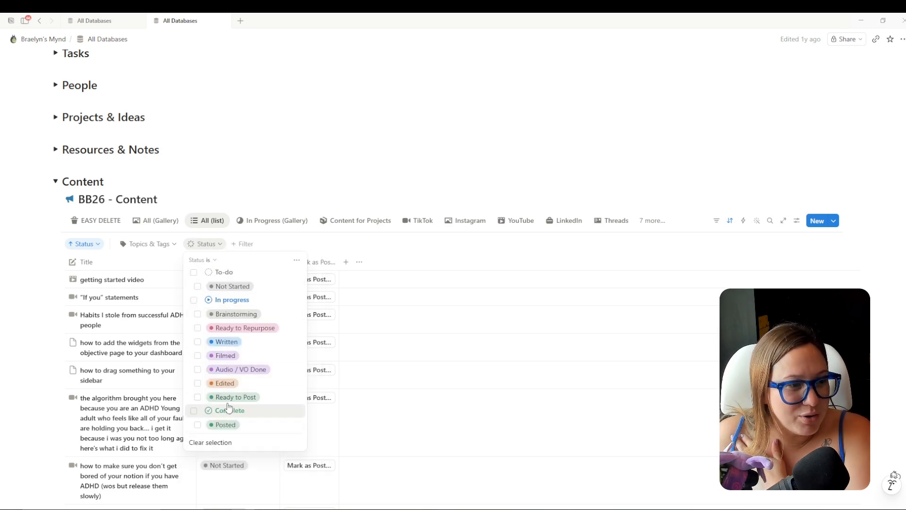
click(228, 409)
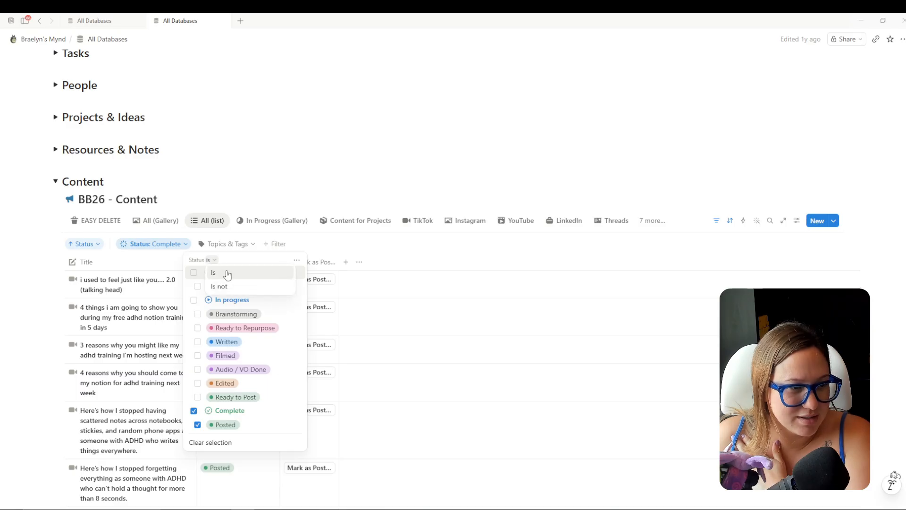
click(233, 290)
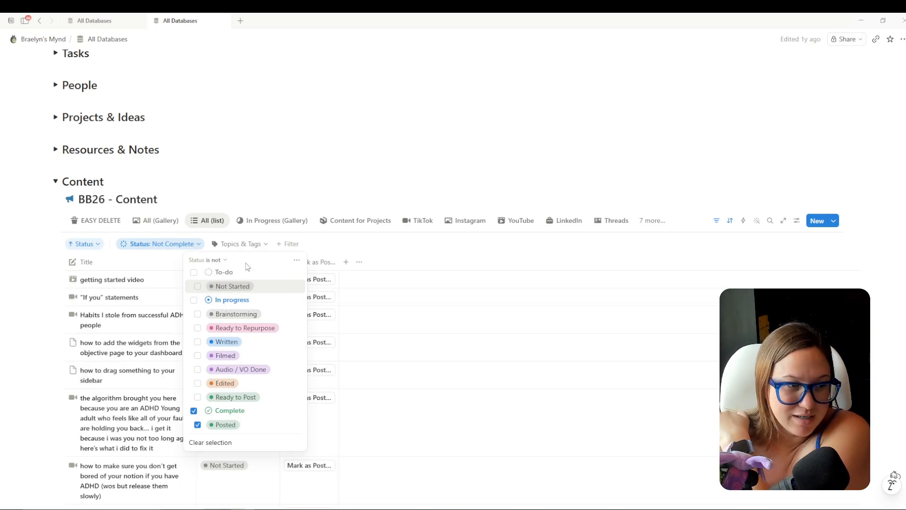
click(400, 253)
Load all remaining unfinished content rows in the filtered list.
scroll(433, 307, down, 20)
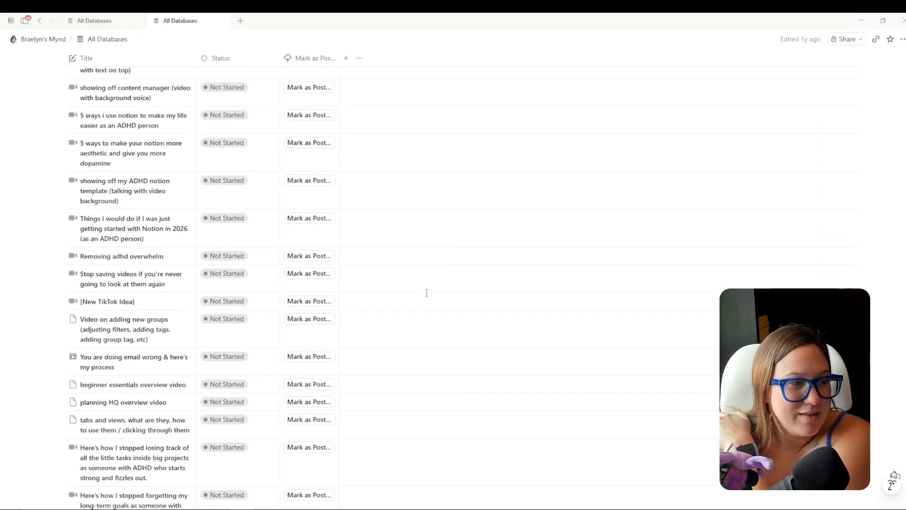
scroll(433, 308, down, 15)
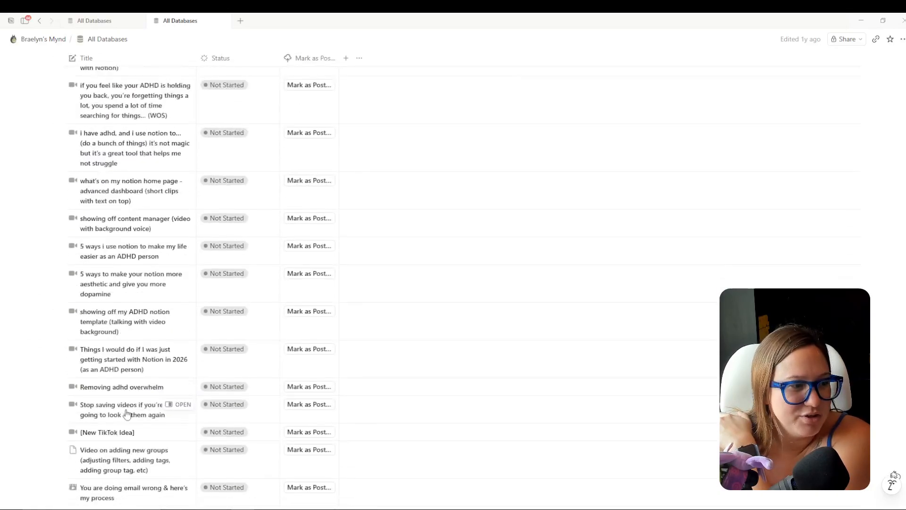
click(114, 225)
scroll(209, 334, down, 20)
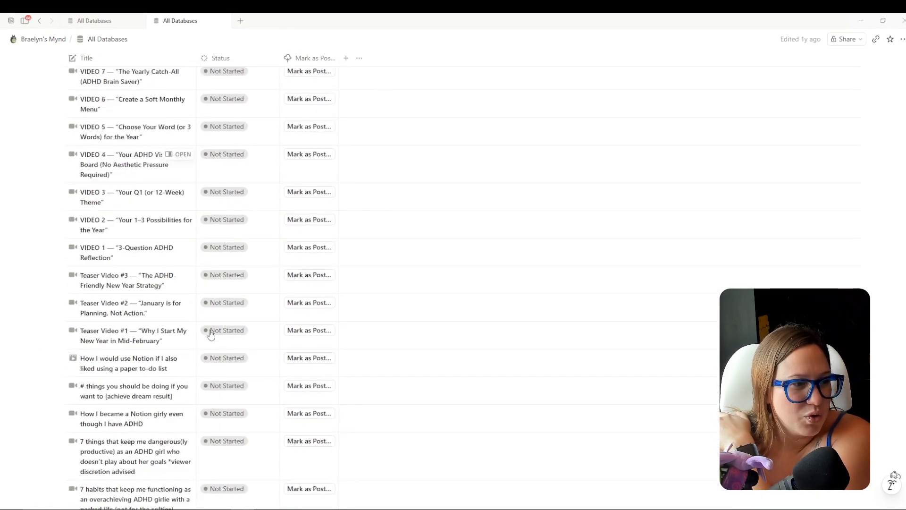
click(107, 270)
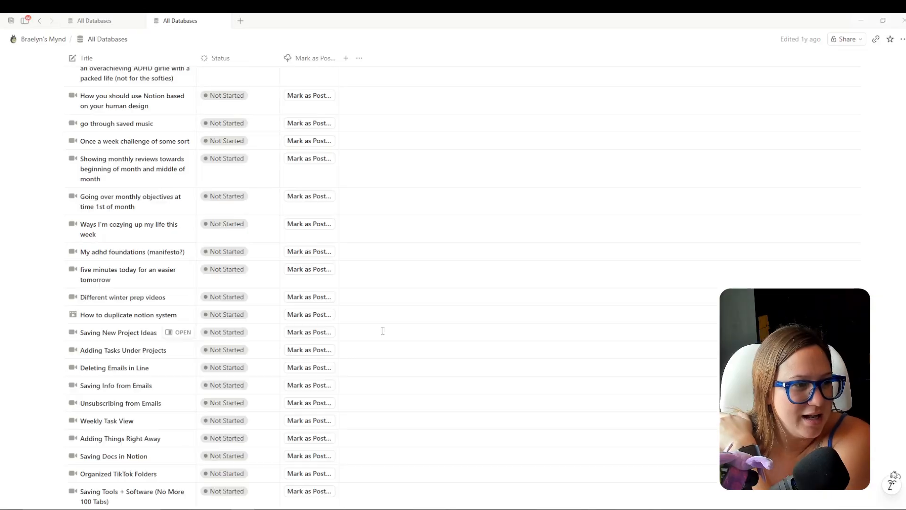
scroll(259, 324, down, 20)
scroll(213, 306, down, 17)
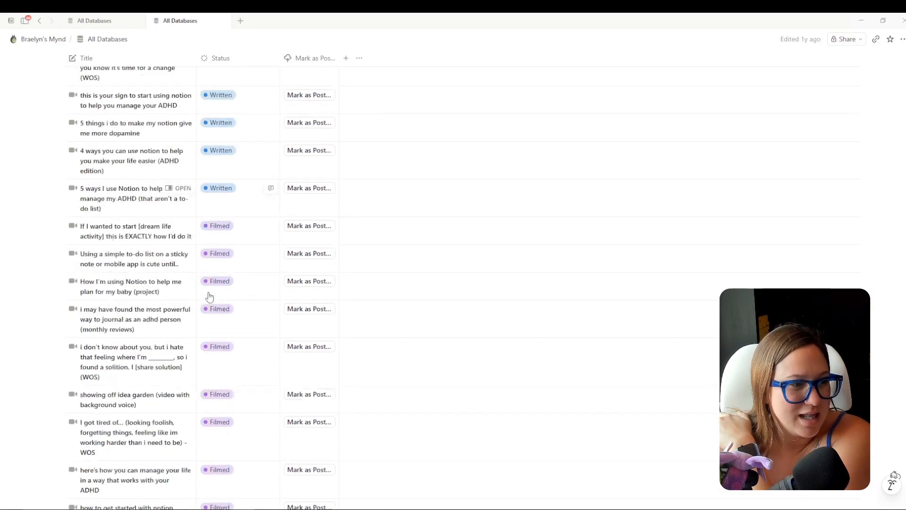
scroll(396, 351, up, 9)
scroll(396, 351, up, 20)
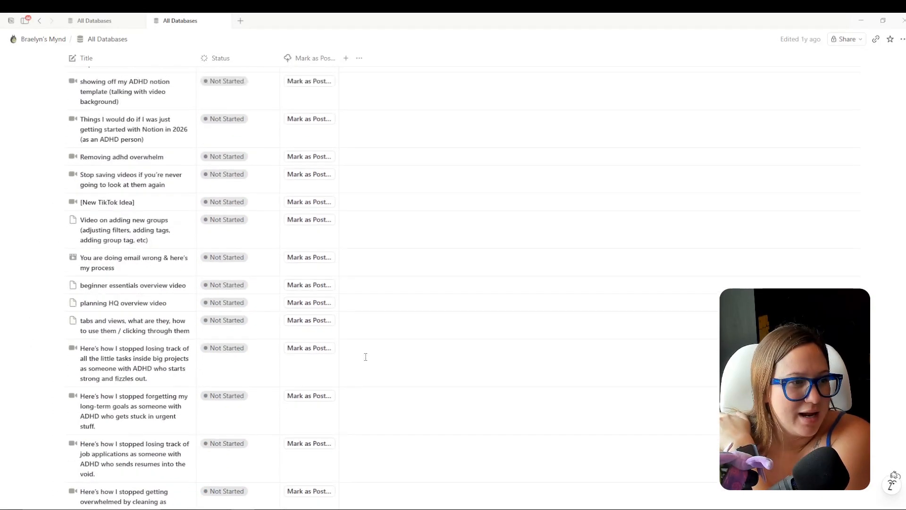
Select all 175 unfinished content items and move them into BB27 - Content.
scroll(367, 352, down, 5)
click(56, 262)
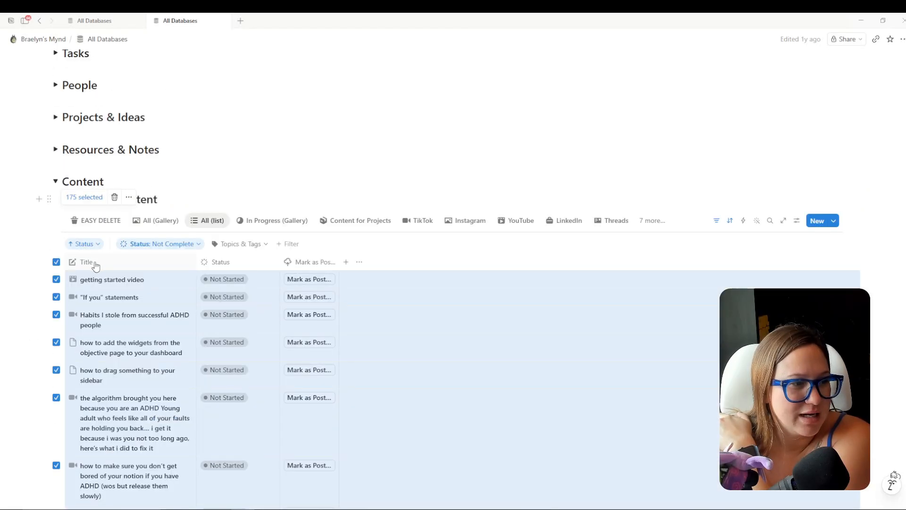
click(129, 198)
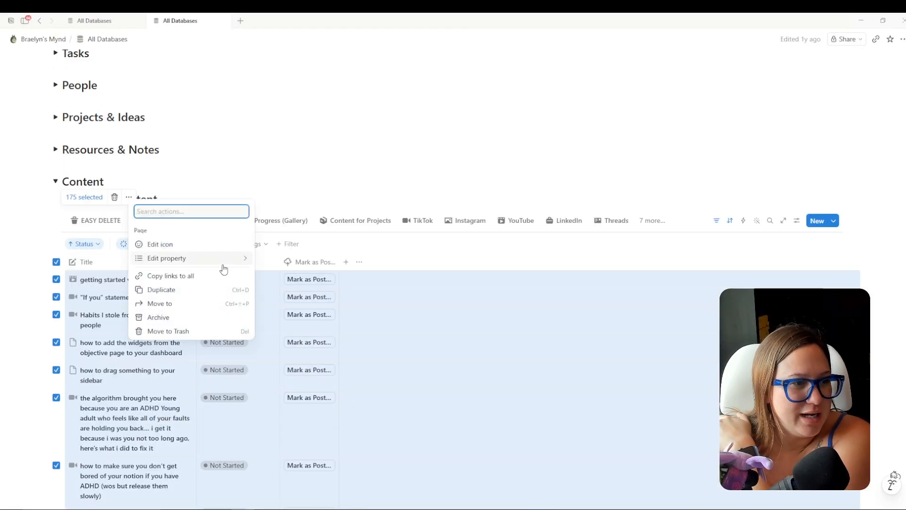
click(170, 303)
text(content)
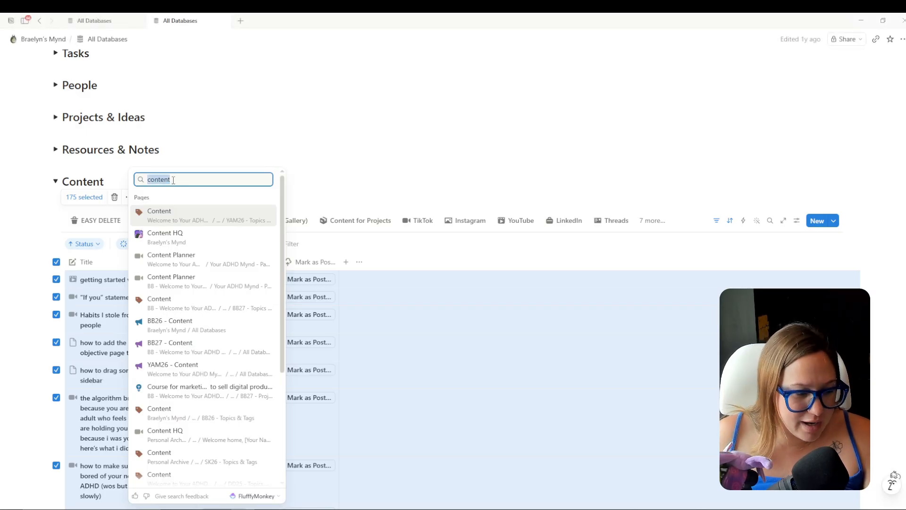
text(bb27 content)
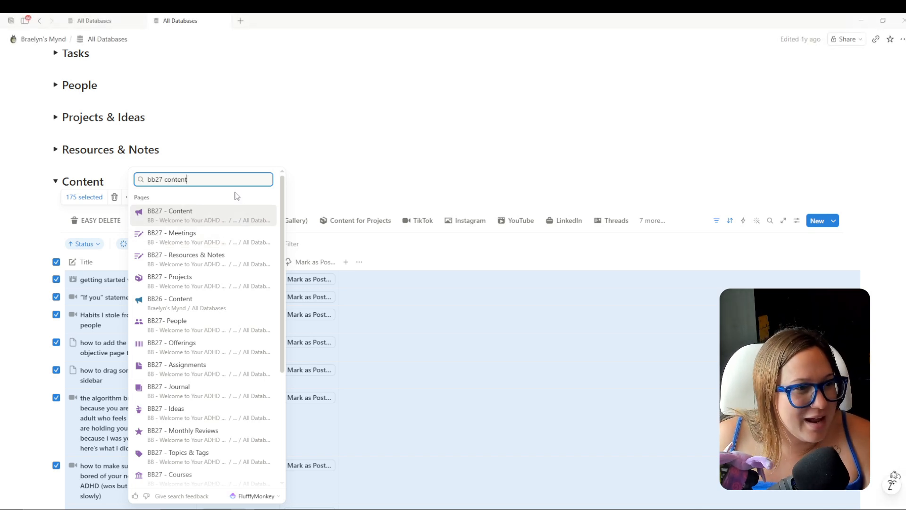
click(179, 222)
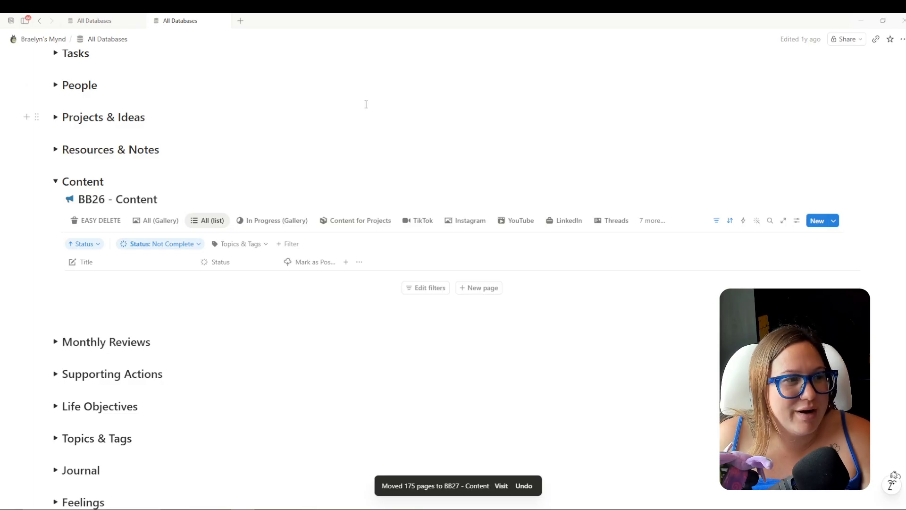
On the new template's All Databases page, show the Parent Project property in the table.
click(109, 25)
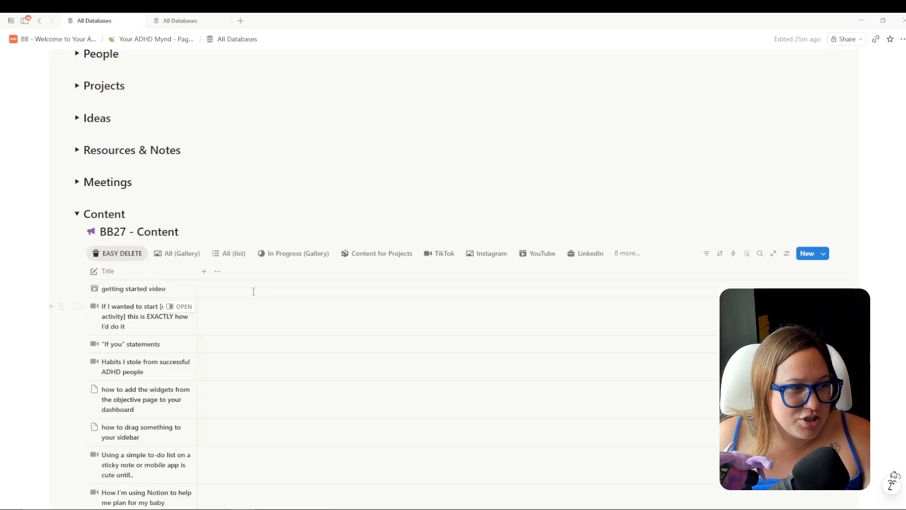
scroll(486, 369, down, 20)
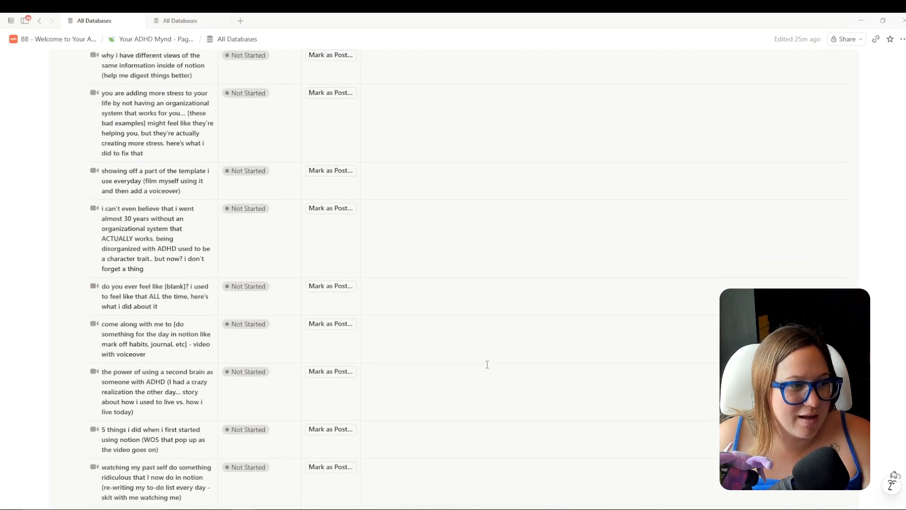
scroll(478, 358, up, 20)
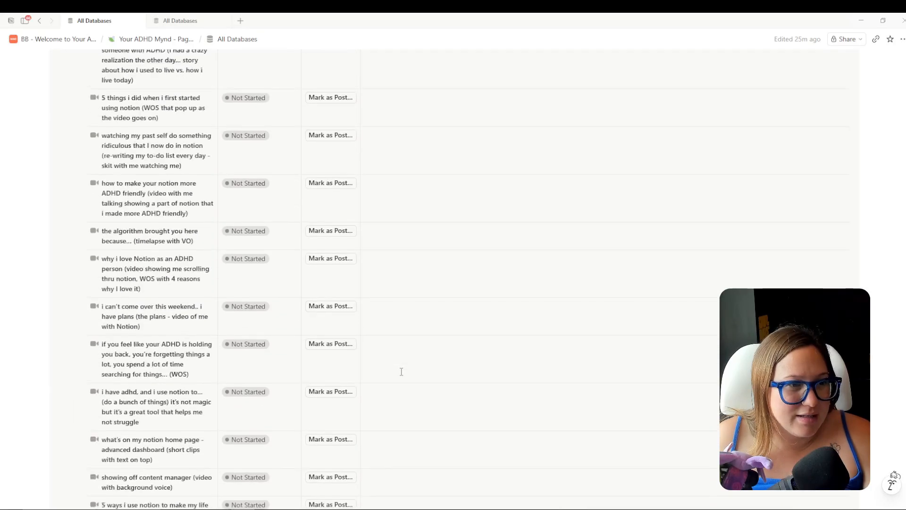
scroll(423, 330, down, 5)
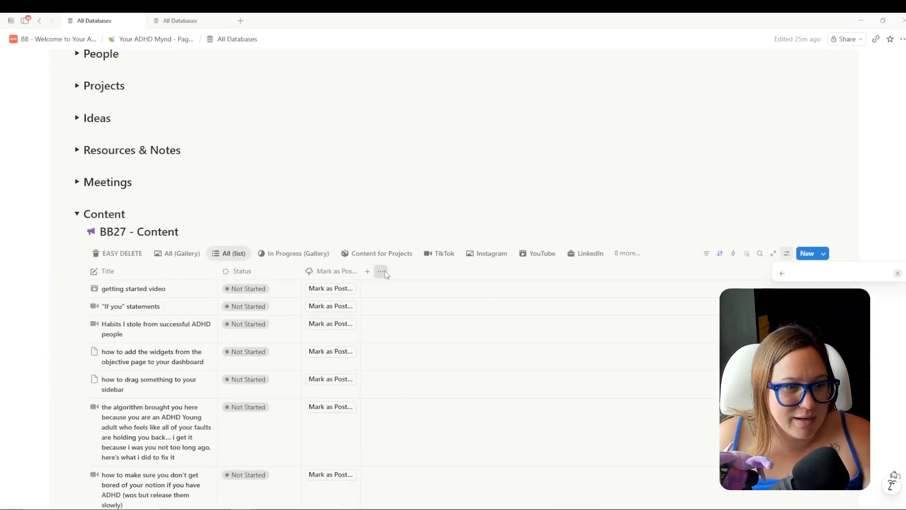
click(897, 372)
click(506, 307)
scroll(506, 311, down, 20)
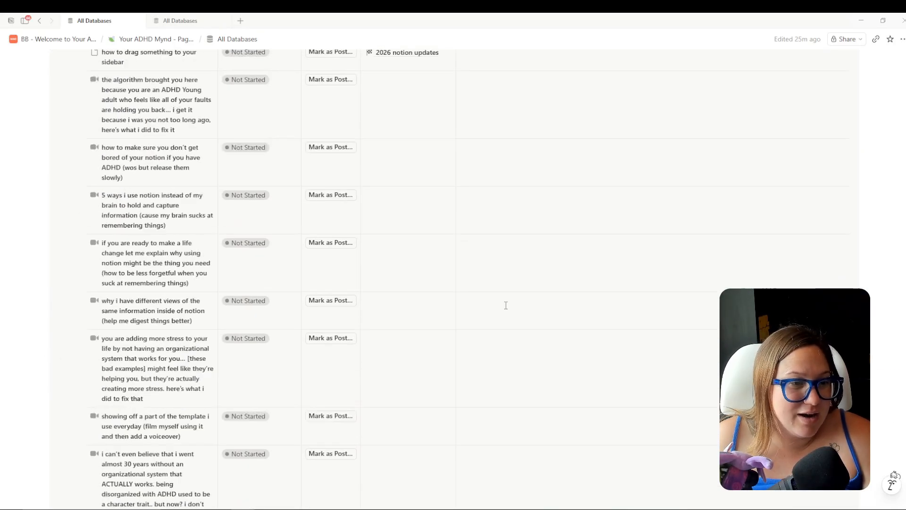
scroll(506, 314, down, 15)
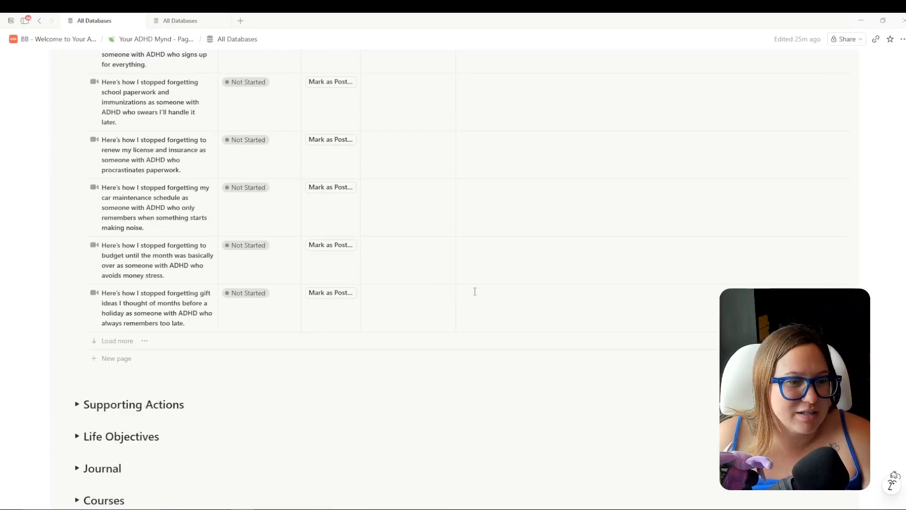
scroll(302, 331, up, 7)
scroll(305, 333, up, 15)
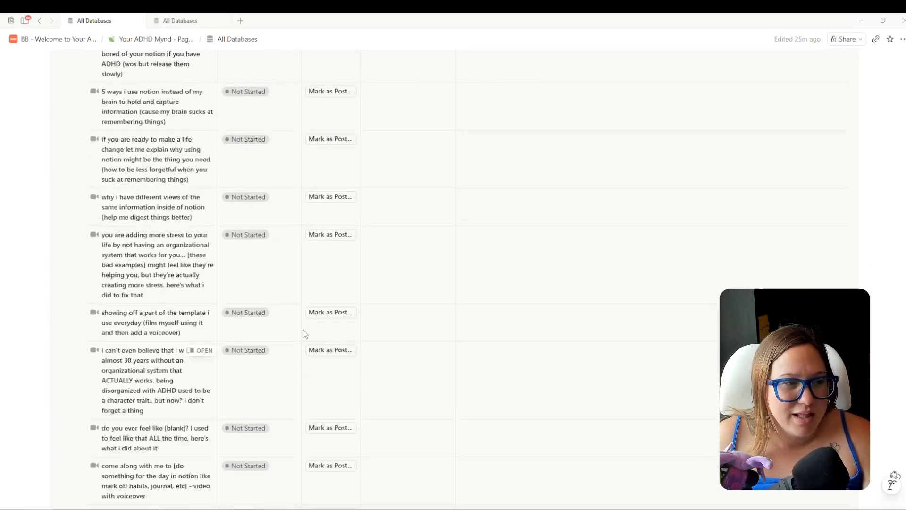
scroll(378, 401, down, 3)
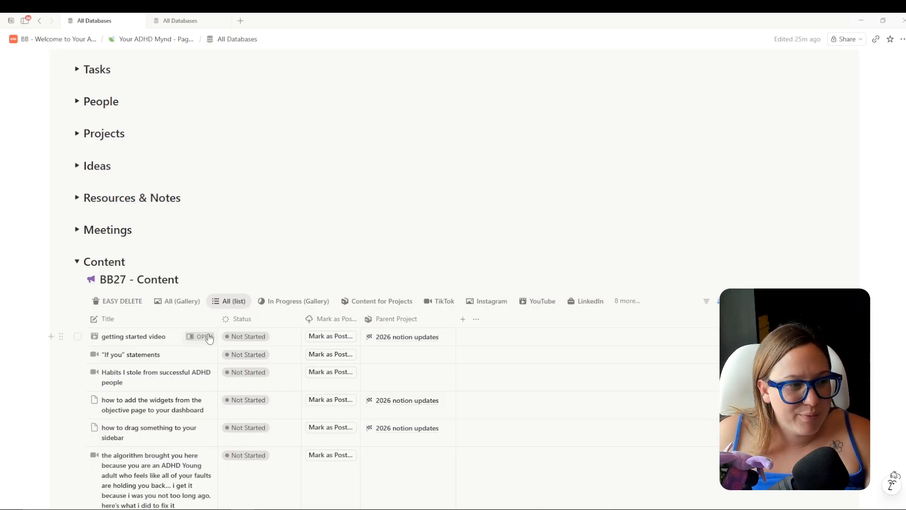
Preview the getting started video page alongside and look at its Platform options.
click(204, 337)
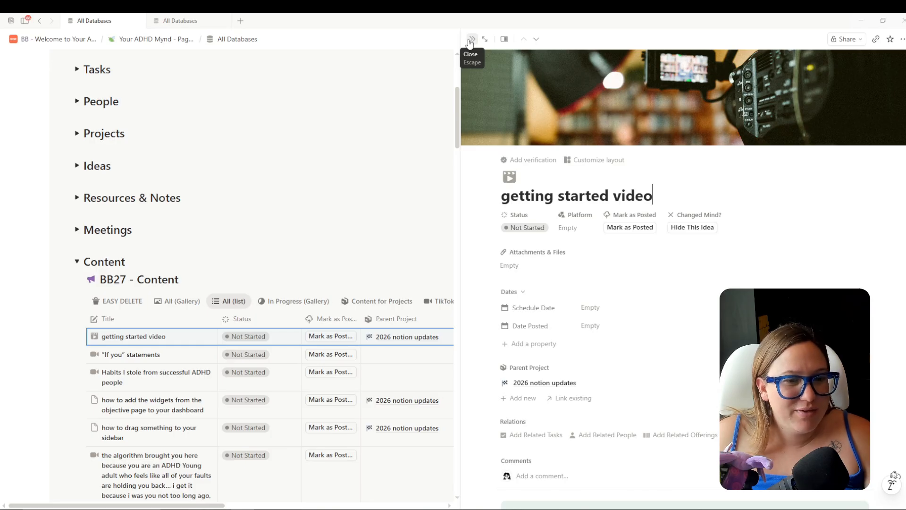
click(472, 40)
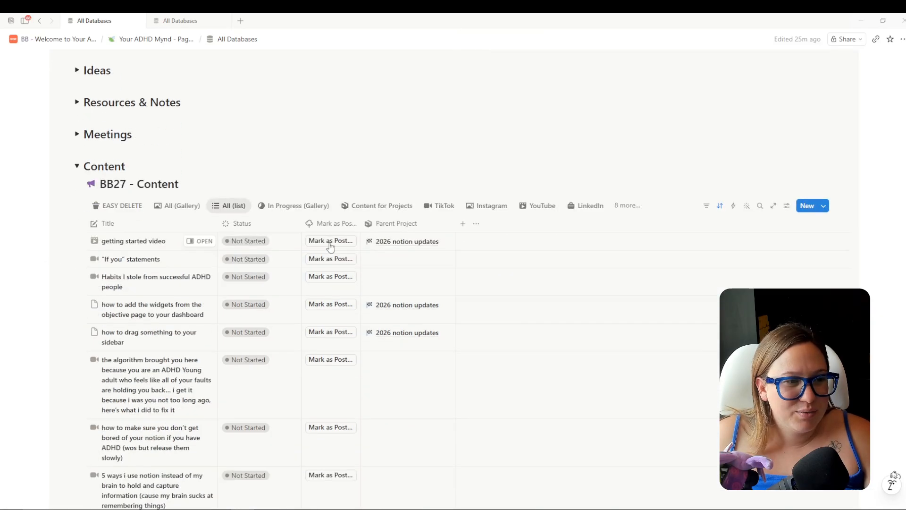
click(199, 240)
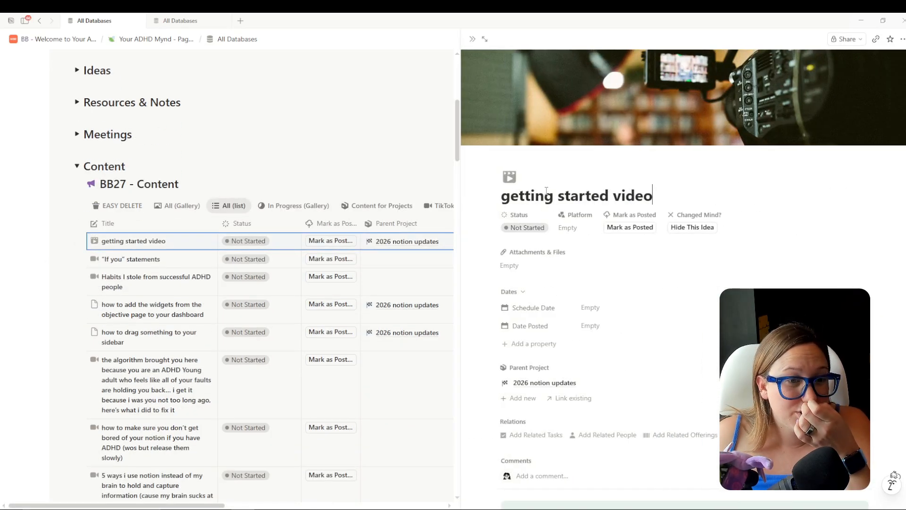
click(567, 229)
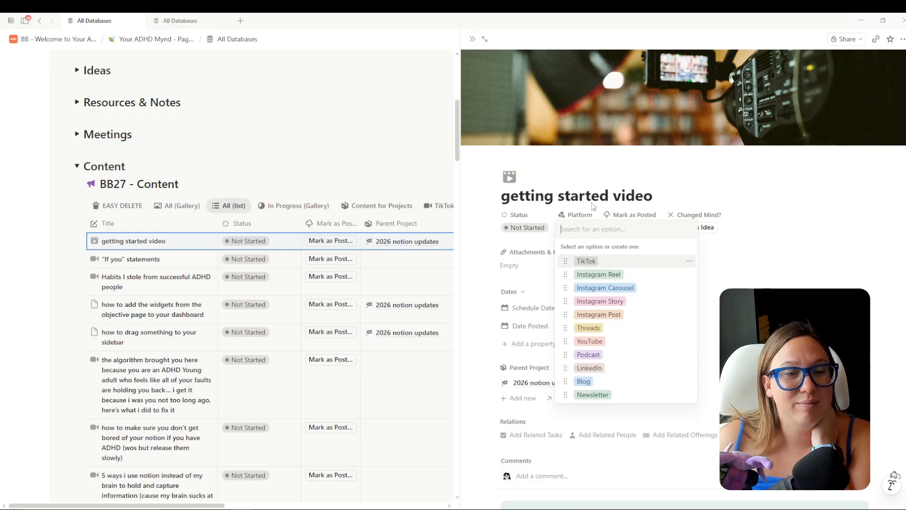
click(463, 59)
Close the content page, collapse new Content, expand Supporting Actions and go back to the old page.
click(472, 39)
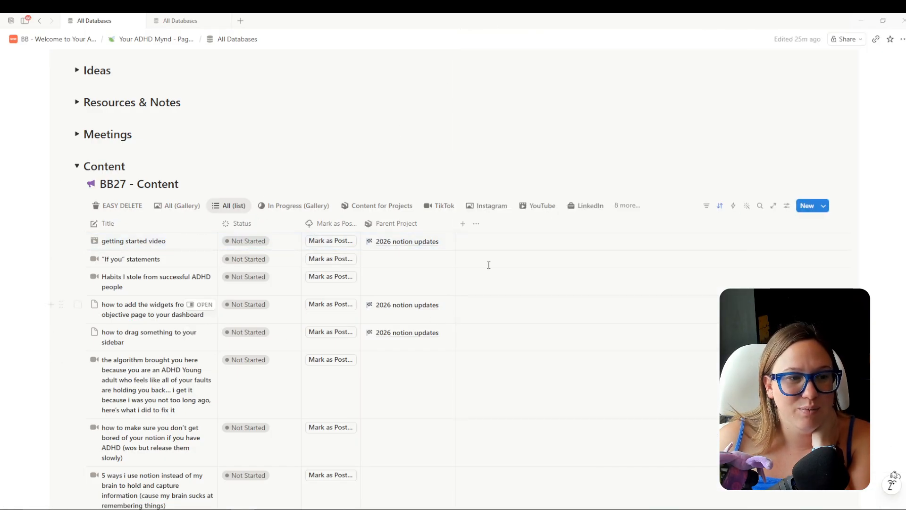
click(77, 167)
click(77, 173)
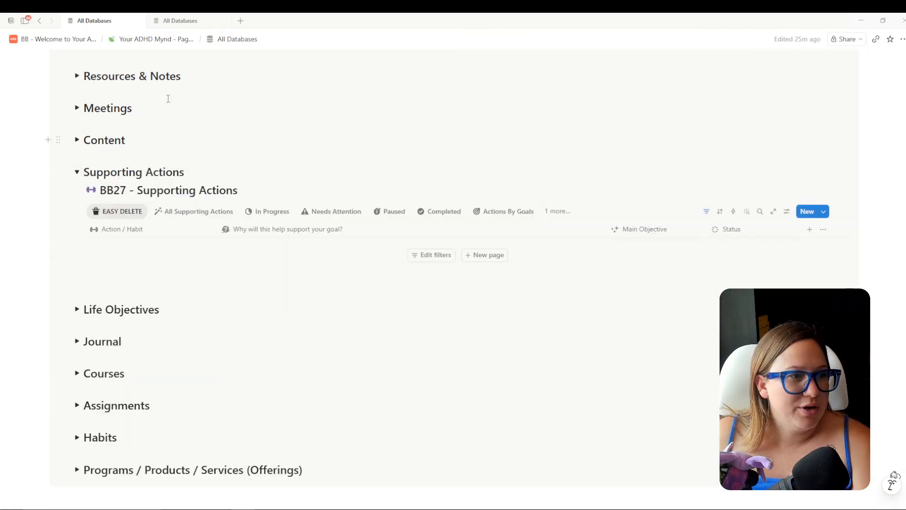
click(171, 22)
Collapse the old Content and Supporting Actions sections and expand the old Life Objectives database.
click(56, 182)
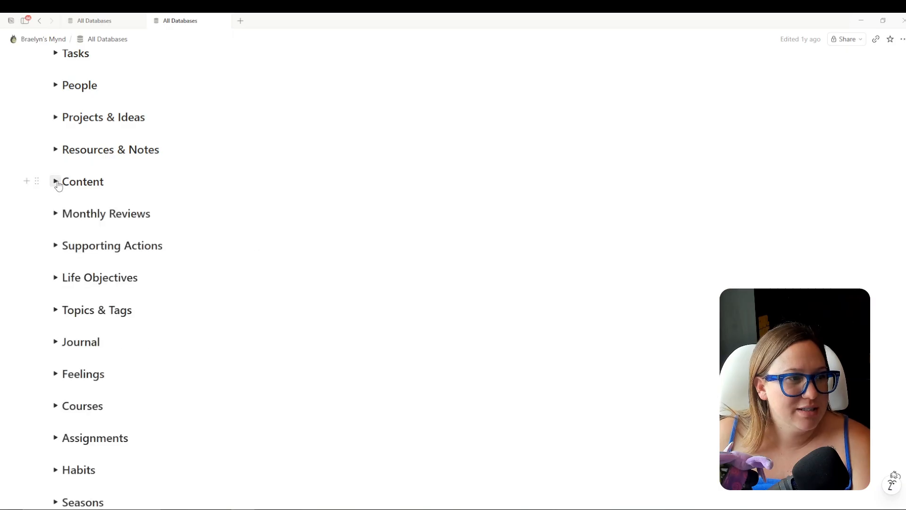
click(57, 246)
click(57, 248)
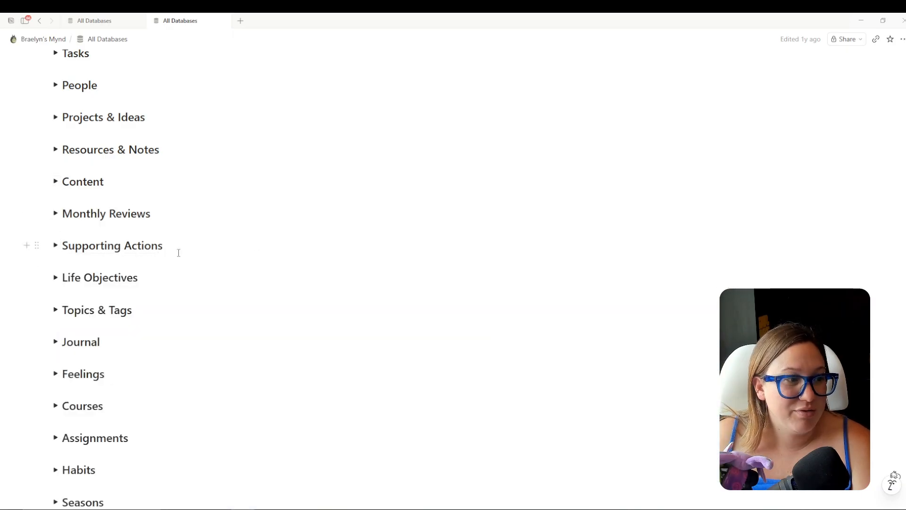
scroll(229, 271, down, 3)
scroll(225, 271, up, 3)
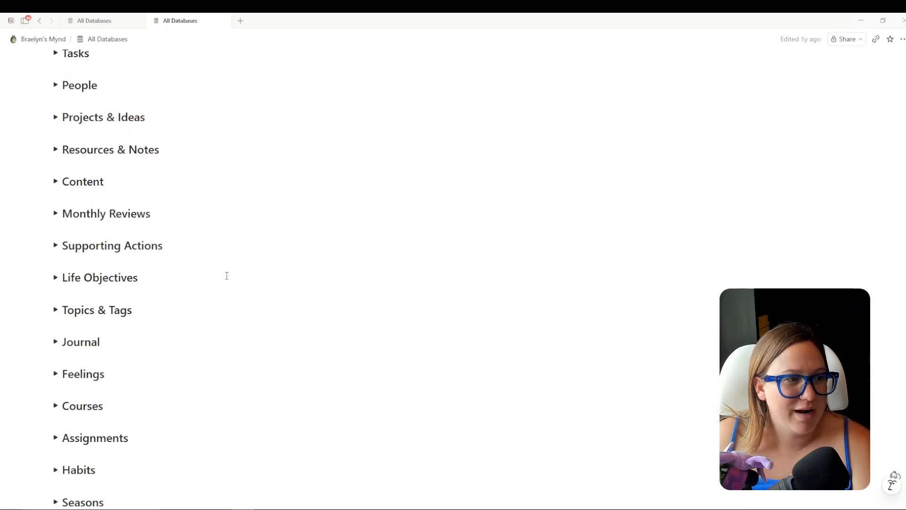
click(55, 279)
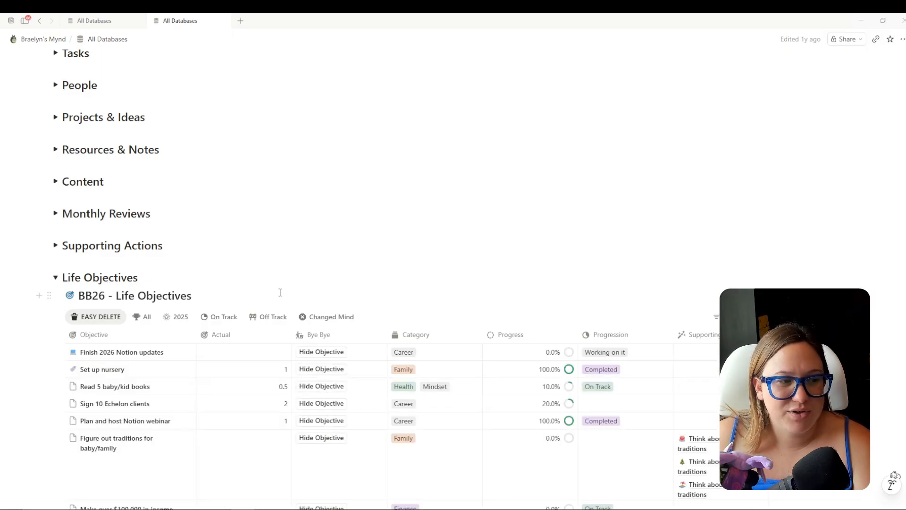
scroll(175, 364, down, 10)
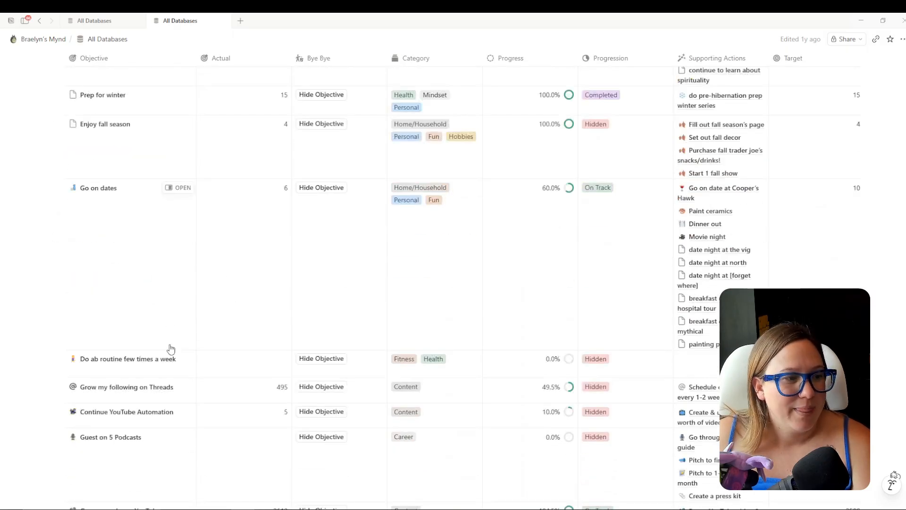
scroll(182, 371, up, 9)
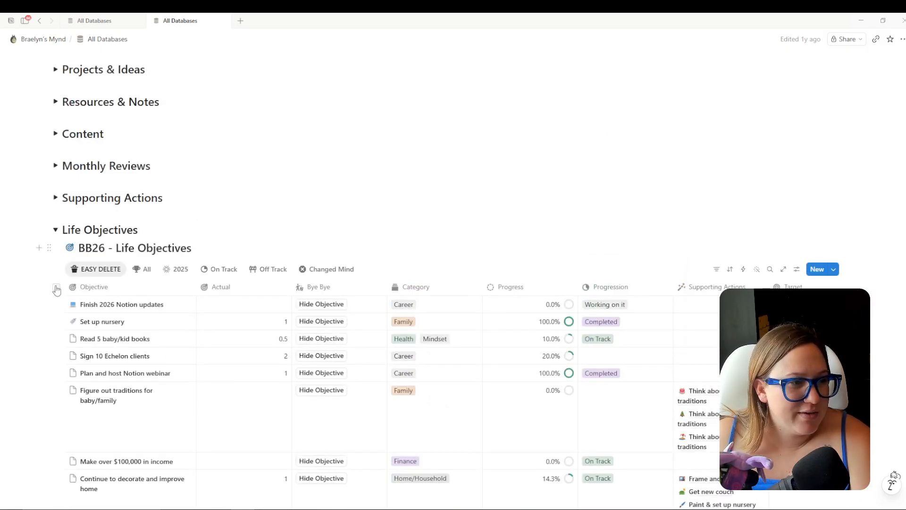
Select all 34 Life Objectives entries and move them into BB27 - Life Objectives.
click(56, 290)
scroll(202, 364, down, 15)
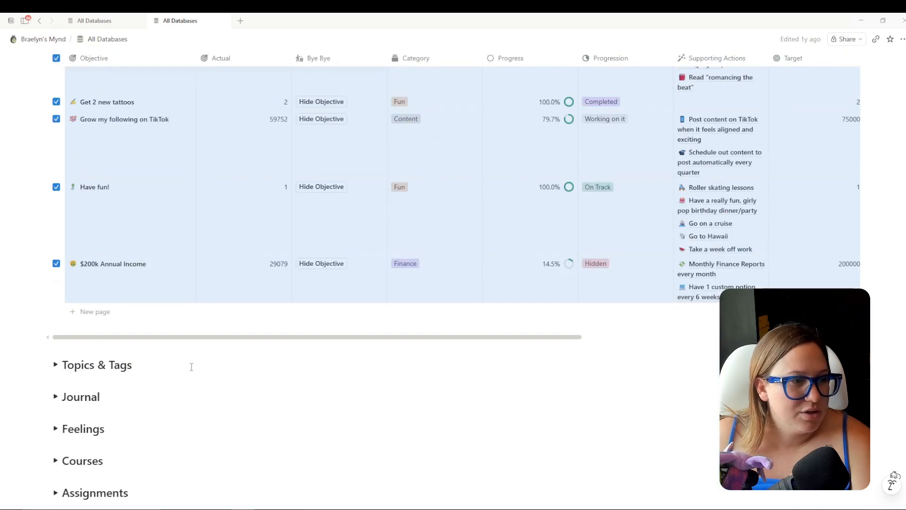
scroll(191, 367, up, 15)
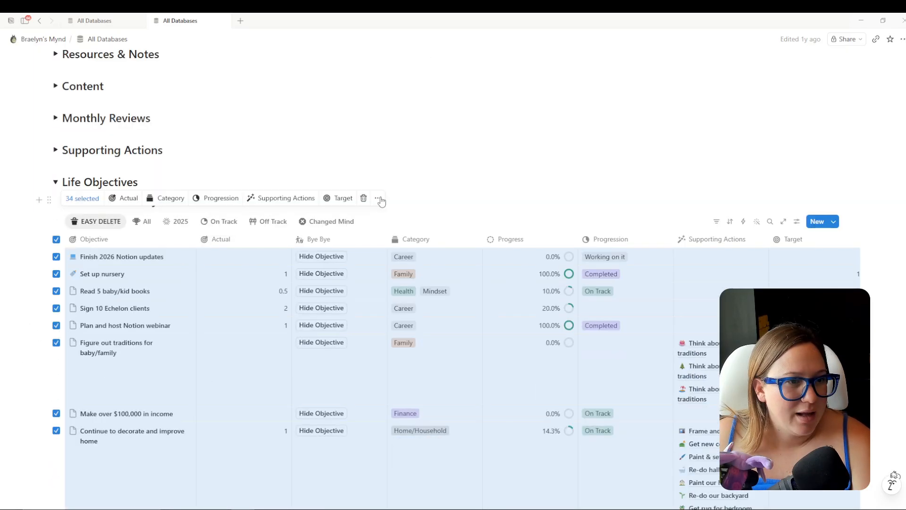
click(379, 199)
click(422, 301)
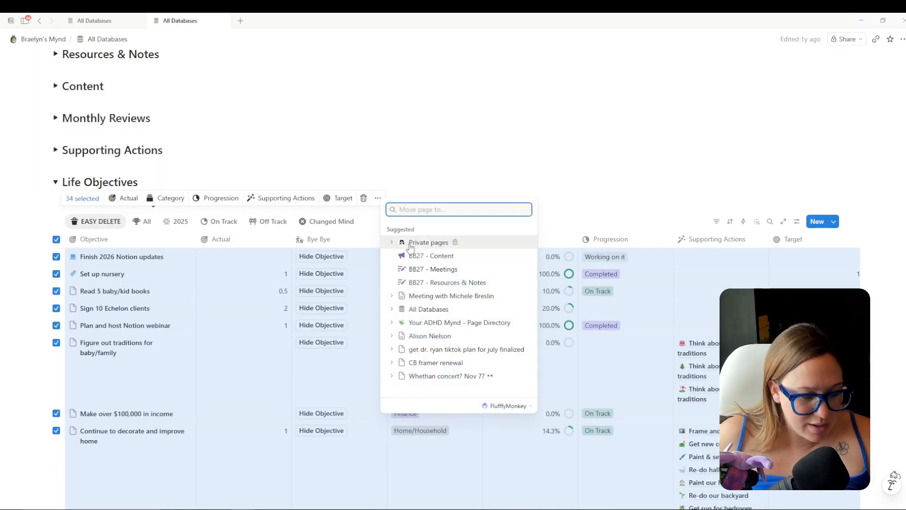
text(bb27 life)
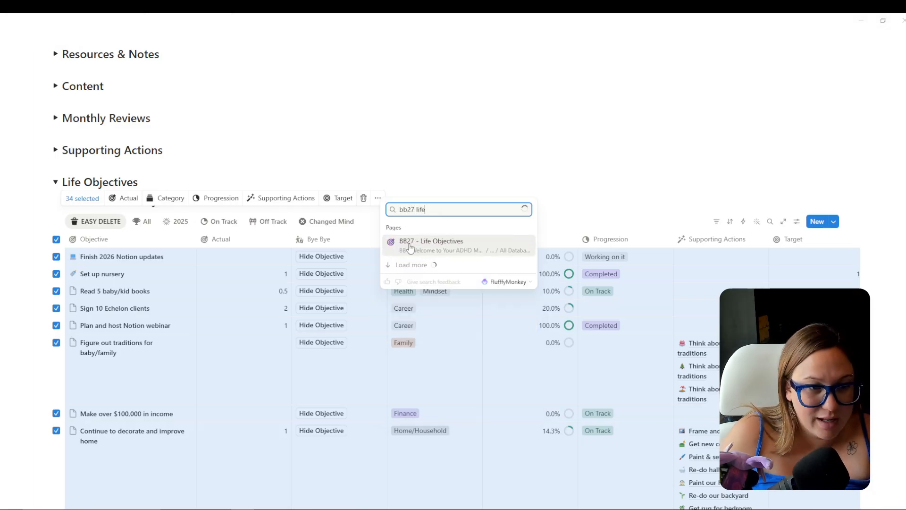
click(442, 220)
Check the new Life Objectives, collapse it and return to the old All Databases page.
scroll(500, 318, down, 5)
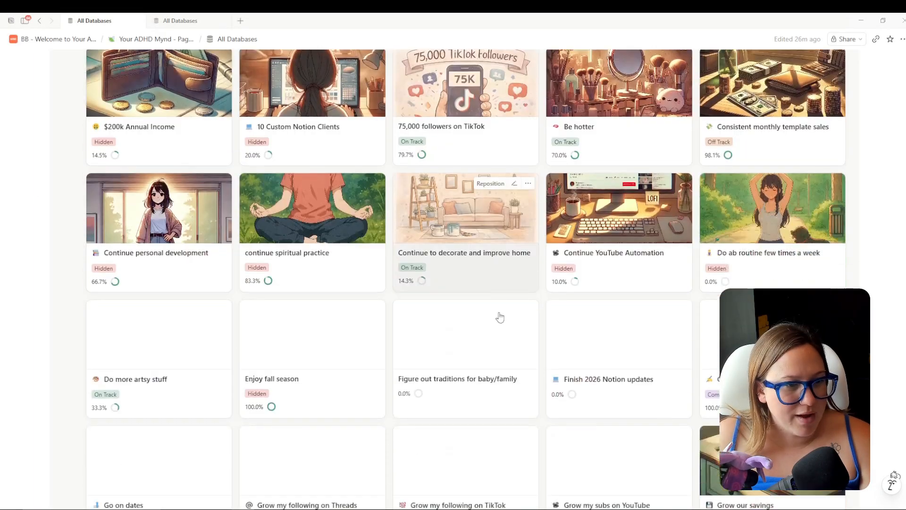
scroll(500, 317, down, 15)
scroll(565, 293, up, 14)
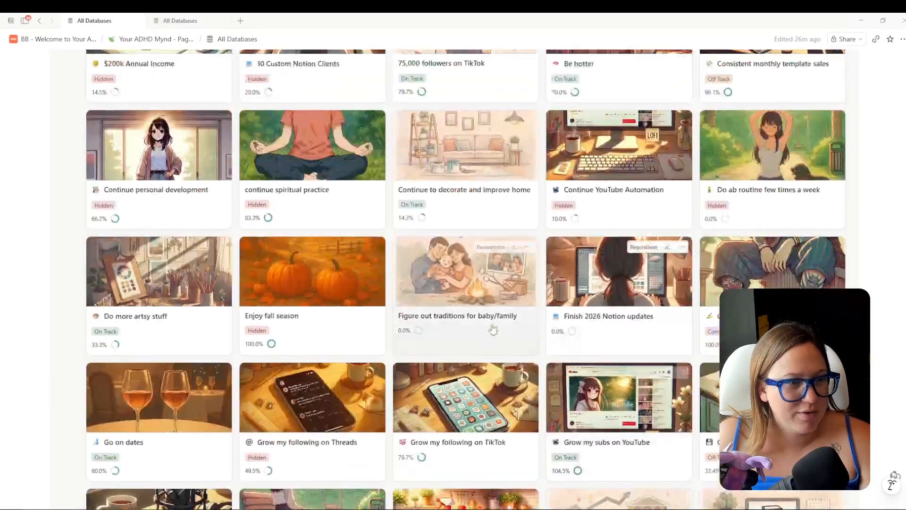
scroll(494, 330, up, 7)
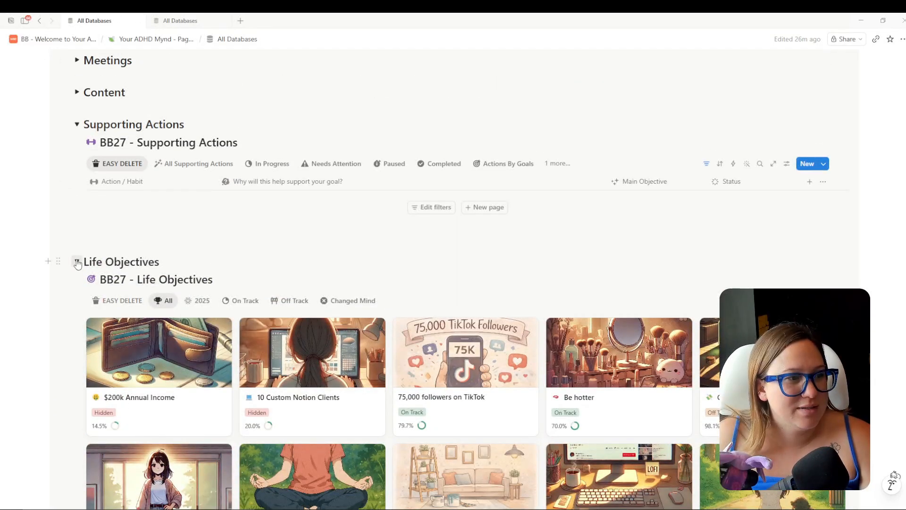
click(77, 262)
click(171, 21)
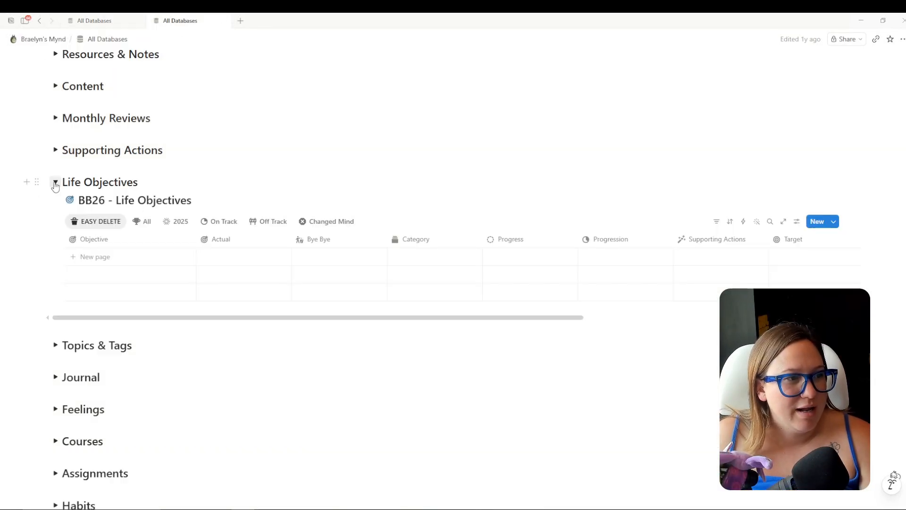
Collapse old Life Objectives and expand old Supporting Actions with all its rows loaded.
click(56, 184)
click(55, 151)
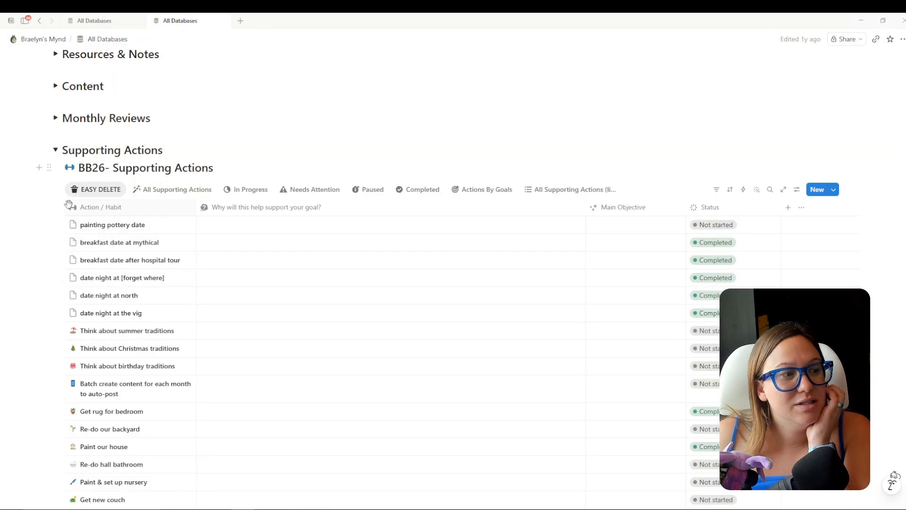
scroll(137, 198, down, 10)
scroll(148, 259, down, 10)
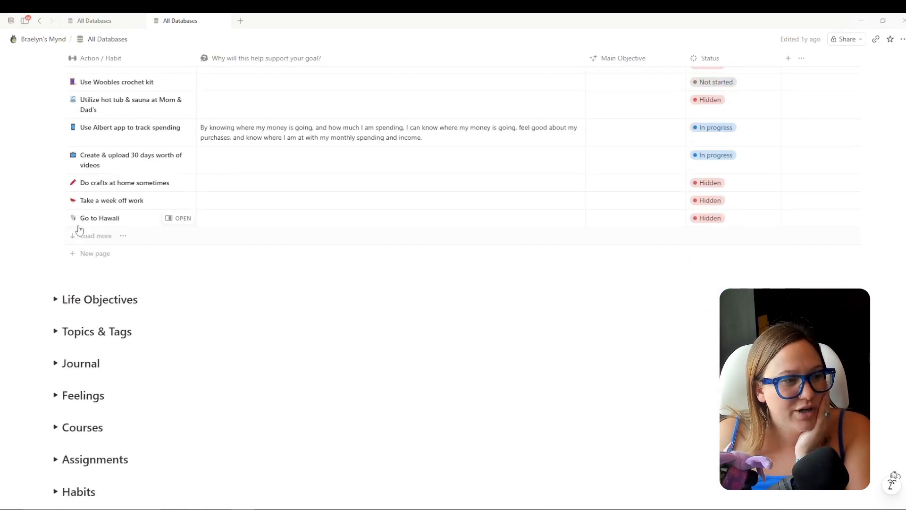
click(99, 236)
scroll(265, 250, down, 15)
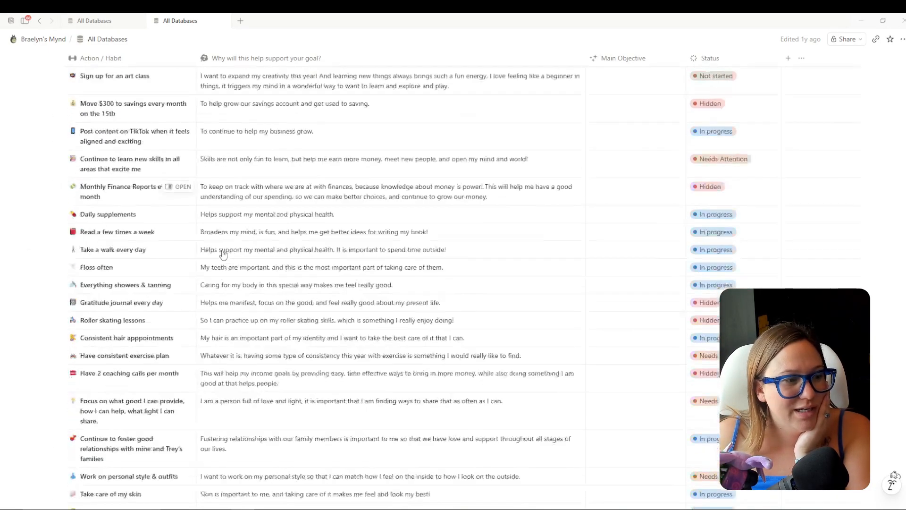
scroll(223, 253, up, 20)
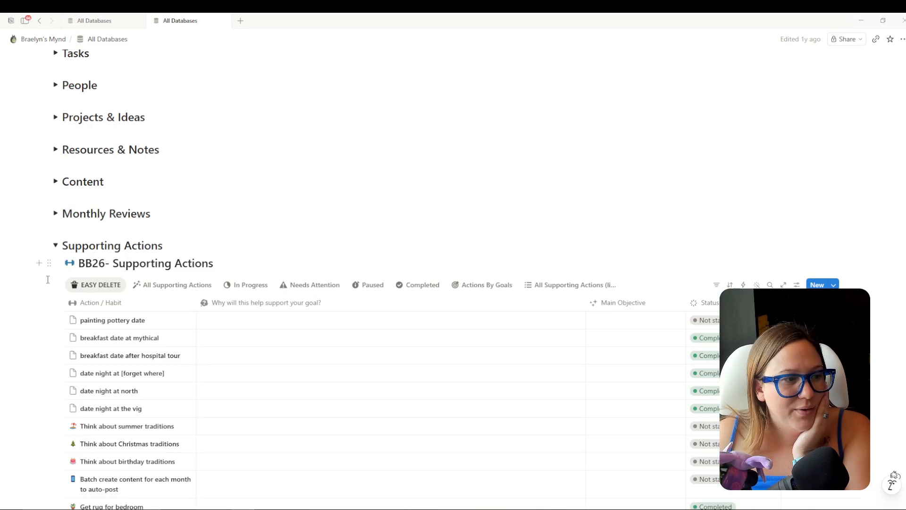
Select all 94 Supporting Actions entries and move them into BB27 - Supporting Actions.
click(57, 304)
click(175, 261)
click(222, 368)
text(bb27)
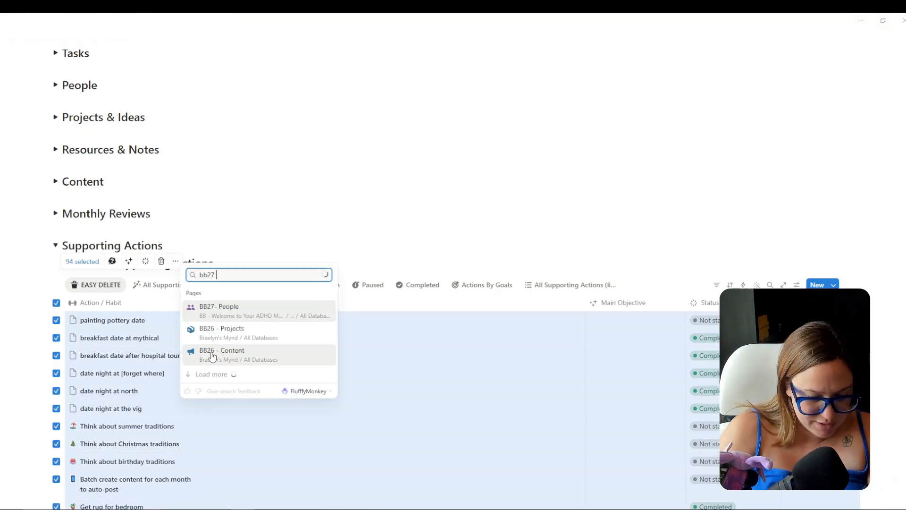
text(du)
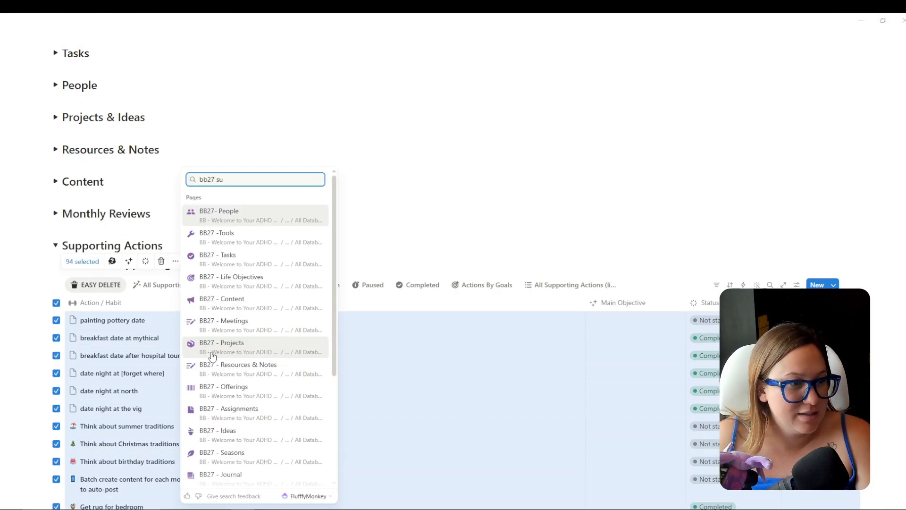
text(pport)
click(257, 212)
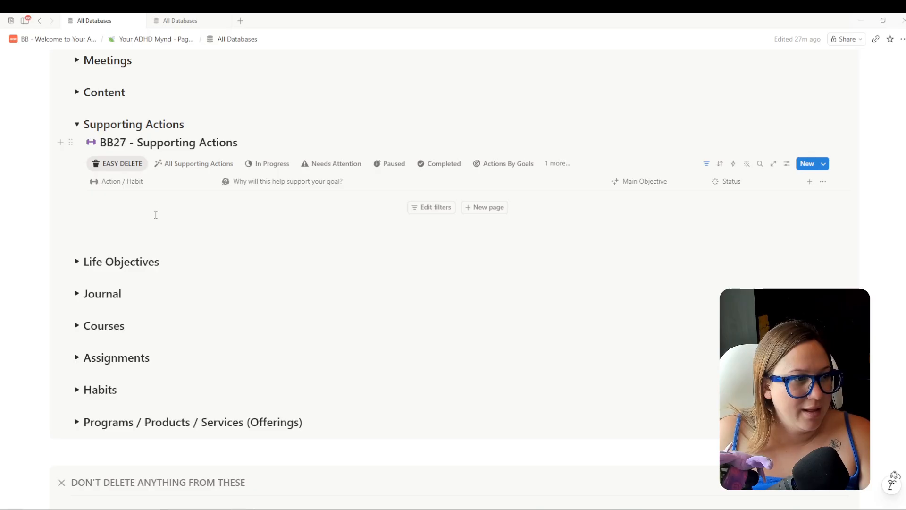
Show all moved entries in the new Supporting Actions, collapse it, expand Journal and return to the old page.
click(182, 165)
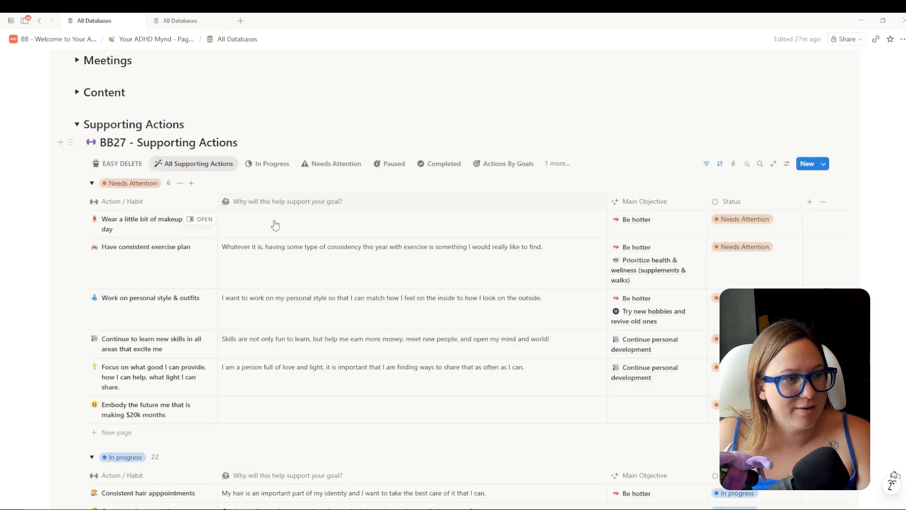
click(75, 126)
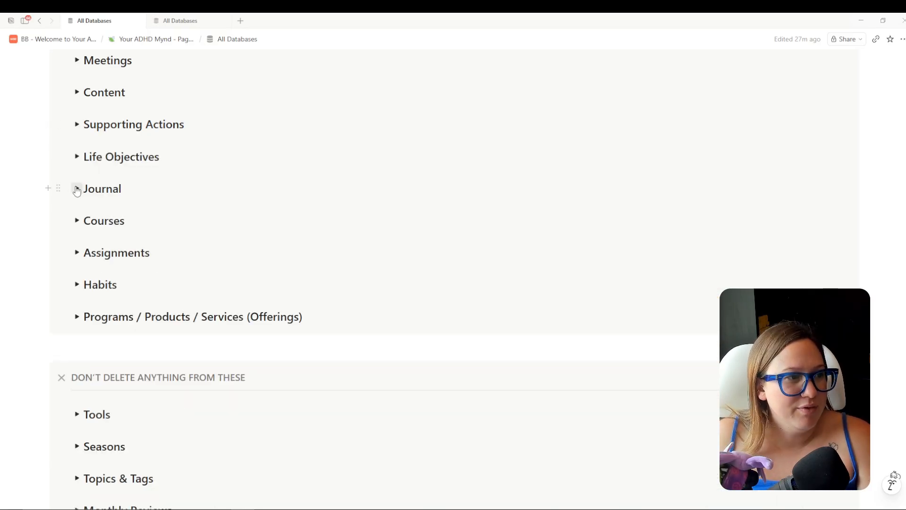
click(74, 188)
click(179, 21)
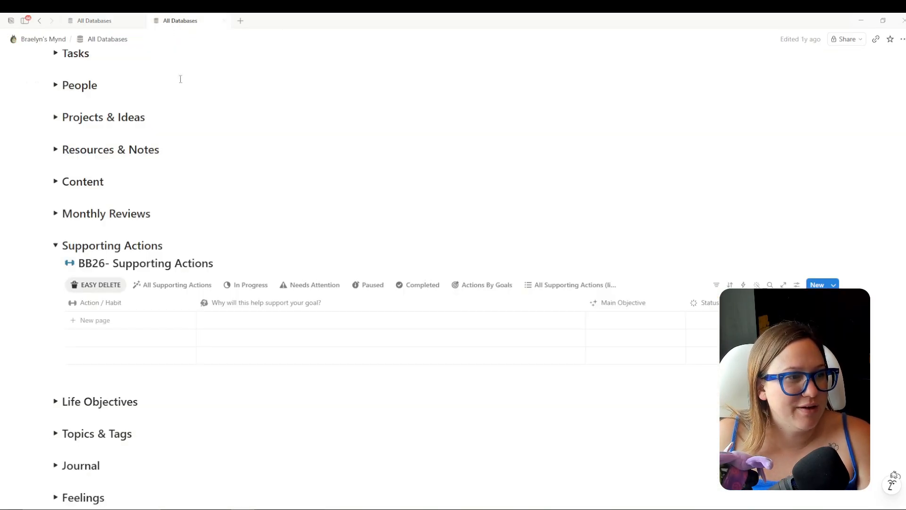
Collapse old Supporting Actions, then select all 33 Journal entries and move them to BB27 - Journal.
click(55, 245)
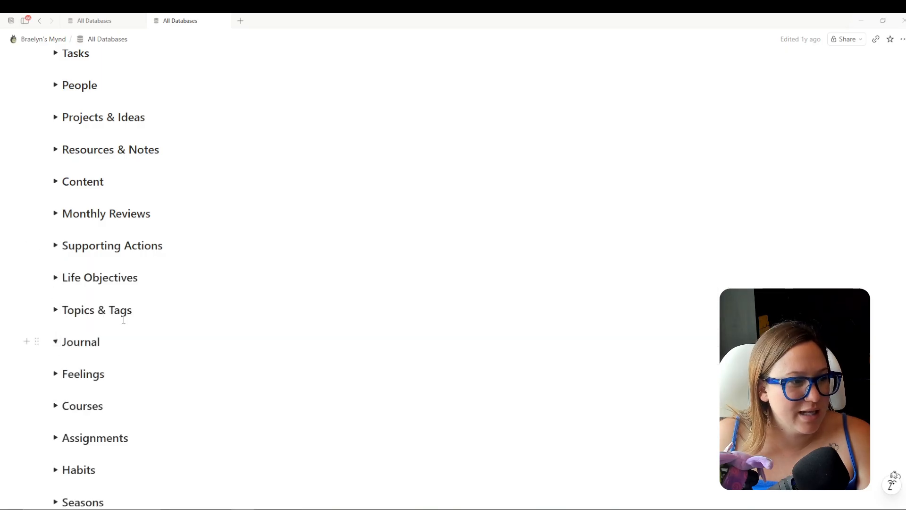
scroll(65, 210, down, 4)
click(56, 208)
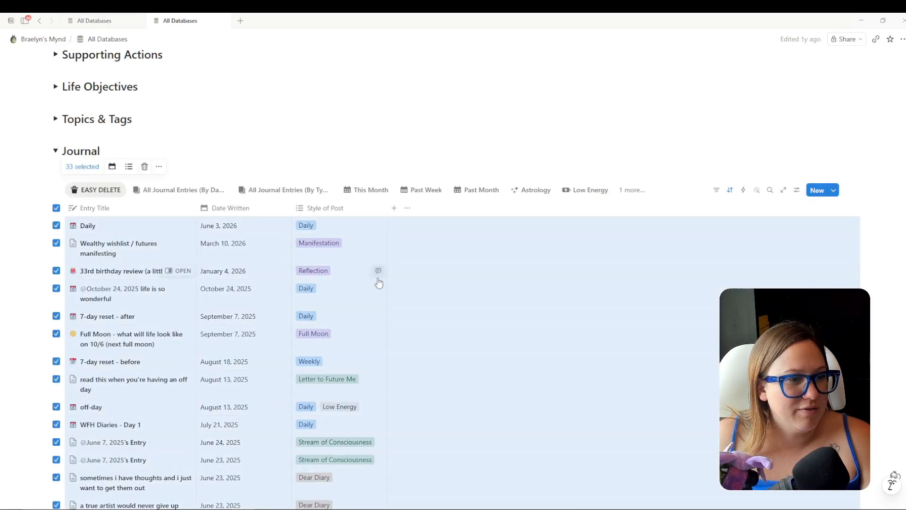
scroll(385, 285, down, 6)
scroll(410, 279, down, 4)
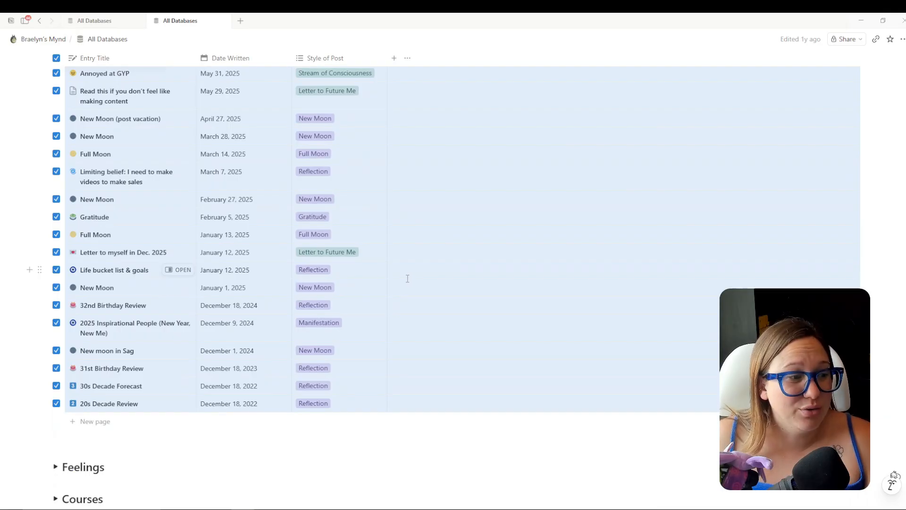
scroll(408, 279, up, 12)
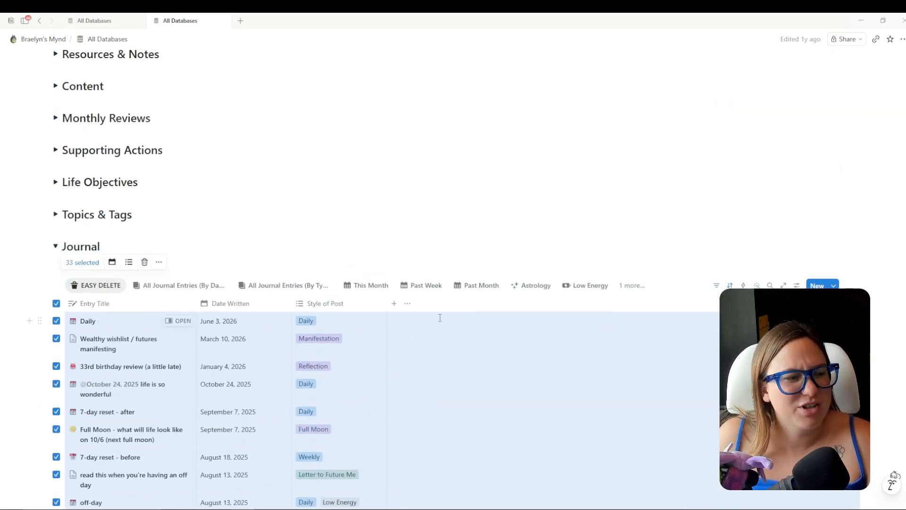
click(159, 262)
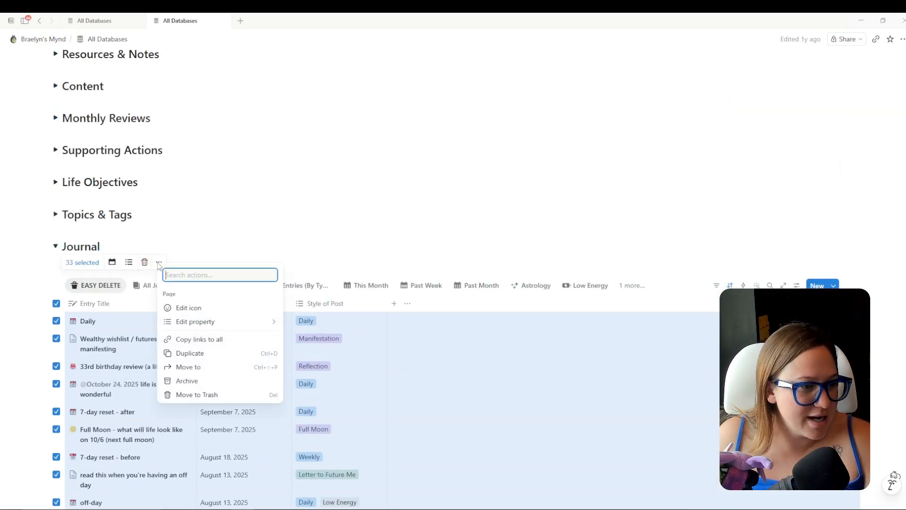
click(213, 368)
text(bb27 jour)
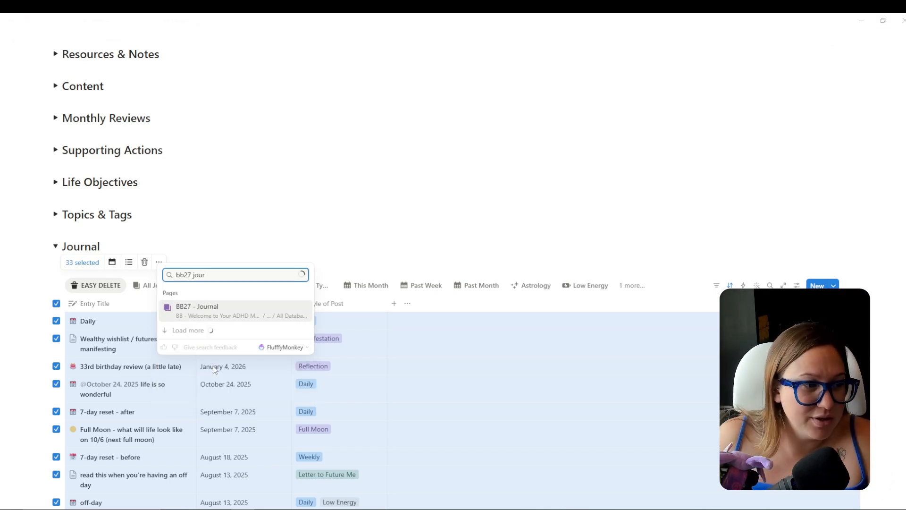
key(Return)
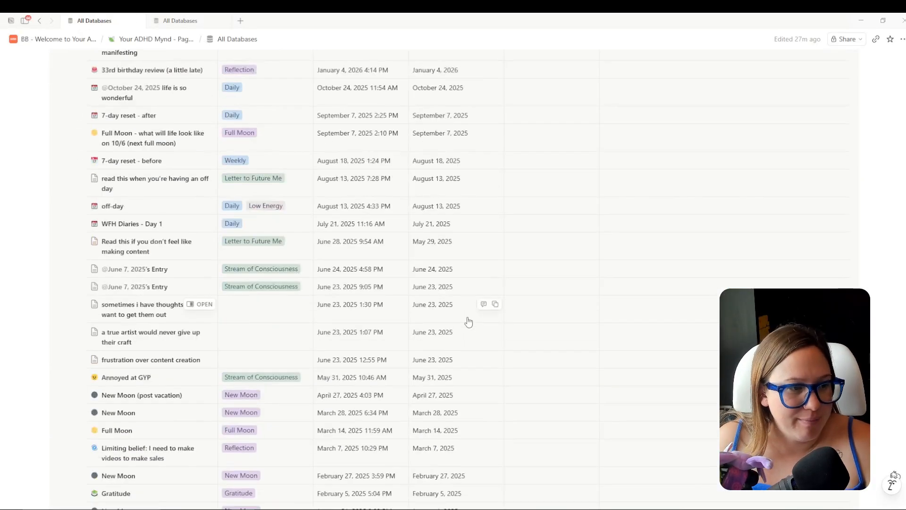
Review the moved journal entries and collapse the new Journal section.
scroll(469, 320, down, 5)
scroll(470, 331, up, 10)
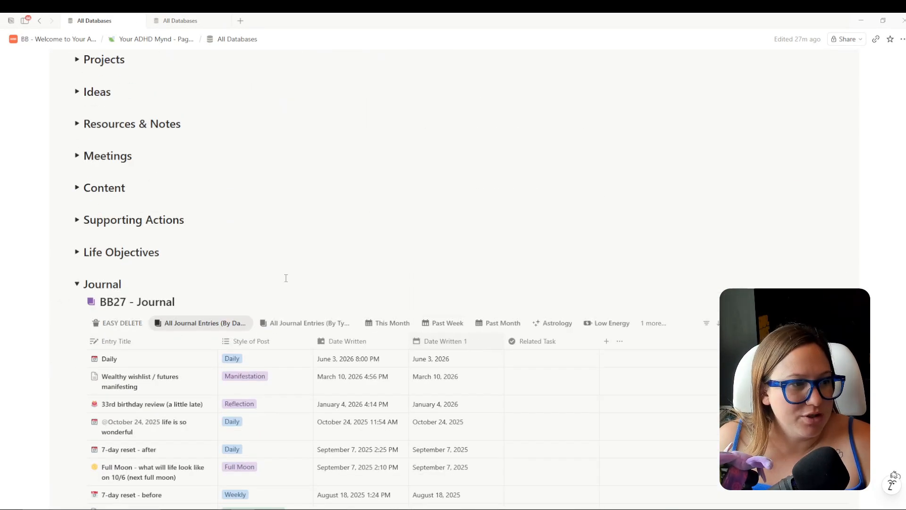
click(76, 284)
scroll(259, 258, down, 2)
Switch between the old and new All Databases pages, ending on the old workspace.
click(185, 21)
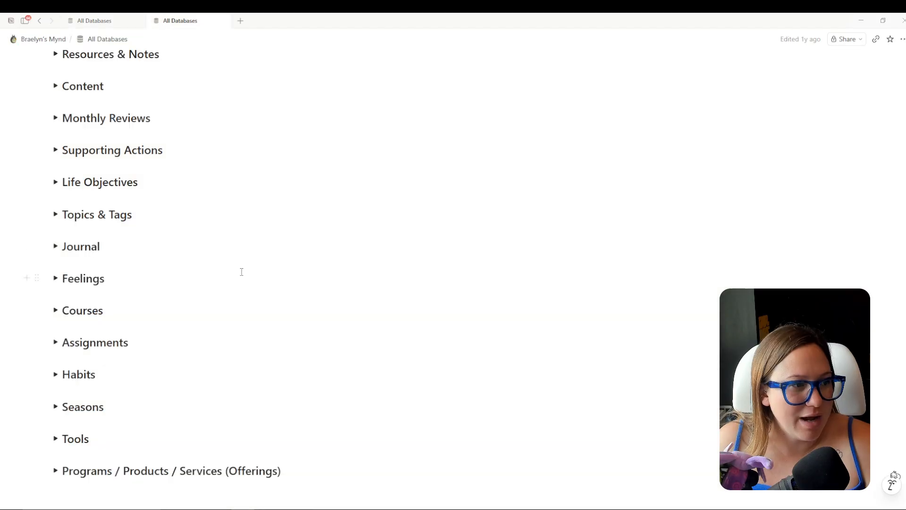
scroll(212, 250, down, 1)
click(95, 21)
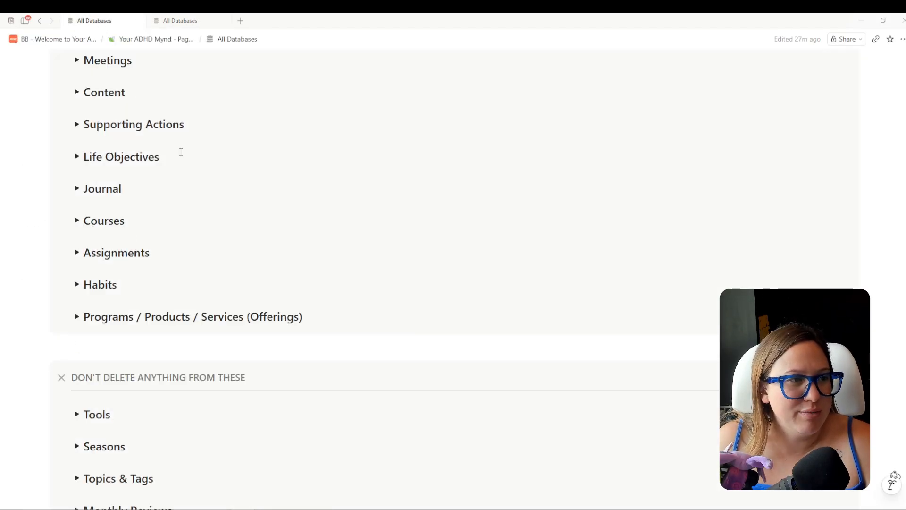
click(186, 22)
Peek at the old Feelings and Habits tables, expand Seasons, then switch to the new template's page.
click(55, 230)
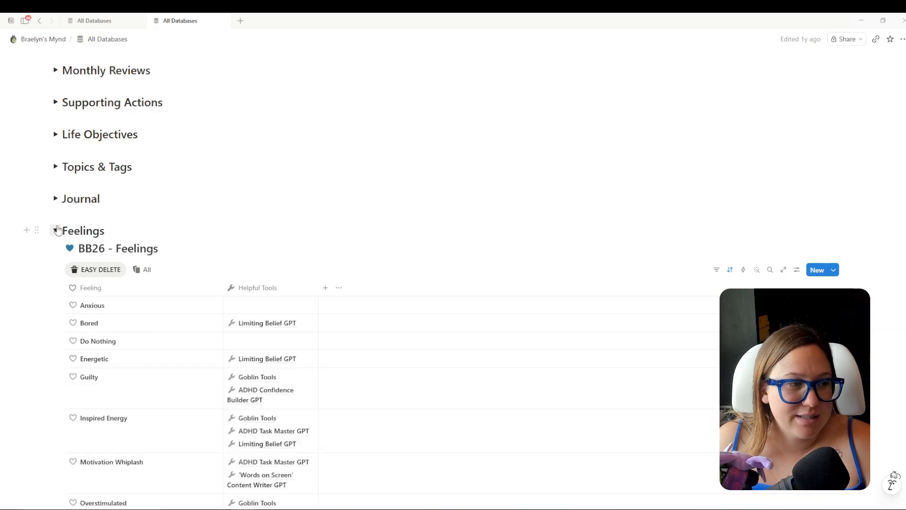
click(56, 230)
scroll(250, 228, down, 2)
scroll(248, 206, up, 1)
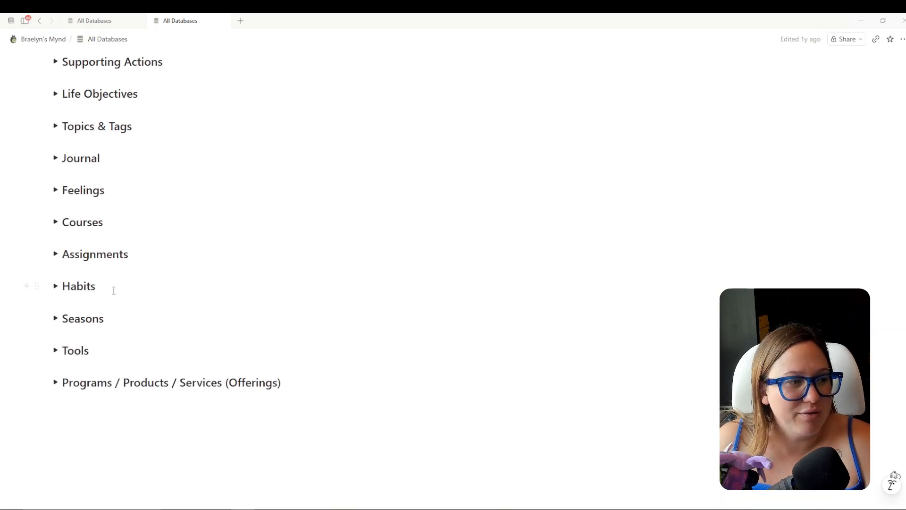
click(56, 287)
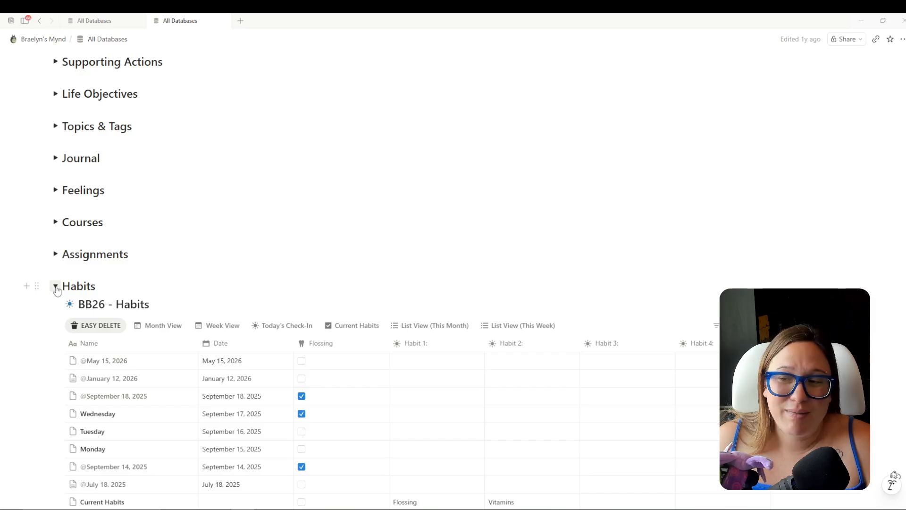
click(55, 286)
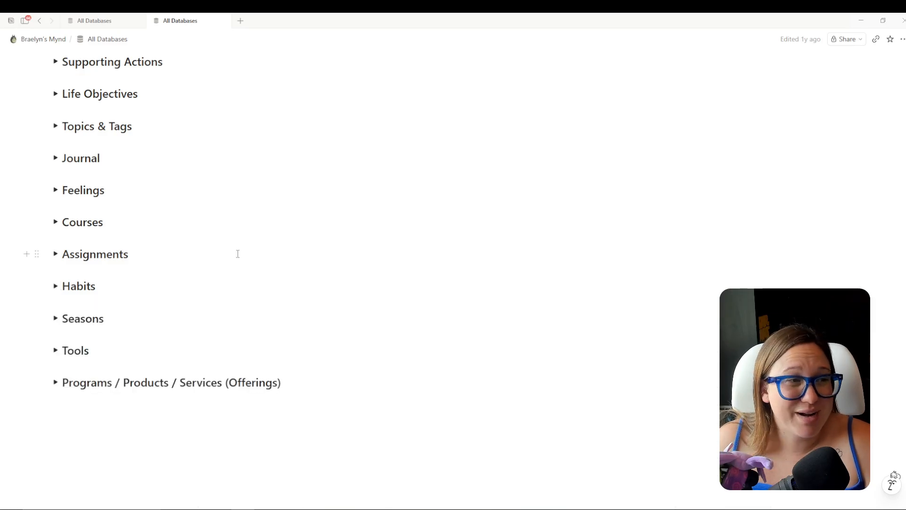
scroll(242, 244, down, 1)
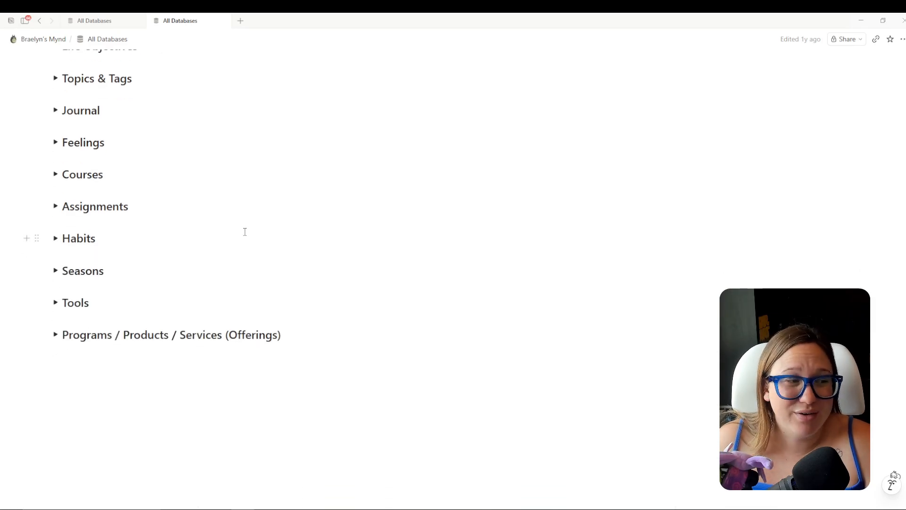
click(56, 271)
click(84, 21)
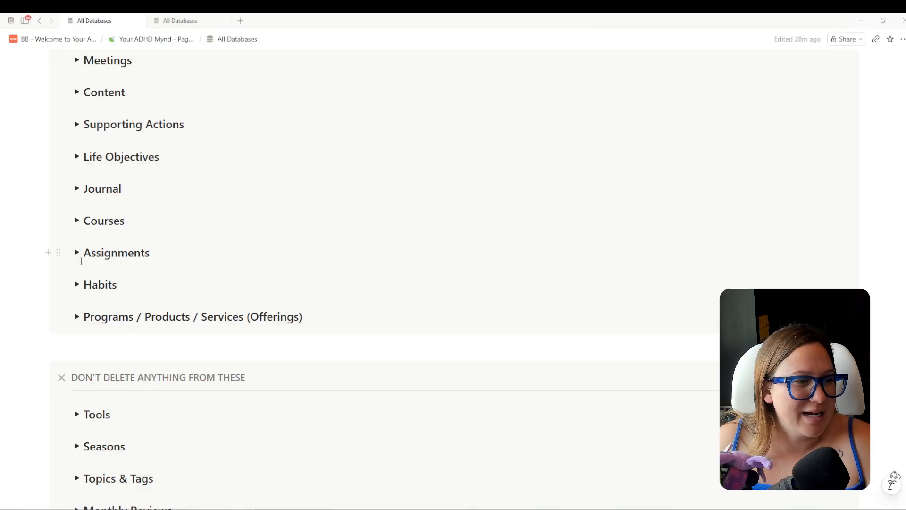
Move the six old seasons into BB27 - Seasons by searching 'bb27 dea'.
scroll(99, 217, up, 2)
scroll(158, 237, down, 3)
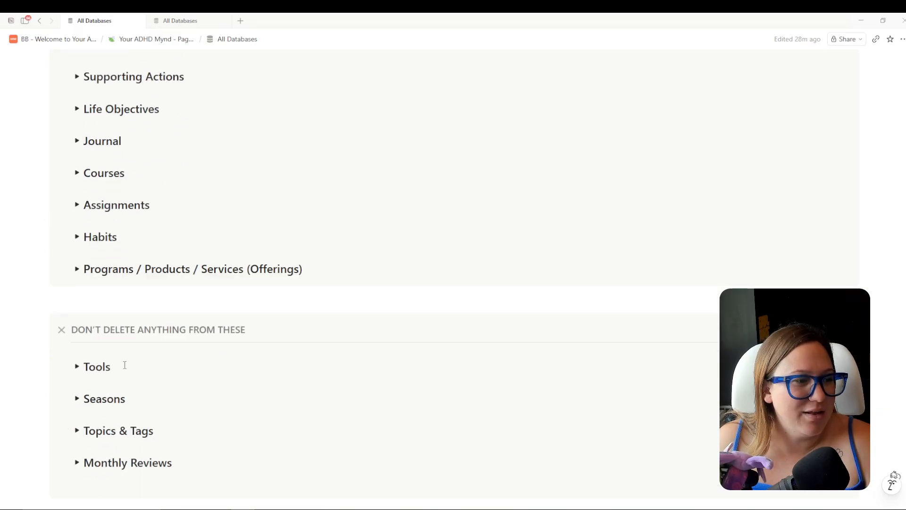
click(79, 402)
click(181, 20)
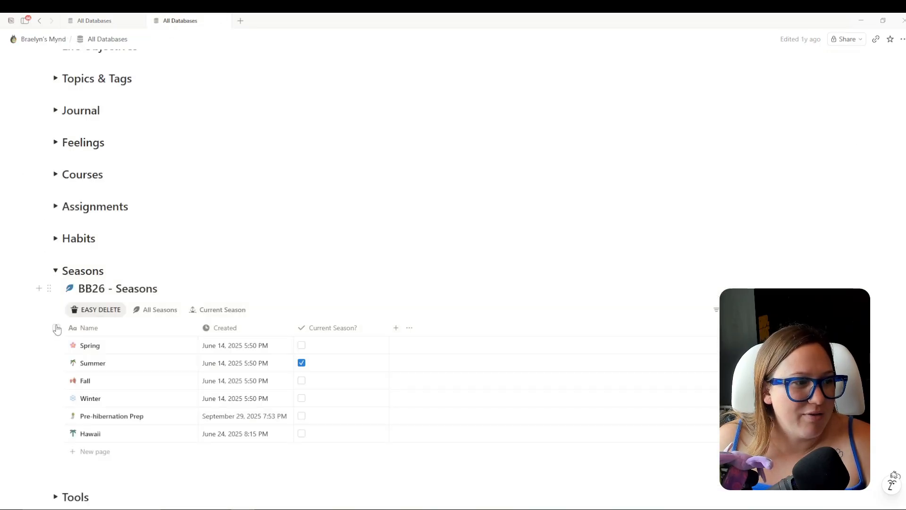
click(56, 328)
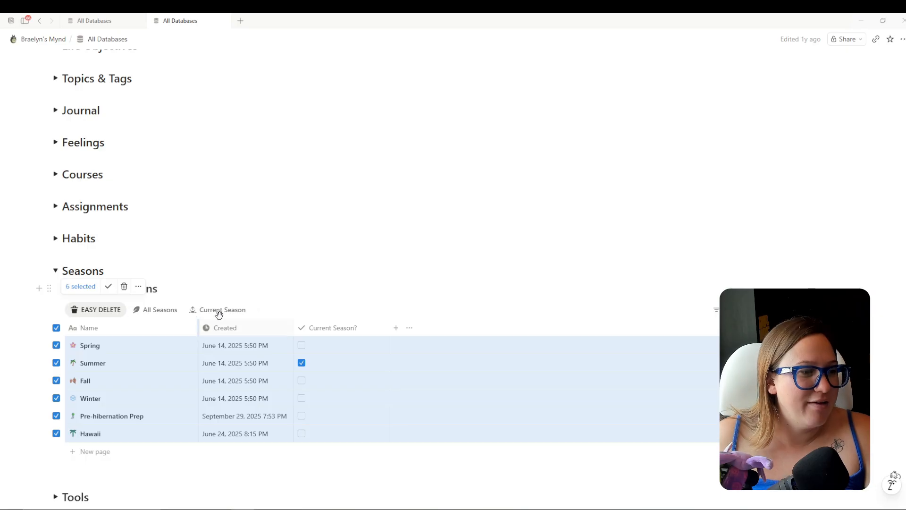
click(138, 286)
click(182, 392)
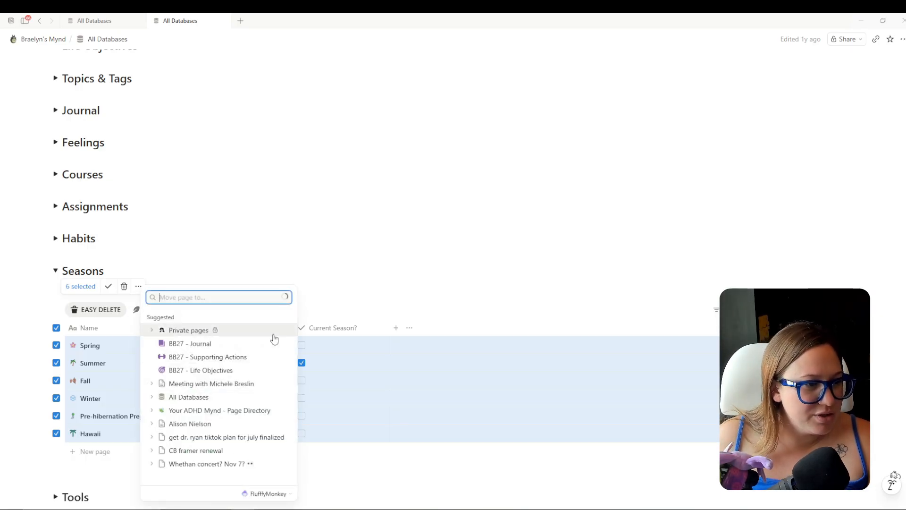
text(bb27 d)
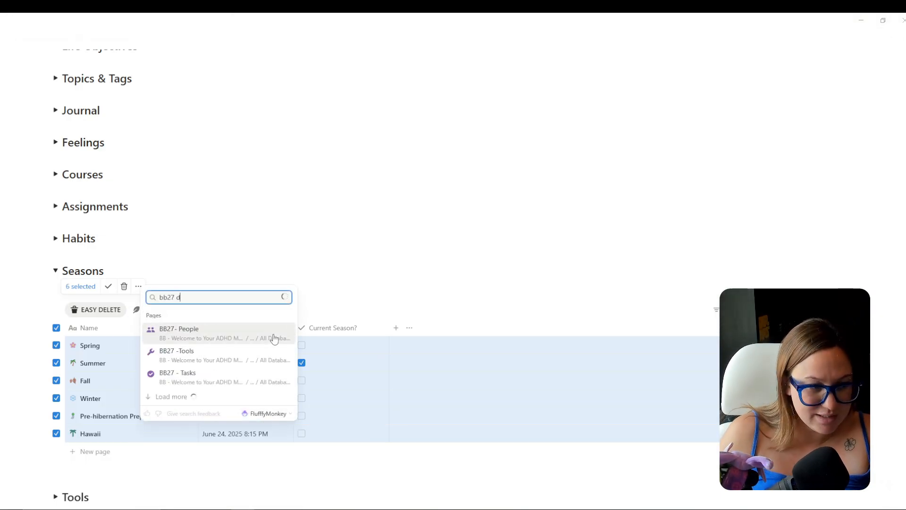
text(ea)
click(273, 330)
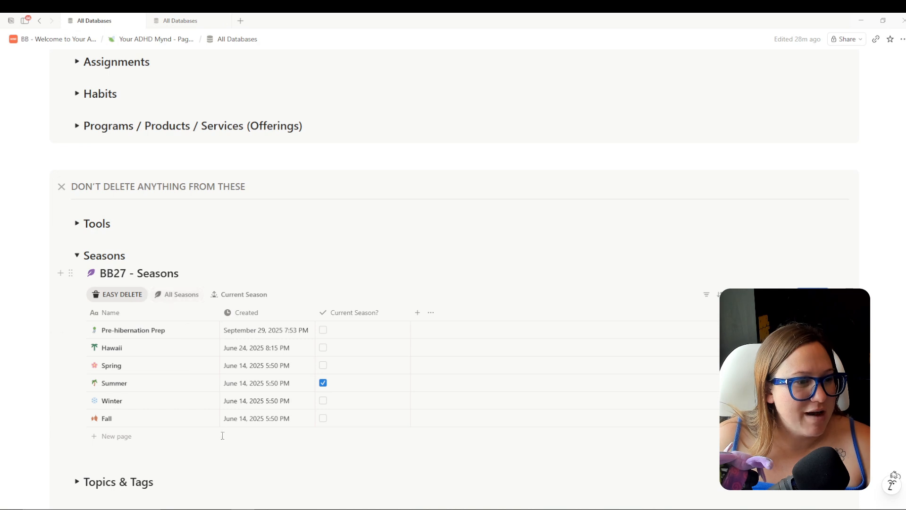
Collapse both Seasons sections and expand the old Tools table.
click(77, 256)
click(181, 20)
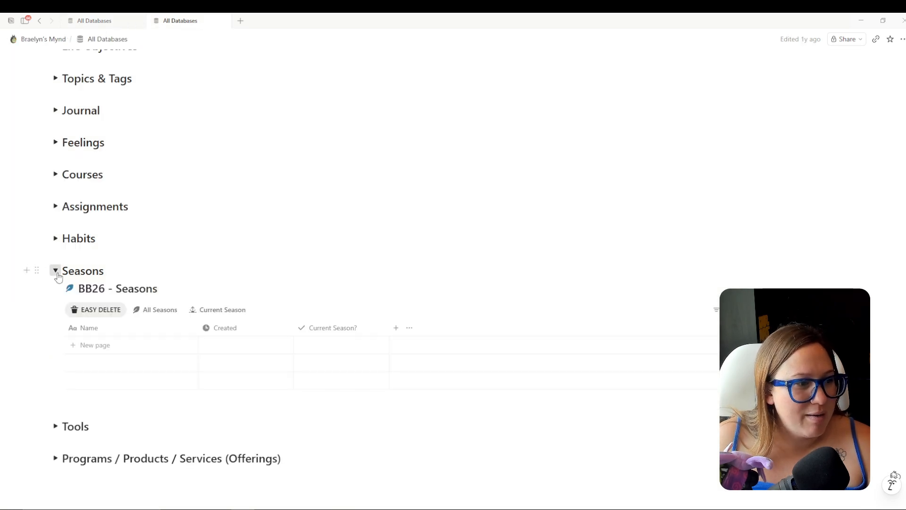
click(55, 270)
click(55, 302)
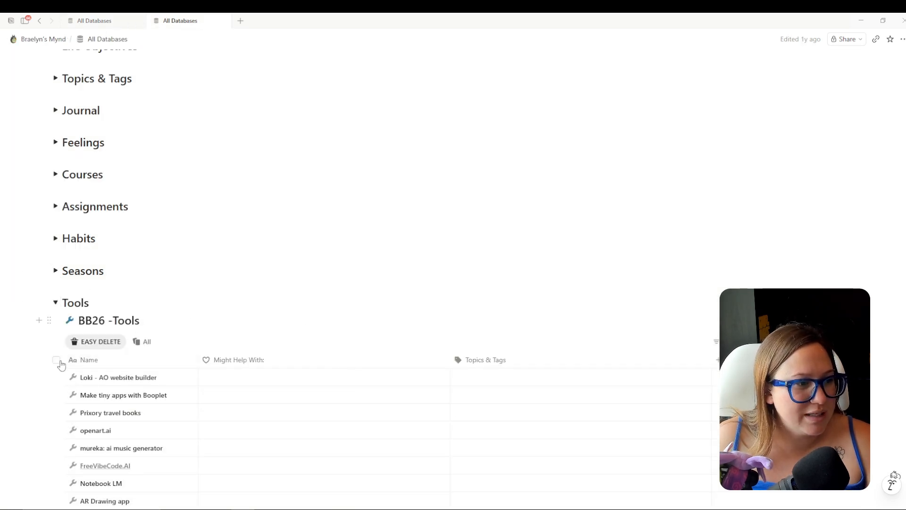
Move all 29 old tools into BB27 - Tools.
click(56, 361)
scroll(207, 328, down, 10)
scroll(228, 312, up, 3)
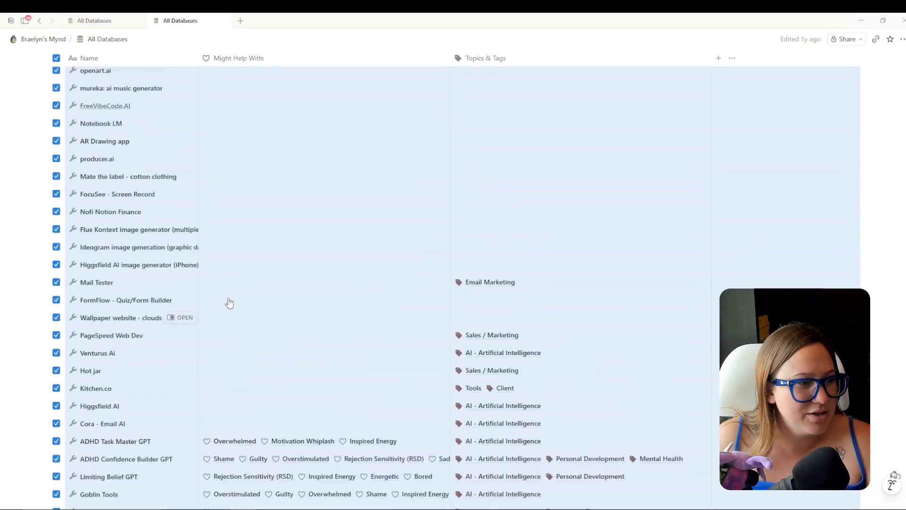
scroll(229, 302, up, 6)
click(160, 271)
click(190, 375)
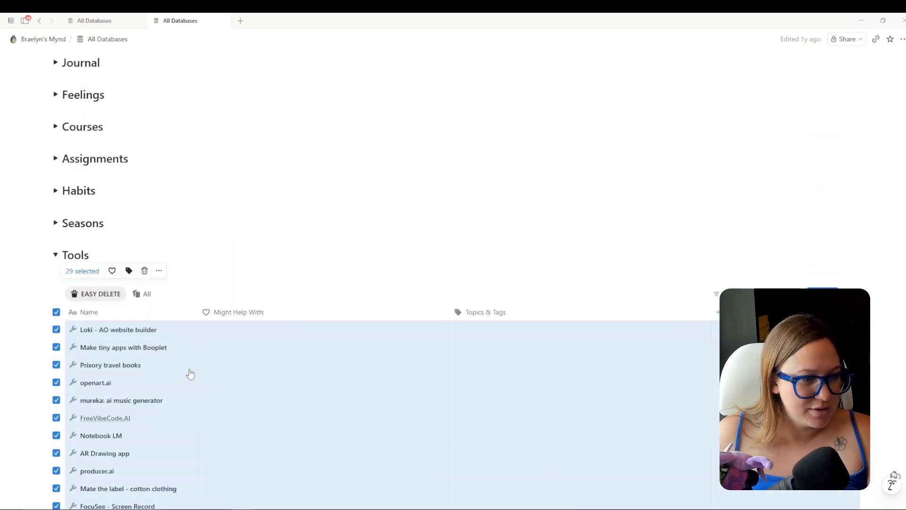
text(bb27)
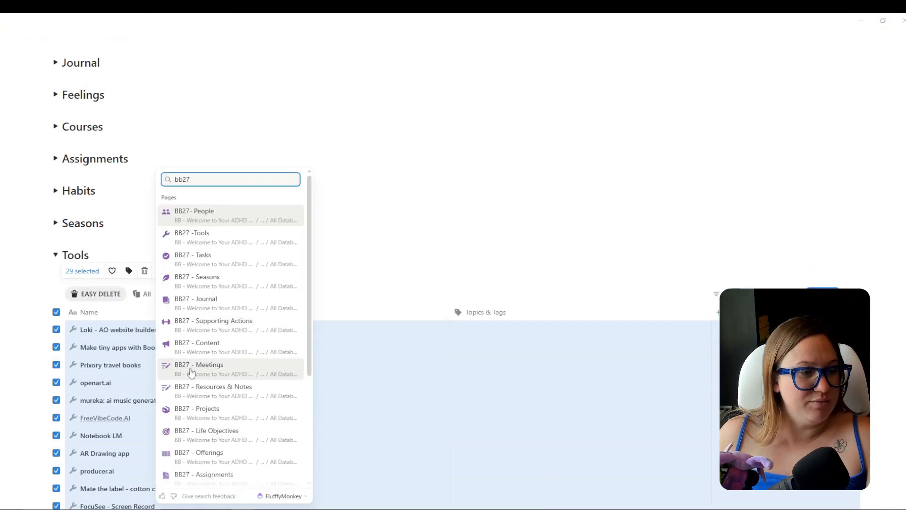
click(191, 236)
Check the new template's Tools section, then return to the old database page.
click(111, 19)
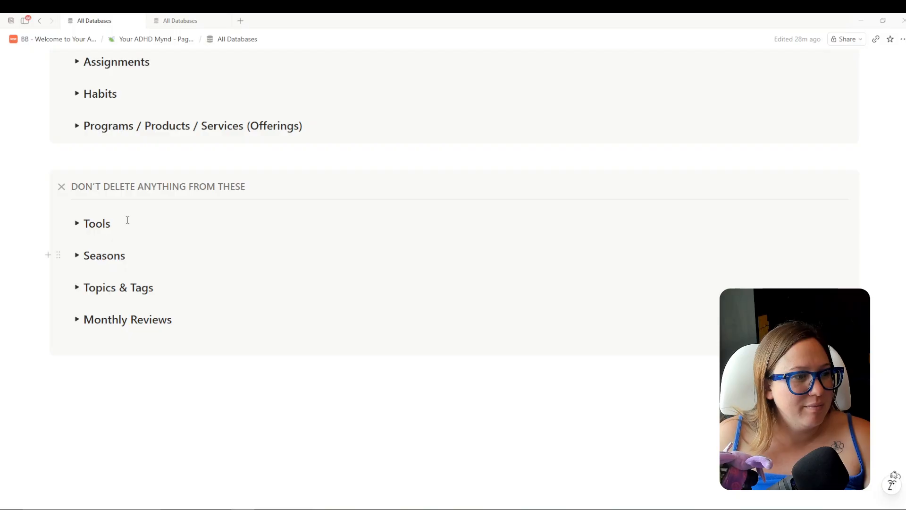
click(82, 228)
click(76, 223)
click(181, 21)
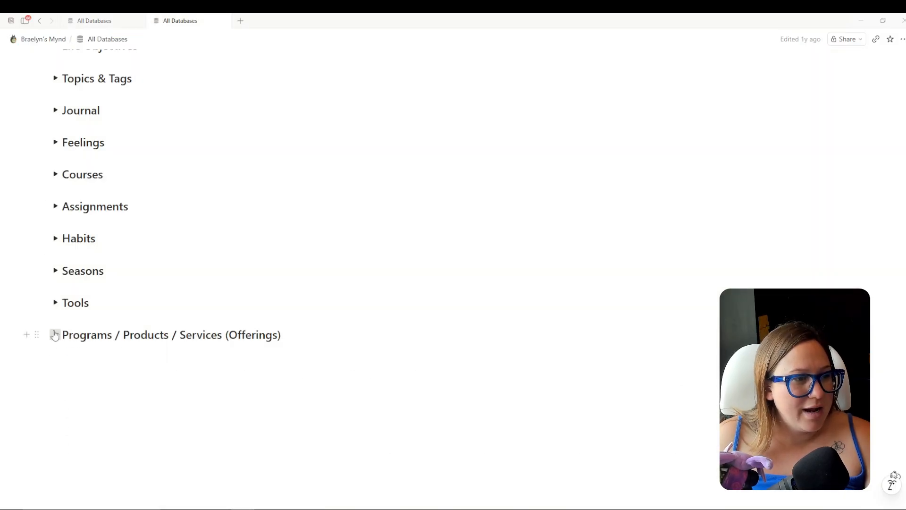
Select all 12 old offerings and move them to BB27 - Offerings via search 'bb27 off'.
click(56, 334)
scroll(185, 281, down, 2)
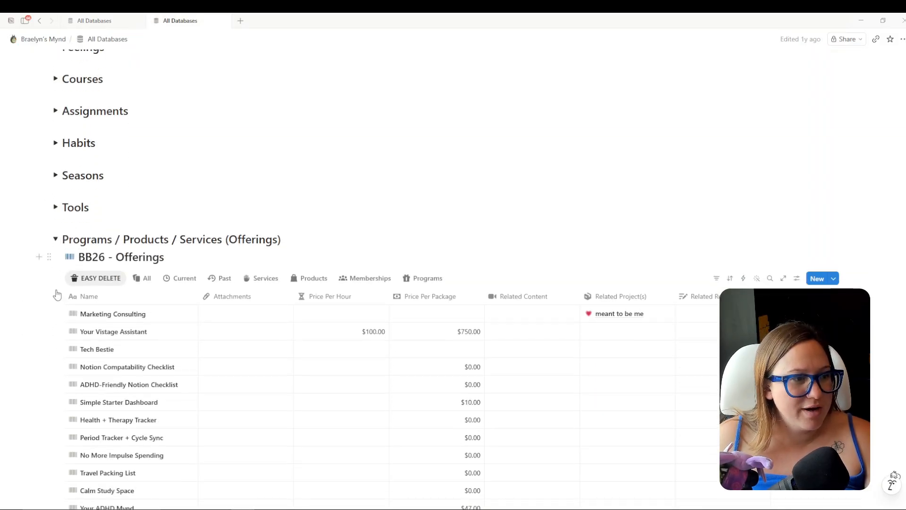
click(55, 300)
scroll(245, 343, down, 4)
scroll(283, 322, up, 4)
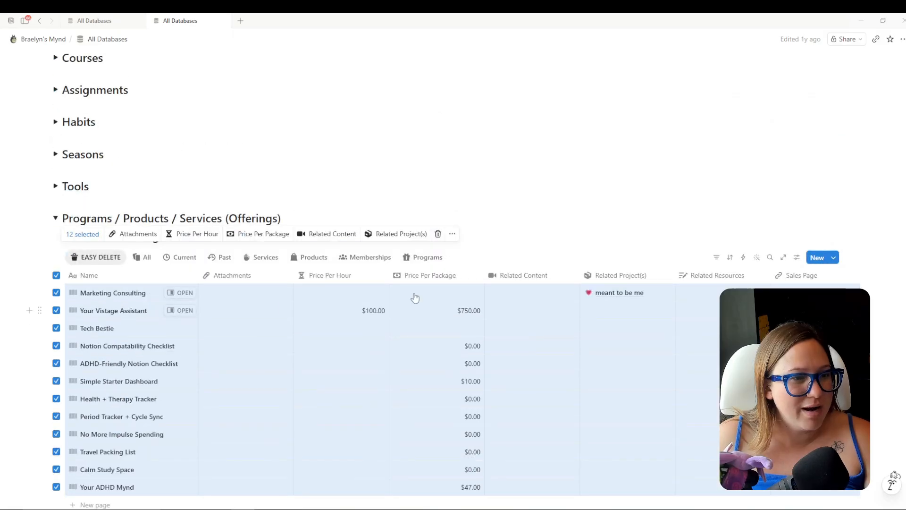
click(452, 235)
click(485, 340)
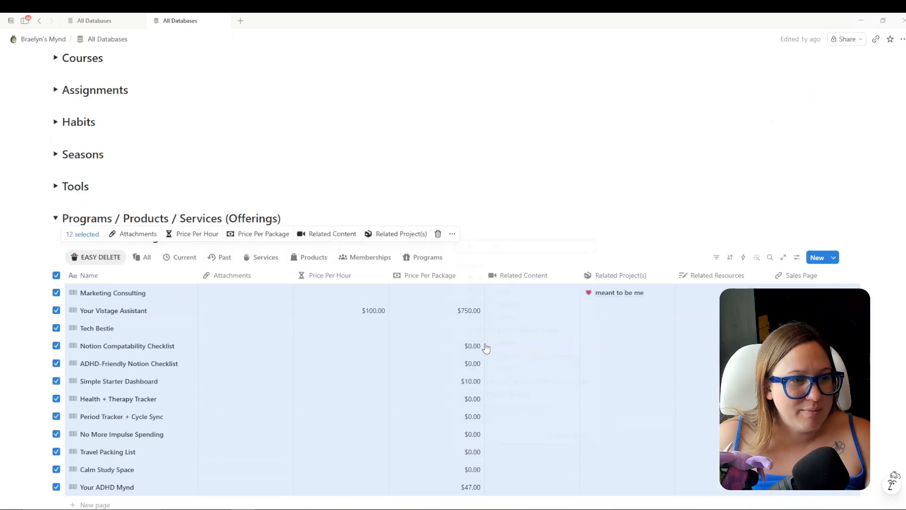
text(bb27 off)
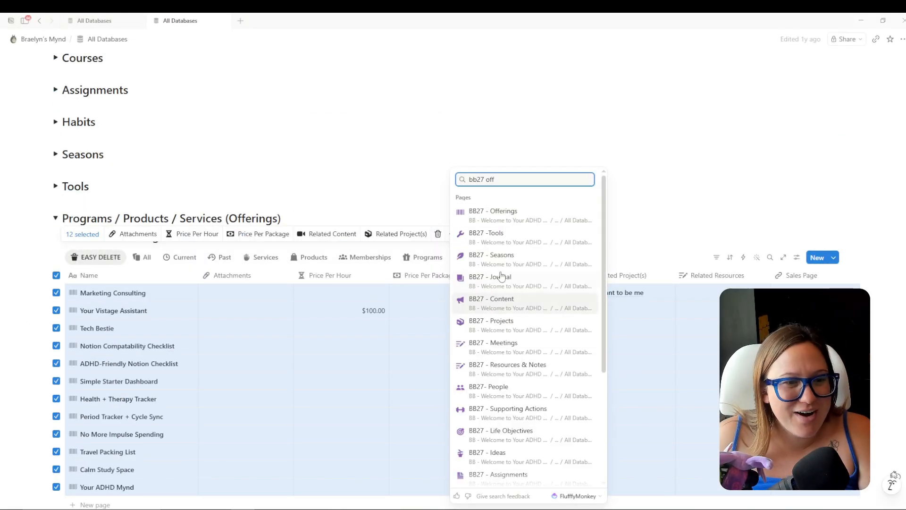
click(511, 211)
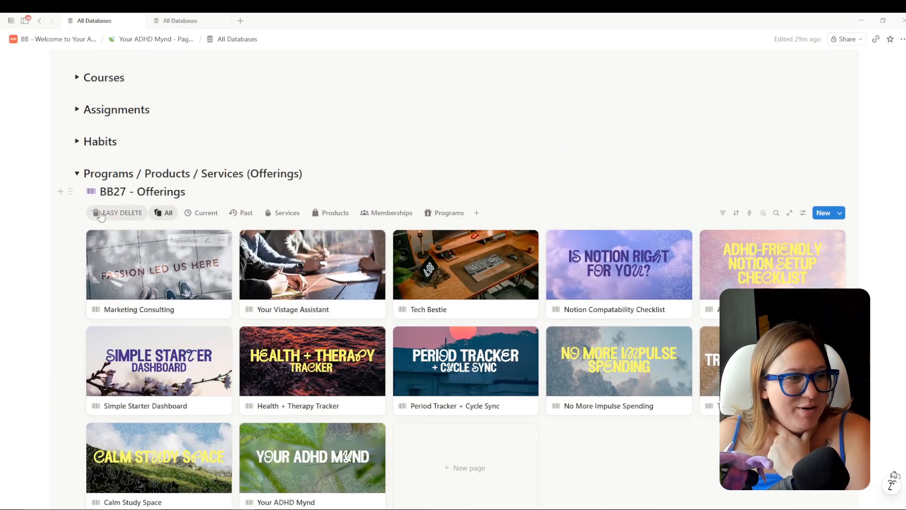
Collapse the open sections and return to the top of the old All Databases page.
click(77, 174)
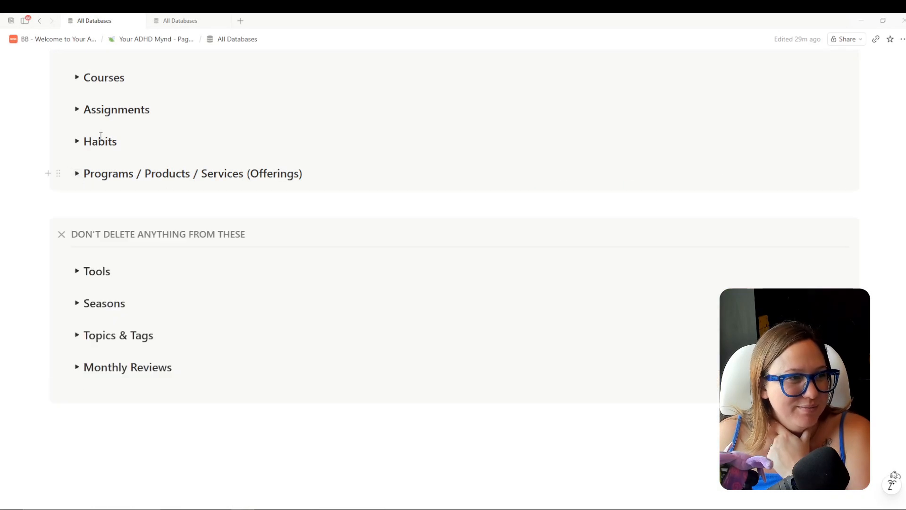
click(174, 20)
click(56, 239)
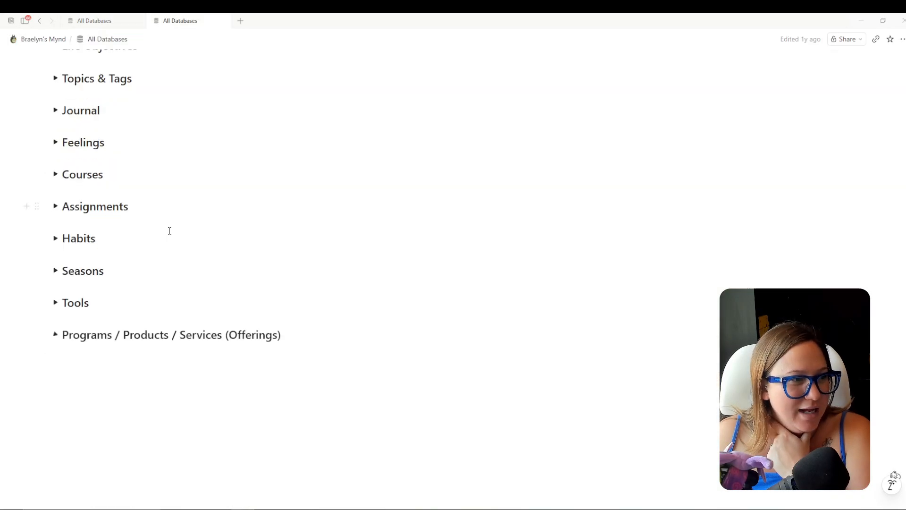
scroll(271, 284, up, 3)
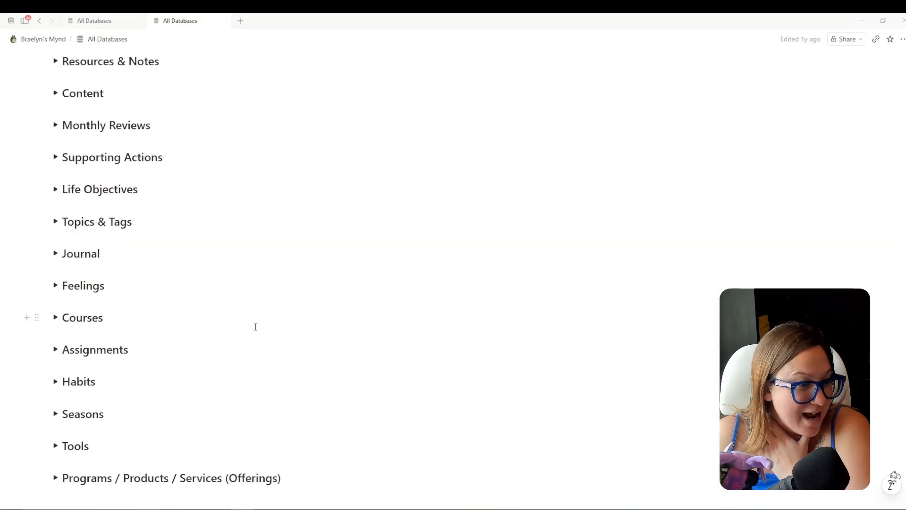
scroll(255, 324, up, 5)
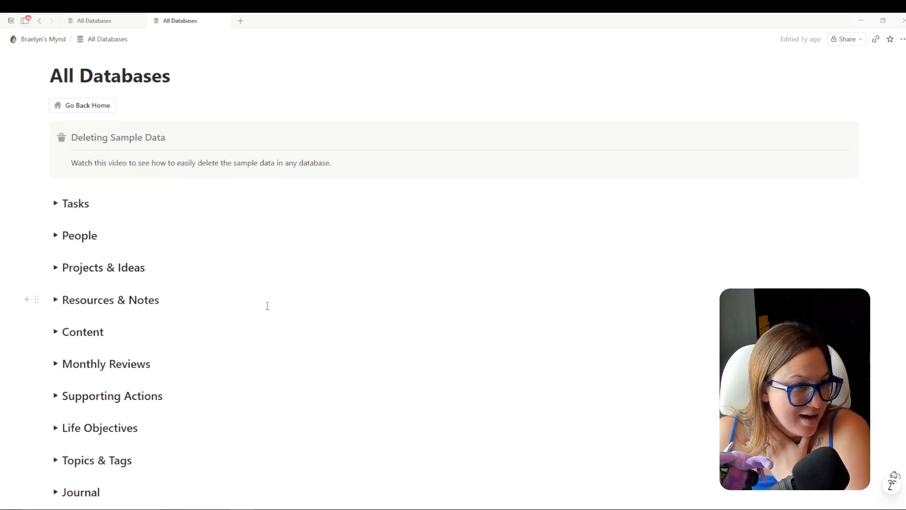
Check the Tasks, People and Projects & Ideas sections, then expand Monthly Reviews.
scroll(260, 293, down, 4)
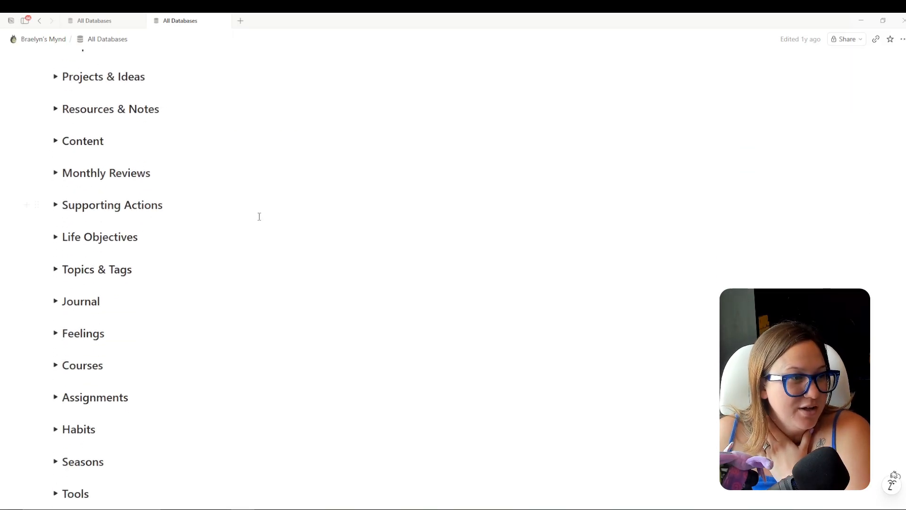
scroll(259, 215, up, 2)
click(56, 109)
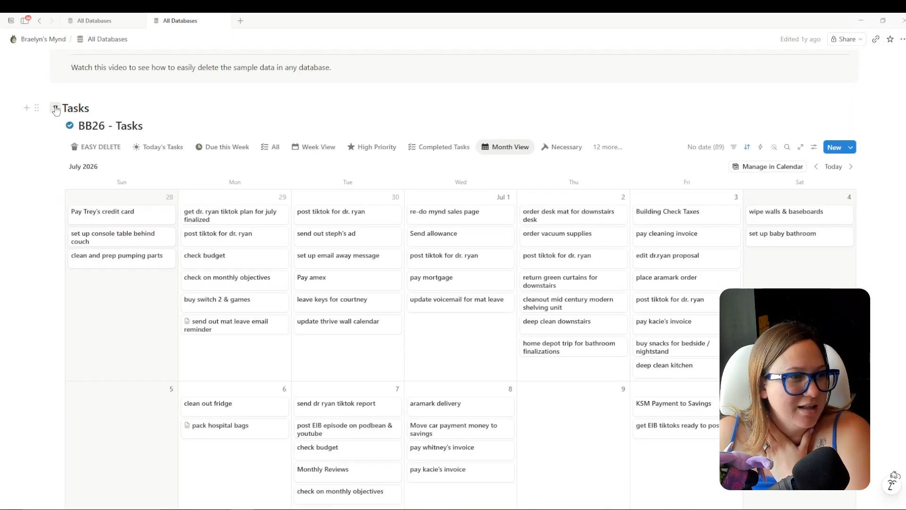
click(56, 109)
click(56, 140)
click(56, 141)
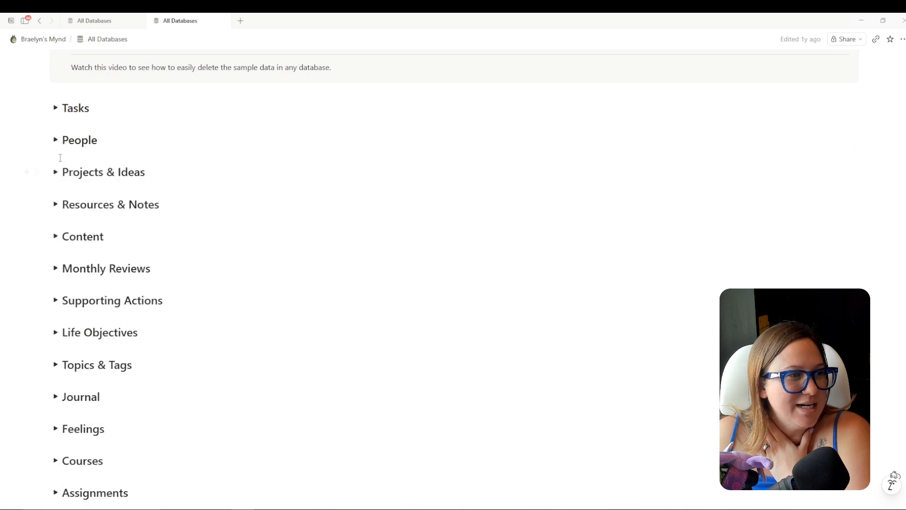
click(55, 172)
click(55, 172)
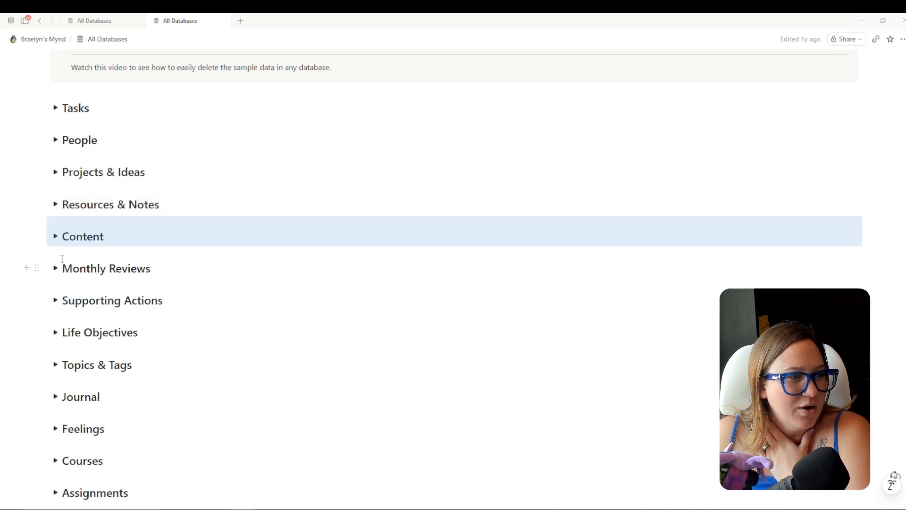
click(55, 268)
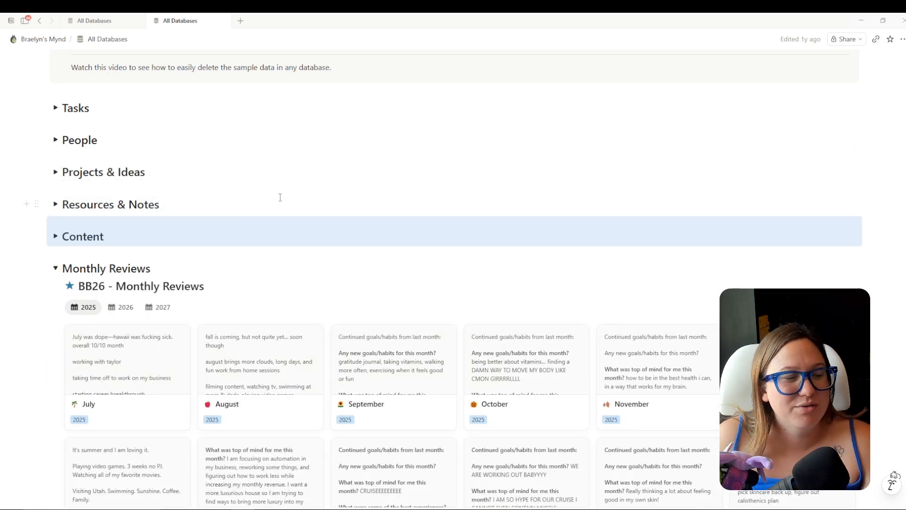
Select all 2025 review cards and move them into BB27 - Monthly Reviews.
scroll(322, 178, down, 2)
click(242, 175)
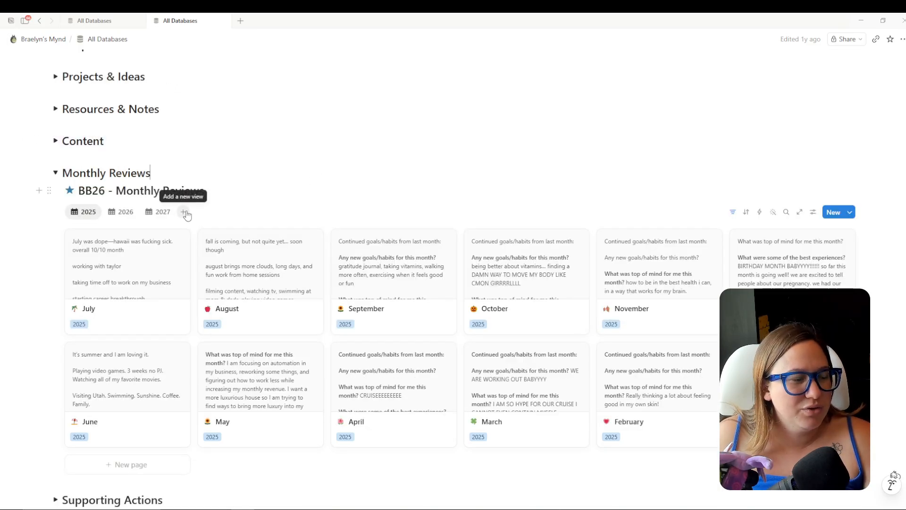
click(814, 212)
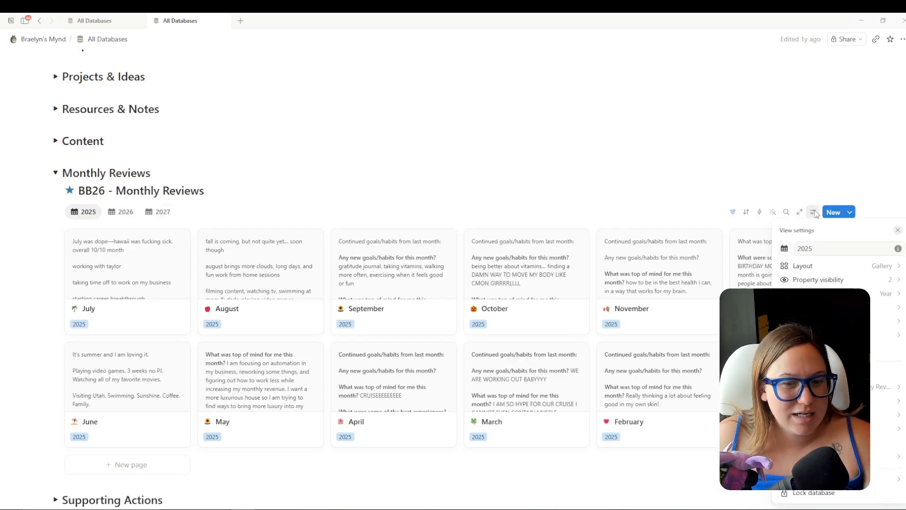
click(815, 213)
scroll(867, 340, down, 2)
scroll(867, 350, up, 1)
drag(870, 358, 99, 234)
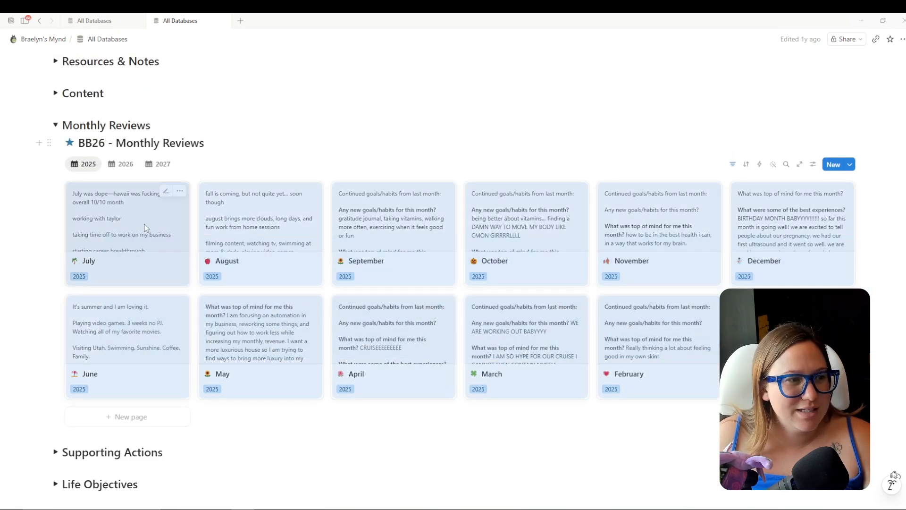
click(180, 191)
click(255, 326)
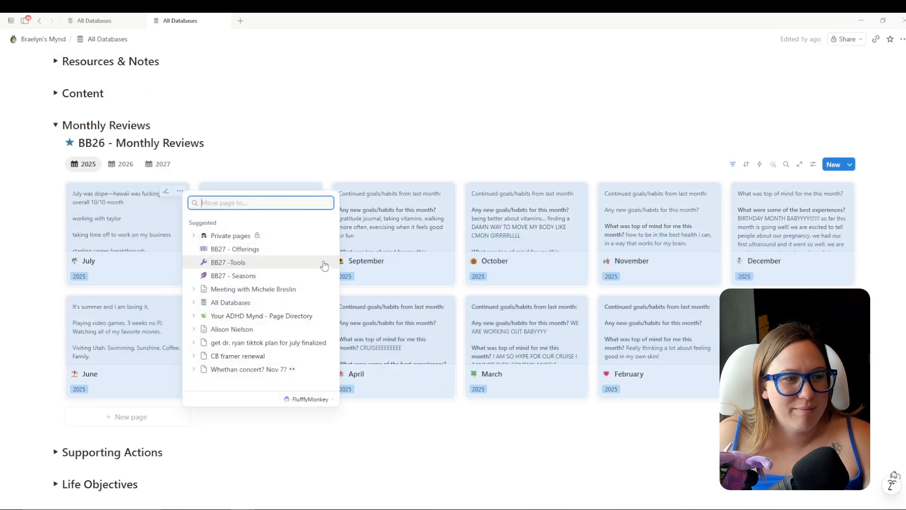
text(bb27 month)
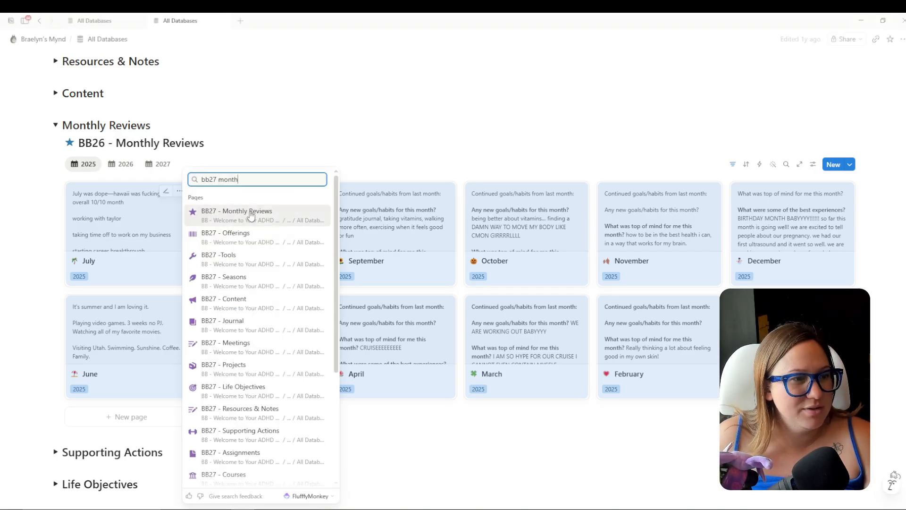
click(239, 208)
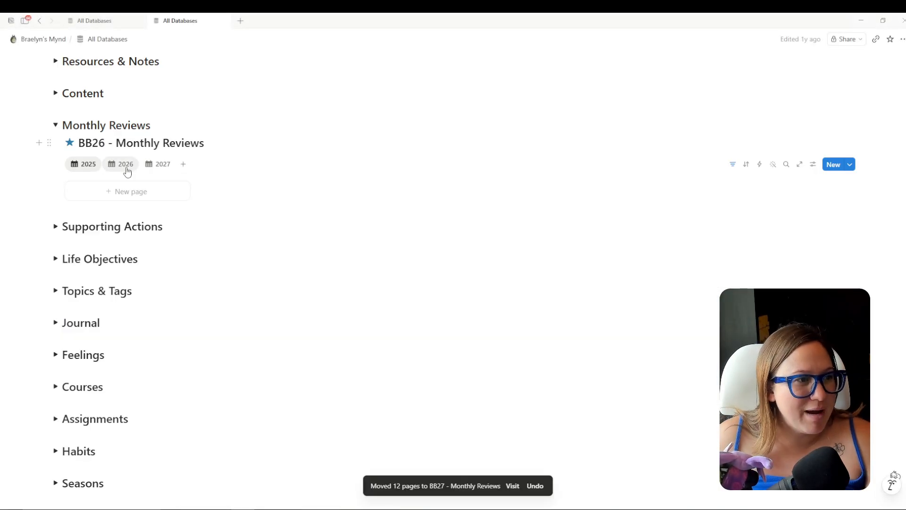
Move the 2026 review cards into BB27 - Monthly Reviews as well.
click(121, 164)
drag(880, 364, 98, 217)
right_click(107, 212)
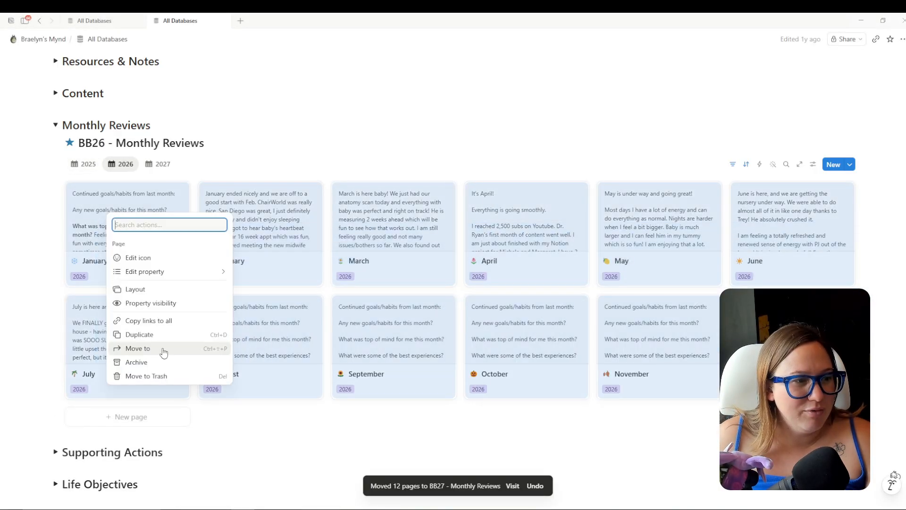
click(161, 348)
click(170, 271)
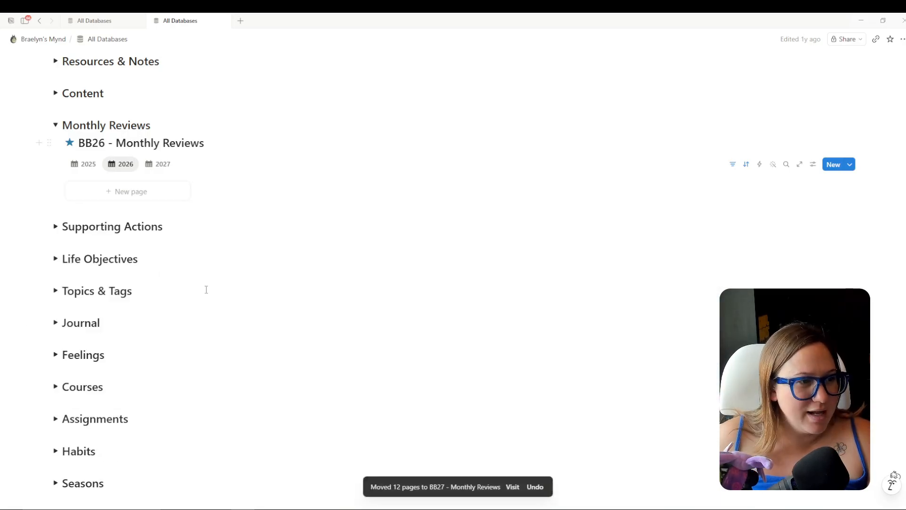
Check the old 2027 reviews, then view the new database's 2027 and 2025 entries, selecting the January–October sample cards.
click(159, 164)
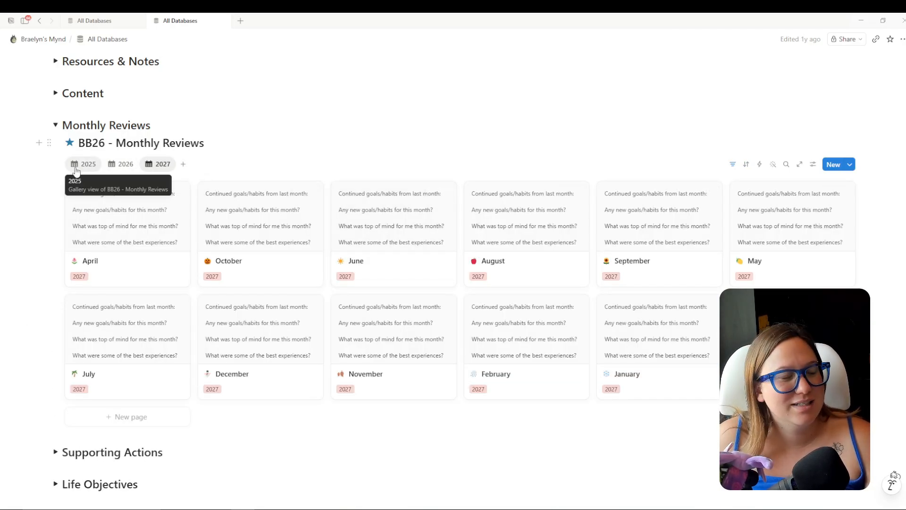
scroll(614, 283, up, 3)
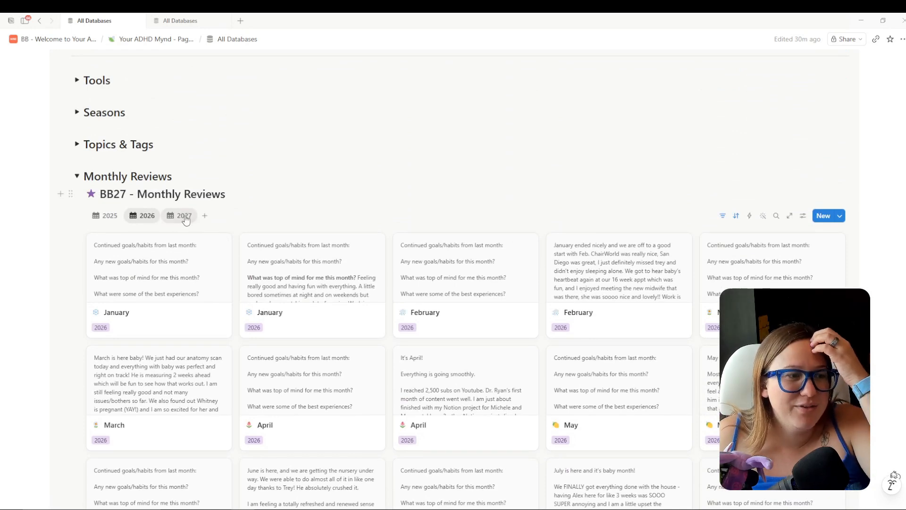
click(184, 216)
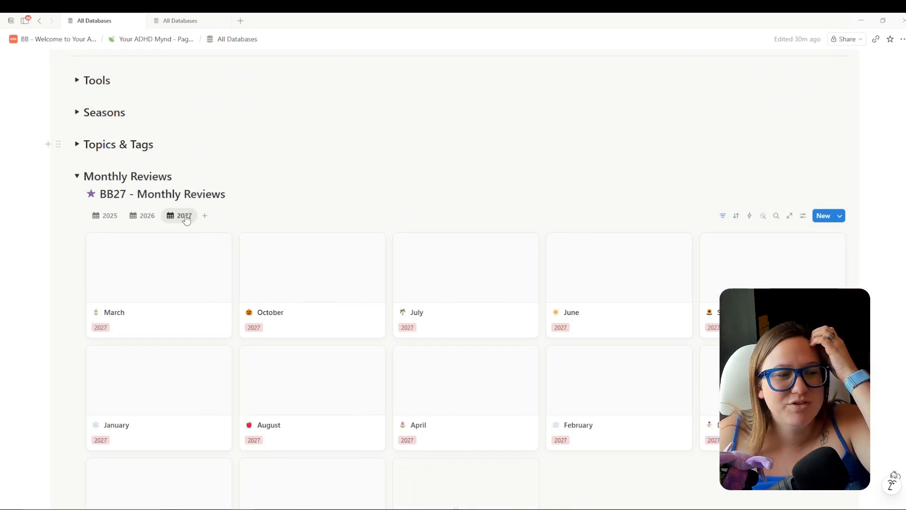
click(105, 215)
scroll(251, 194, down, 1)
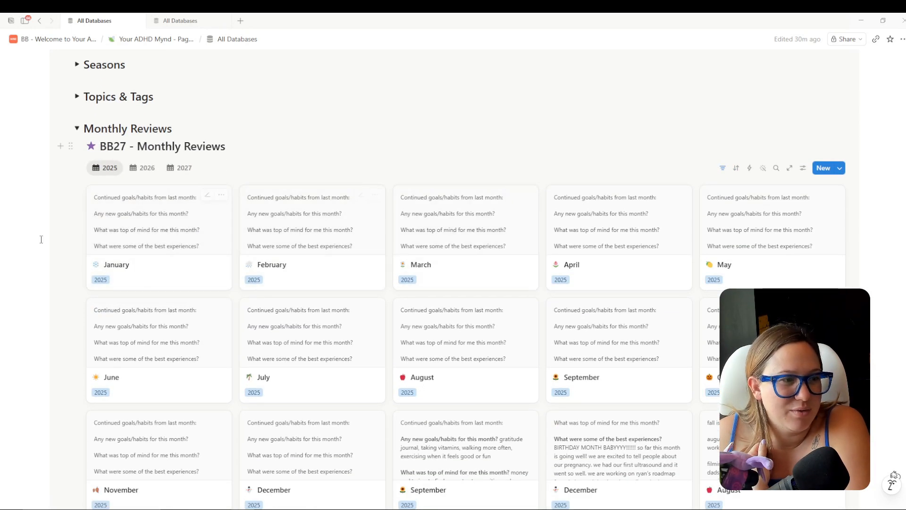
drag(39, 239, 755, 307)
scroll(474, 289, down, 1)
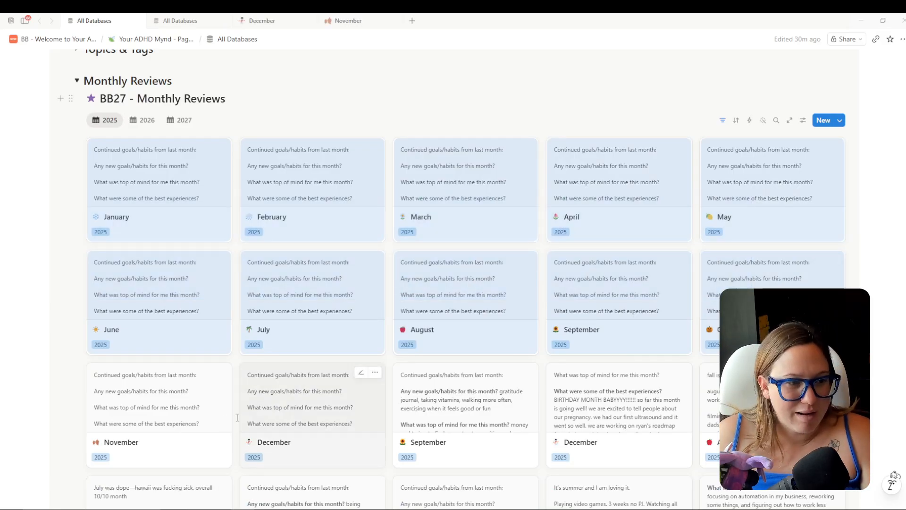
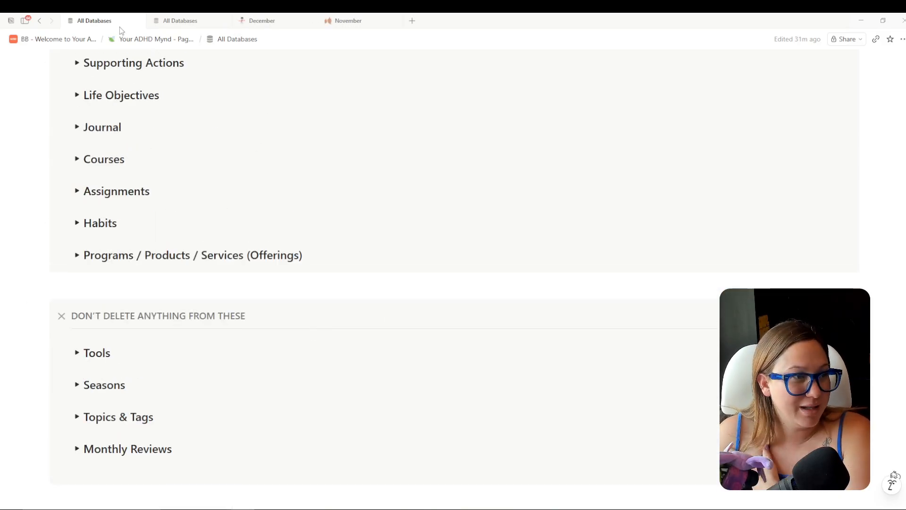
Close the December and November pages and expand the old Topics & Tags database after peeking at Supporting Actions and Life Objectives.
click(170, 20)
click(311, 21)
click(311, 21)
scroll(121, 258, up, 1)
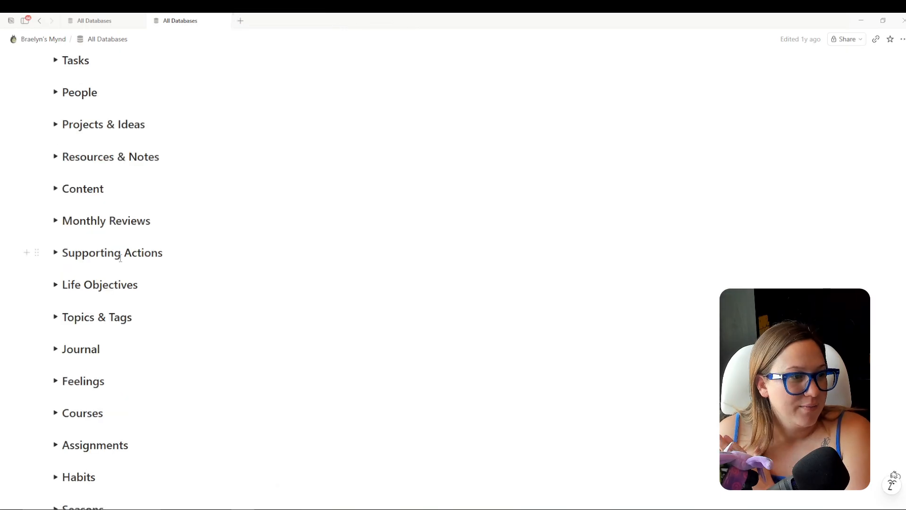
click(54, 252)
click(55, 252)
click(54, 284)
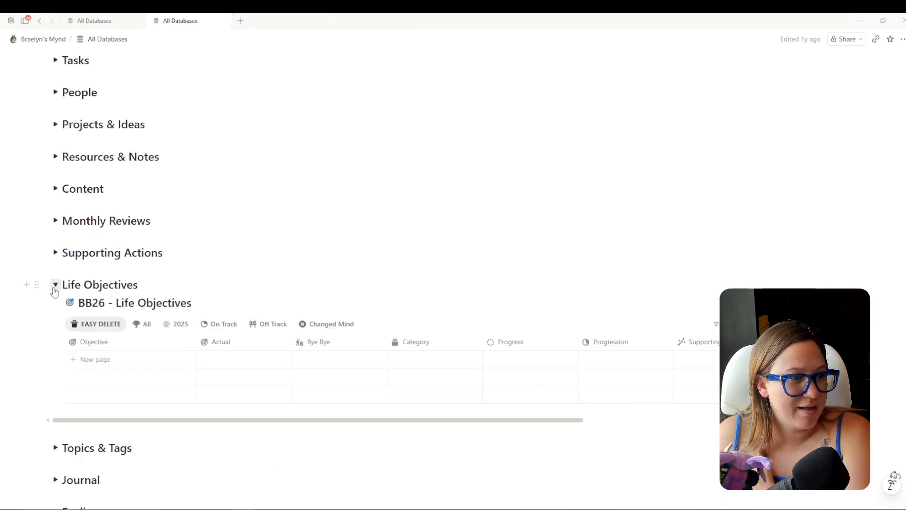
click(55, 285)
click(55, 317)
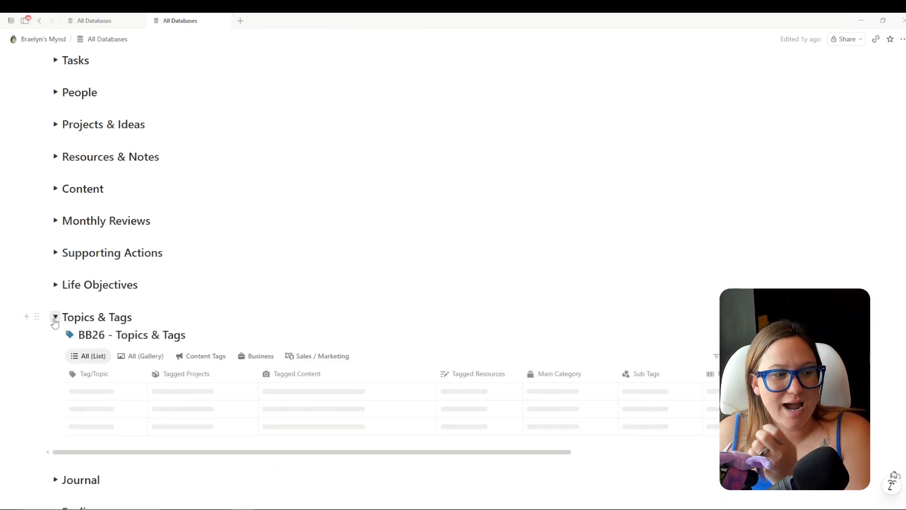
Scroll through the old Topics & Tags table, loading its remaining rows.
scroll(380, 266, down, 4)
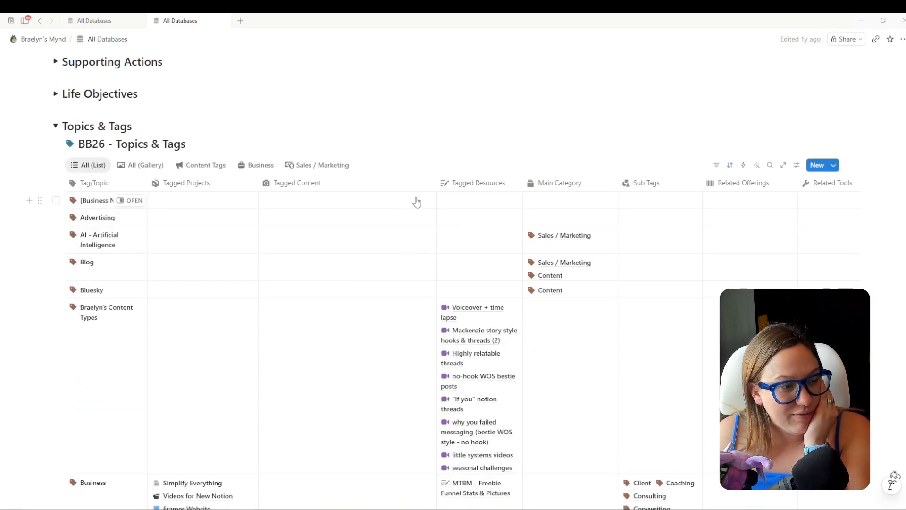
scroll(418, 201, down, 7)
scroll(373, 326, down, 10)
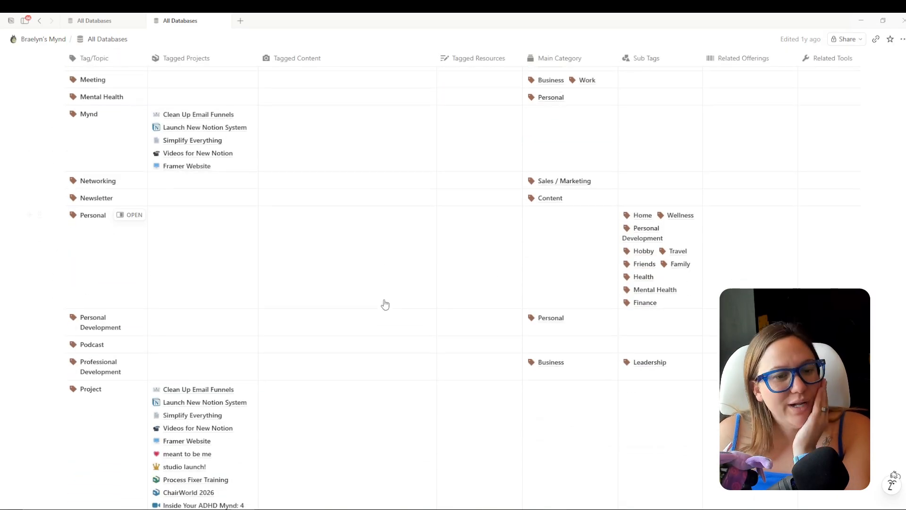
scroll(380, 273, down, 12)
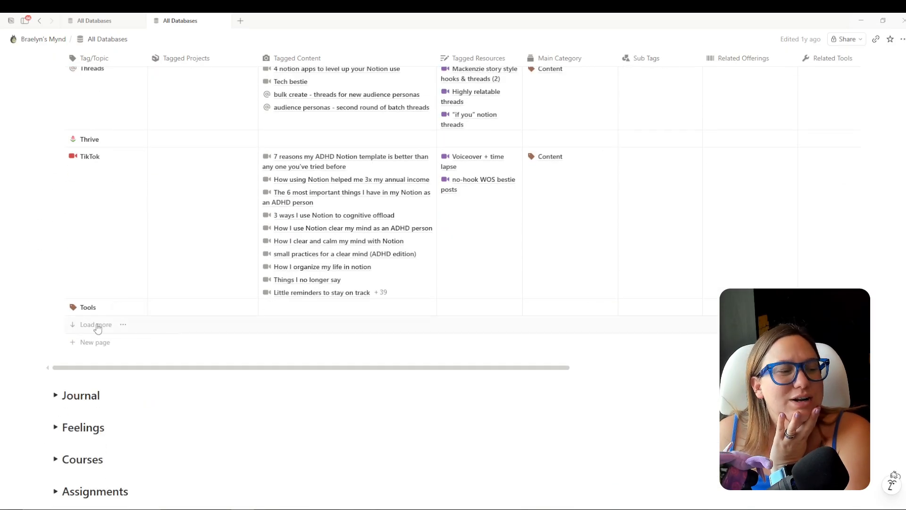
click(97, 325)
scroll(98, 326, down, 3)
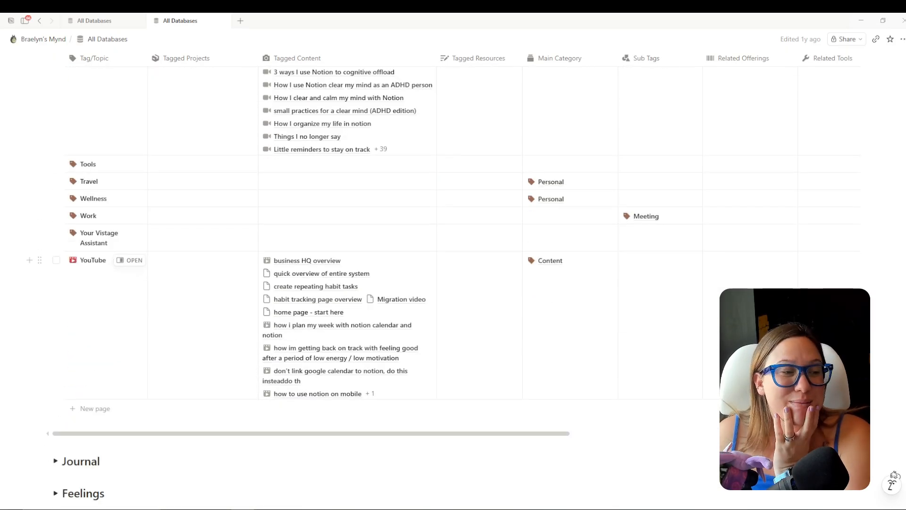
scroll(380, 273, up, 1)
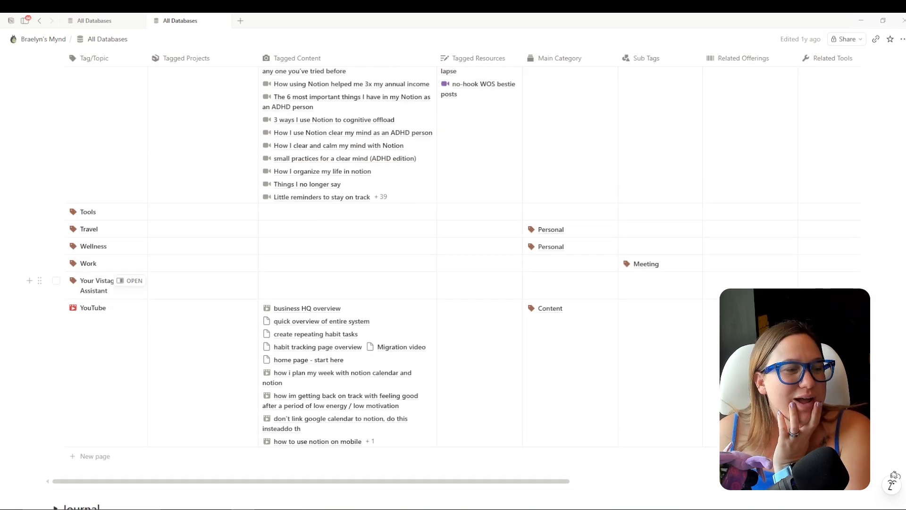
scroll(502, 305, up, 1)
scroll(689, 296, up, 15)
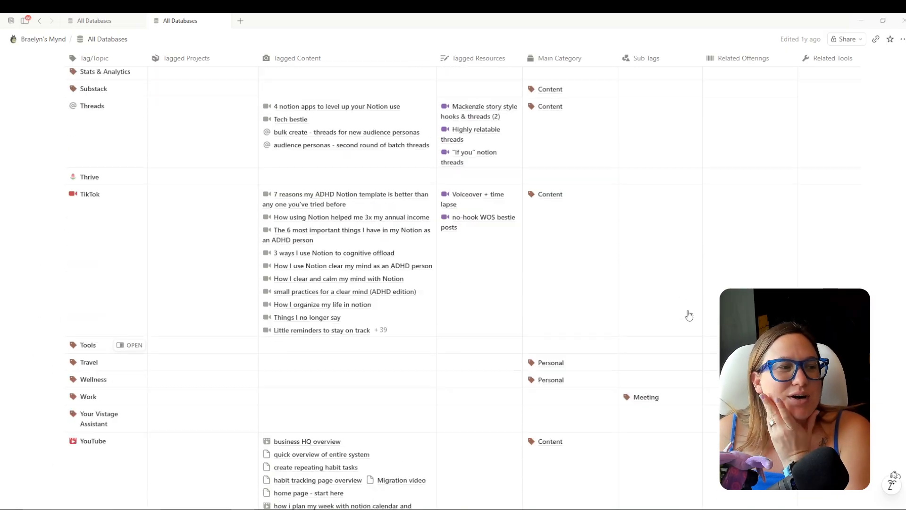
scroll(194, 285, up, 15)
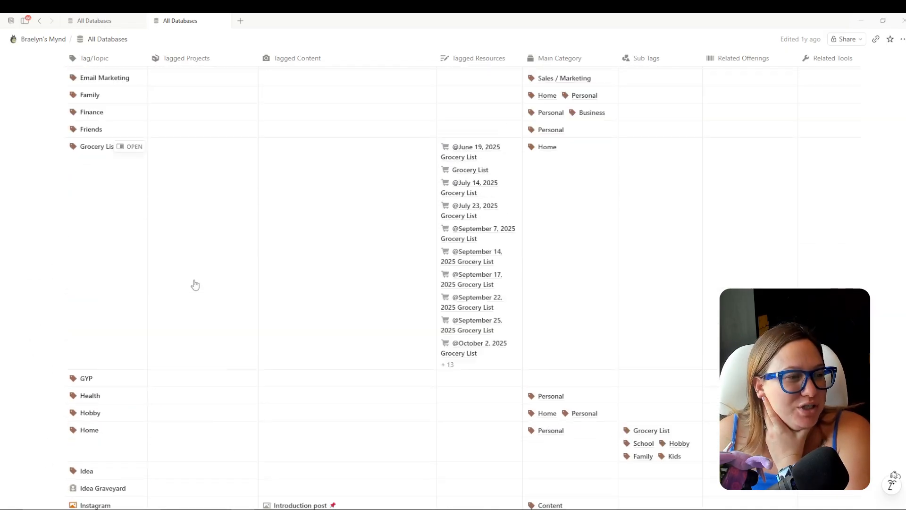
scroll(198, 264, up, 5)
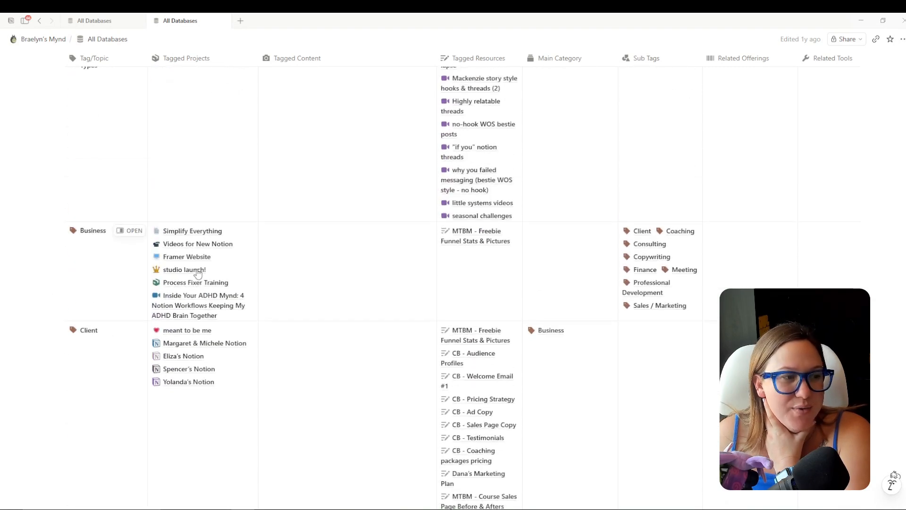
Compare with the new template's Topics & Tags database, then return to the old table.
click(92, 21)
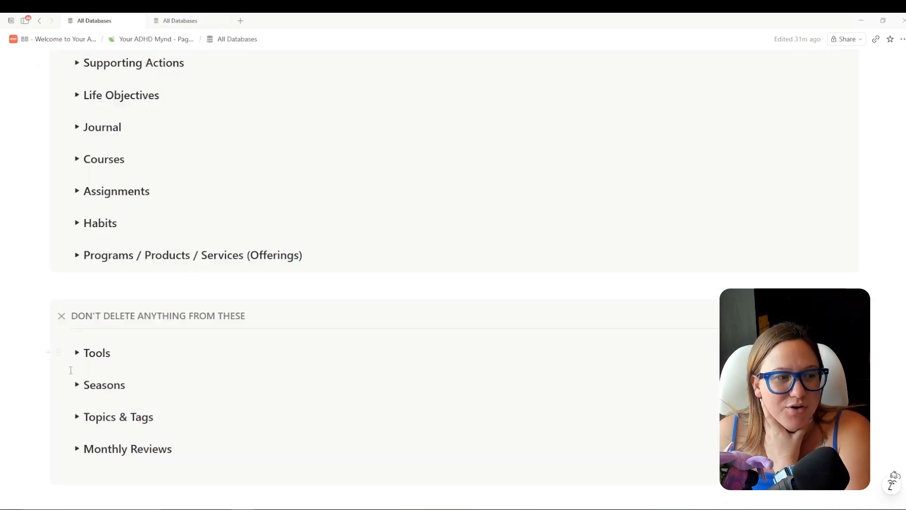
click(78, 418)
scroll(338, 356, down, 3)
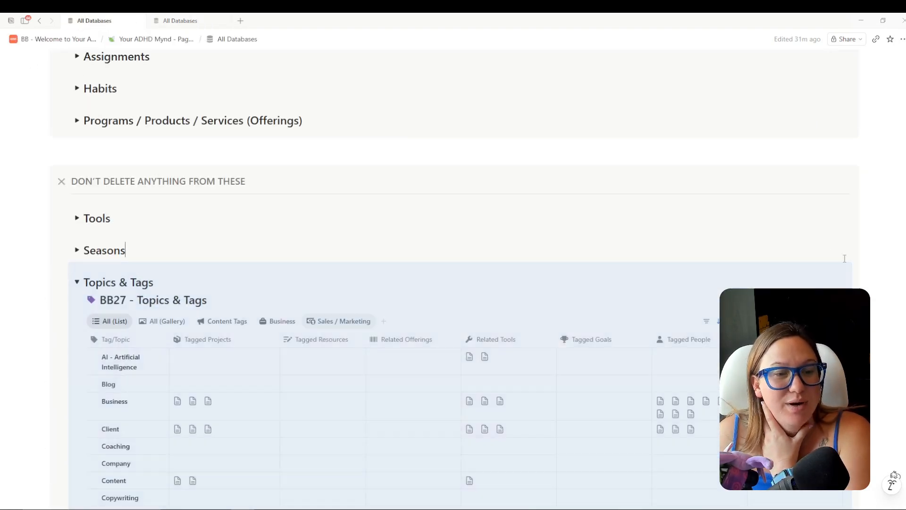
click(172, 21)
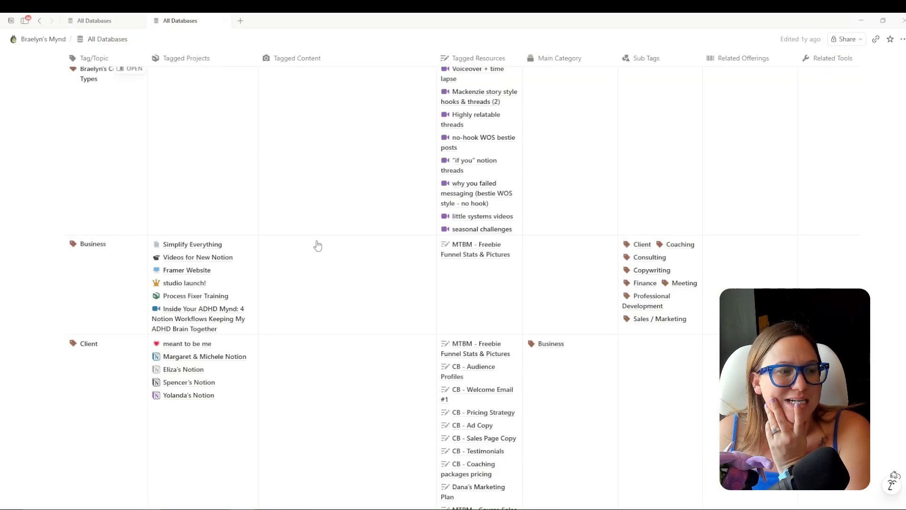
scroll(211, 377, down, 5)
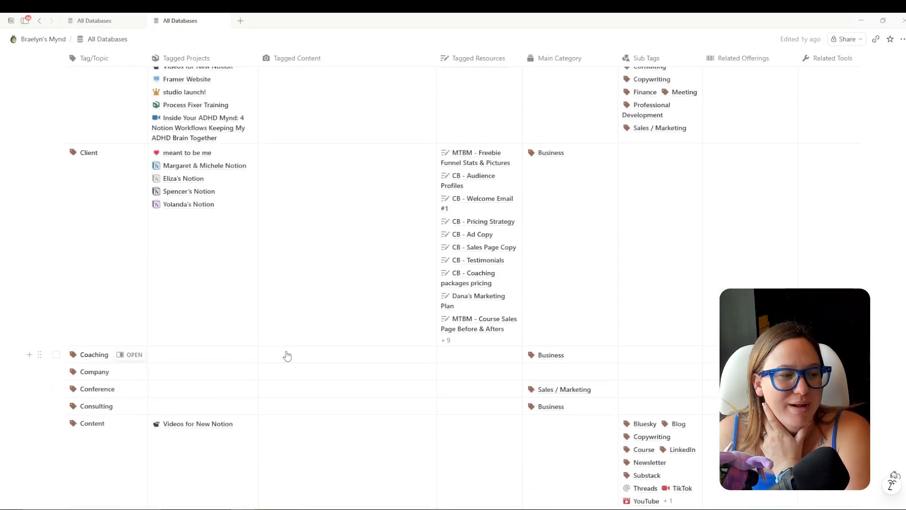
scroll(345, 356, down, 10)
scroll(362, 316, down, 3)
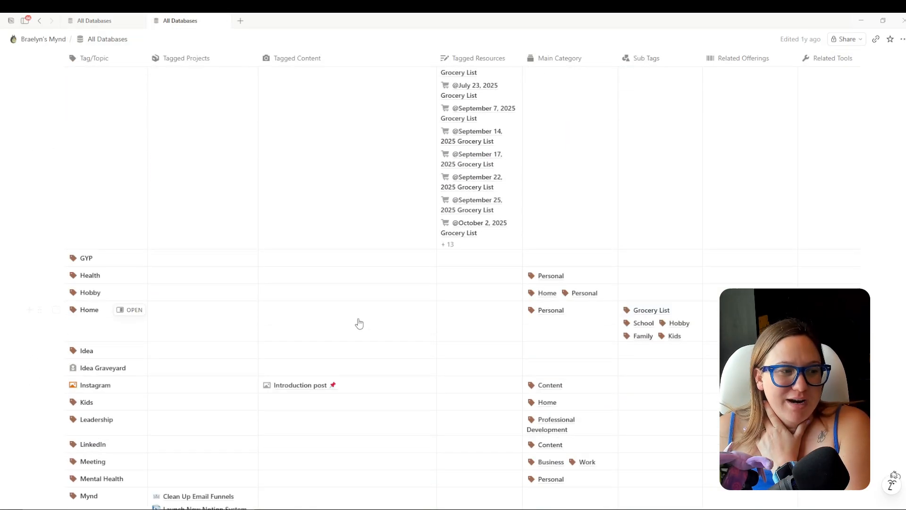
scroll(382, 334, down, 4)
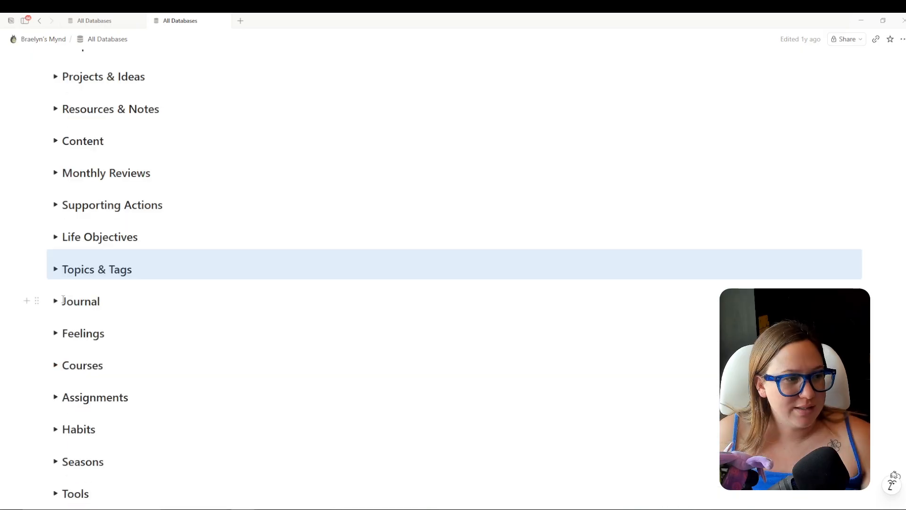
Peek into the old Journal, Courses, Seasons and Tools databases, collapse Habits and Programs, and scroll to the top.
click(56, 302)
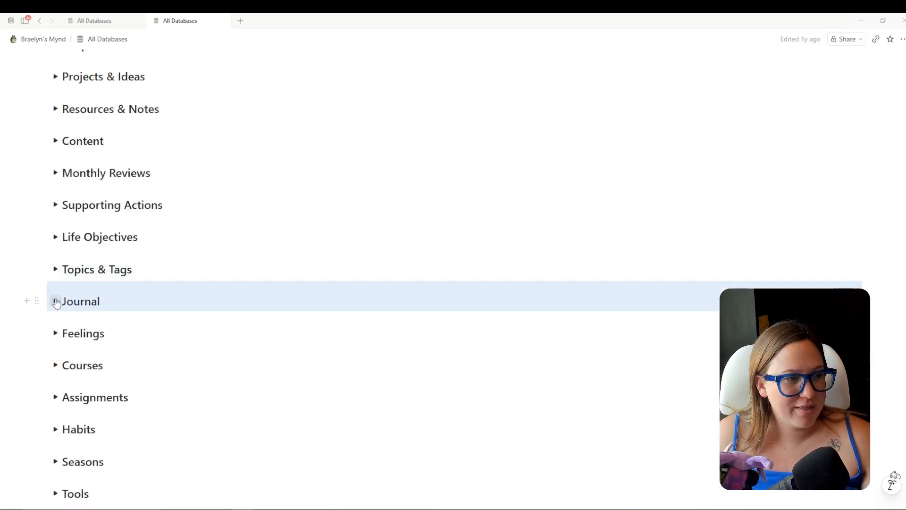
click(56, 302)
click(55, 364)
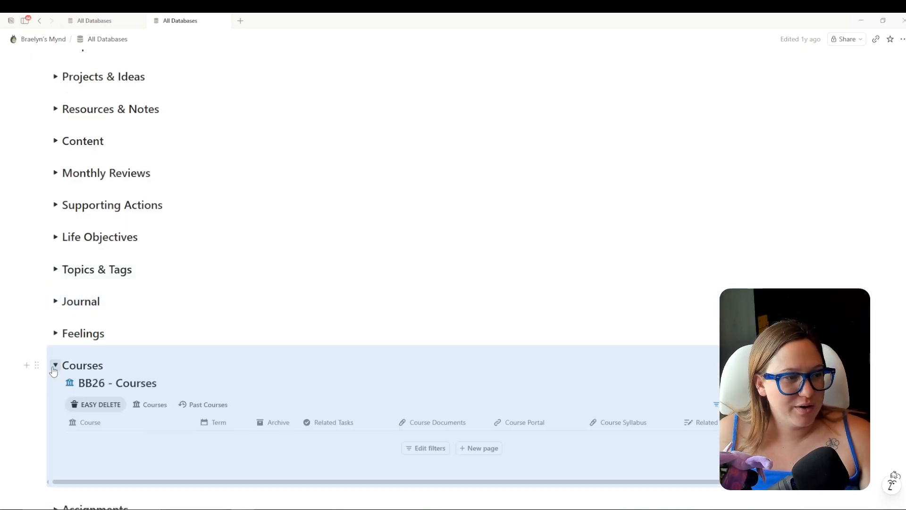
click(55, 364)
scroll(68, 353, down, 2)
scroll(68, 353, down, 1)
click(56, 289)
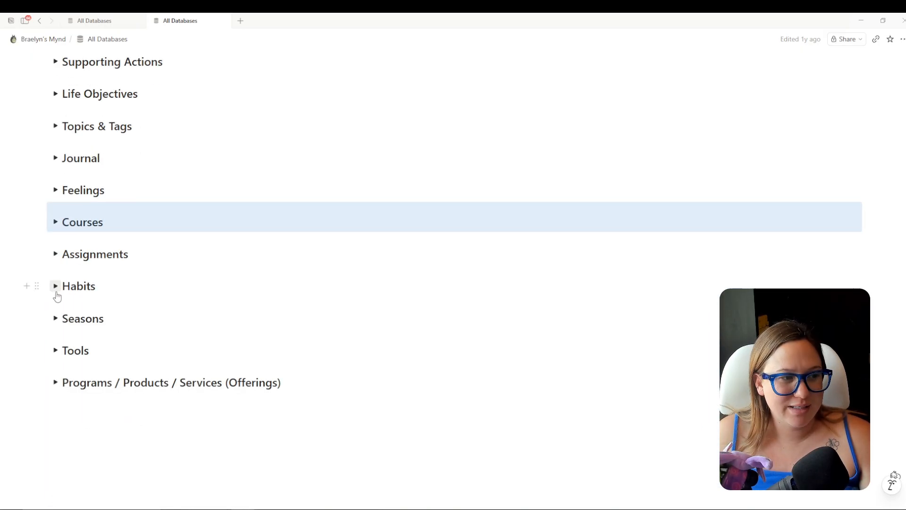
click(56, 319)
click(56, 319)
click(55, 350)
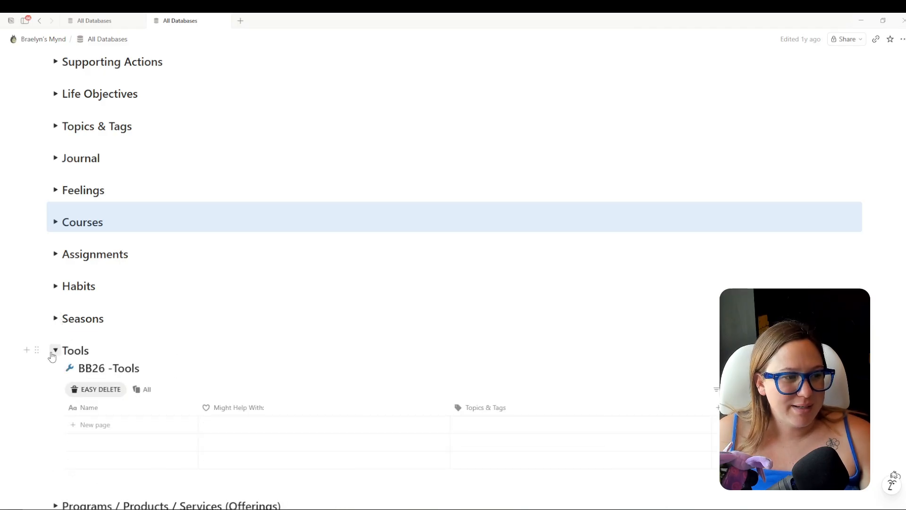
click(55, 350)
click(53, 385)
scroll(306, 346, up, 7)
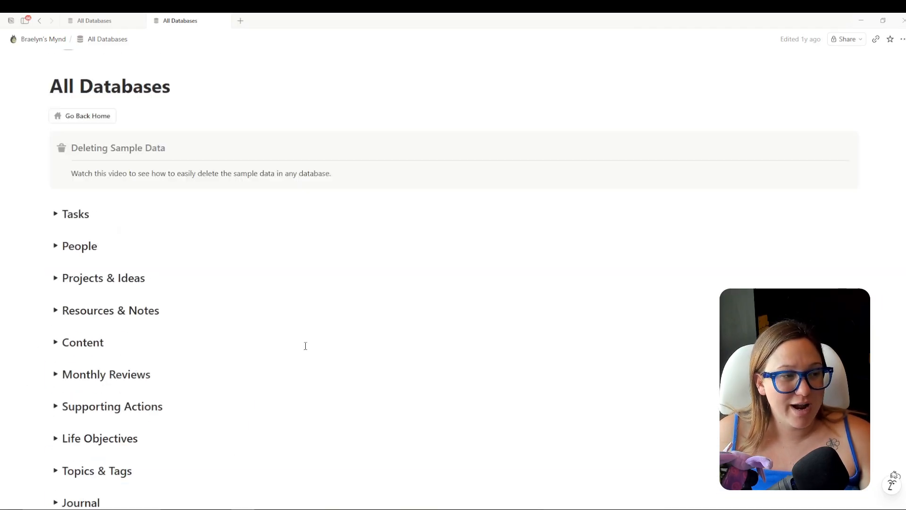
click(378, 156)
Go up to the old workspace's home page and look over its favorites.
click(43, 39)
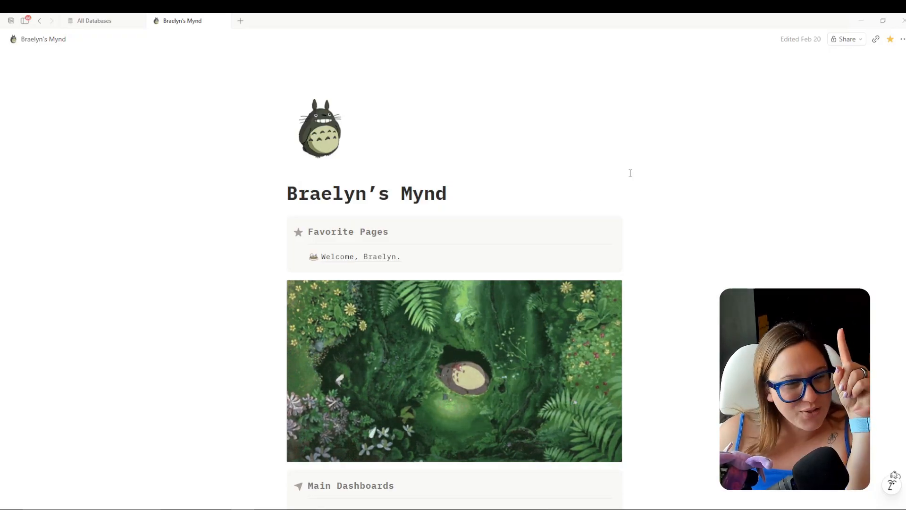
scroll(673, 142, down, 3)
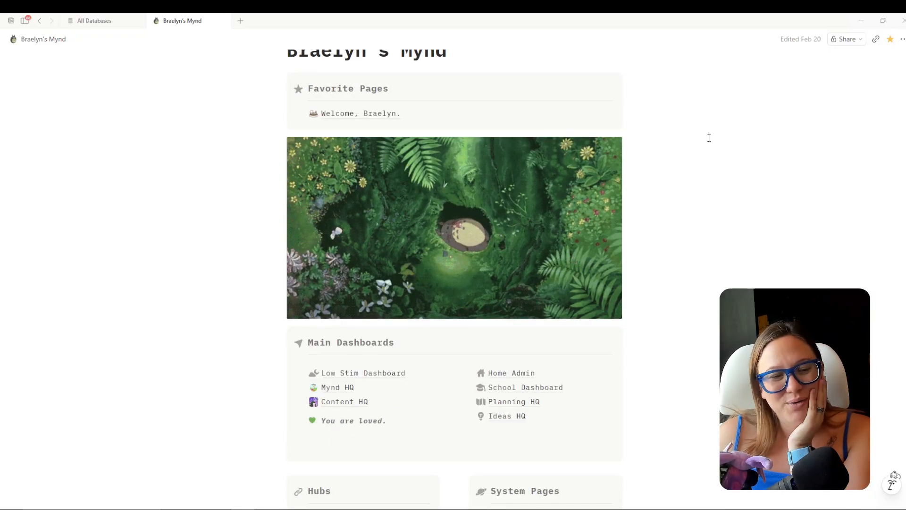
scroll(810, 225, up, 3)
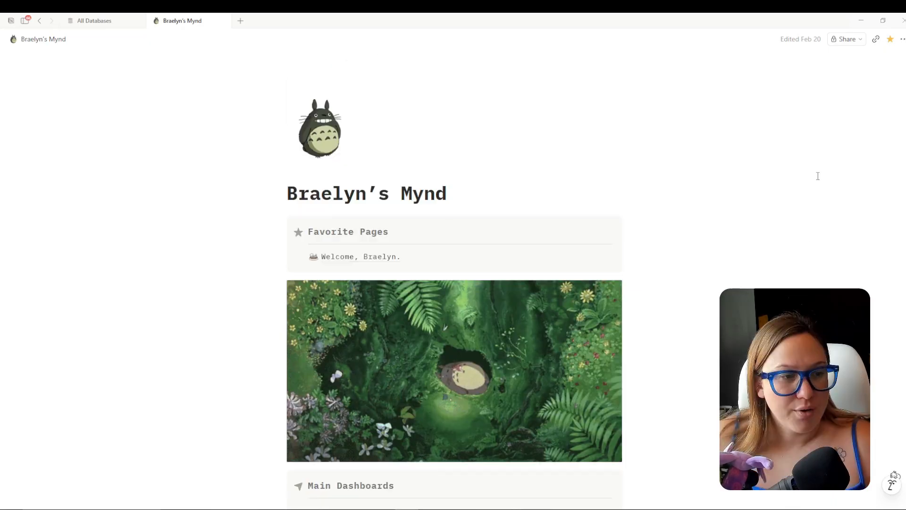
scroll(796, 177, down, 2)
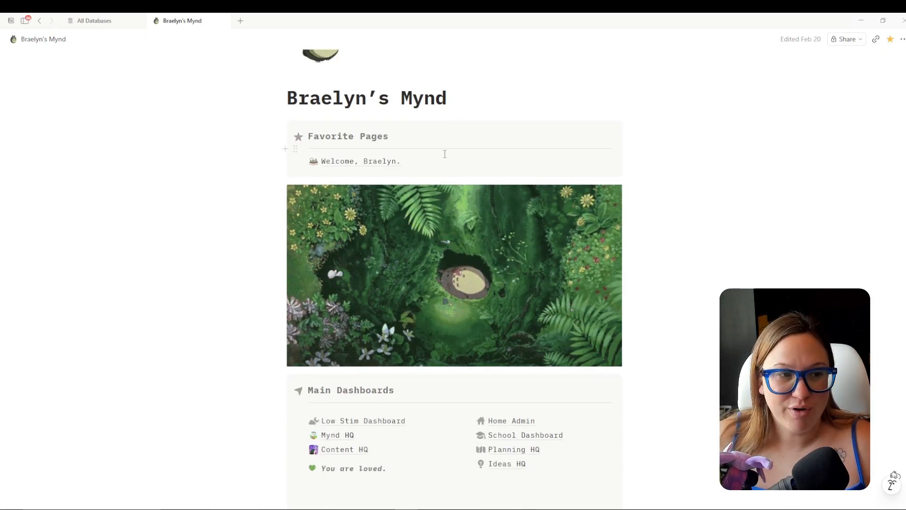
Open the old Welcome dashboard, scroll through it, and dock the sidebar open.
click(374, 158)
scroll(885, 247, down, 8)
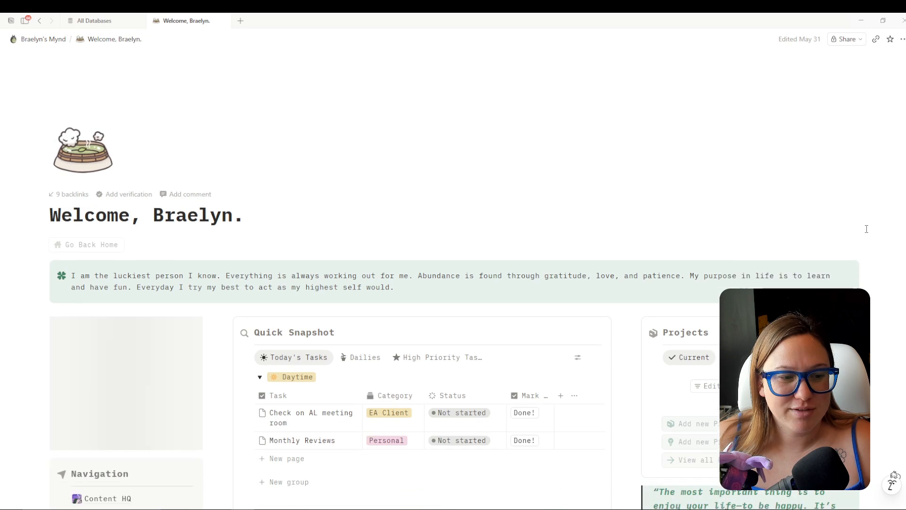
scroll(885, 247, down, 2)
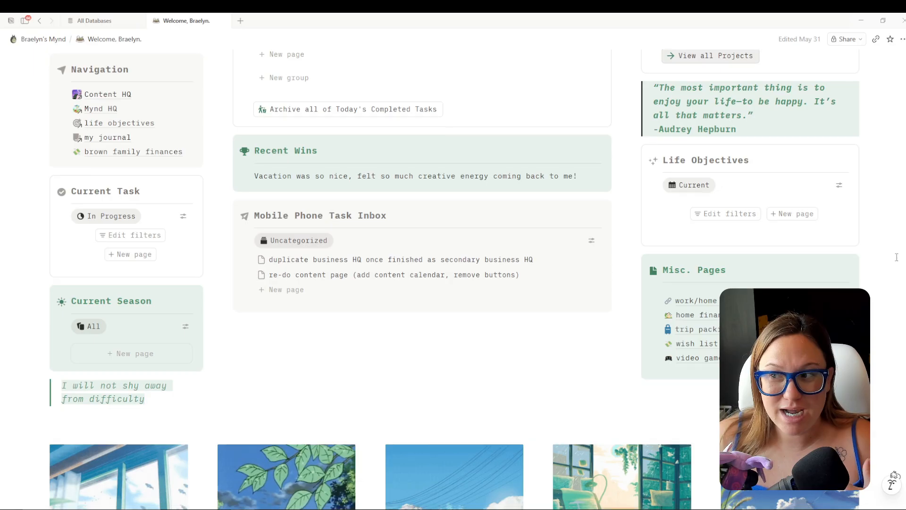
scroll(891, 249, down, 2)
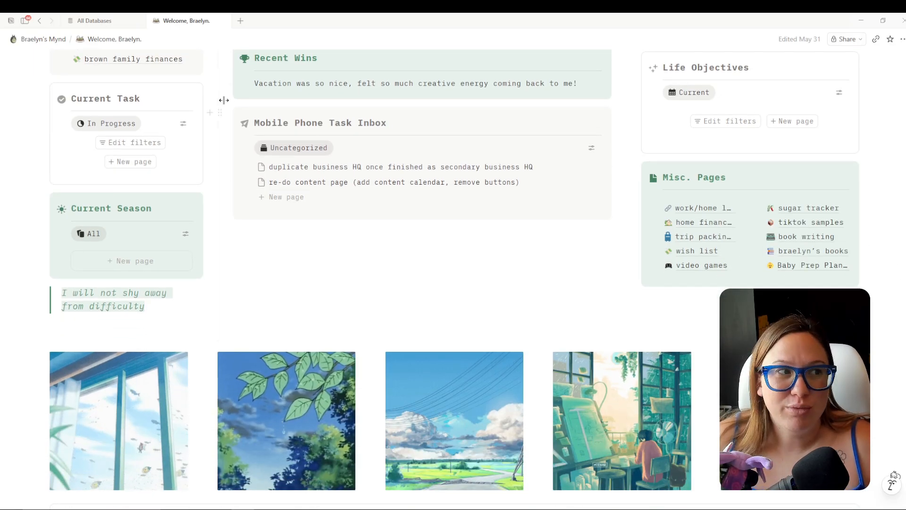
click(25, 21)
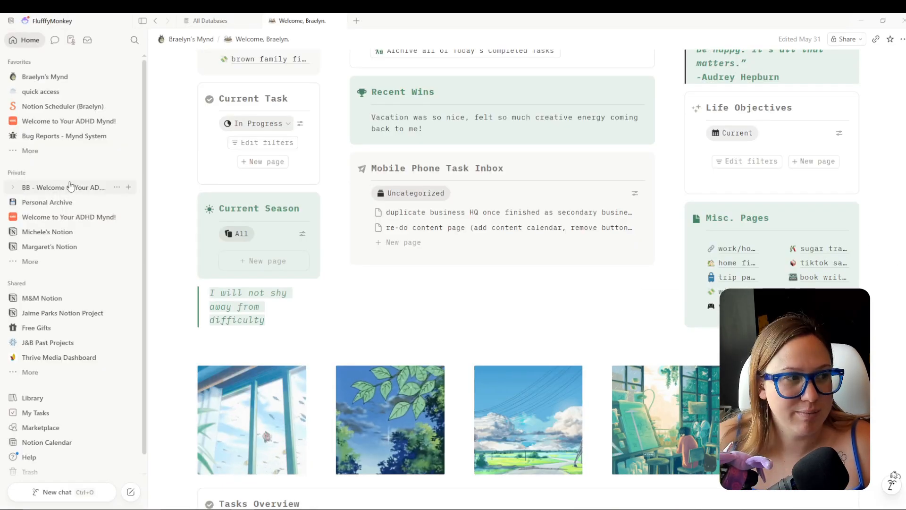
Expand the BB - Welcome to Your ADHD Mynd! pages and the Page Directory in the sidebar.
click(13, 187)
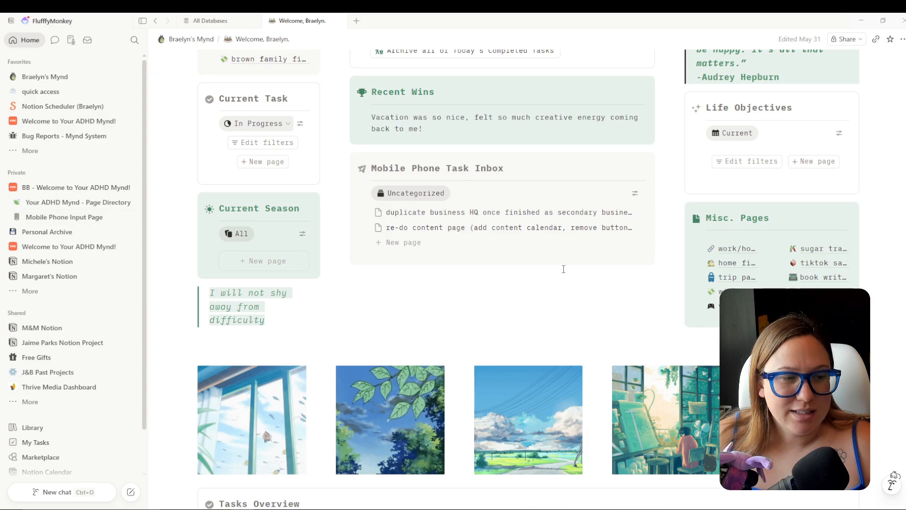
click(17, 207)
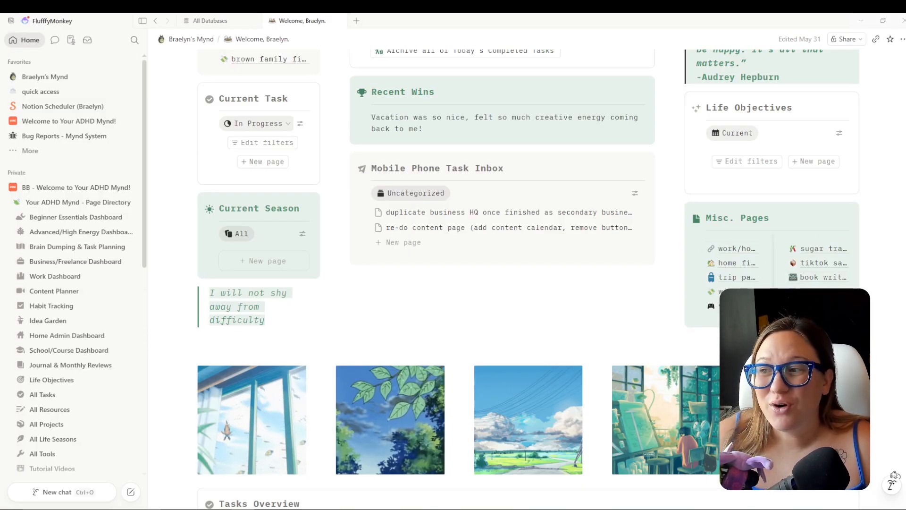
scroll(785, 206, down, 1)
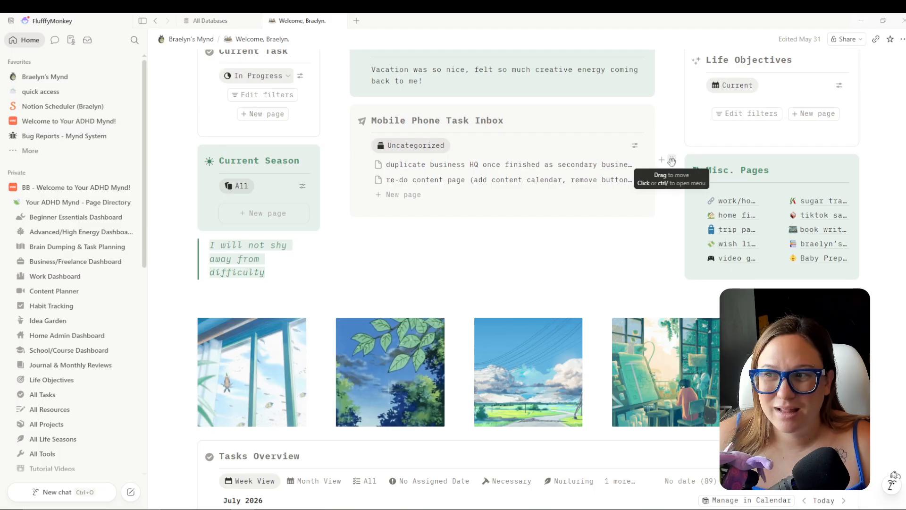
Move the Misc. Pages block and the family finances link onto the Advanced/High Energy Dashboard.
drag(672, 162, 60, 233)
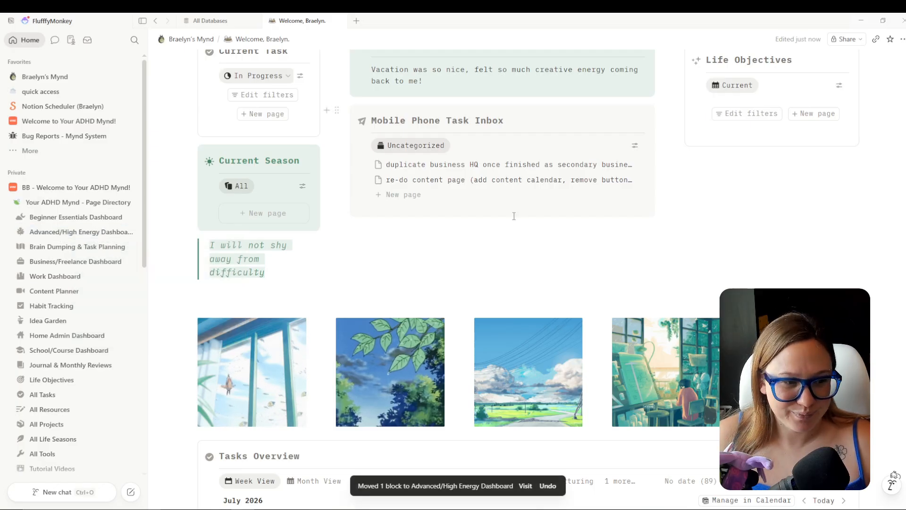
scroll(505, 283, up, 6)
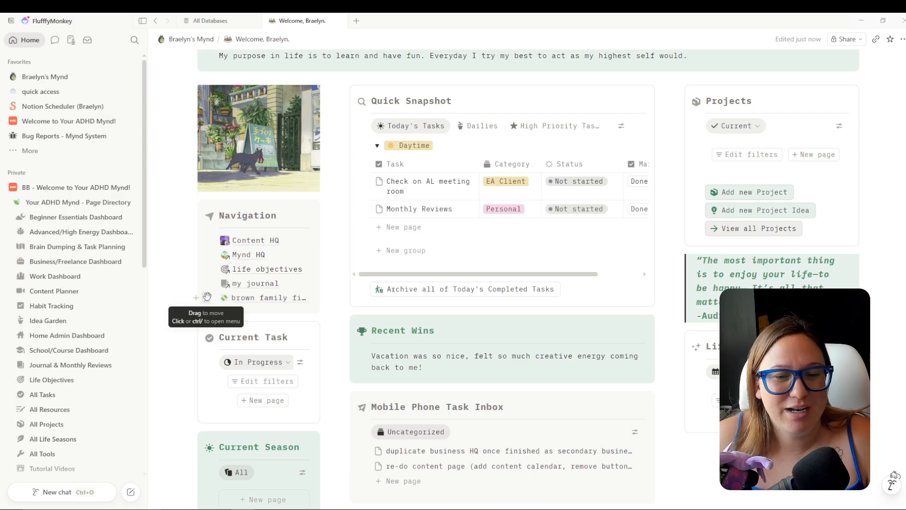
drag(207, 297, 67, 232)
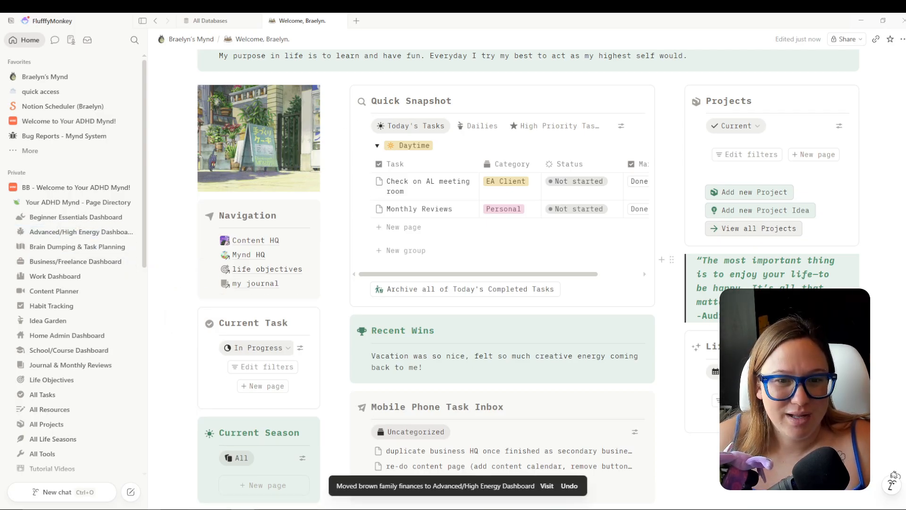
scroll(895, 285, down, 15)
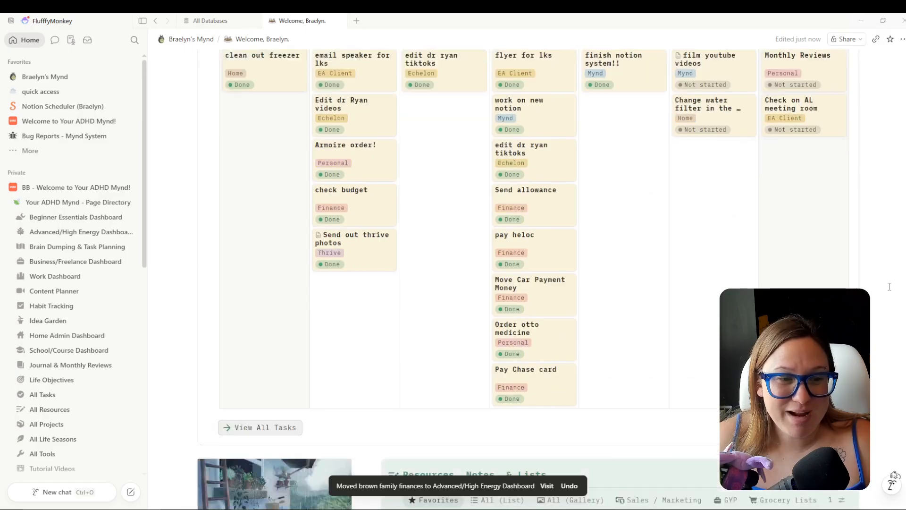
scroll(888, 281, down, 4)
scroll(887, 281, up, 15)
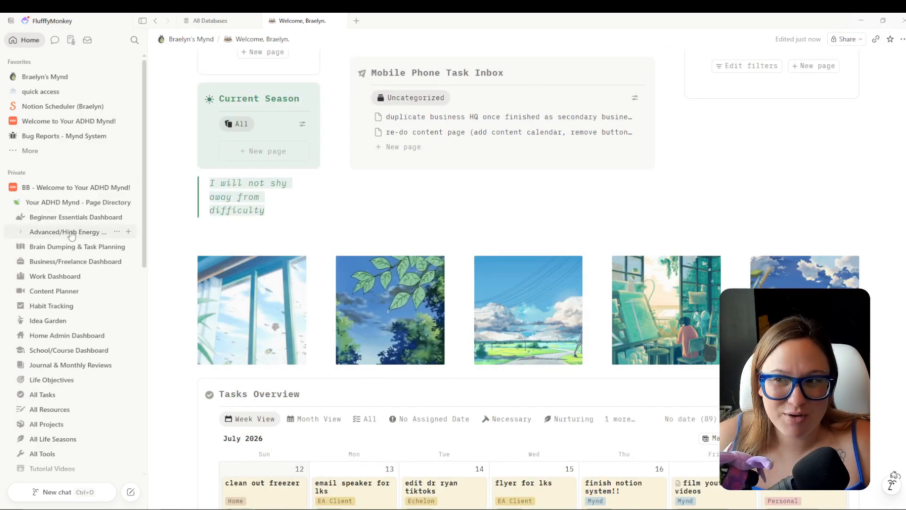
Open the Advanced/High Energy Dashboard through the Your ADHD Mynd - Page Directory.
click(199, 21)
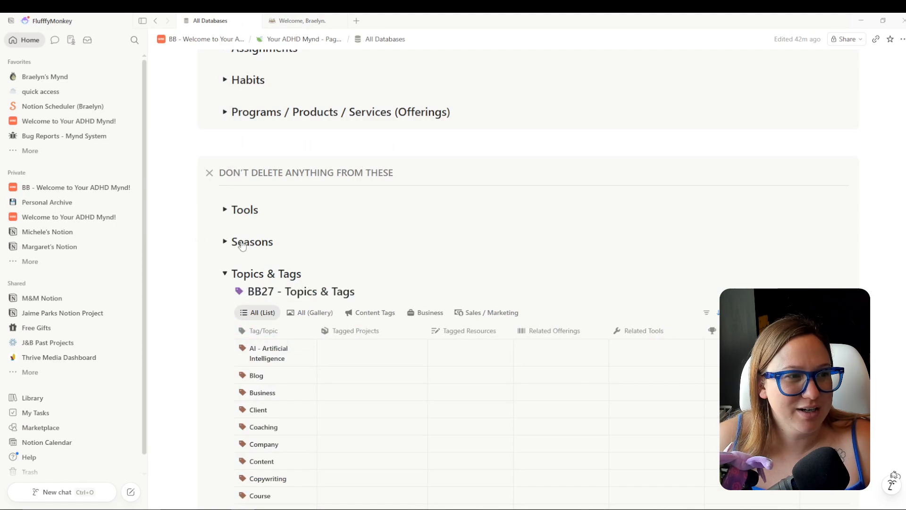
click(143, 21)
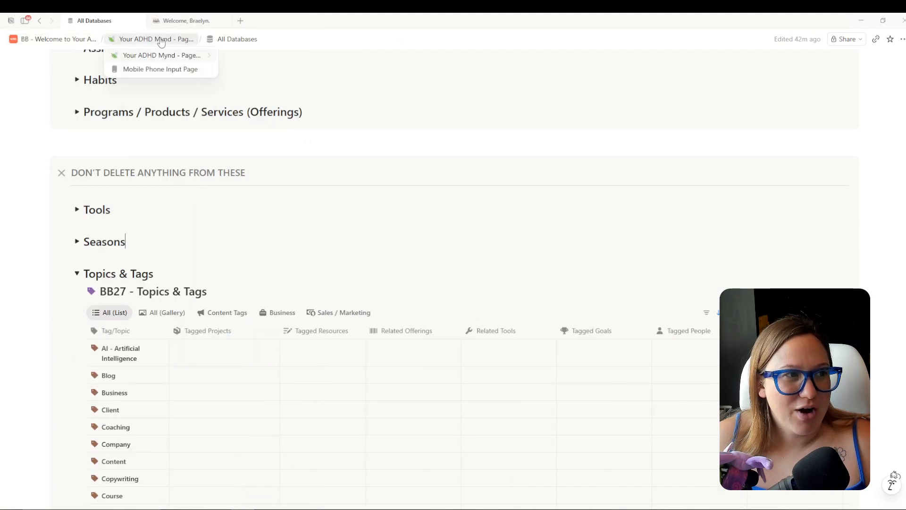
click(159, 42)
scroll(548, 142, down, 3)
click(546, 140)
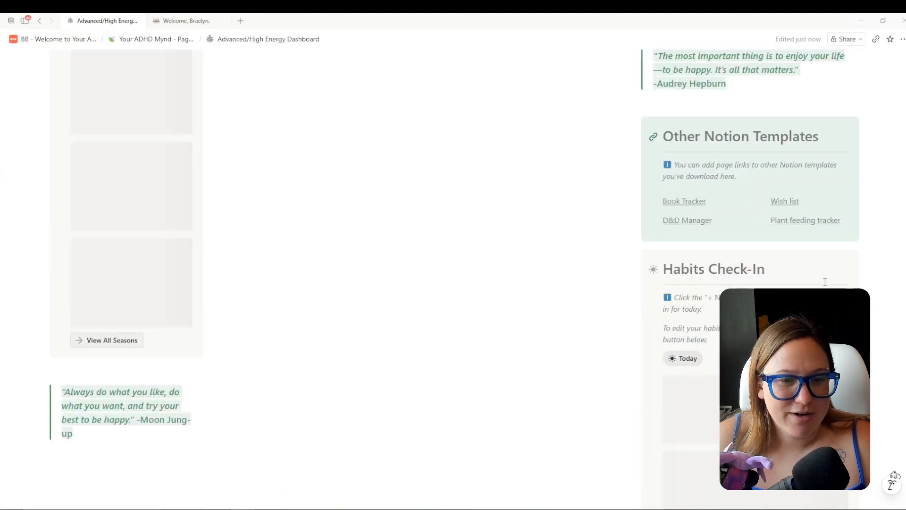
scroll(189, 269, down, 15)
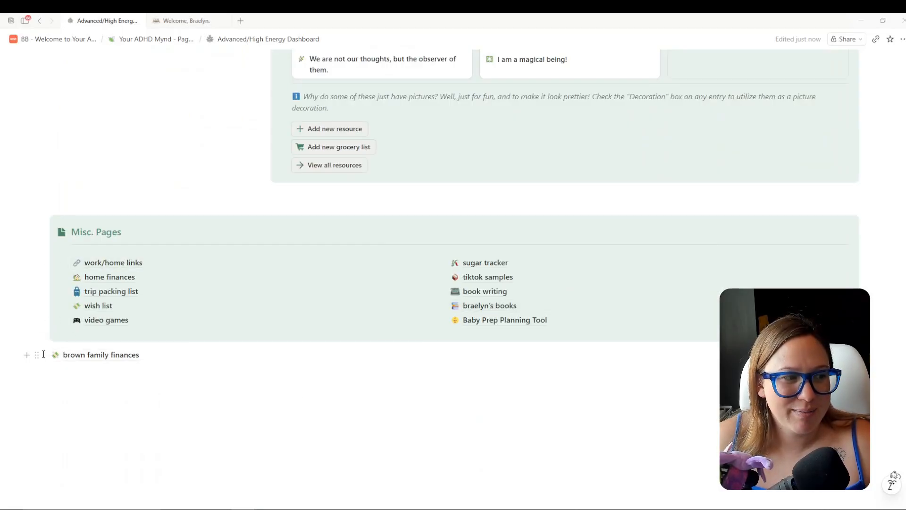
Put the family finances link into Misc. Pages, place the block, and delete Other Notion Templates.
drag(36, 355, 106, 331)
click(241, 386)
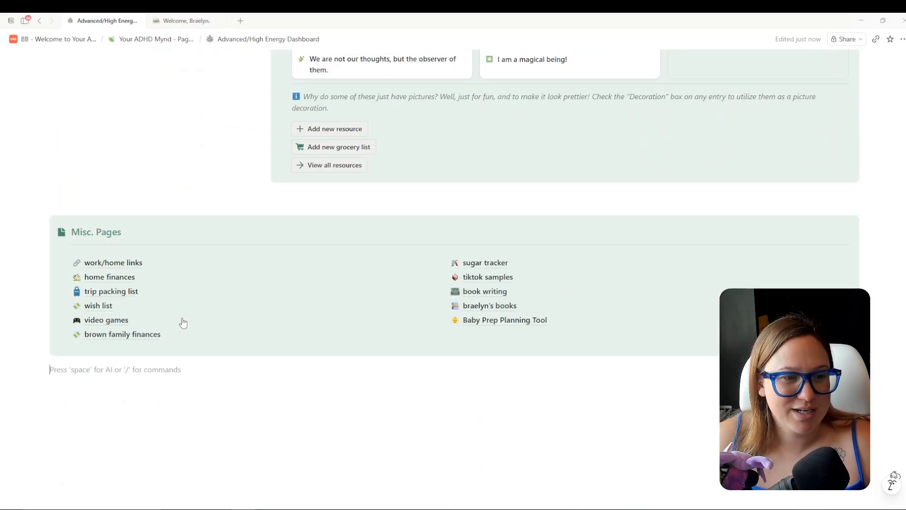
drag(36, 220, 675, 227)
scroll(542, 360, up, 10)
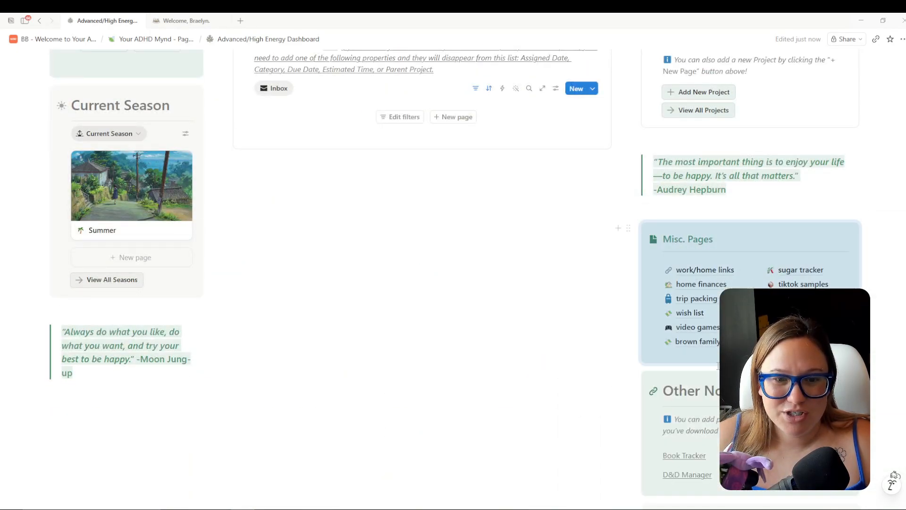
scroll(718, 366, down, 1)
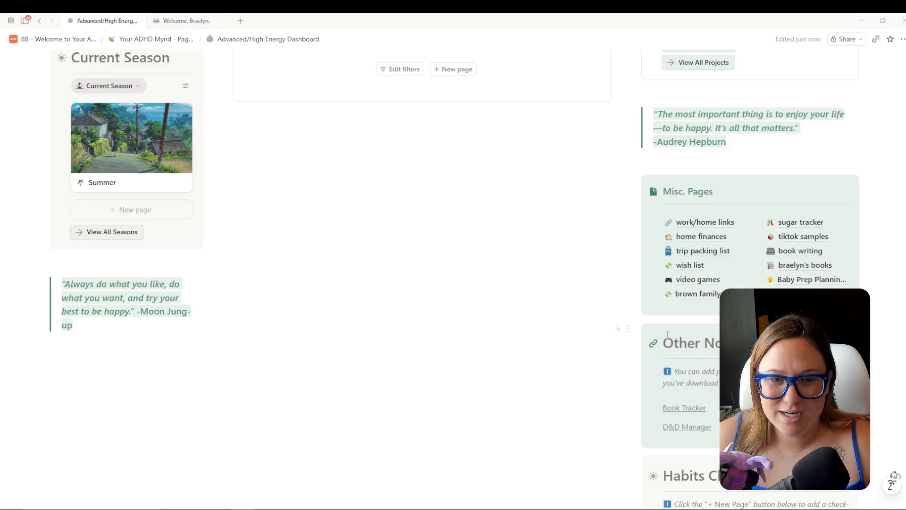
click(630, 329)
click(629, 330)
key(Delete)
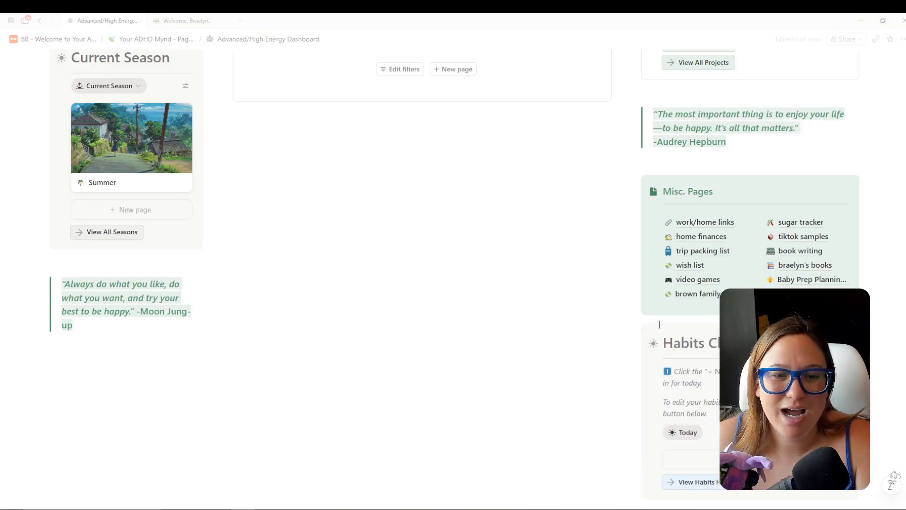
scroll(683, 229, up, 1)
Turn the Misc. Pages heading into Heading 1.
drag(682, 242, 713, 240)
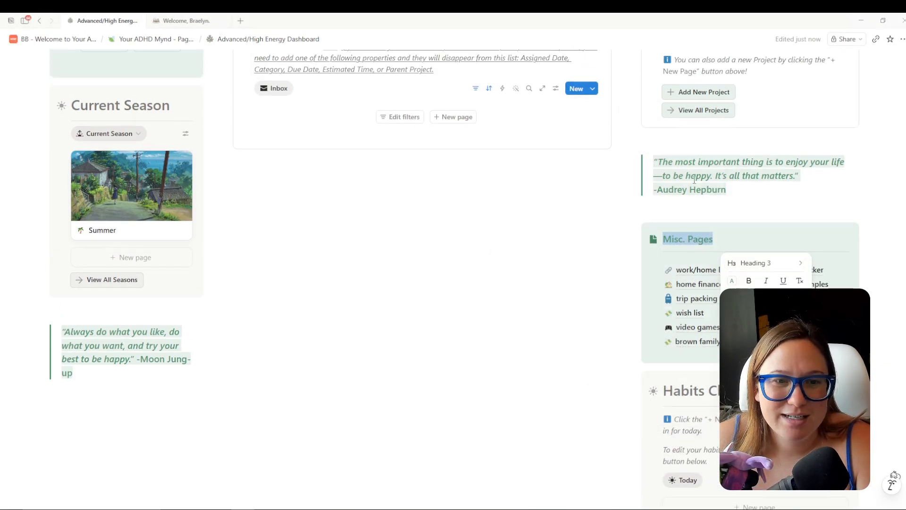
click(751, 262)
click(746, 265)
click(740, 266)
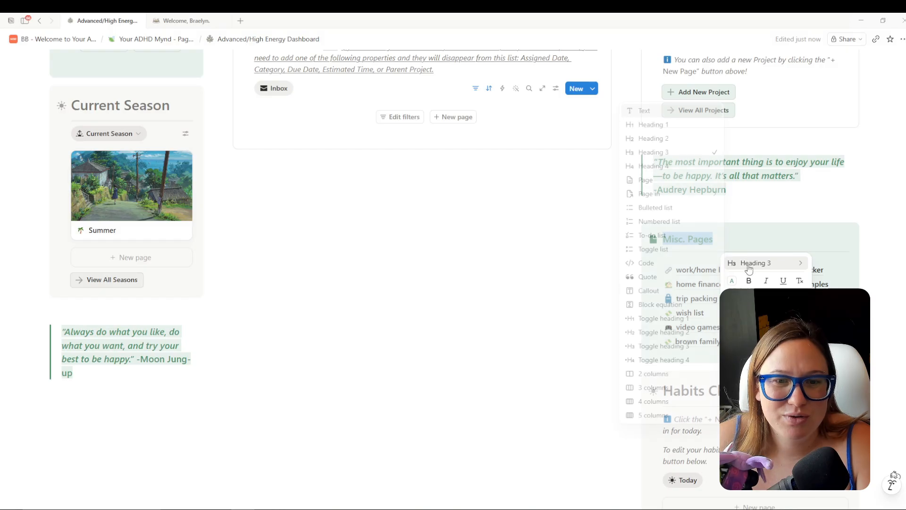
click(672, 126)
click(884, 223)
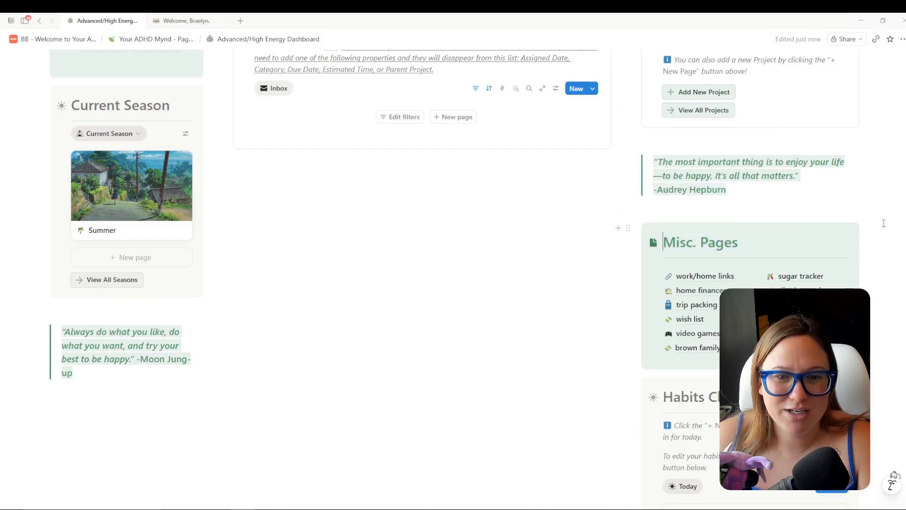
Return to the old Welcome dashboard and go up to its parent workspace home page.
scroll(490, 373, up, 10)
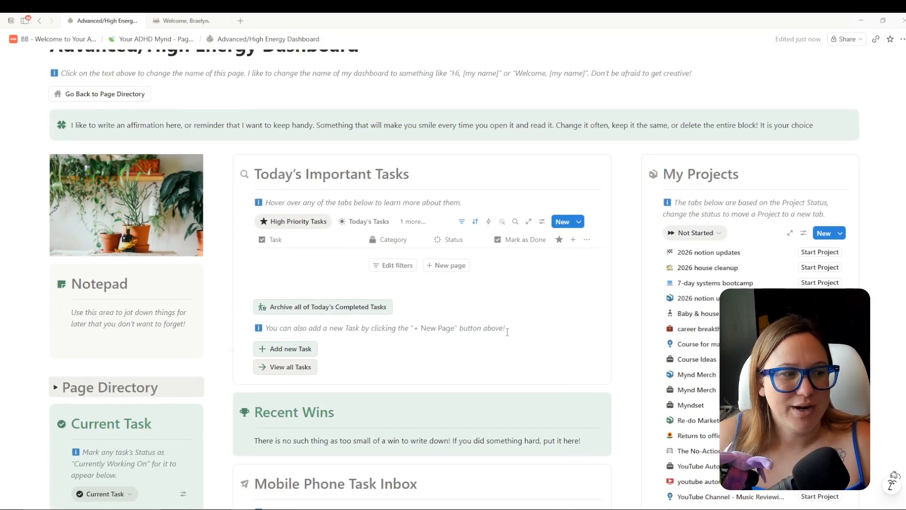
scroll(538, 321, up, 1)
scroll(538, 316, down, 5)
scroll(543, 307, up, 4)
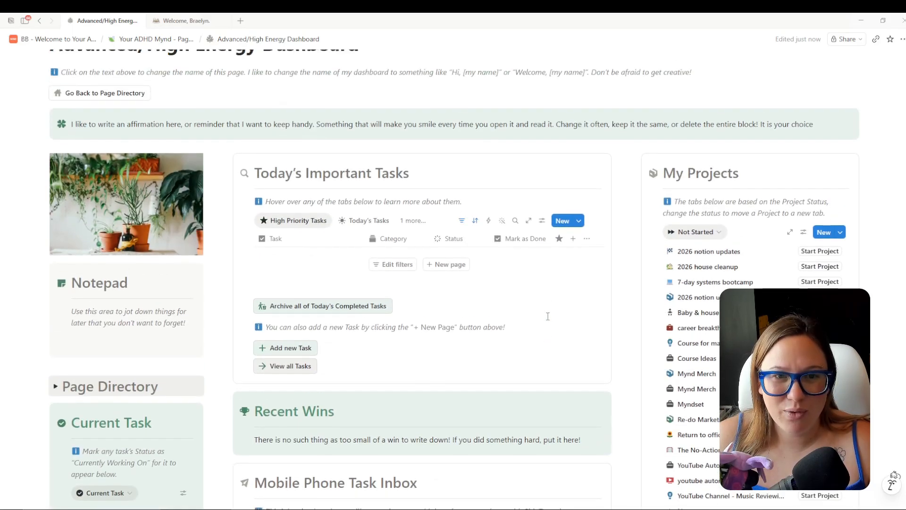
scroll(544, 300, down, 2)
scroll(519, 255, up, 6)
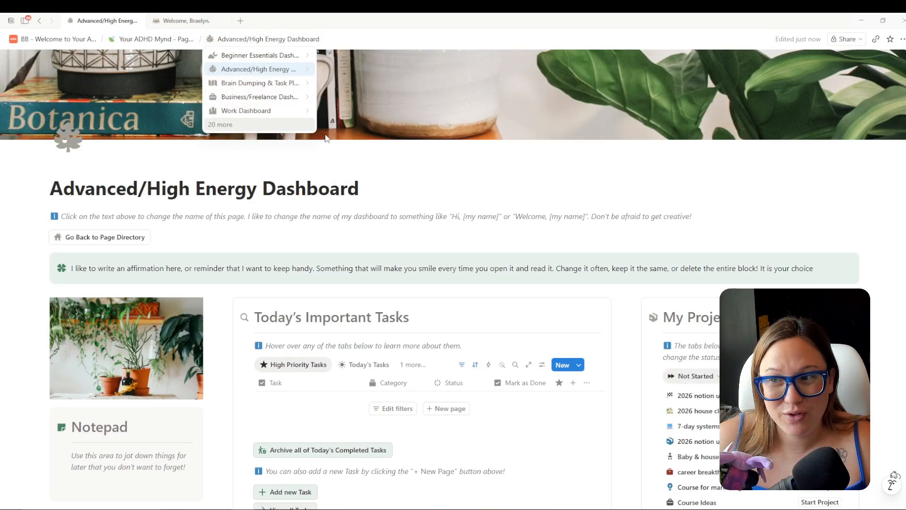
scroll(459, 173, down, 2)
click(185, 20)
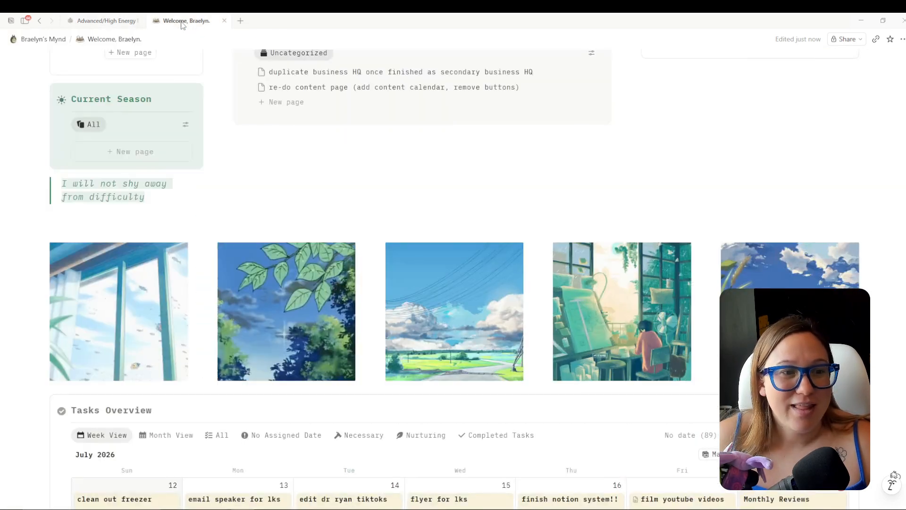
scroll(561, 310, up, 10)
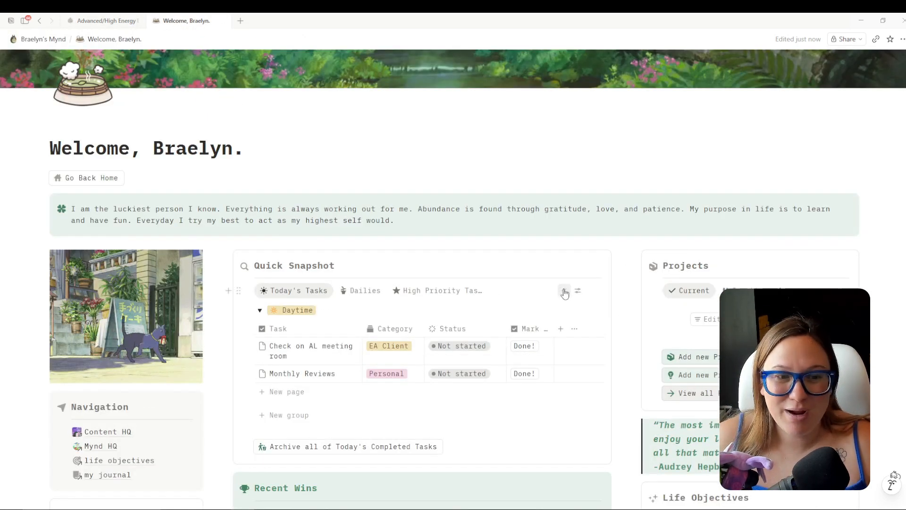
scroll(458, 189, down, 1)
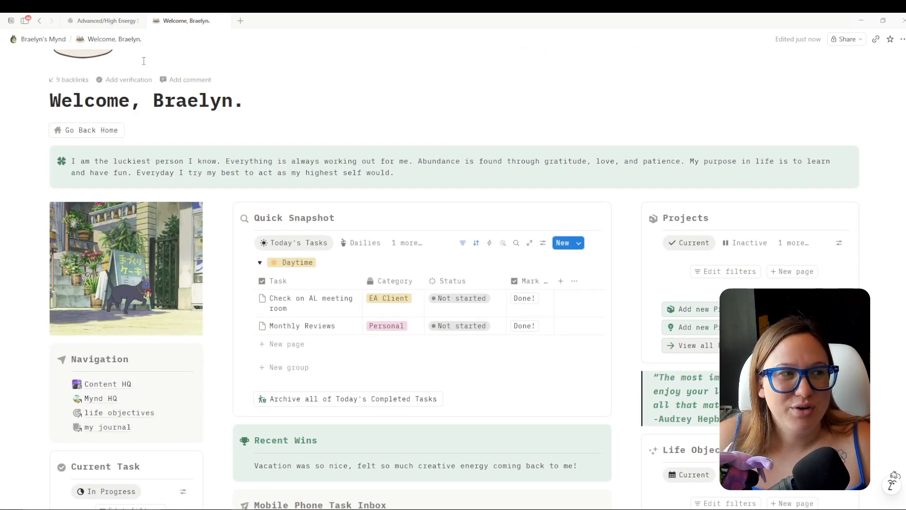
click(39, 41)
click(445, 258)
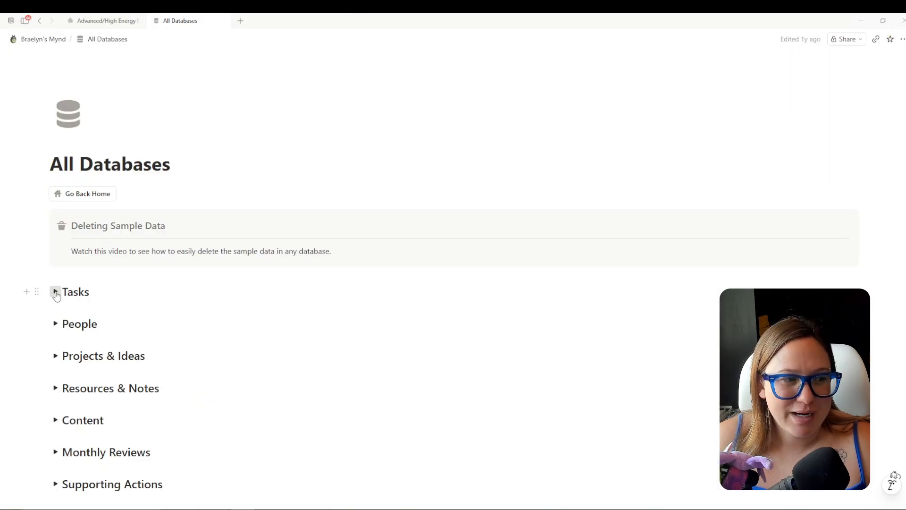
Open the old All Databases page and browse the BB26 - Tasks template list.
click(55, 291)
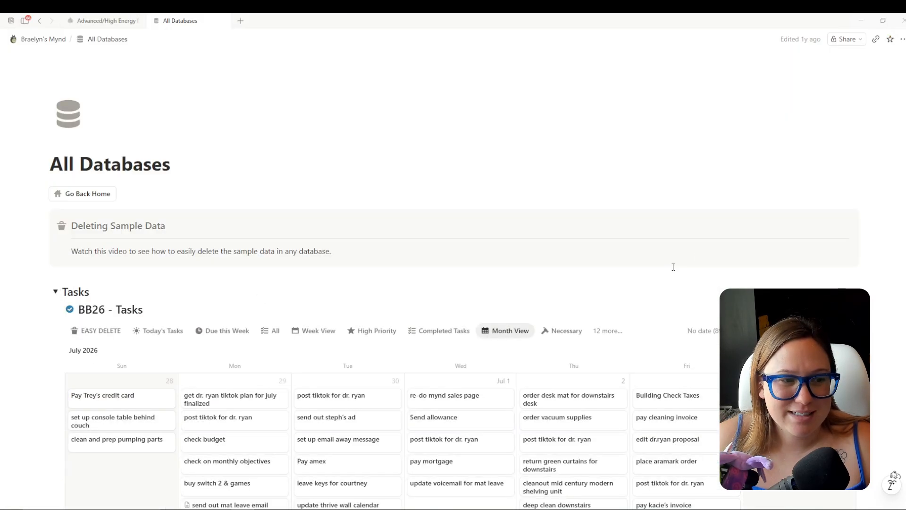
scroll(714, 246, down, 1)
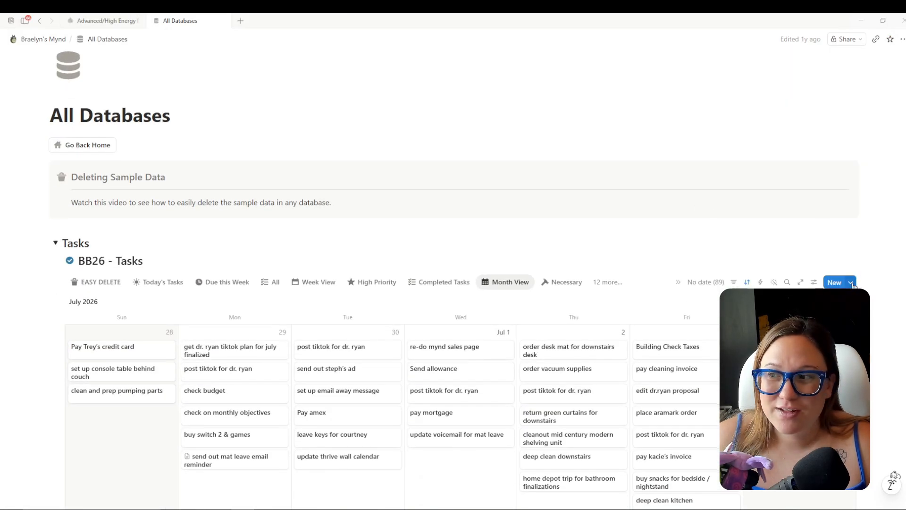
scroll(861, 245, down, 2)
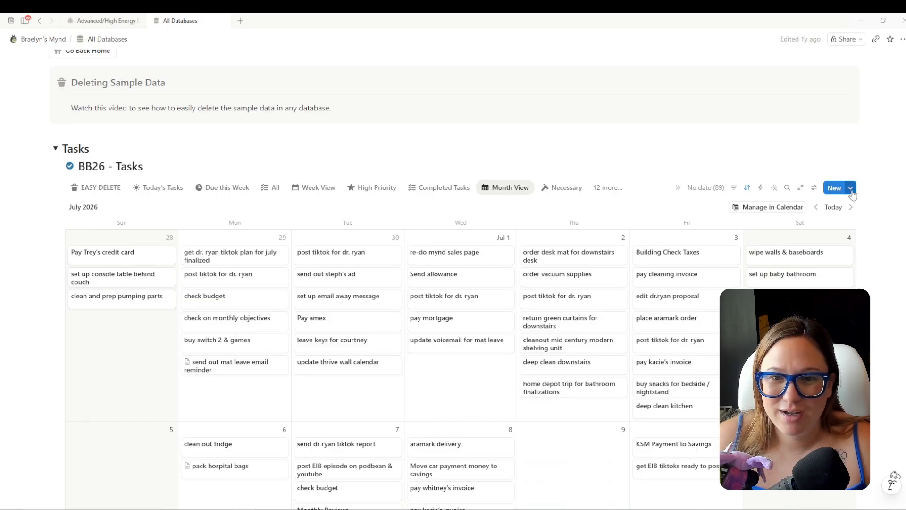
click(852, 188)
scroll(861, 256, down, 3)
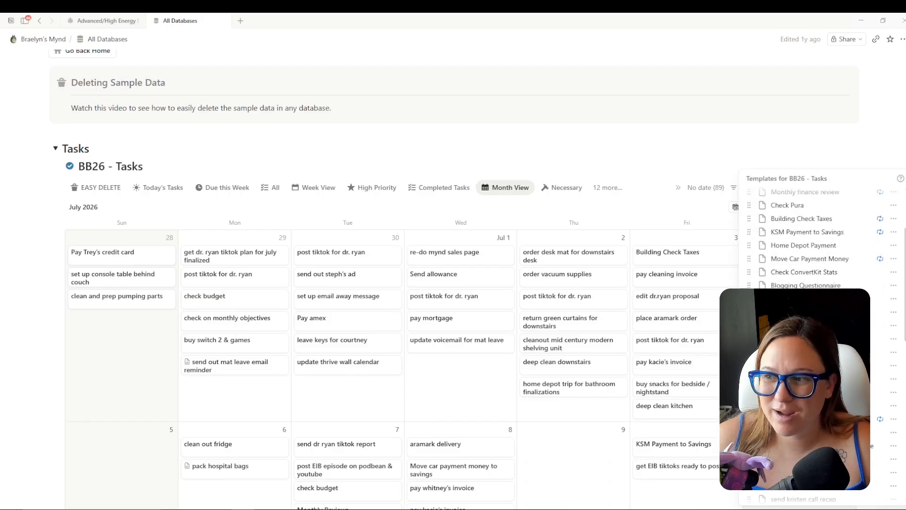
scroll(864, 418, down, 10)
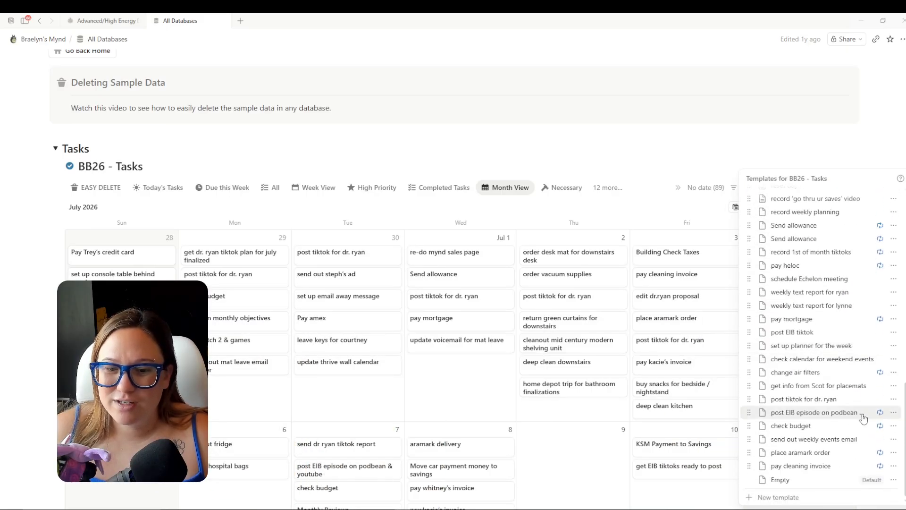
click(790, 154)
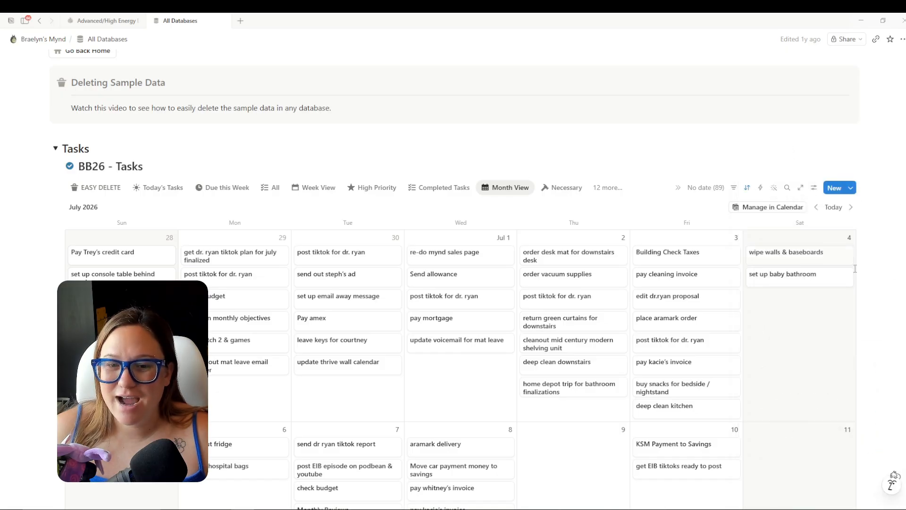
click(851, 187)
scroll(866, 437, down, 10)
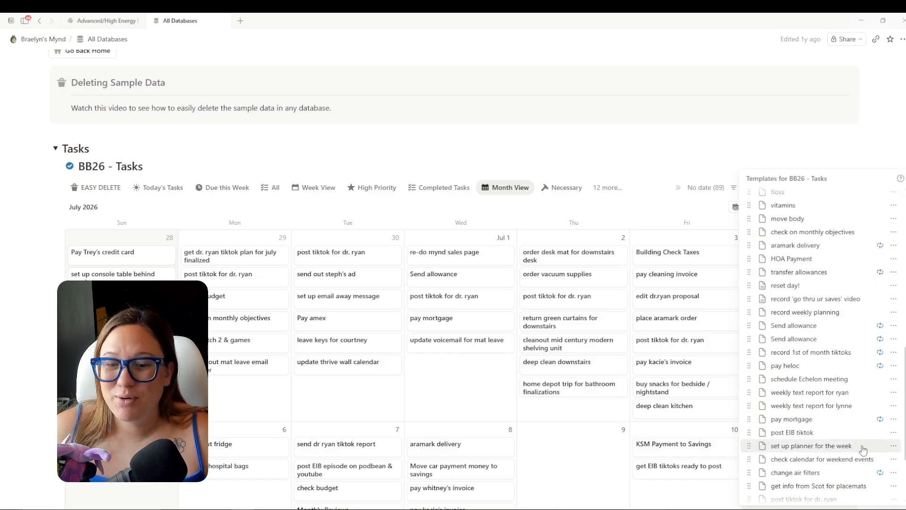
scroll(842, 444, up, 6)
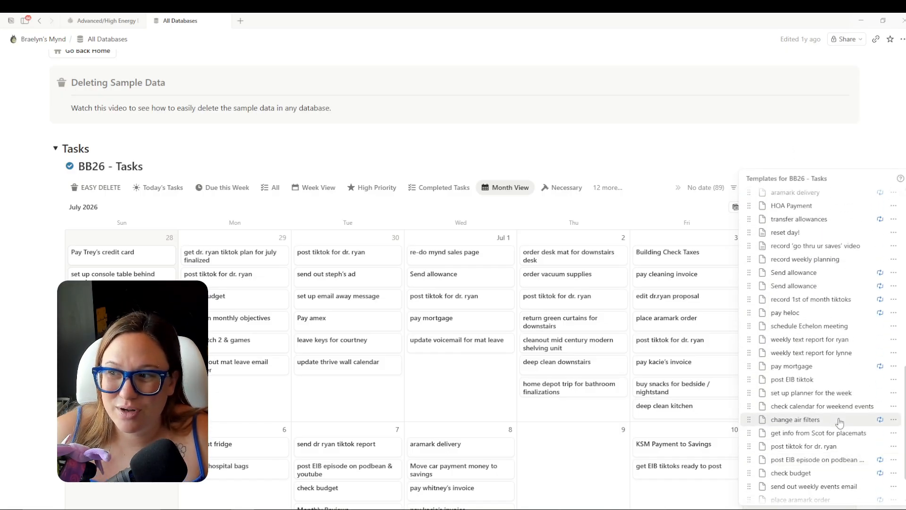
scroll(843, 412, up, 7)
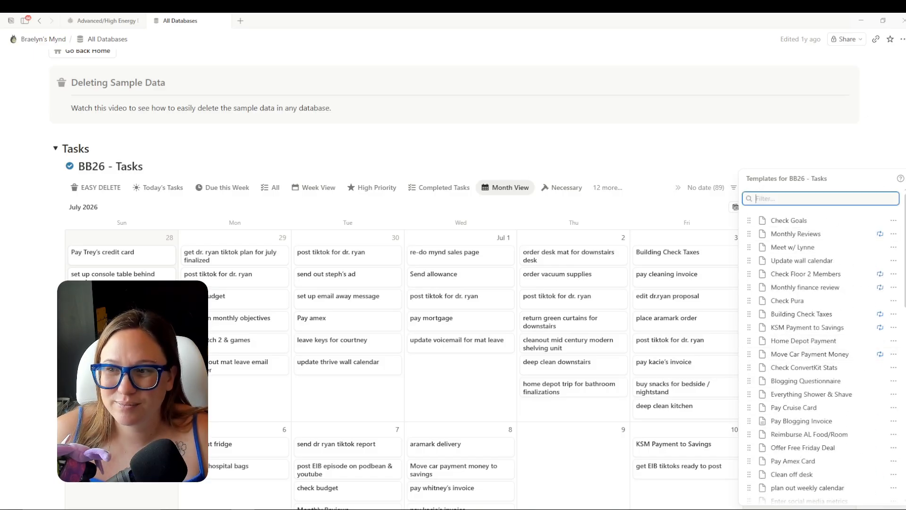
Start a new task template in the new template's BB27 - Tasks database.
click(105, 20)
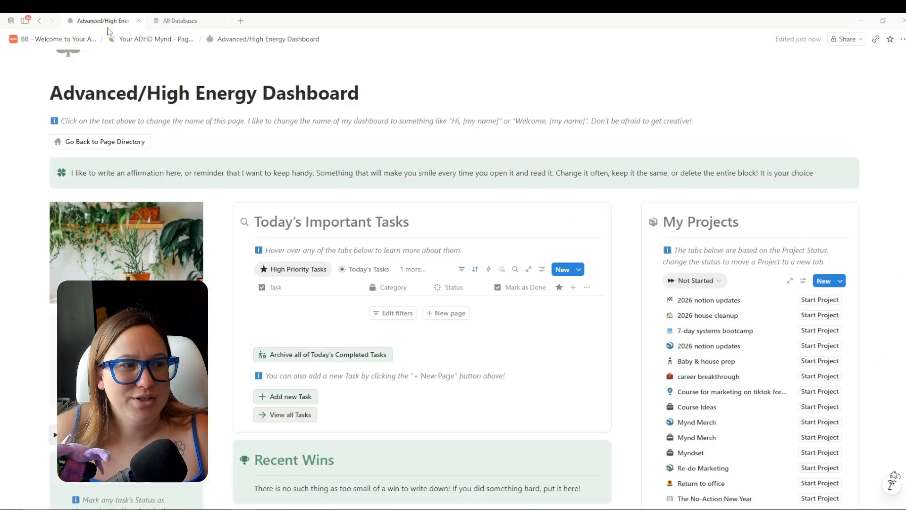
click(156, 39)
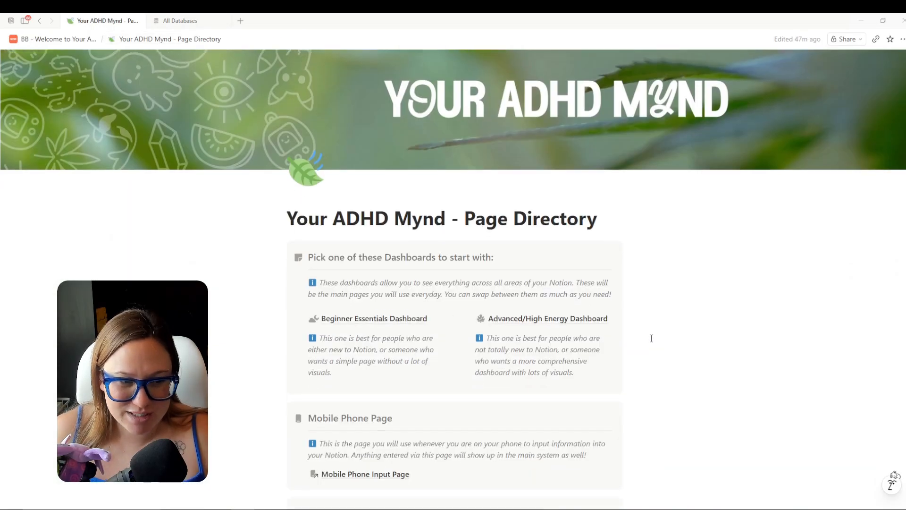
scroll(651, 338, down, 10)
click(529, 382)
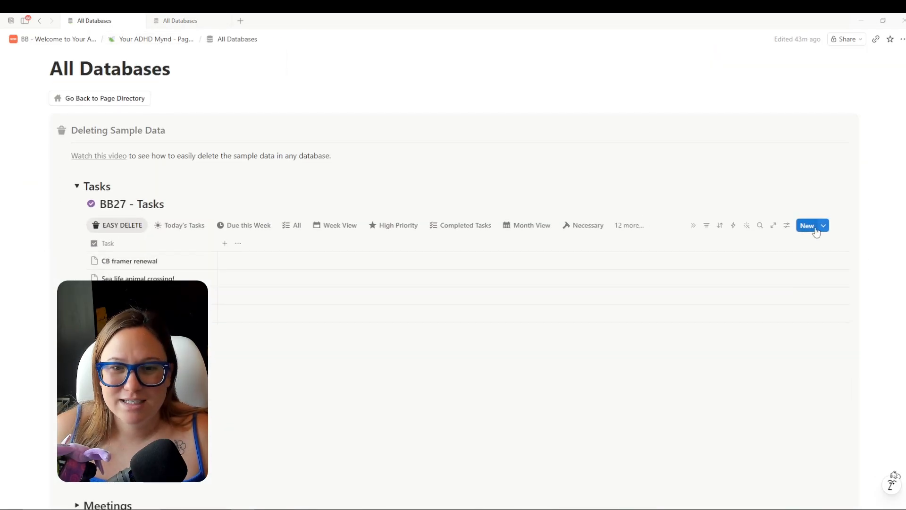
scroll(840, 217, down, 1)
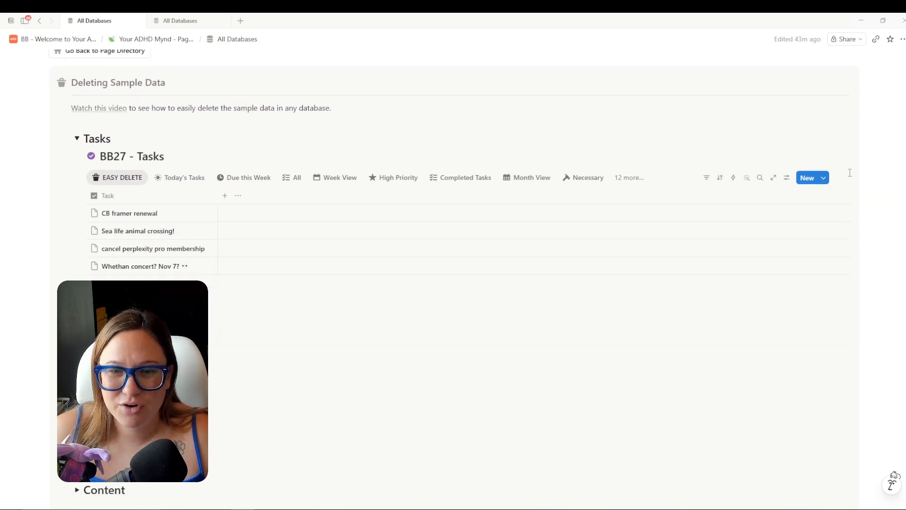
click(825, 179)
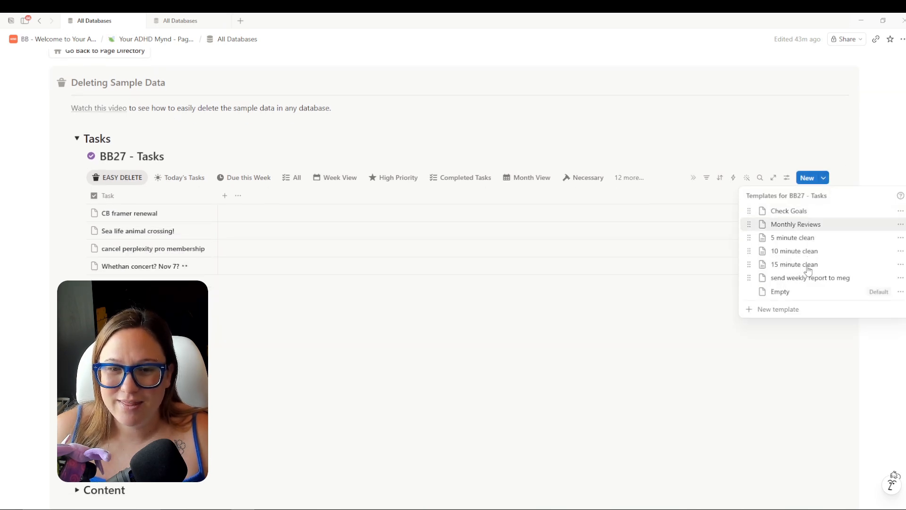
click(801, 312)
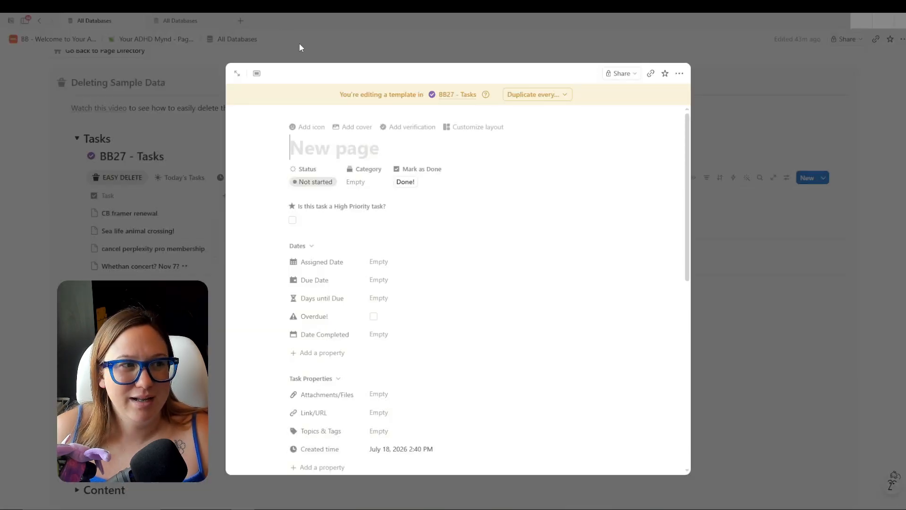
Copy the old Monthly Reviews template title and paste it into the new template.
click(191, 21)
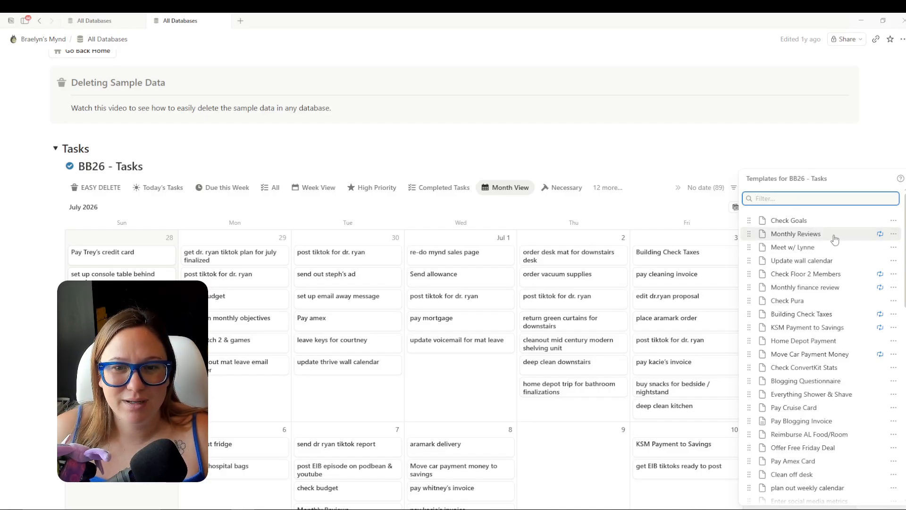
click(894, 234)
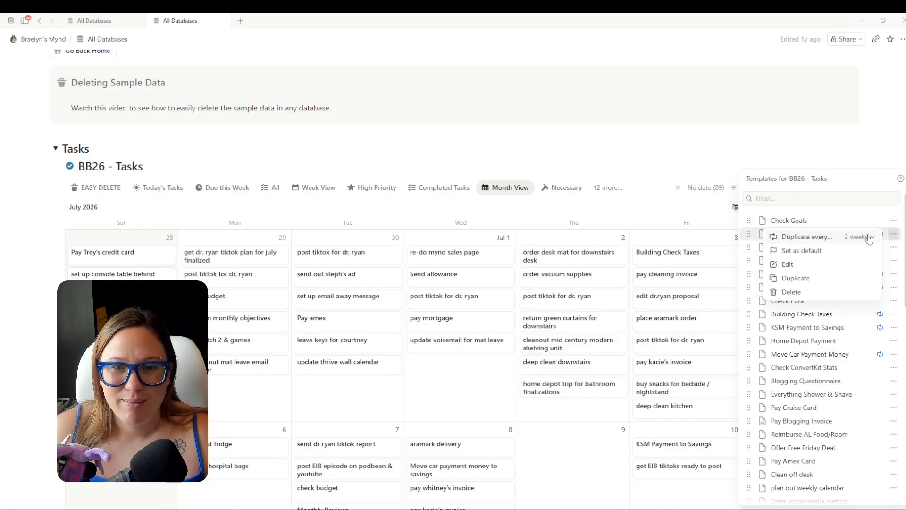
click(812, 265)
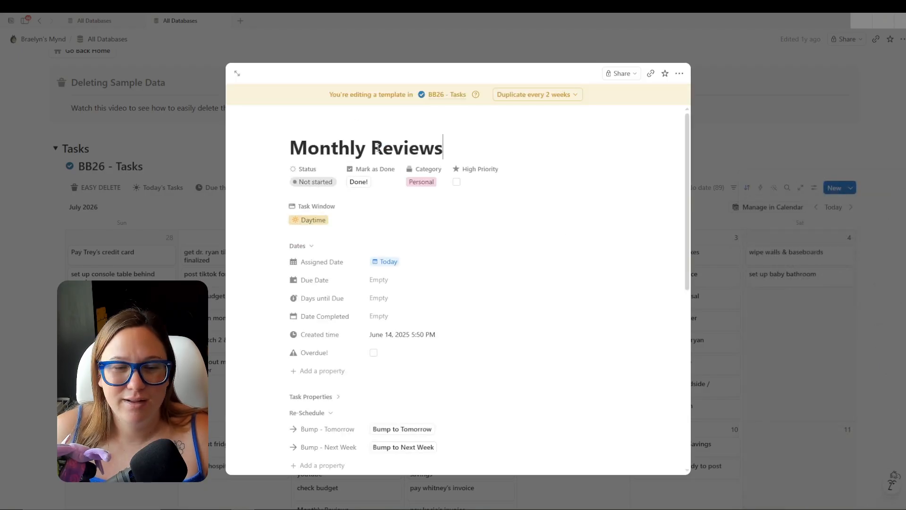
triple_click(378, 148)
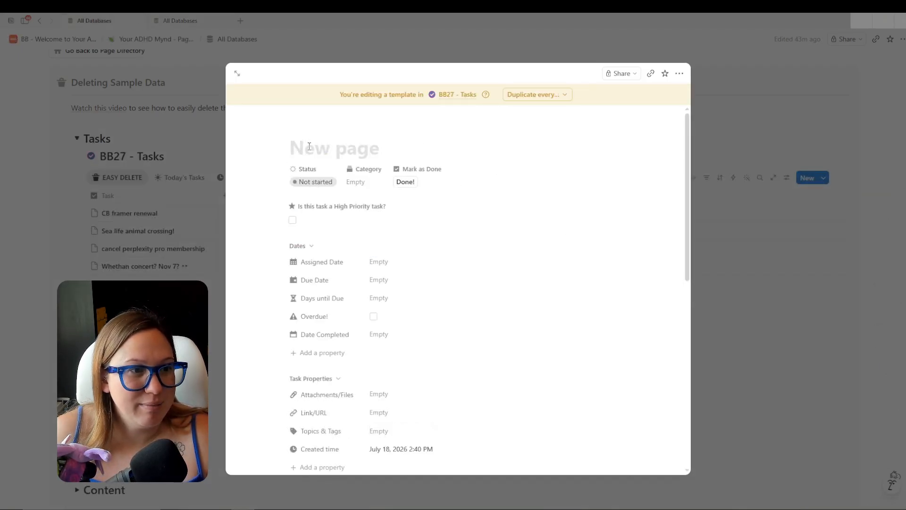
text(Monthly Reviews)
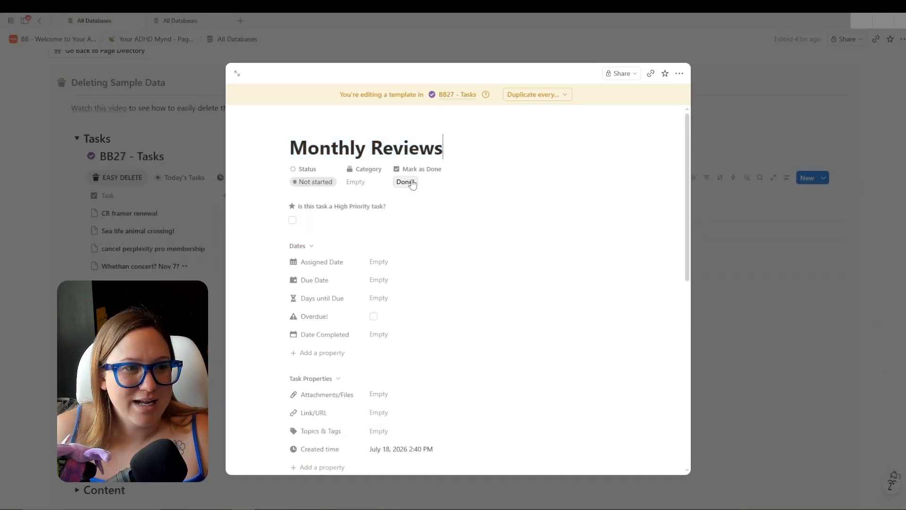
Set the template's Category to Personal and Assigned Date to Today.
click(369, 181)
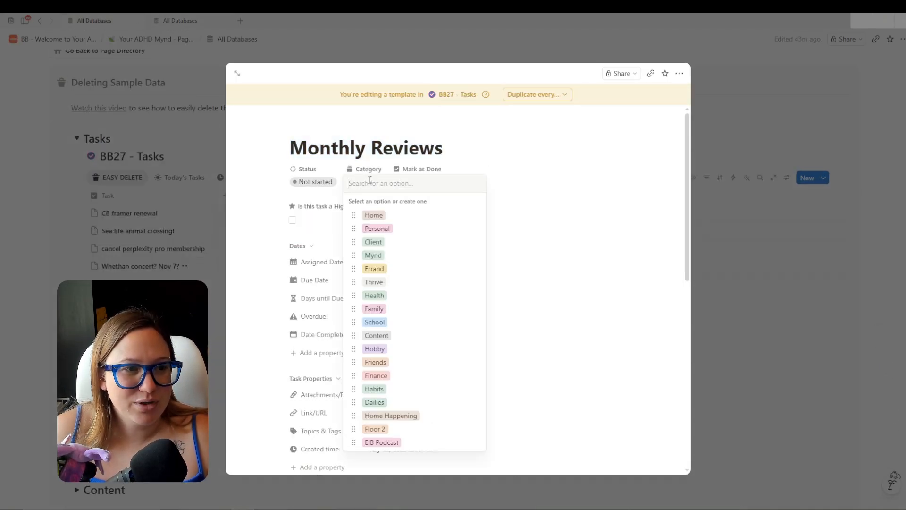
click(379, 228)
click(387, 263)
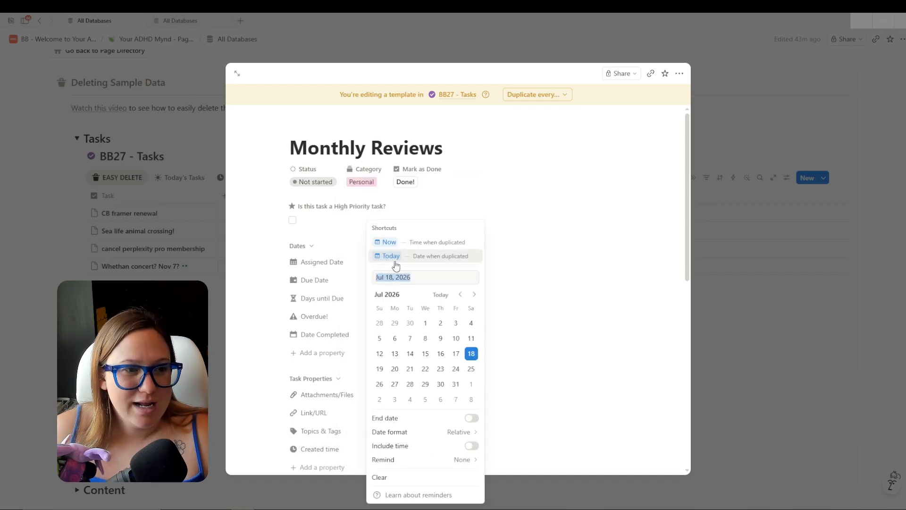
click(414, 256)
click(520, 261)
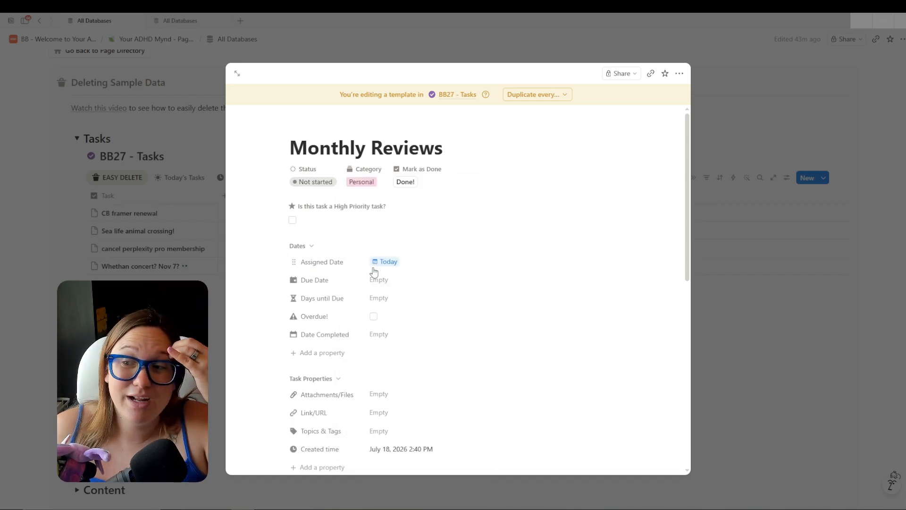
click(420, 265)
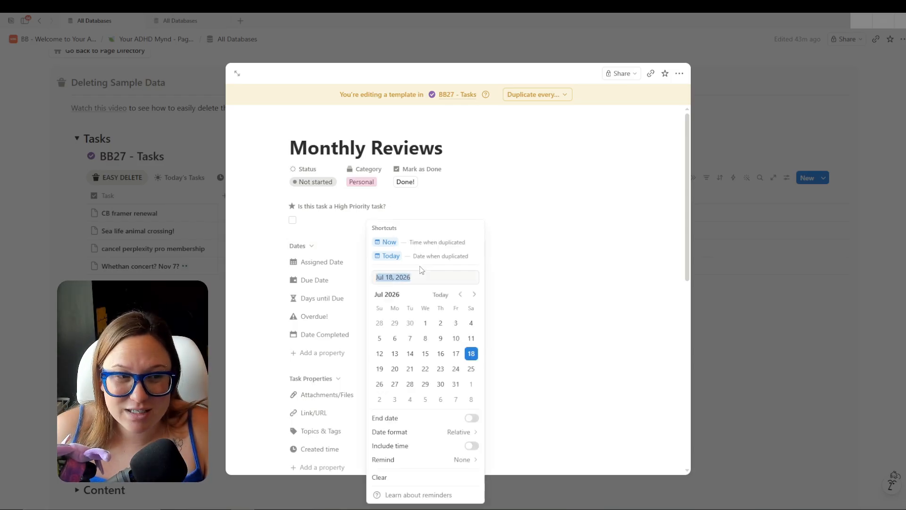
click(448, 255)
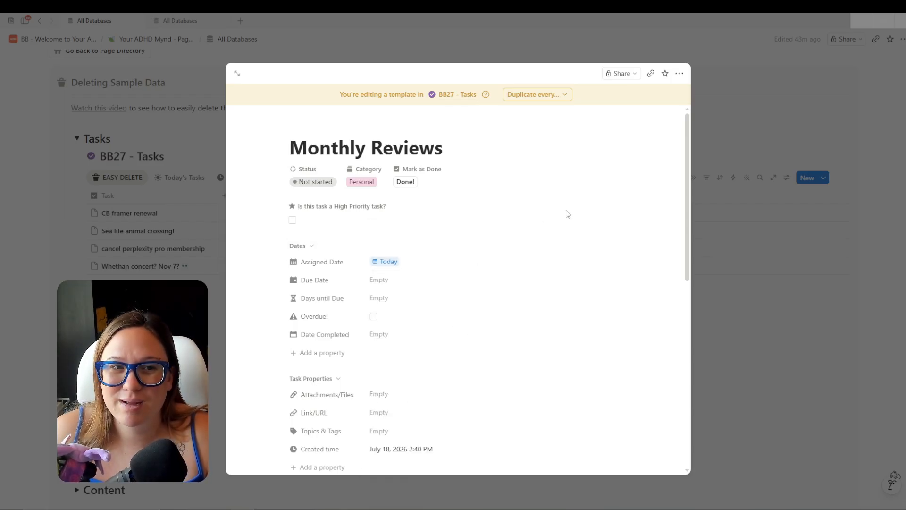
Match the old schedule: repeat the template every 2 weeks on Monday and save.
click(179, 21)
click(575, 95)
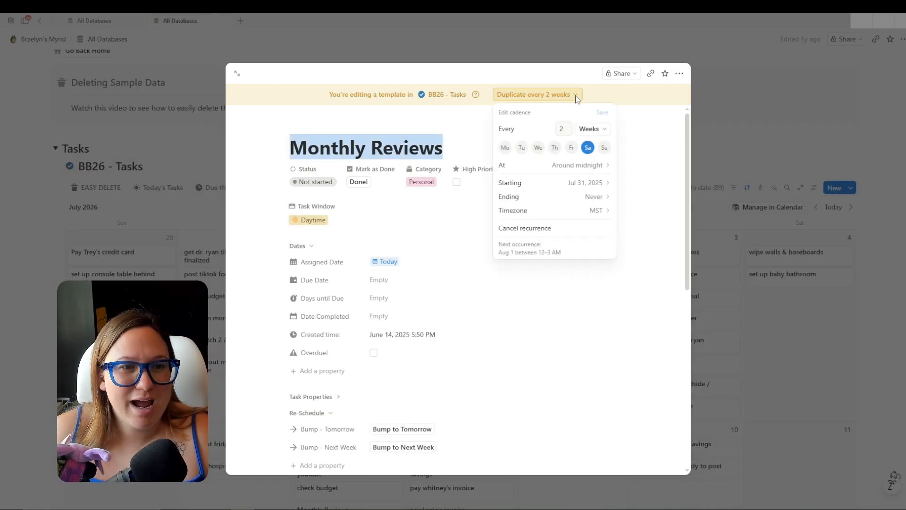
click(95, 20)
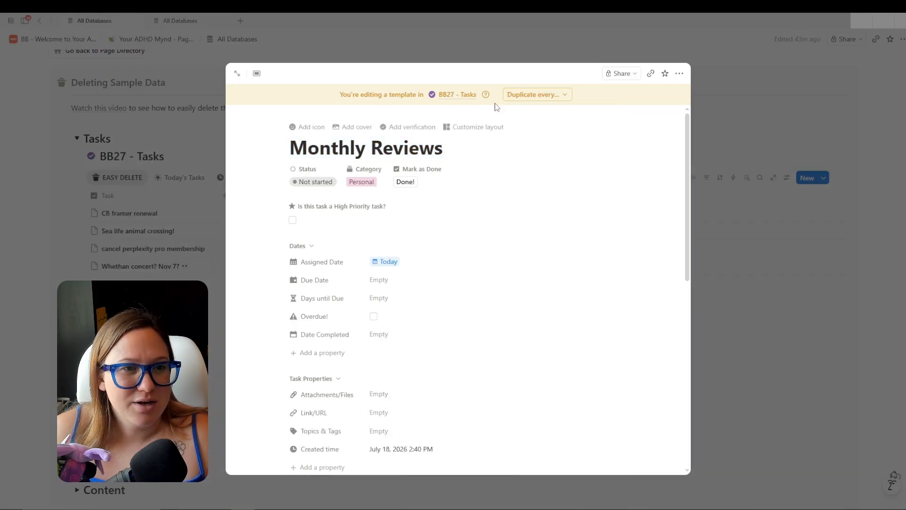
click(518, 94)
click(537, 152)
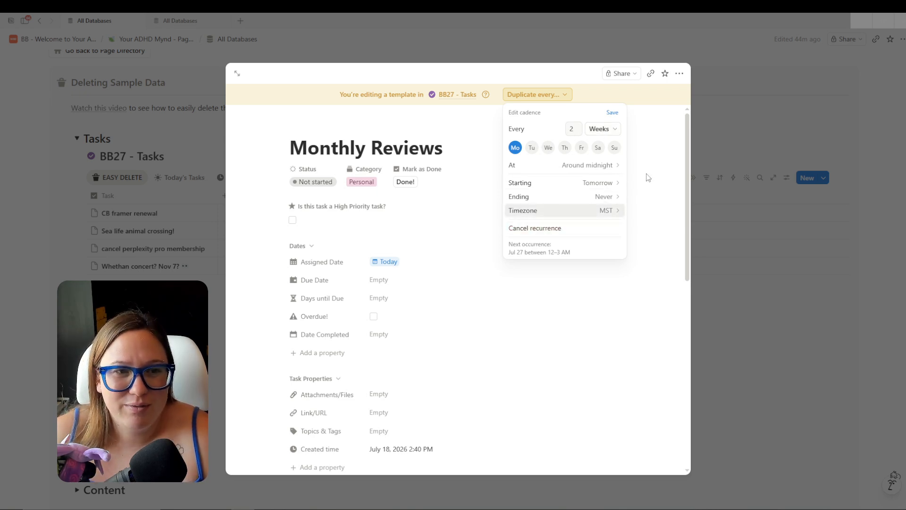
click(616, 114)
key(Escape)
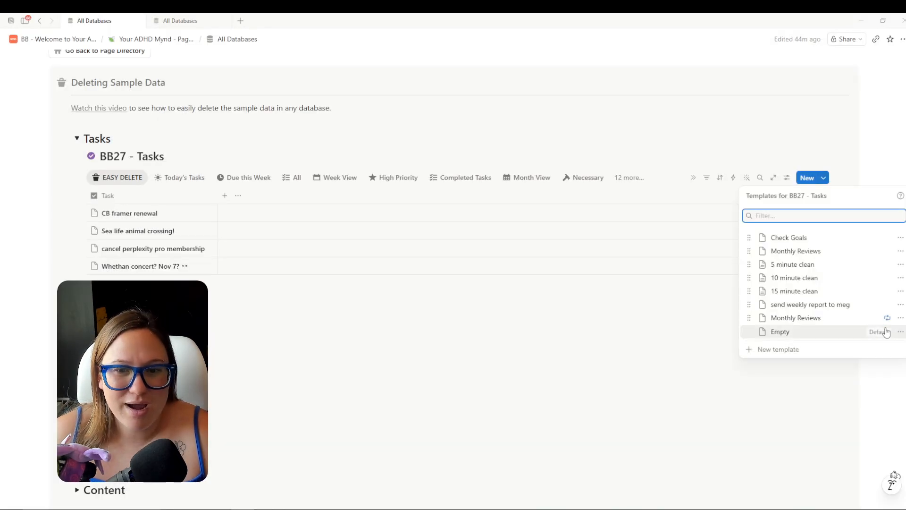
click(180, 23)
Close the open template and look through the BB26 Tasks template list.
click(777, 151)
click(777, 151)
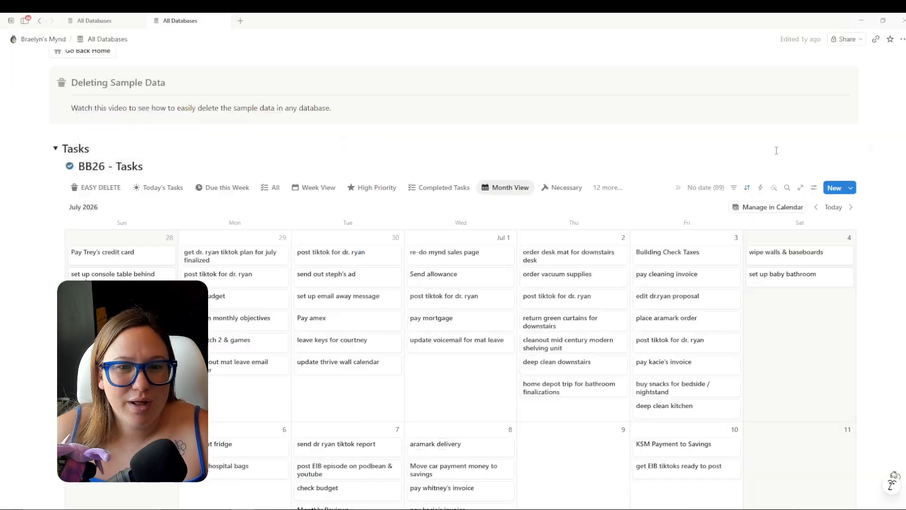
click(852, 188)
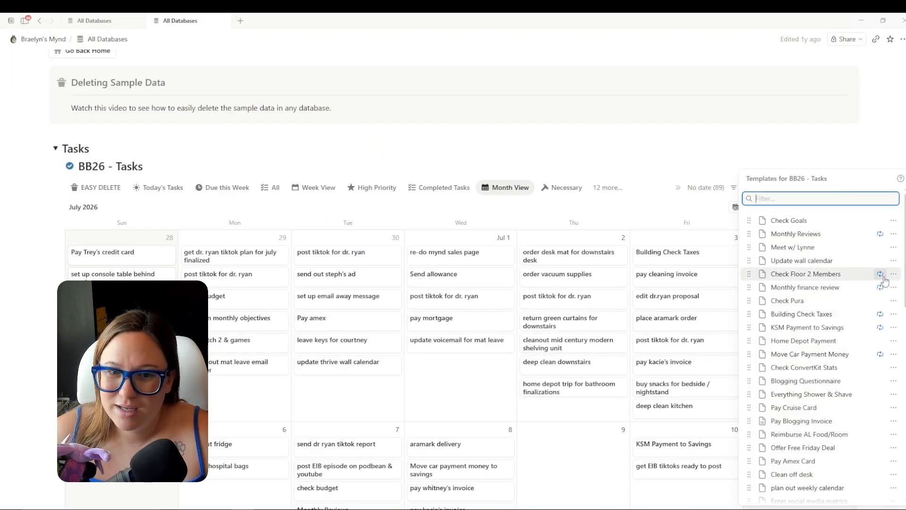
scroll(883, 445, down, 15)
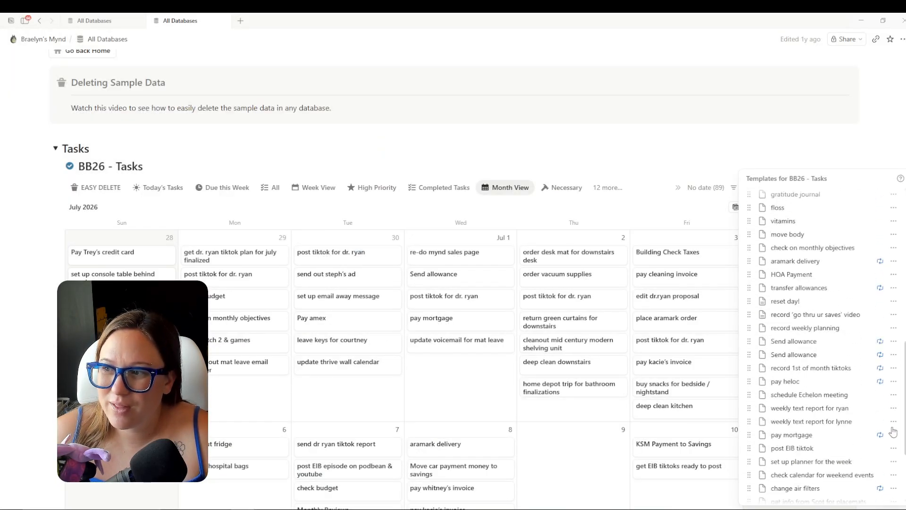
scroll(883, 445, up, 15)
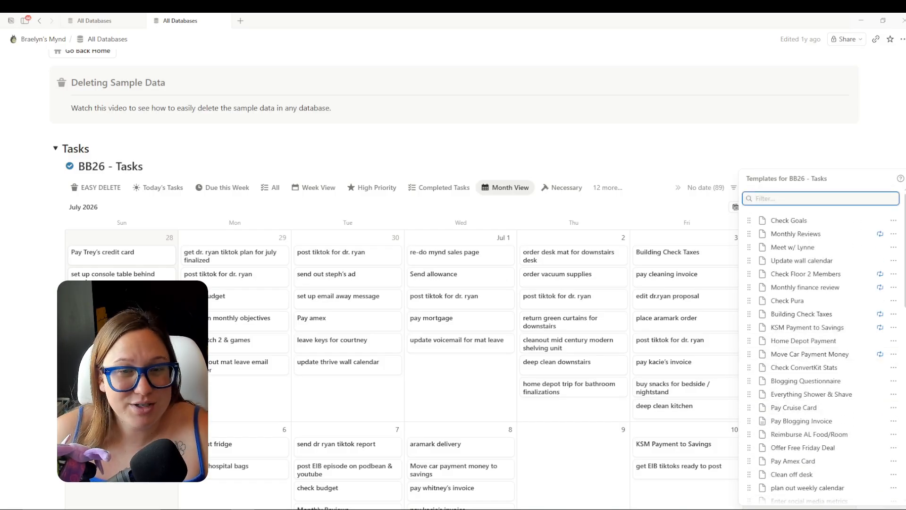
key(Escape)
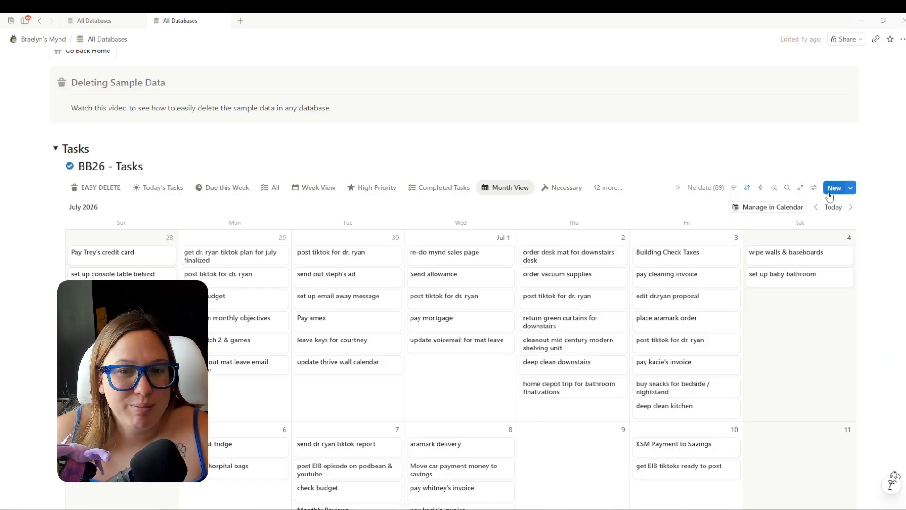
click(851, 188)
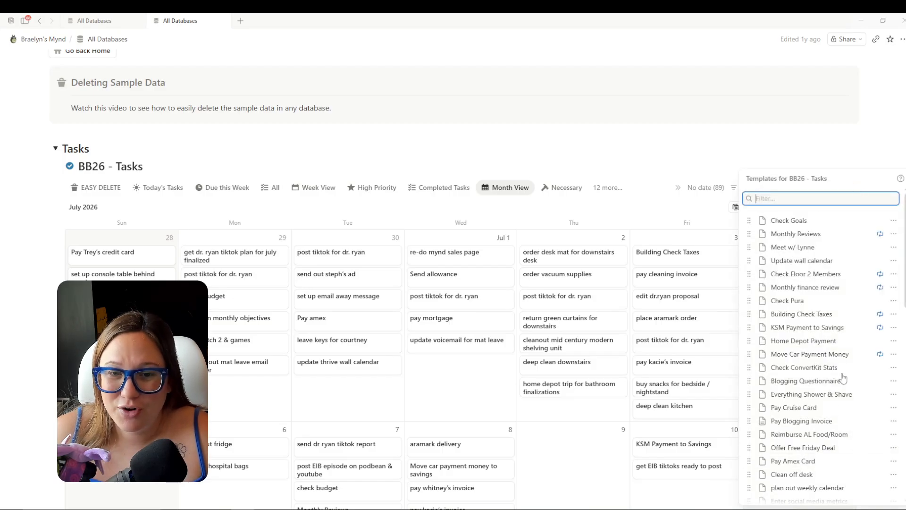
Cancel recurrence for Check Floor 2 Members and Monthly finance review, then open change air filters.
click(881, 276)
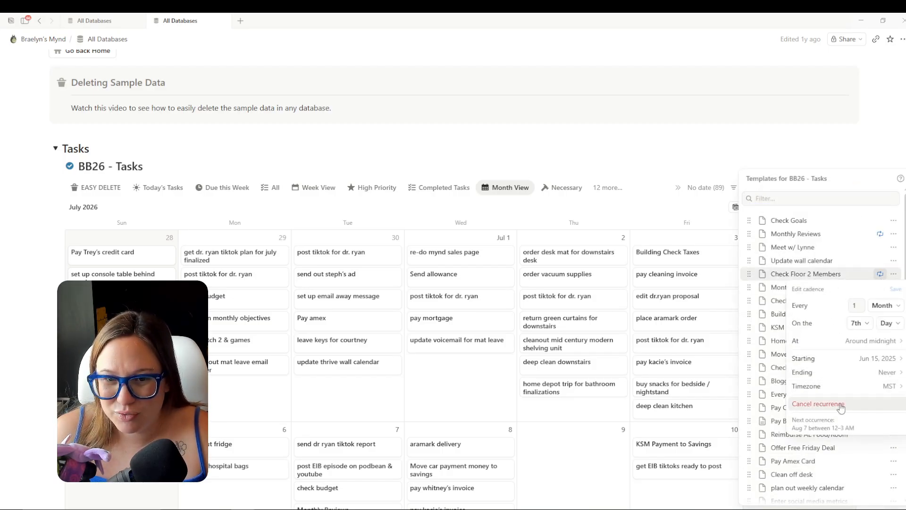
click(841, 405)
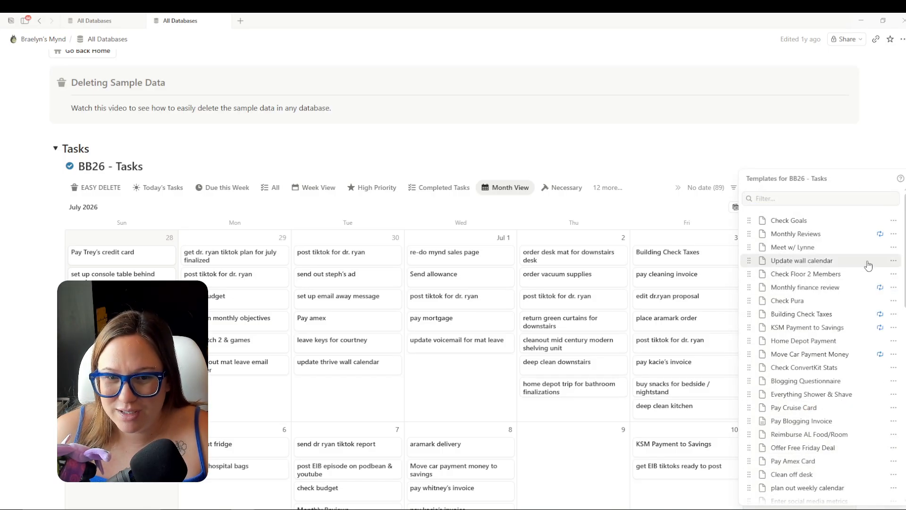
click(881, 289)
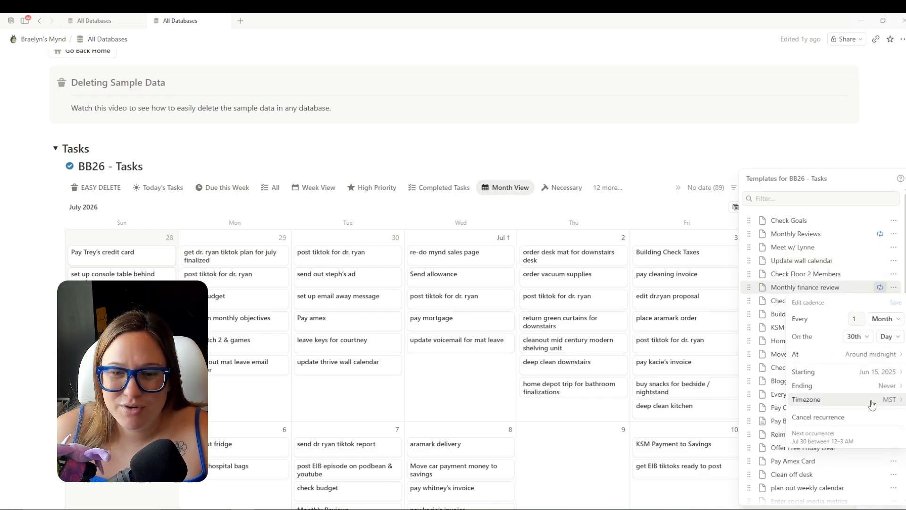
click(843, 418)
scroll(833, 293, down, 2)
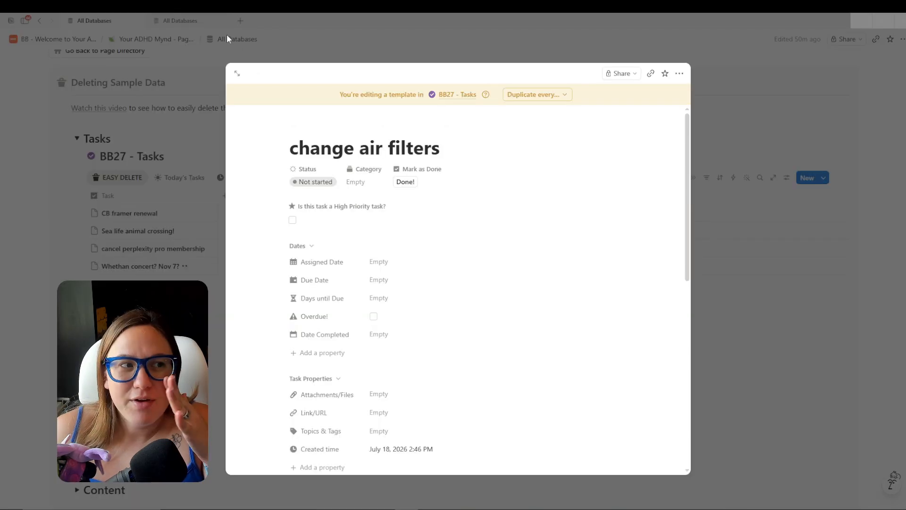
click(200, 21)
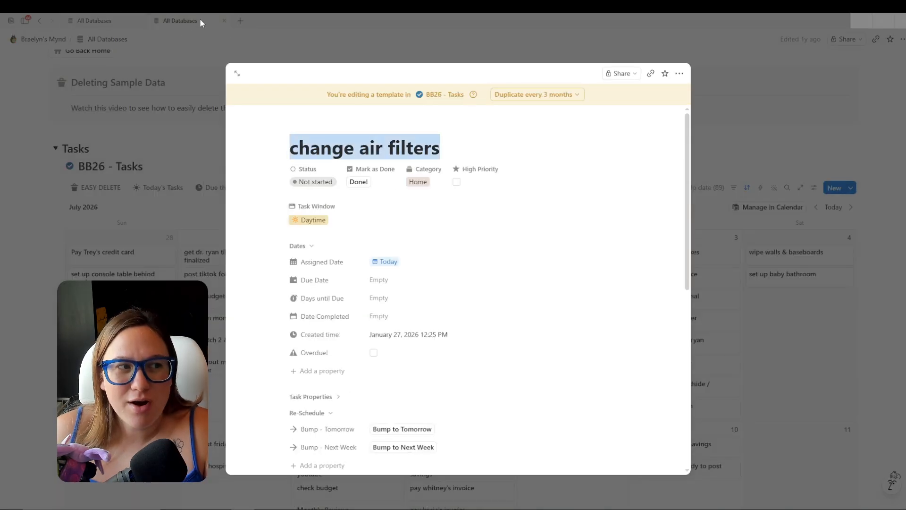
Review the change air filters repeat schedule and set its Category to Home.
click(572, 99)
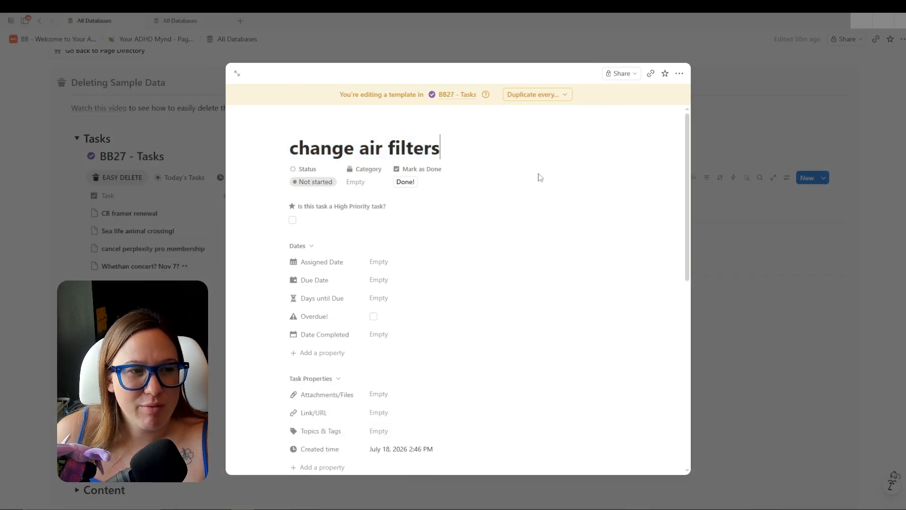
click(362, 187)
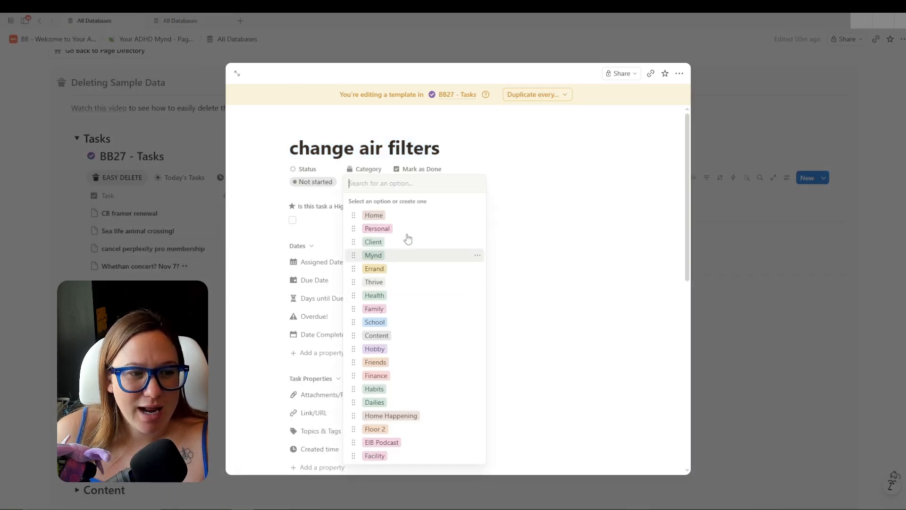
click(390, 216)
Make the template duplicate every 3 Months on the 28th, starting Jul 28, and save.
click(537, 94)
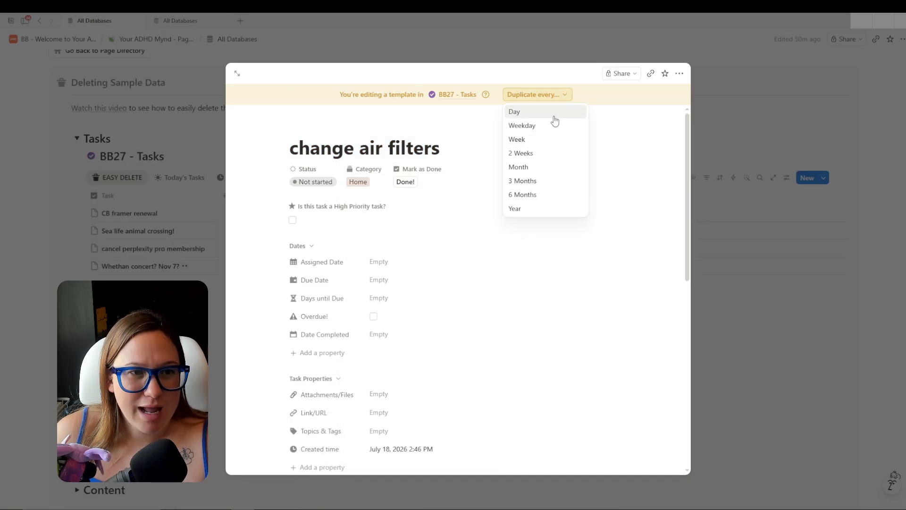
click(531, 181)
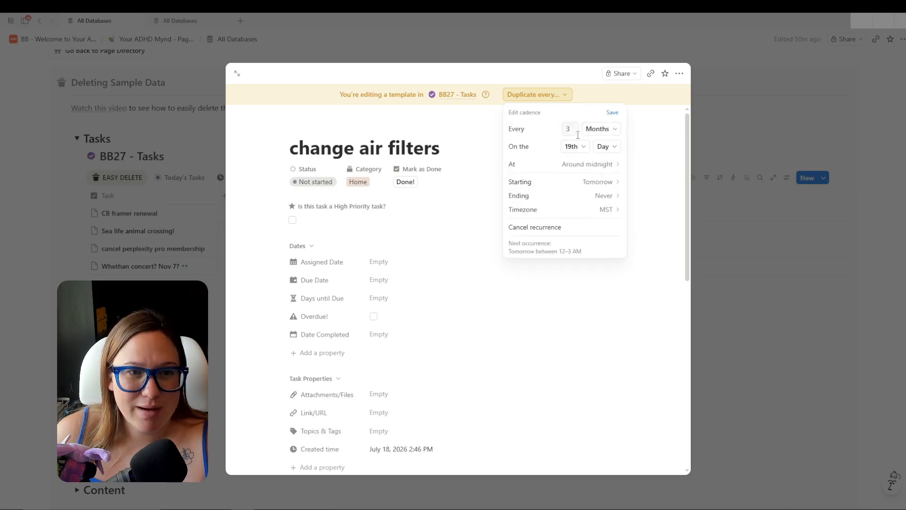
click(594, 182)
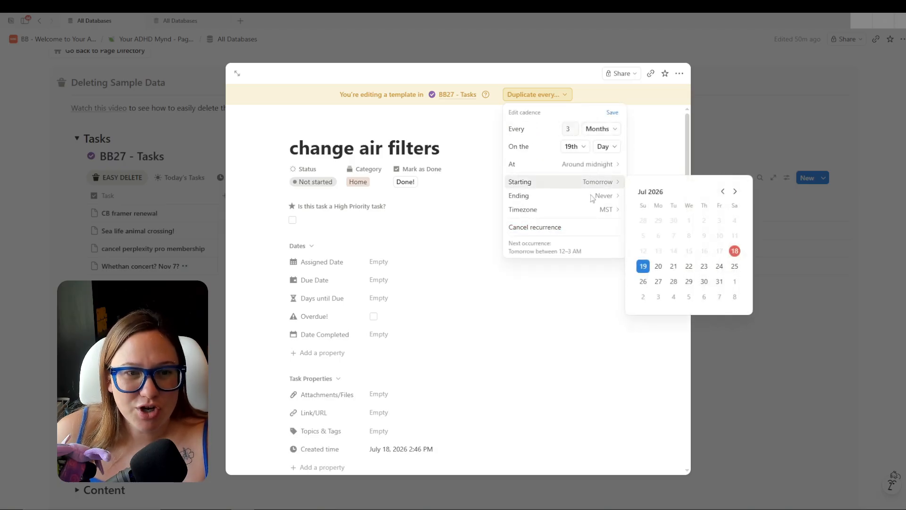
click(675, 282)
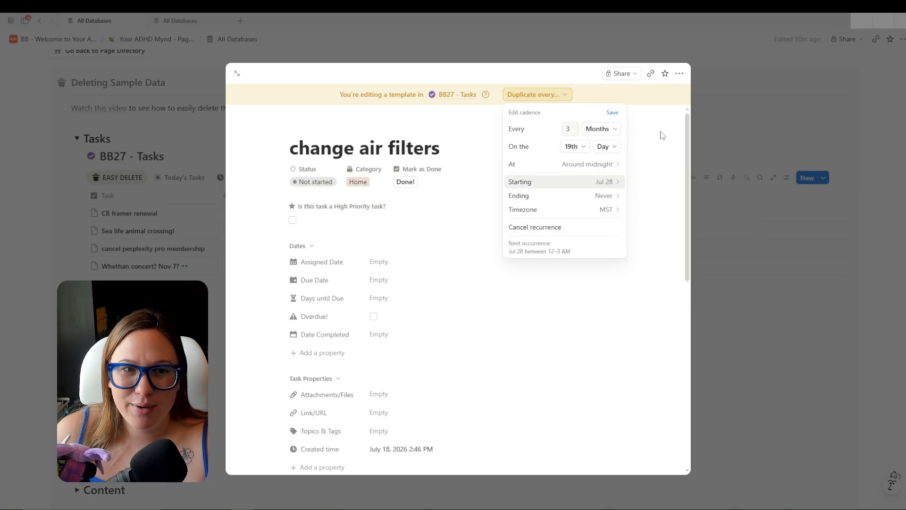
click(585, 150)
click(593, 239)
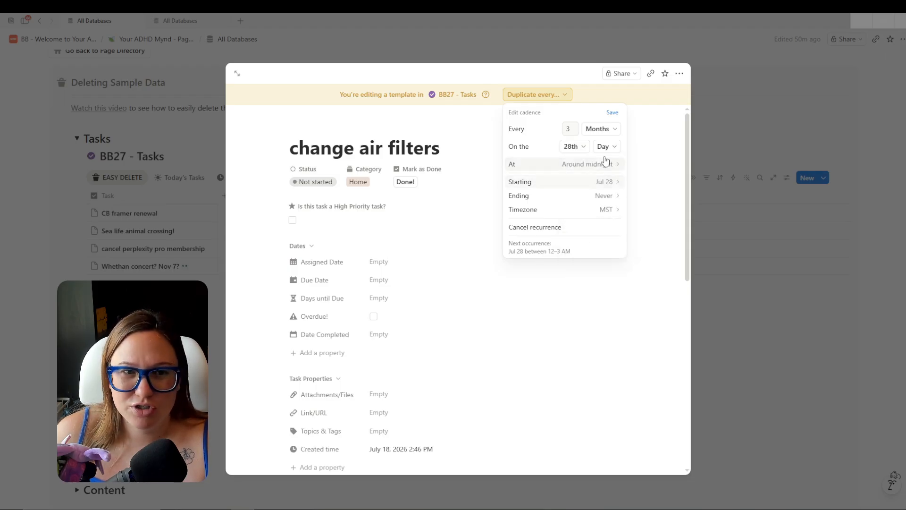
click(612, 112)
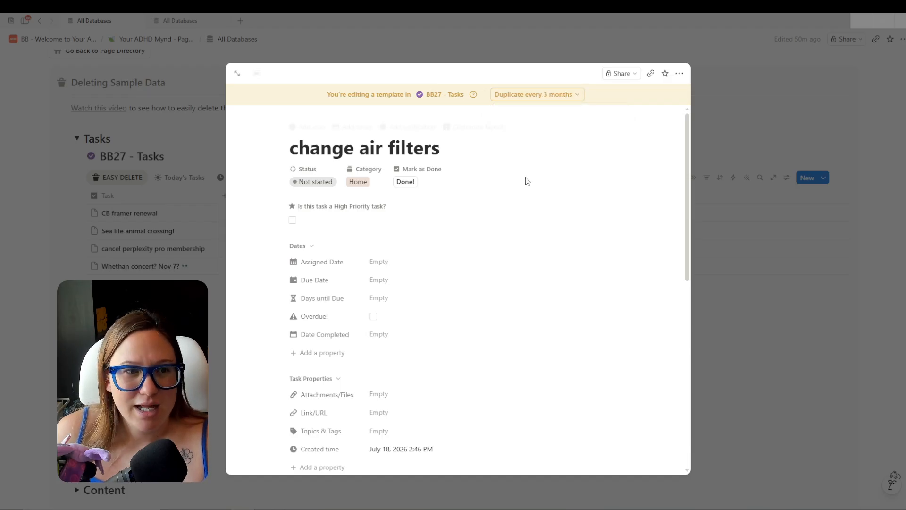
Set the template's Assigned Date to Today.
click(406, 261)
click(411, 257)
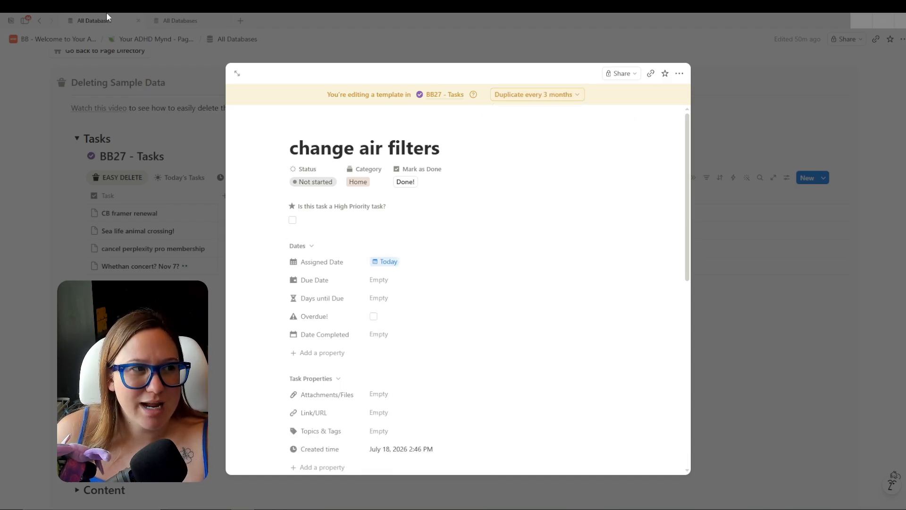
click(186, 21)
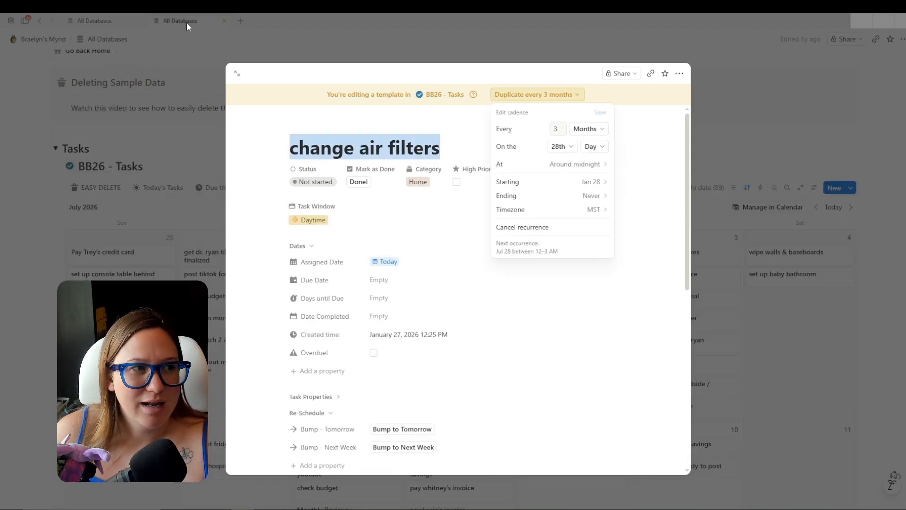
Cancel recurrence for Monthly Reviews, Building Check Taxes, KSM Payment to Savings and Move Car Payment Money.
click(92, 18)
click(769, 253)
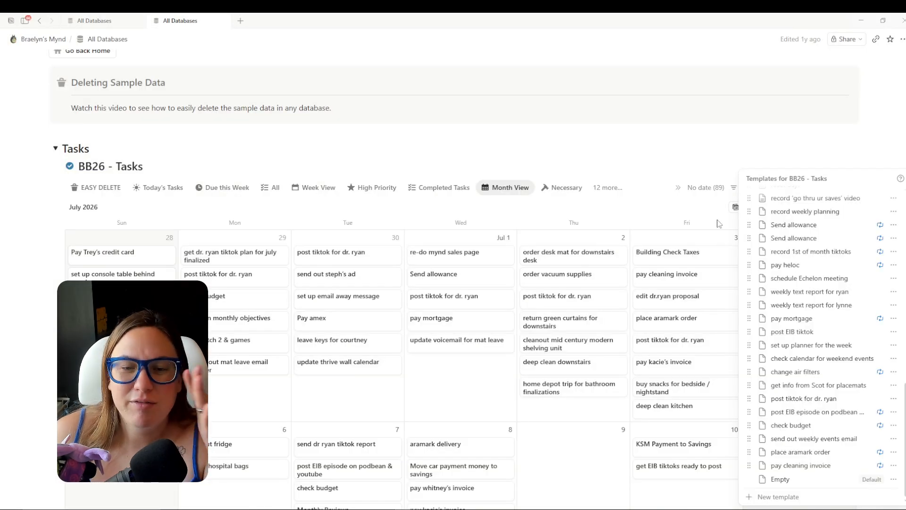
click(784, 159)
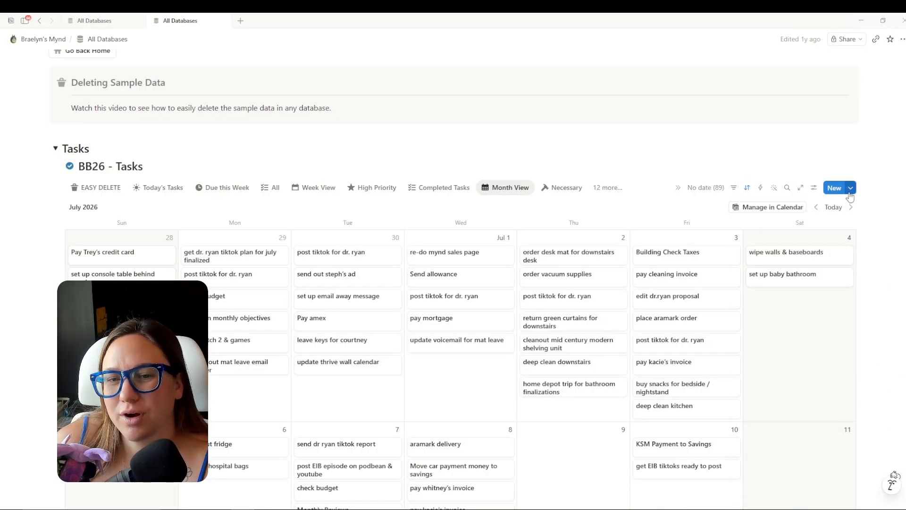
click(850, 191)
click(881, 233)
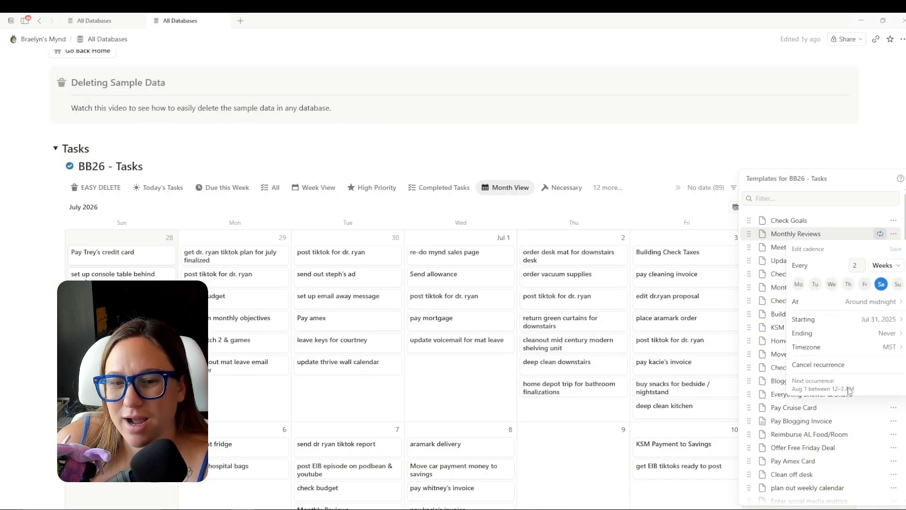
click(830, 366)
click(880, 314)
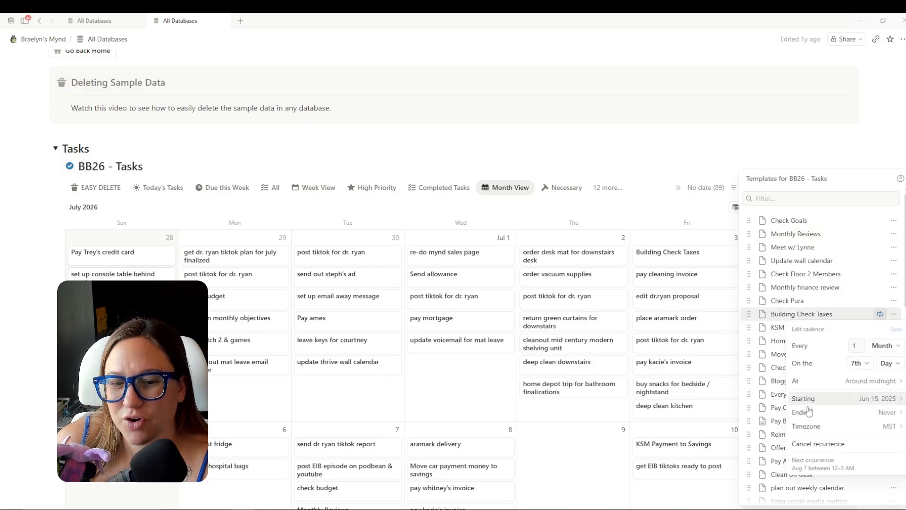
click(809, 446)
click(881, 327)
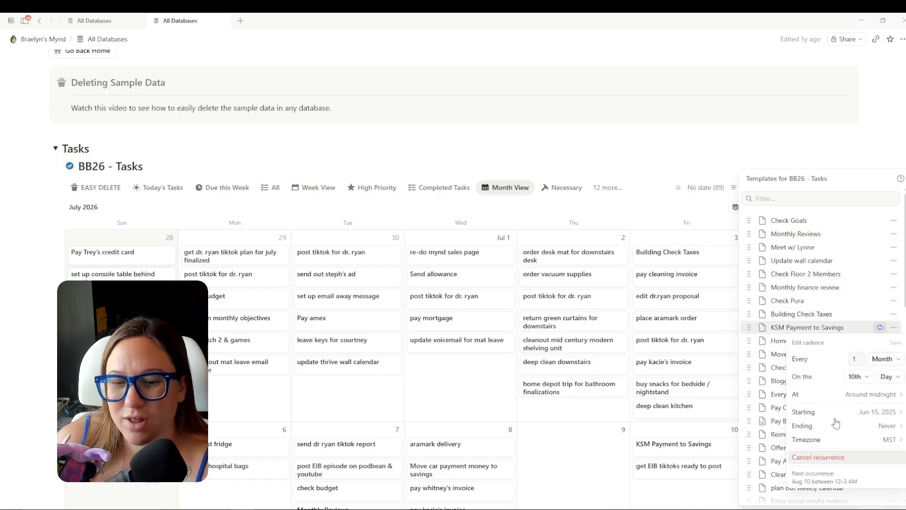
click(833, 456)
click(881, 355)
click(841, 319)
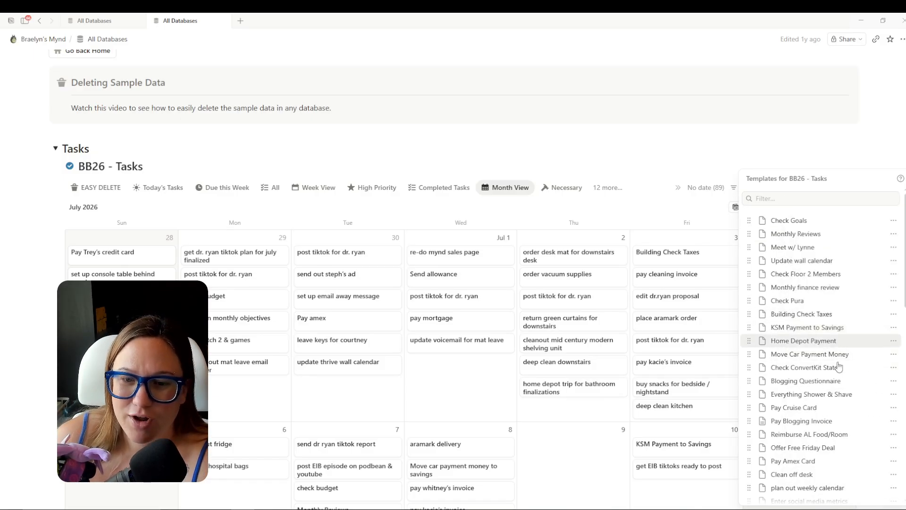
Cancel recurrence for aramark delivery, transfer allowances, both Send allowance templates, record 1st of month tiktoks, pay heloc.
click(880, 294)
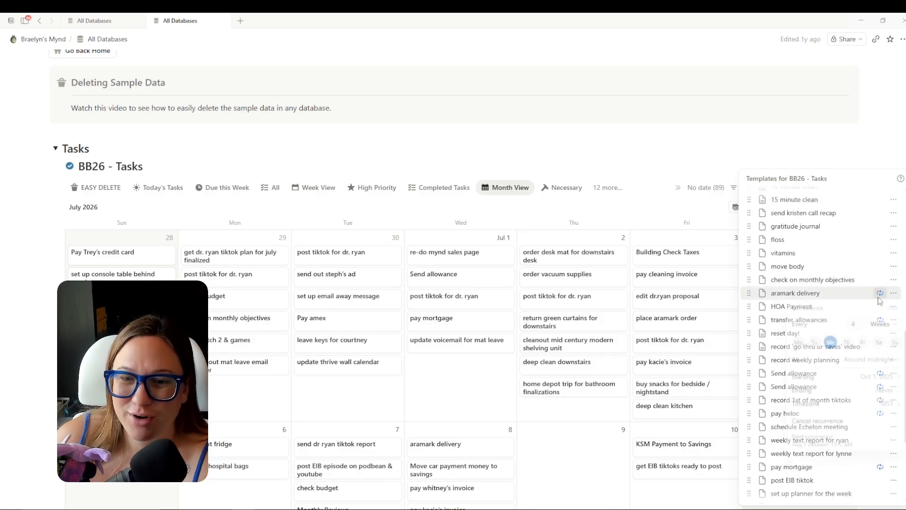
click(831, 427)
click(880, 321)
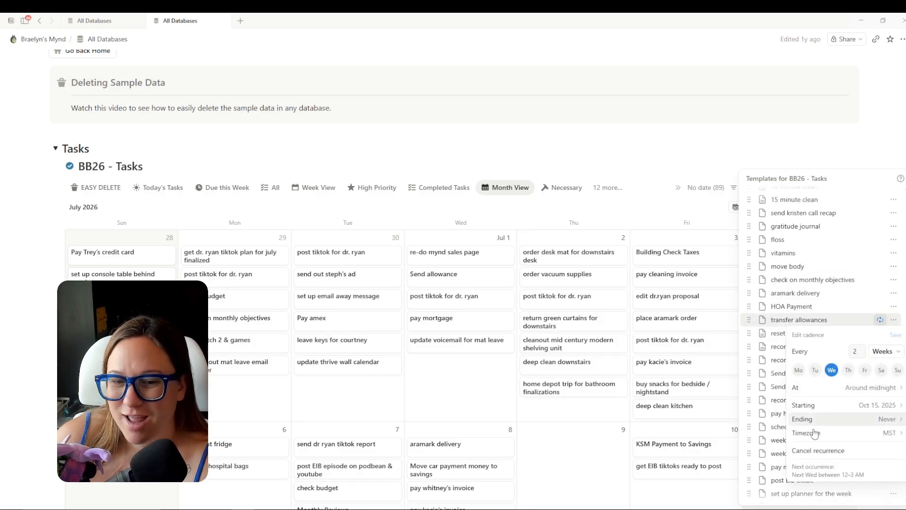
click(819, 450)
click(881, 374)
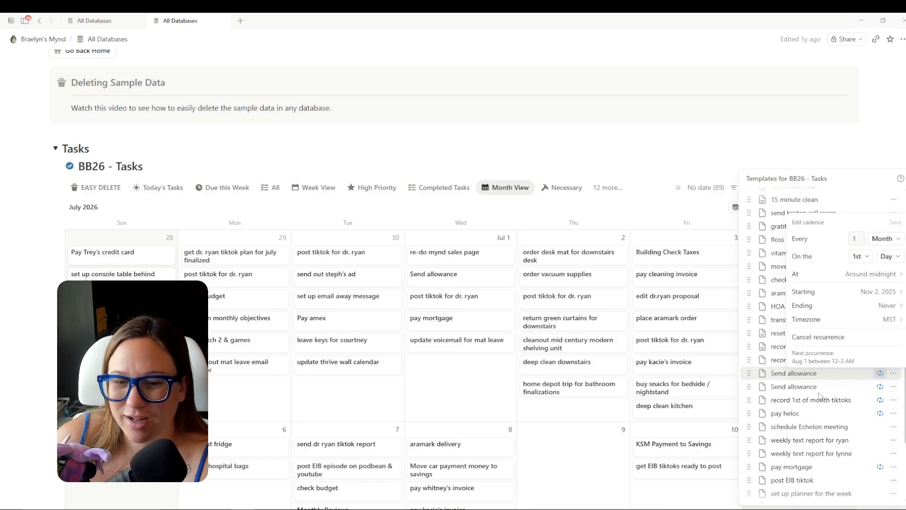
click(819, 337)
click(881, 238)
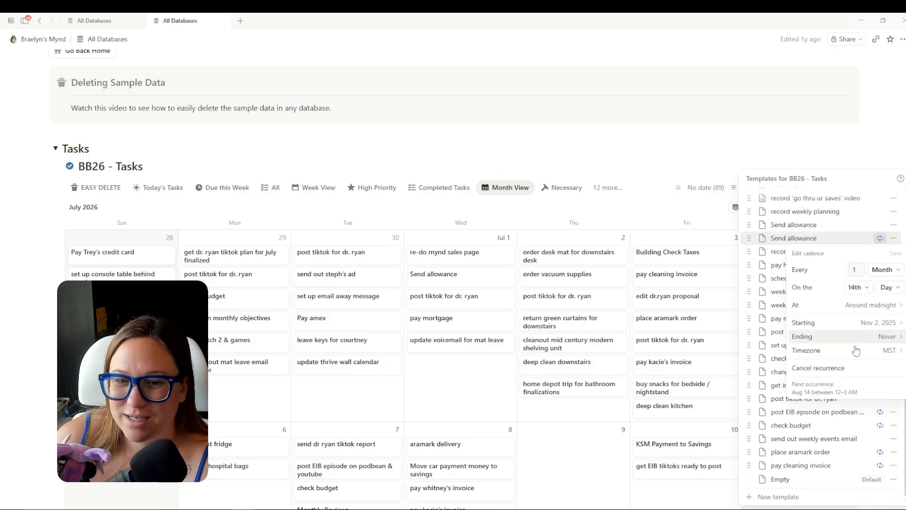
click(833, 367)
click(880, 251)
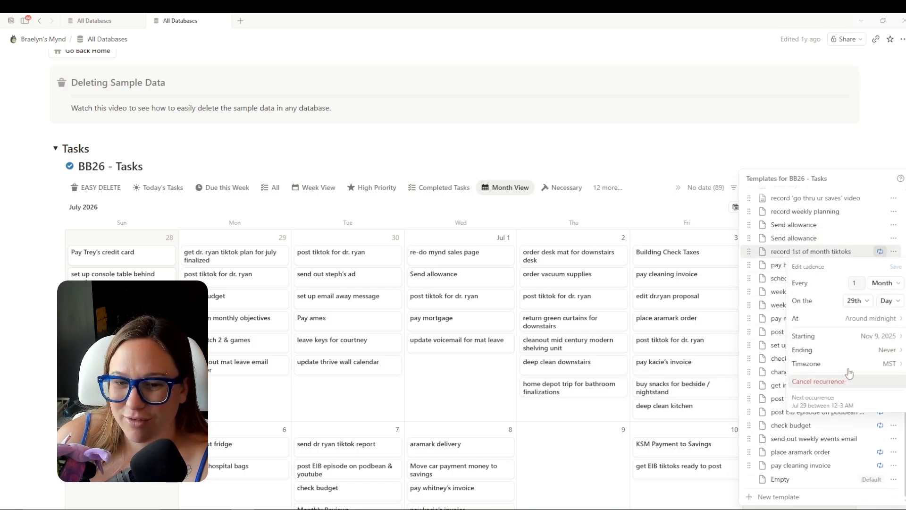
click(847, 381)
click(880, 265)
click(821, 395)
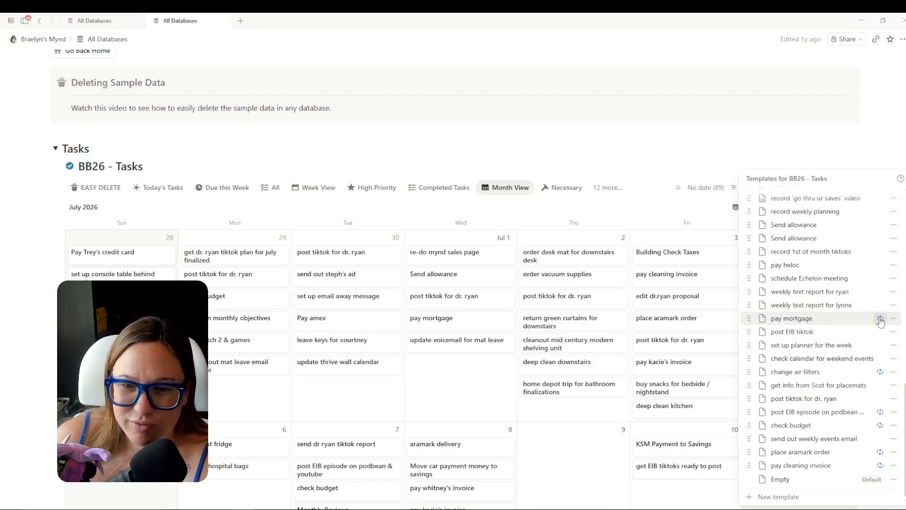
Cancel recurrence for pay mortgage, change air filters, post EIB episode, check budget, place aramark order, pay cleaning invoice.
click(880, 319)
click(826, 447)
click(881, 372)
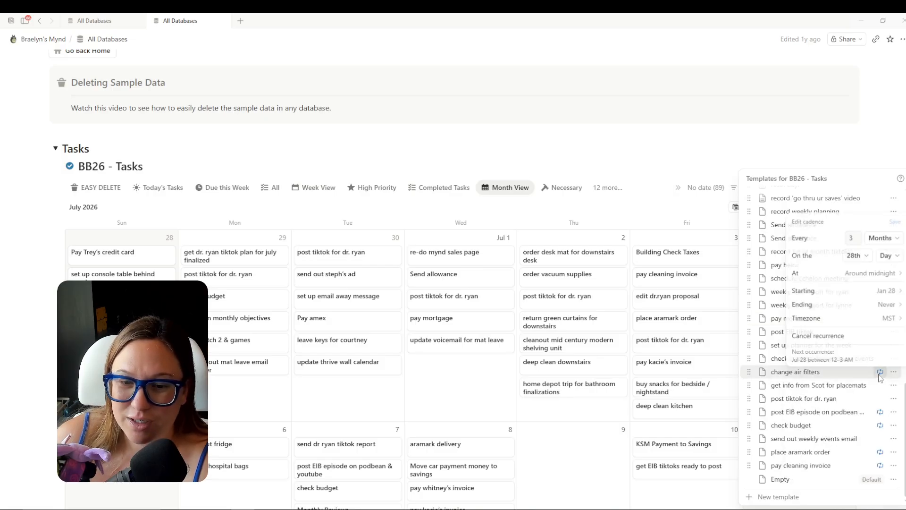
click(822, 338)
click(881, 412)
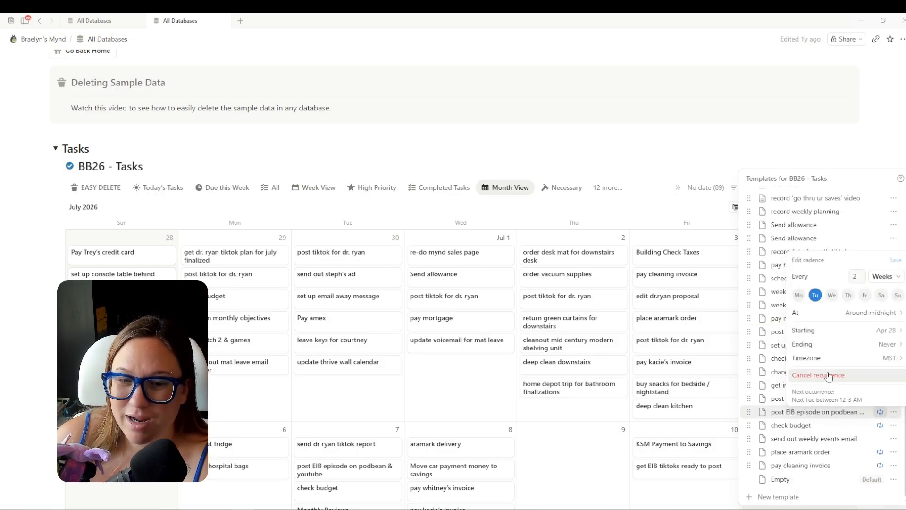
click(833, 377)
click(880, 425)
click(850, 390)
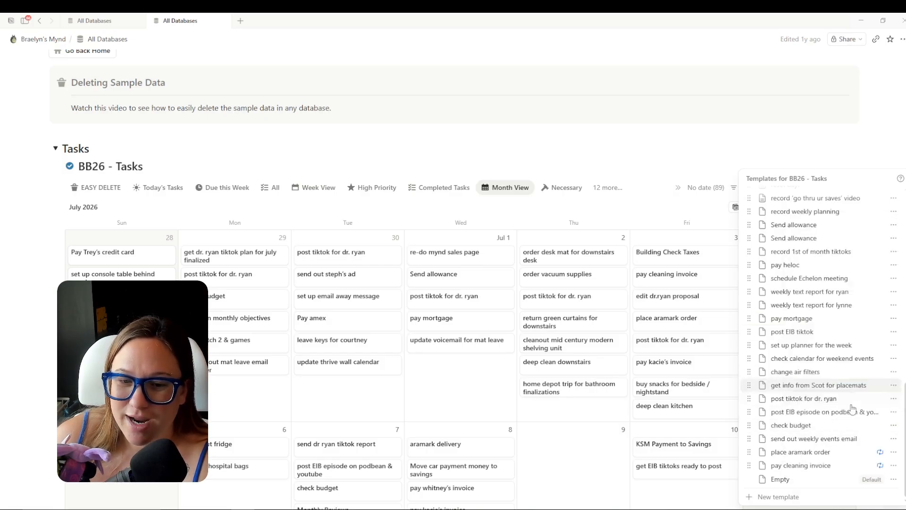
click(880, 452)
click(822, 416)
click(880, 466)
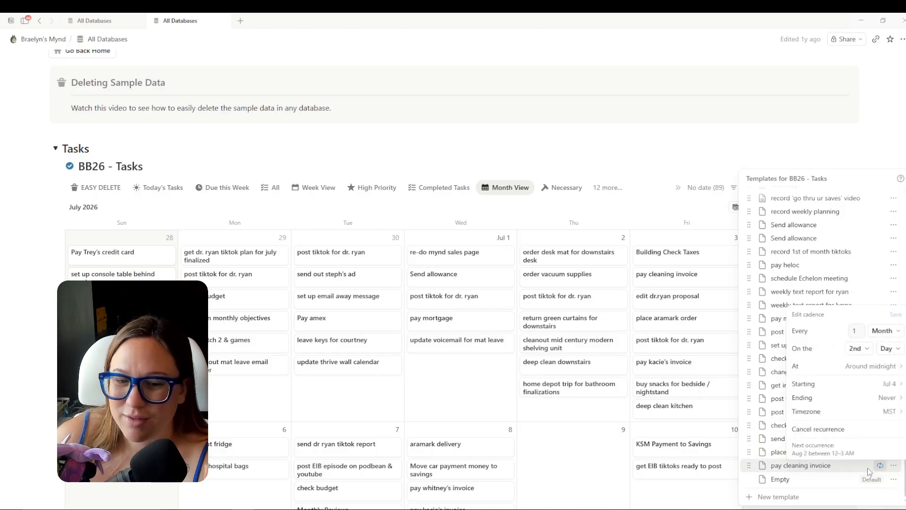
click(824, 429)
key(Escape)
Compare the BB27 Tasks template list with the old BB26 Tasks template list.
click(96, 25)
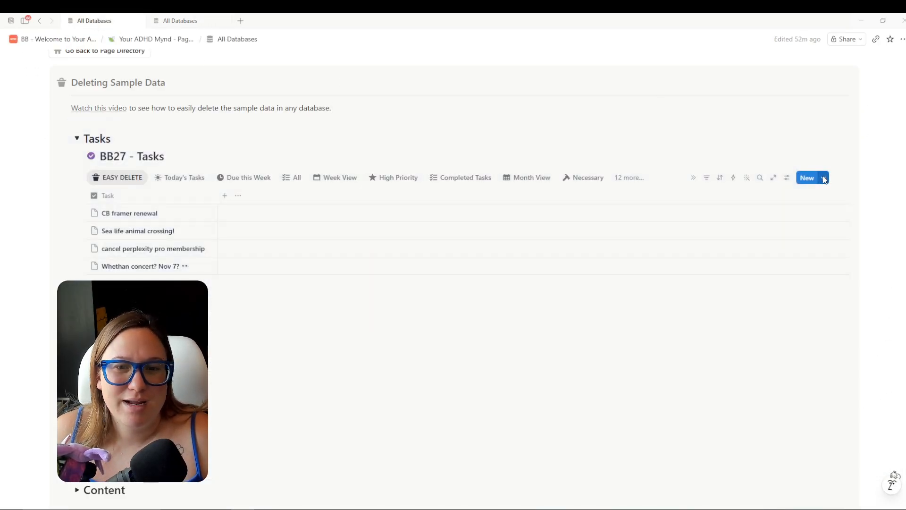
click(824, 180)
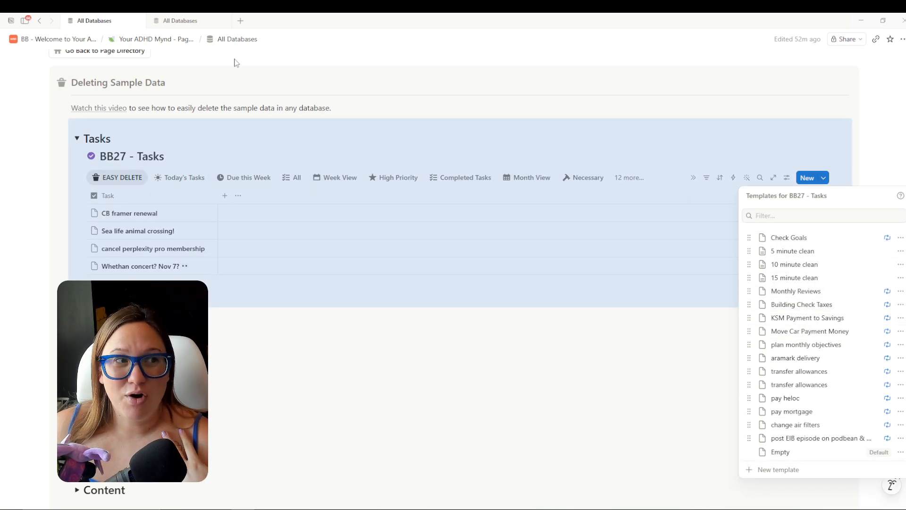
click(185, 20)
click(850, 188)
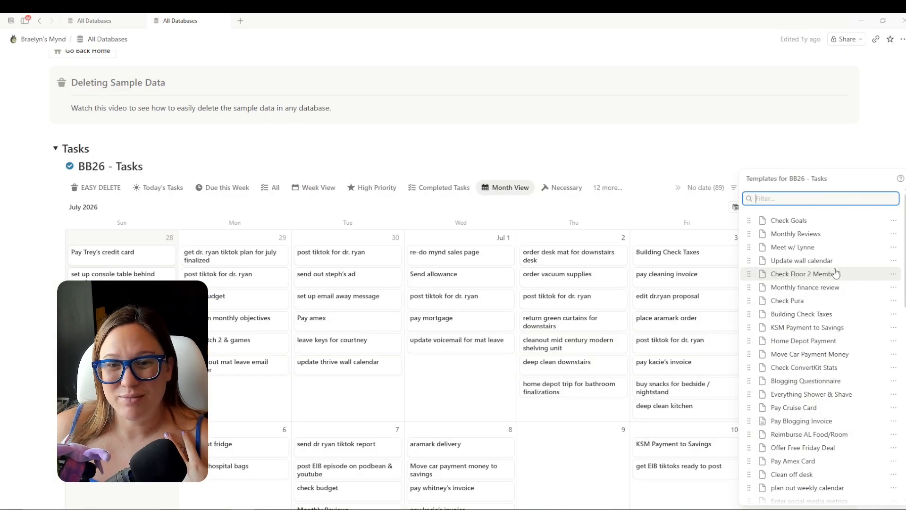
scroll(839, 336, down, 15)
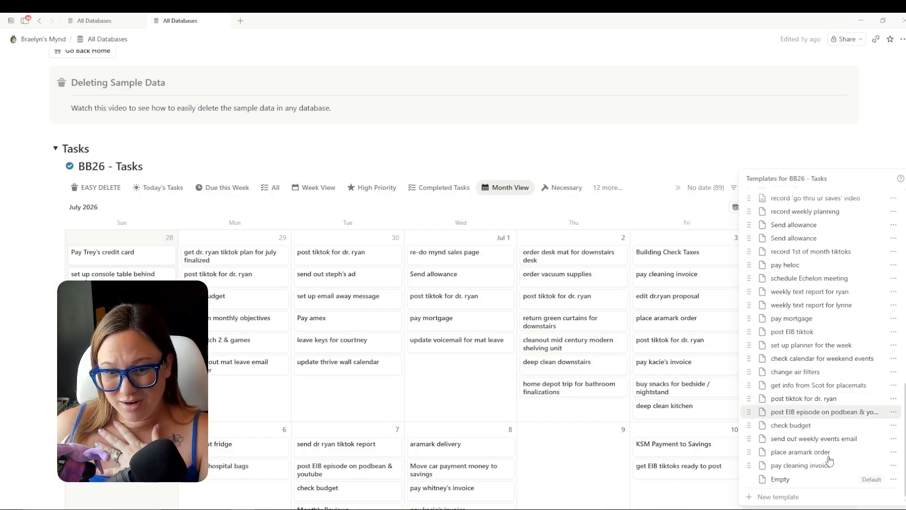
scroll(870, 420, up, 10)
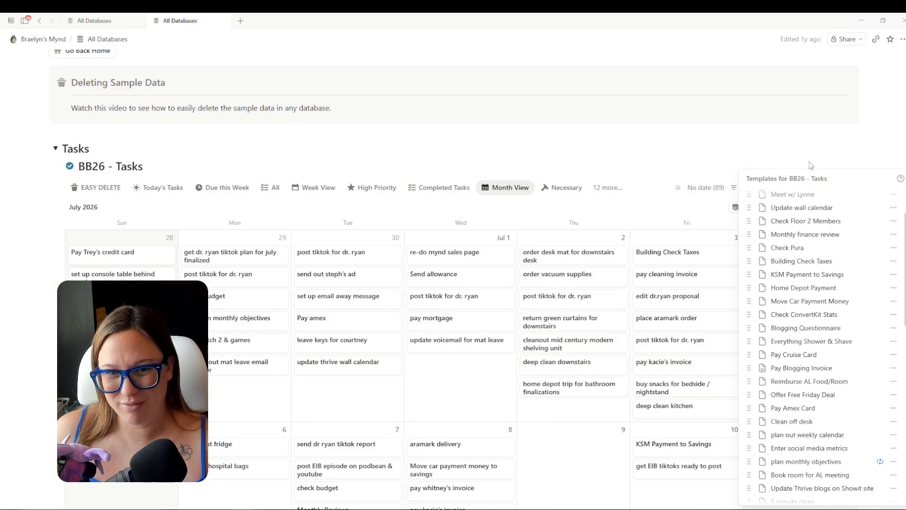
click(623, 134)
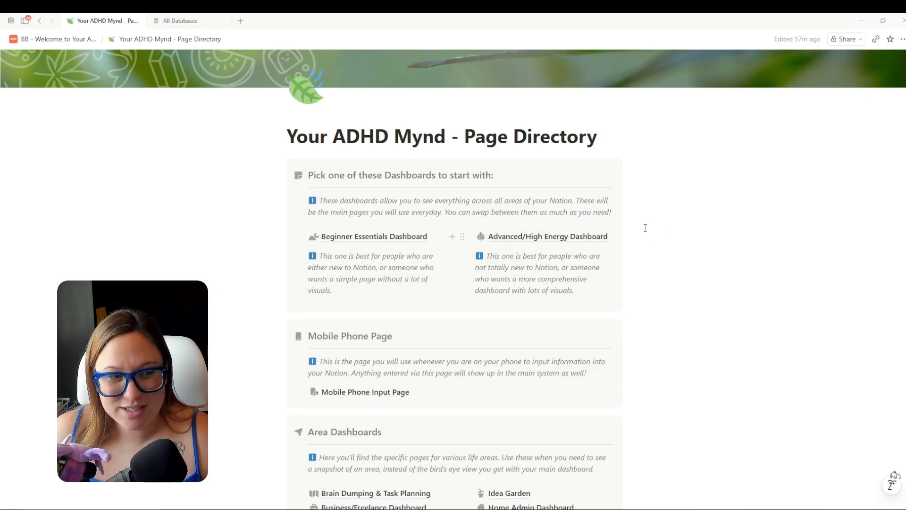
Delete the dashboards, Beginner Essentials, Advanced dashboard and Mobile Phone Page info notes.
click(296, 200)
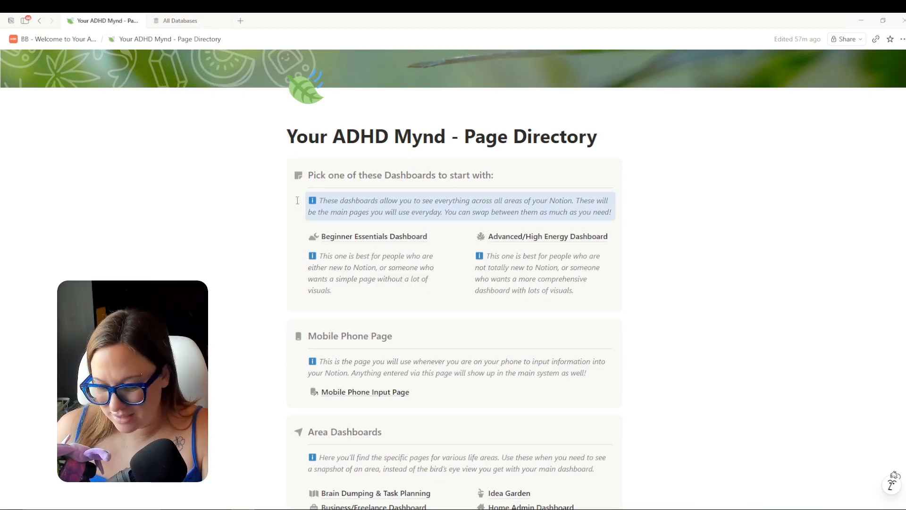
key(Delete)
click(296, 223)
key(Delete)
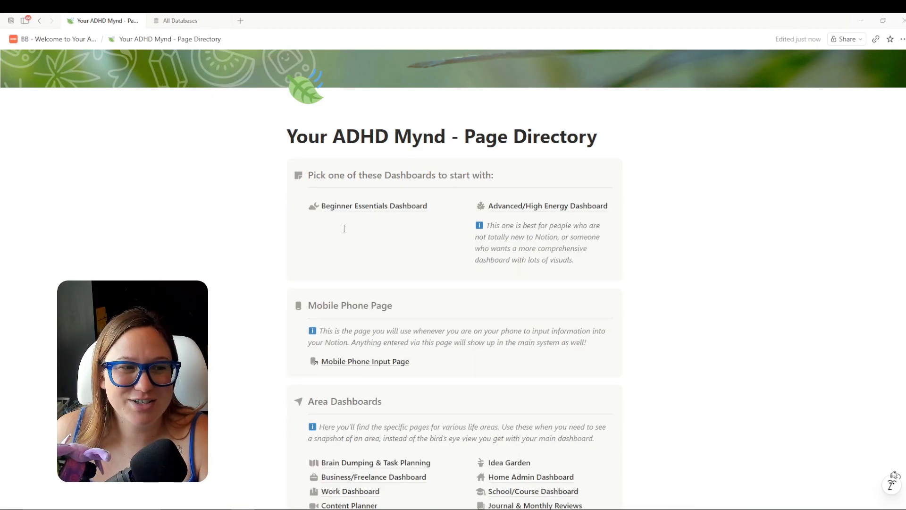
click(460, 224)
key(Delete)
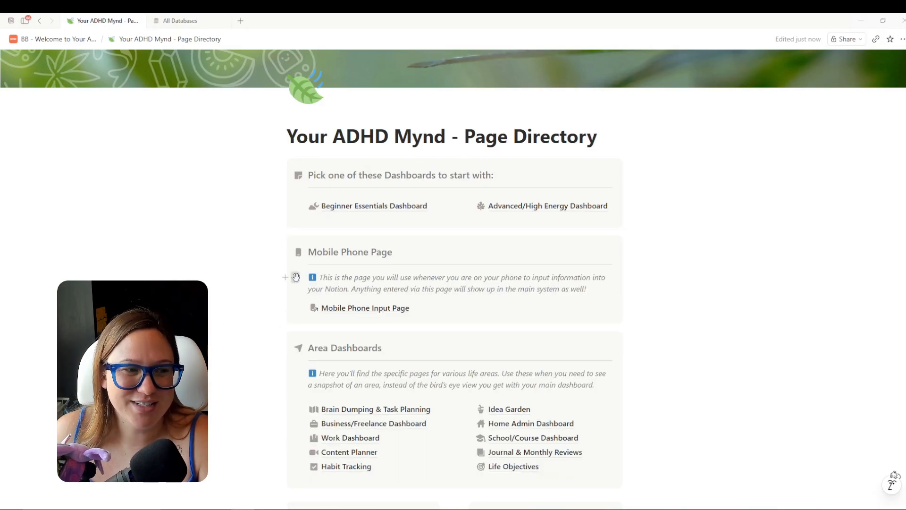
click(296, 277)
key(Delete)
Glance over the old workspace home page, then return to the Page Directory.
scroll(692, 253, up, 1)
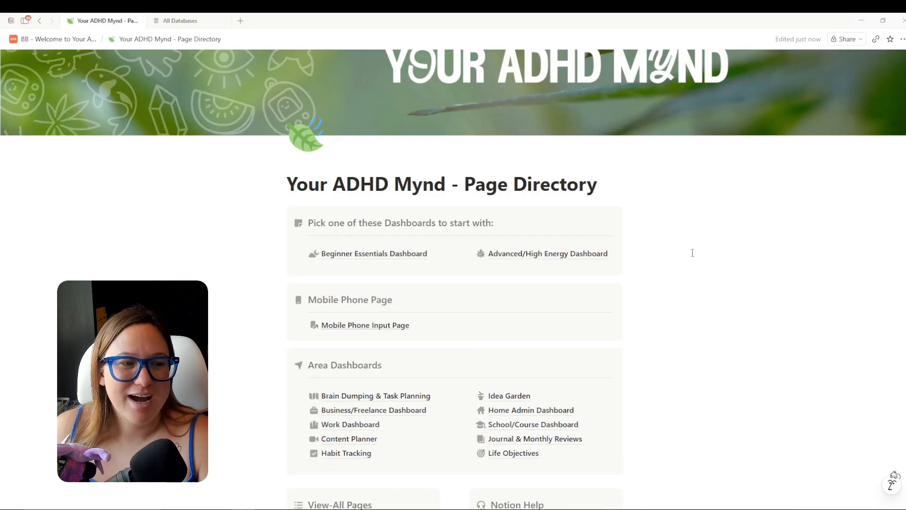
click(175, 24)
click(40, 41)
scroll(690, 257, down, 10)
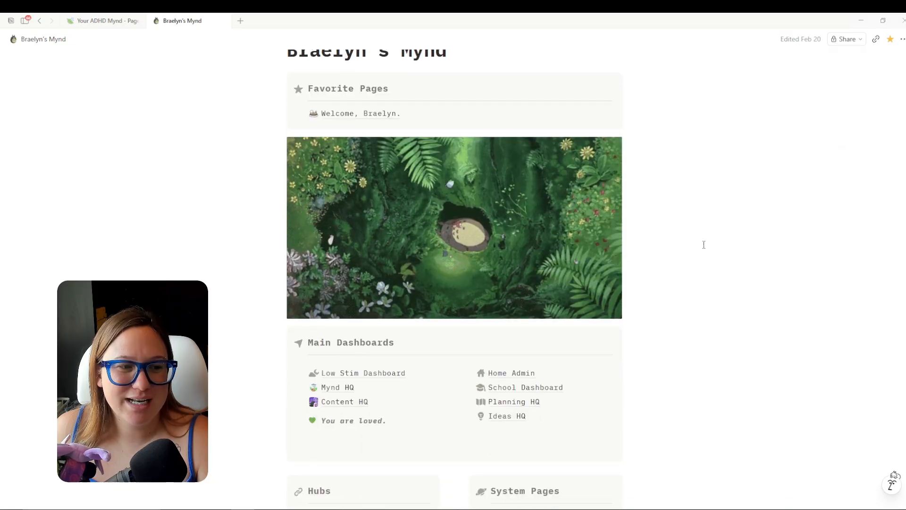
scroll(723, 229, up, 10)
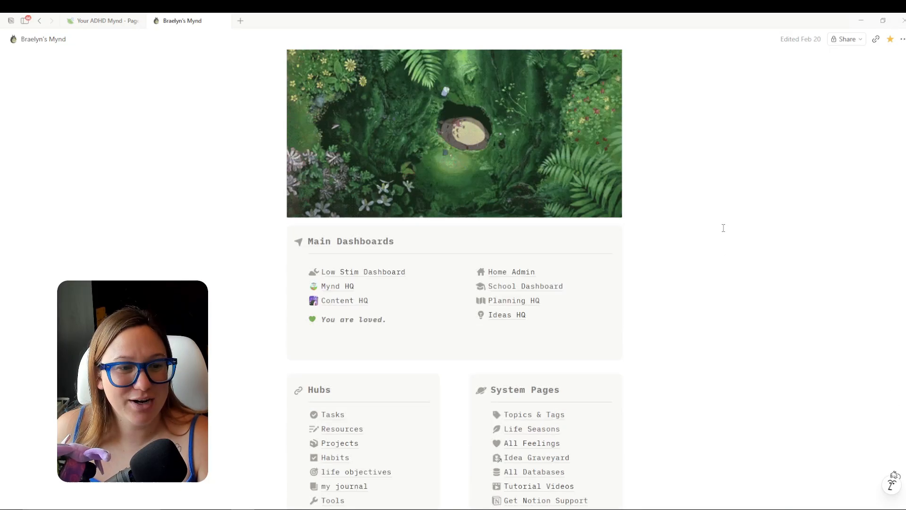
click(99, 23)
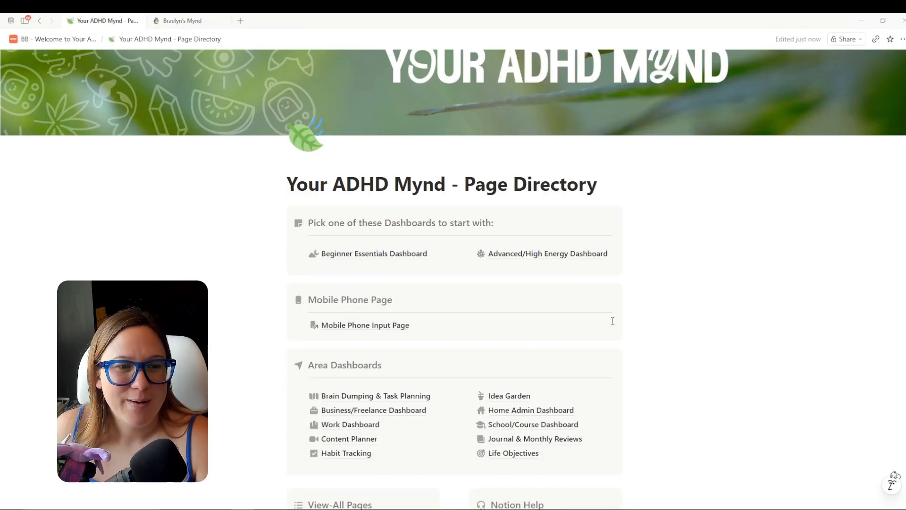
Look through the Advanced/High Energy Dashboard, then switch to the old workspace tab.
click(530, 254)
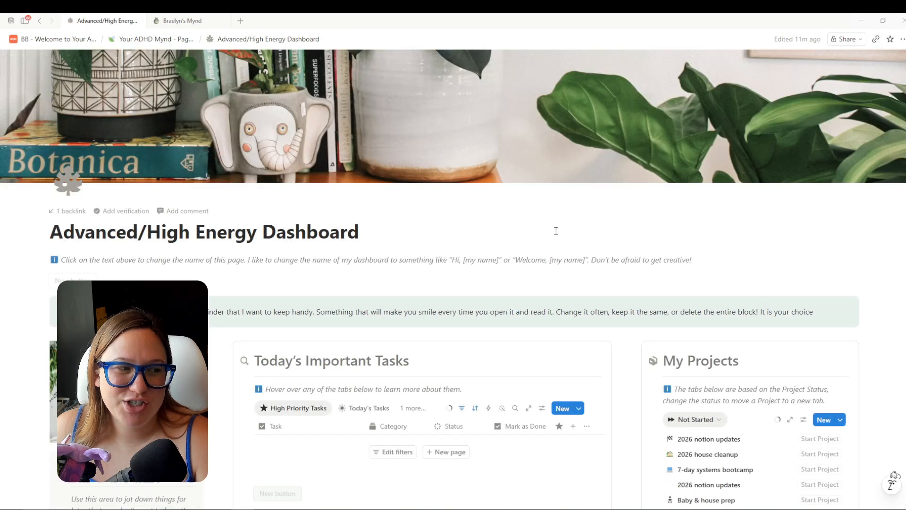
scroll(903, 236, down, 7)
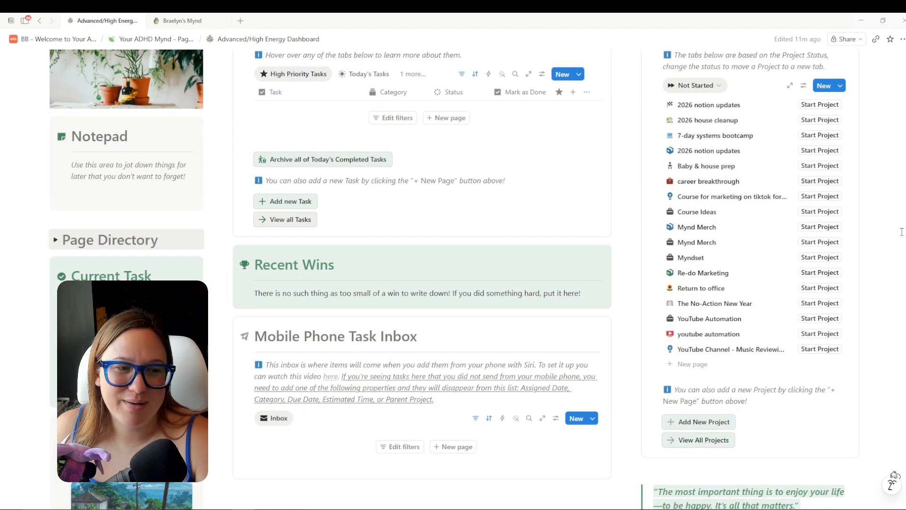
scroll(903, 230, down, 16)
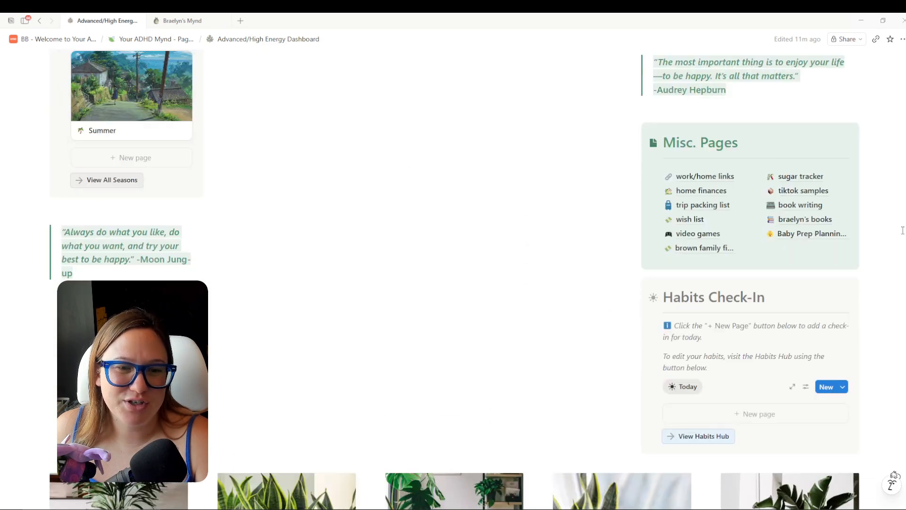
scroll(903, 230, down, 12)
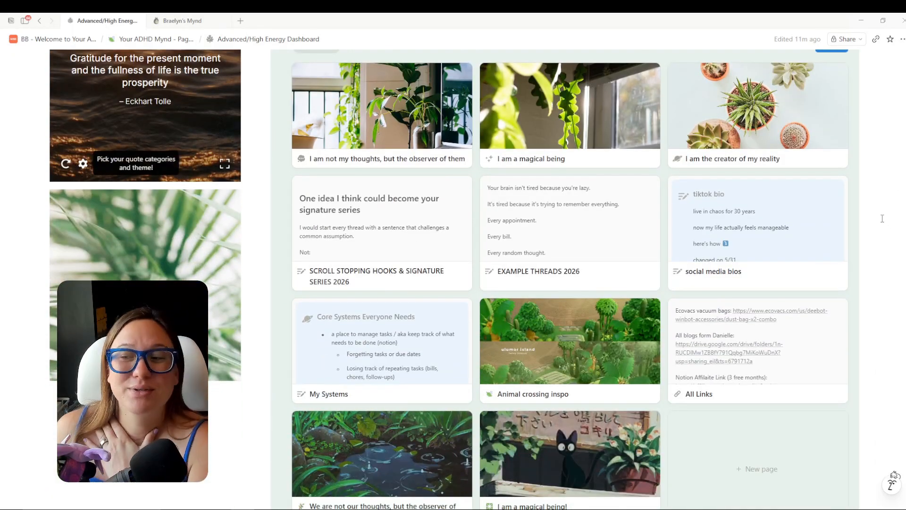
scroll(880, 221, up, 2)
scroll(880, 221, up, 4)
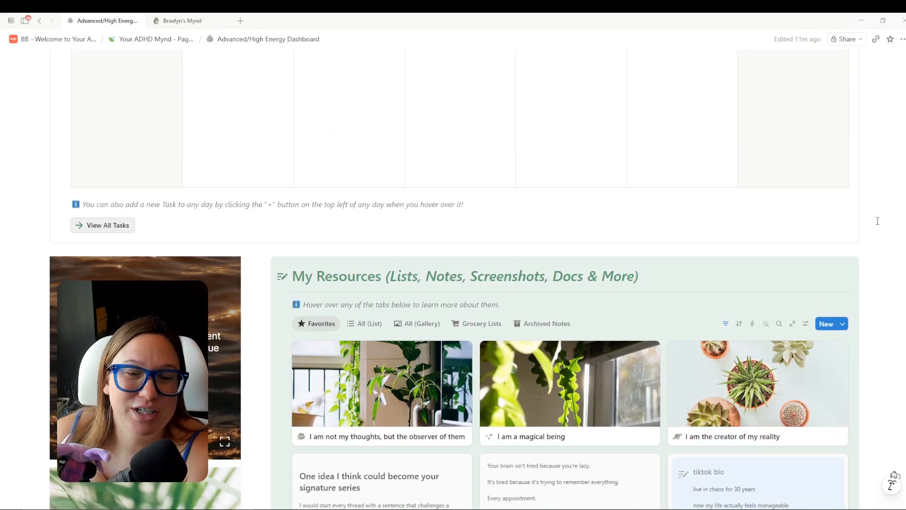
scroll(877, 217, down, 4)
scroll(875, 214, down, 4)
scroll(874, 213, up, 15)
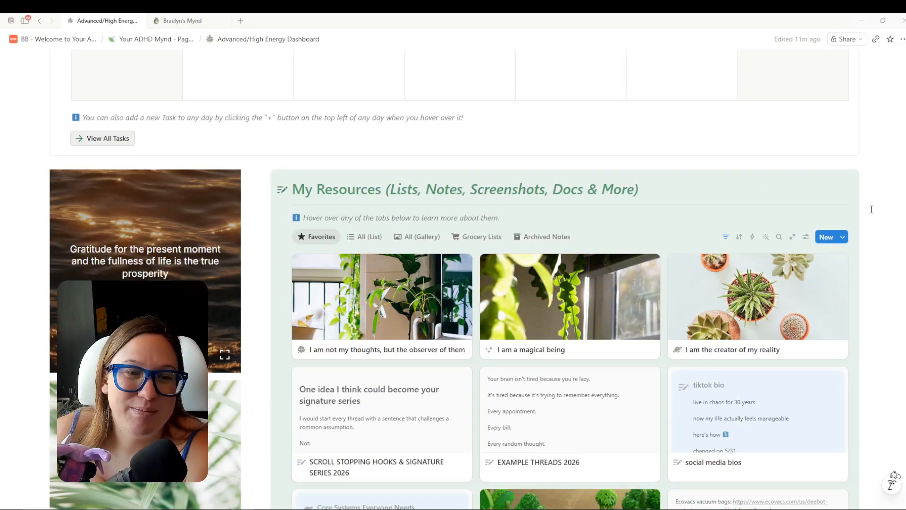
scroll(871, 210, up, 10)
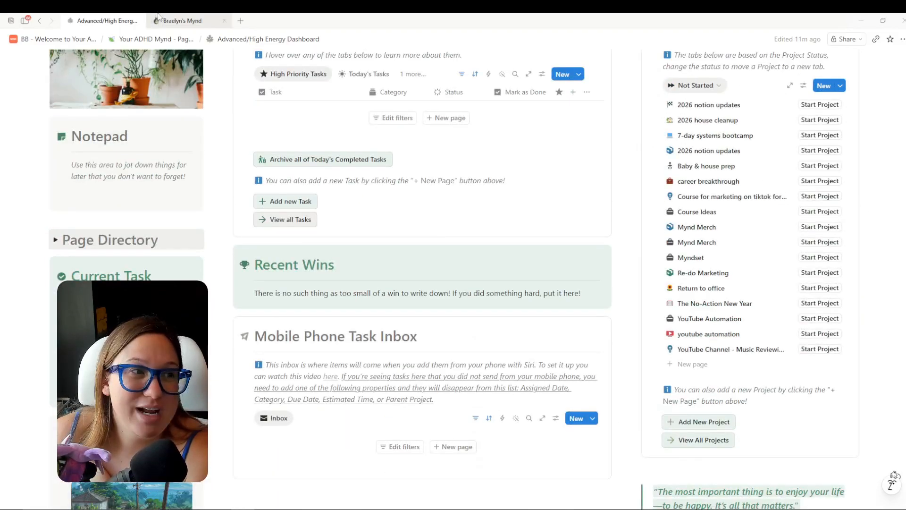
click(183, 21)
Open the old Welcome dashboard and scroll through its contents.
click(331, 209)
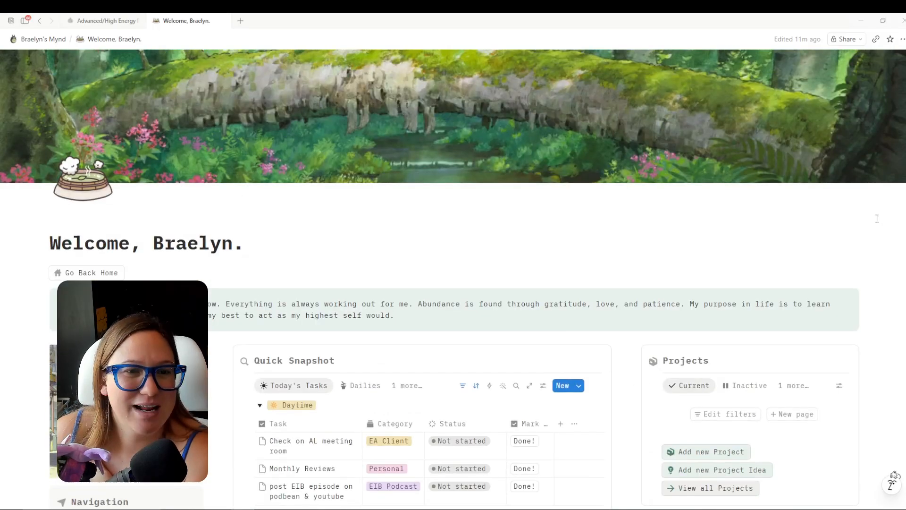
scroll(884, 235, down, 14)
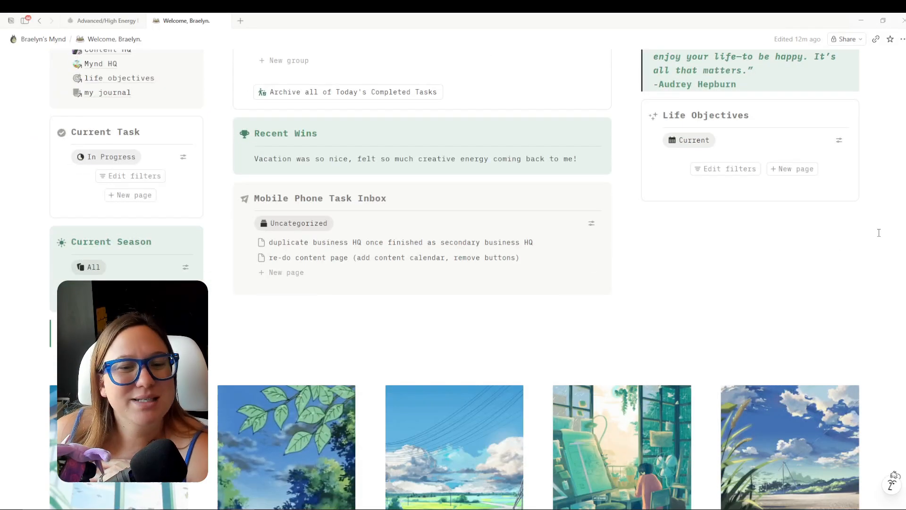
scroll(879, 231, down, 1)
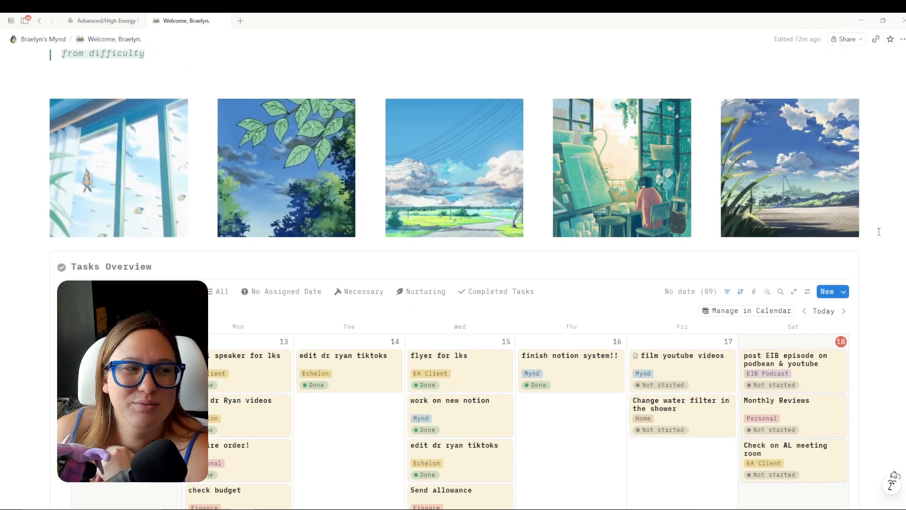
scroll(879, 232, down, 10)
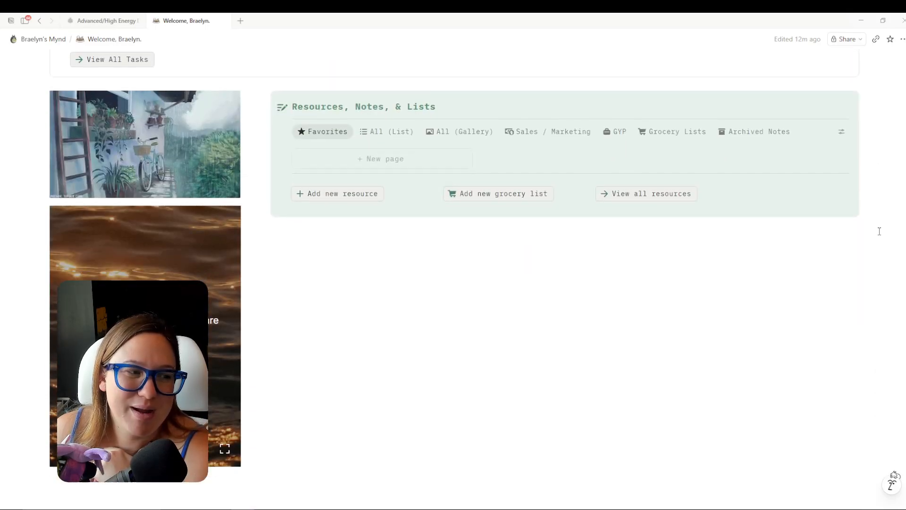
scroll(879, 231, up, 15)
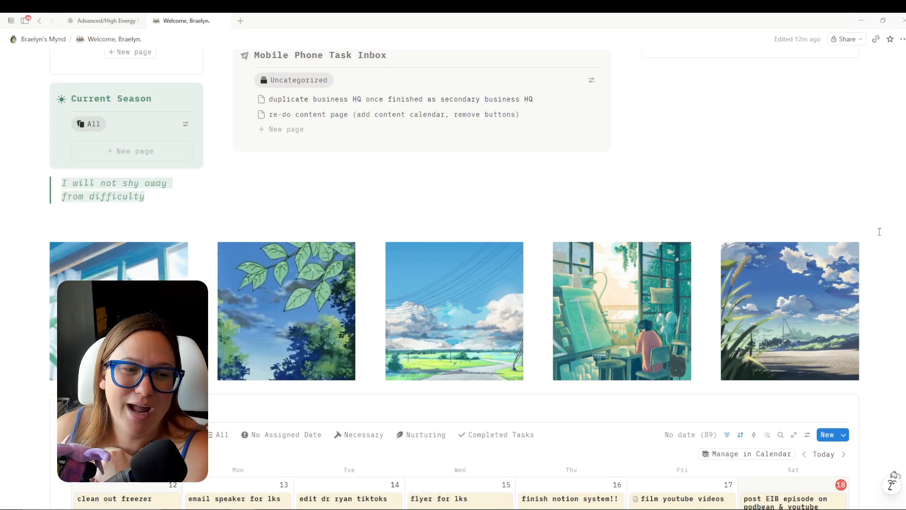
scroll(880, 232, up, 9)
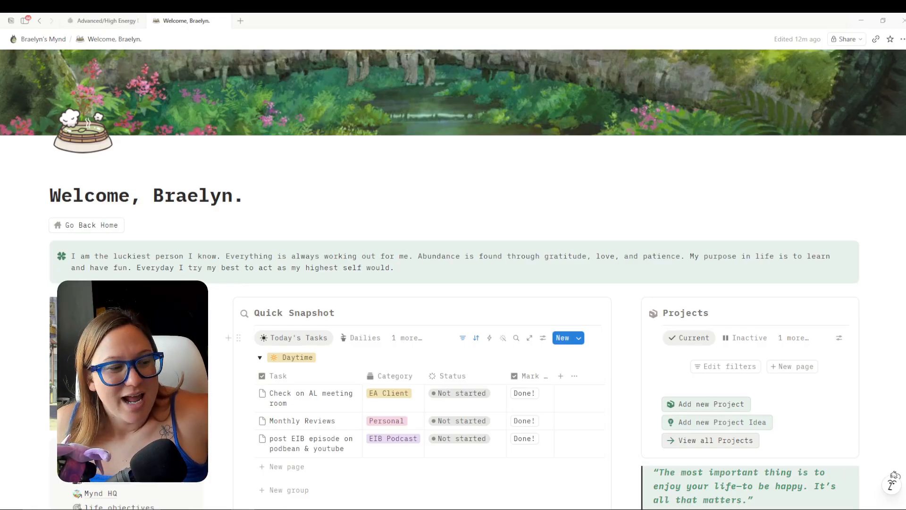
scroll(101, 397, down, 2)
Open the old Mynd HQ page and review its sections.
click(101, 397)
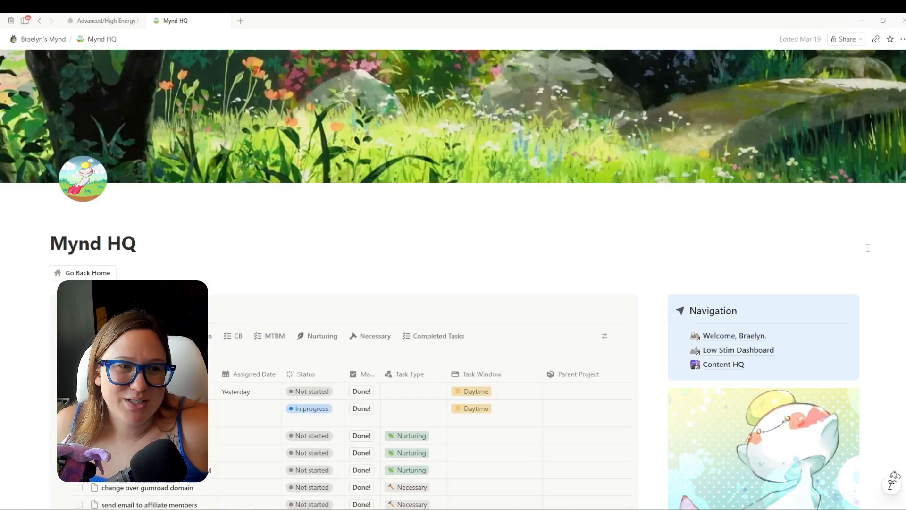
scroll(868, 247, down, 15)
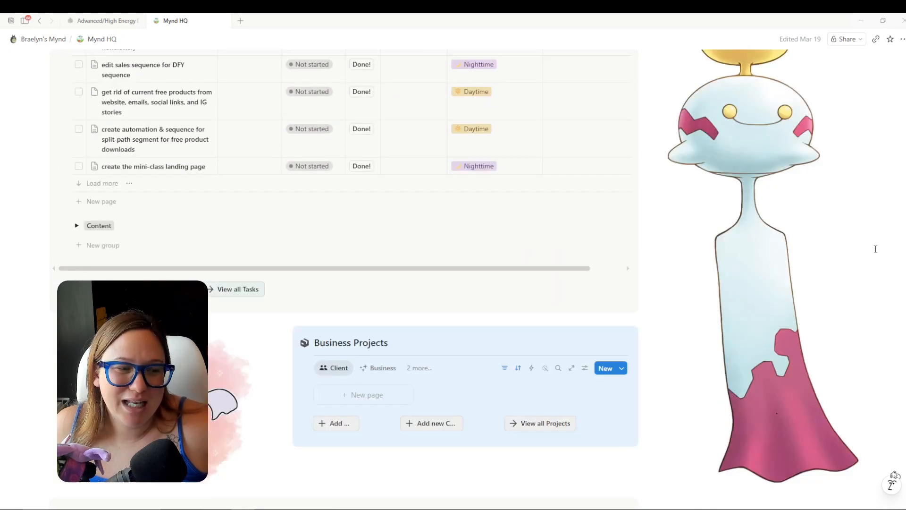
scroll(876, 249, down, 10)
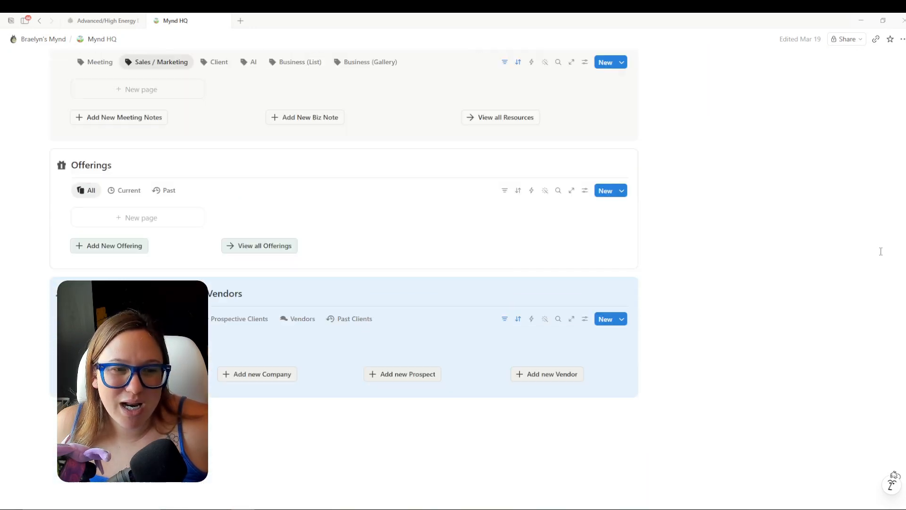
scroll(881, 251, up, 12)
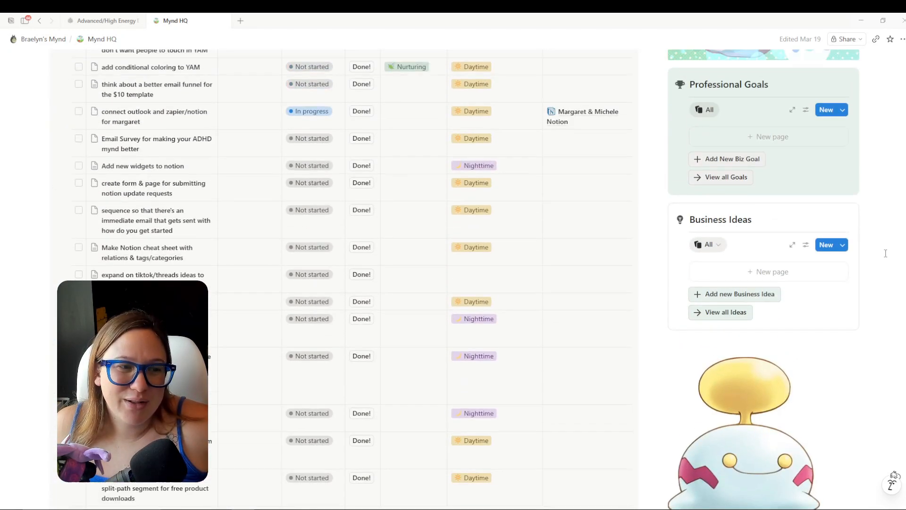
scroll(885, 253, up, 3)
scroll(886, 250, up, 10)
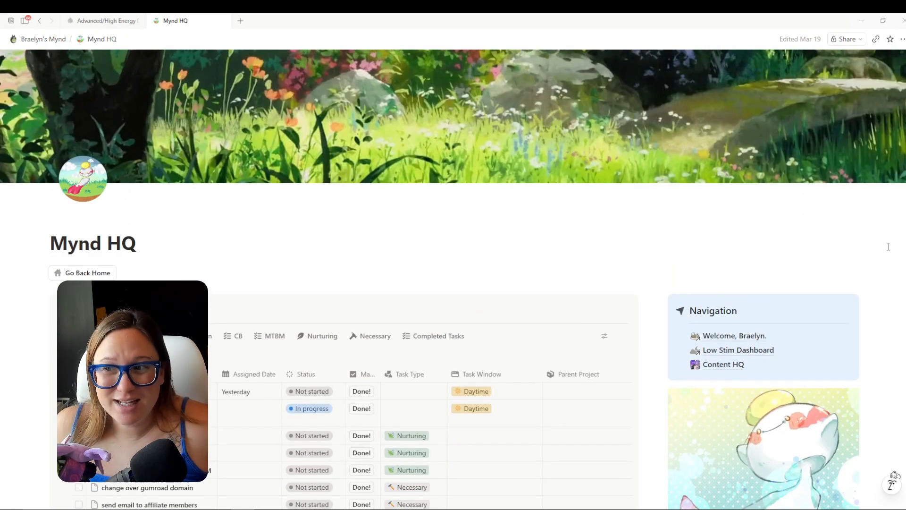
Check the Advanced/High Energy Dashboard's task calendar, including the following week.
click(102, 21)
scroll(615, 271, down, 5)
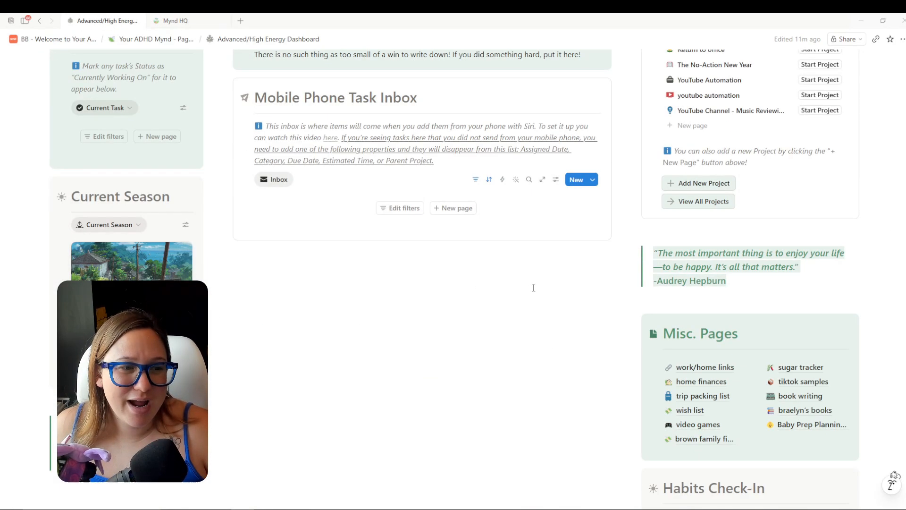
scroll(522, 291, up, 6)
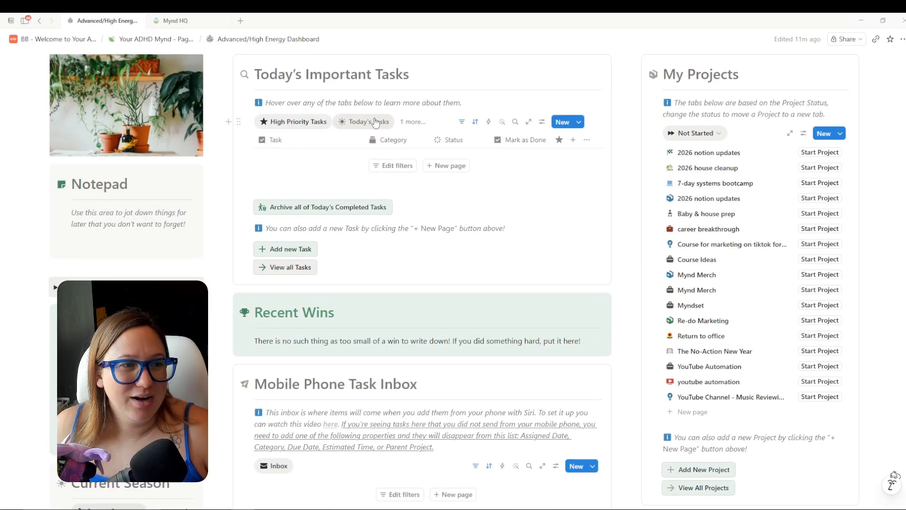
scroll(585, 246, down, 6)
scroll(586, 250, down, 5)
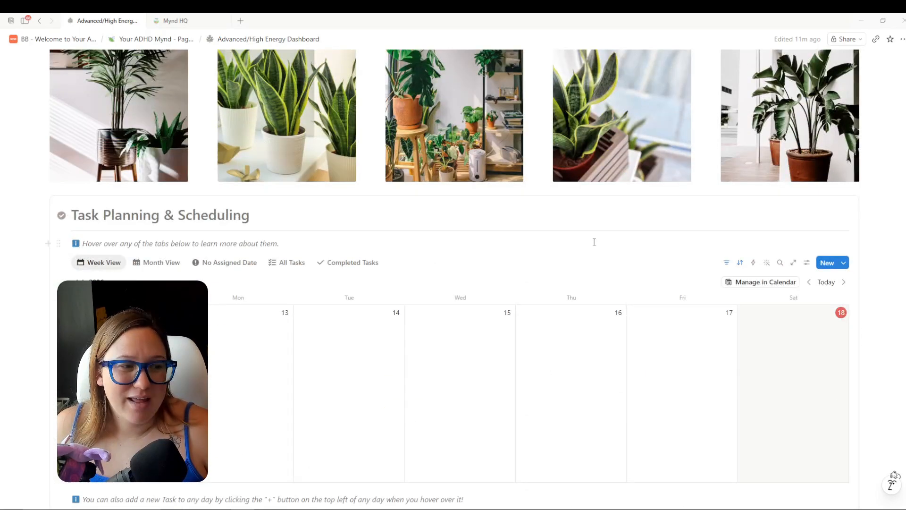
click(844, 282)
scroll(614, 236, up, 2)
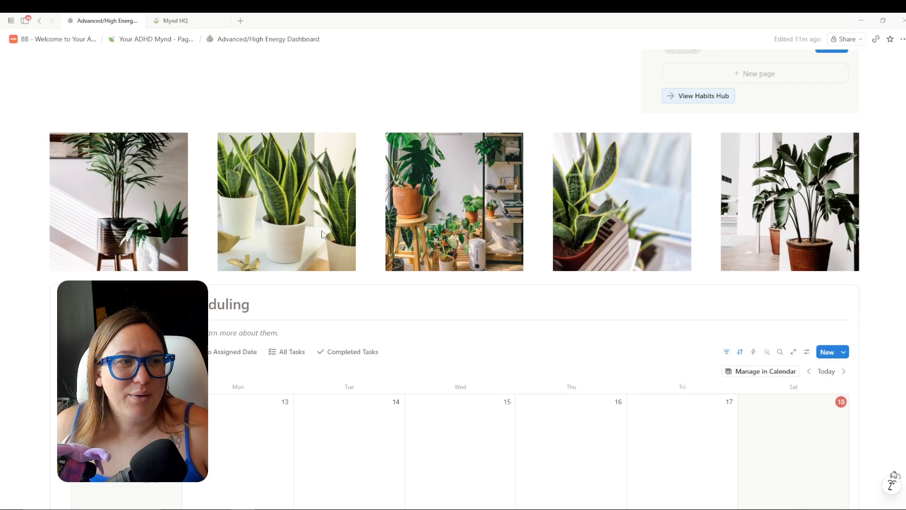
scroll(425, 141, down, 2)
Return to the old Welcome dashboard and step its calendar to next week and back.
click(177, 20)
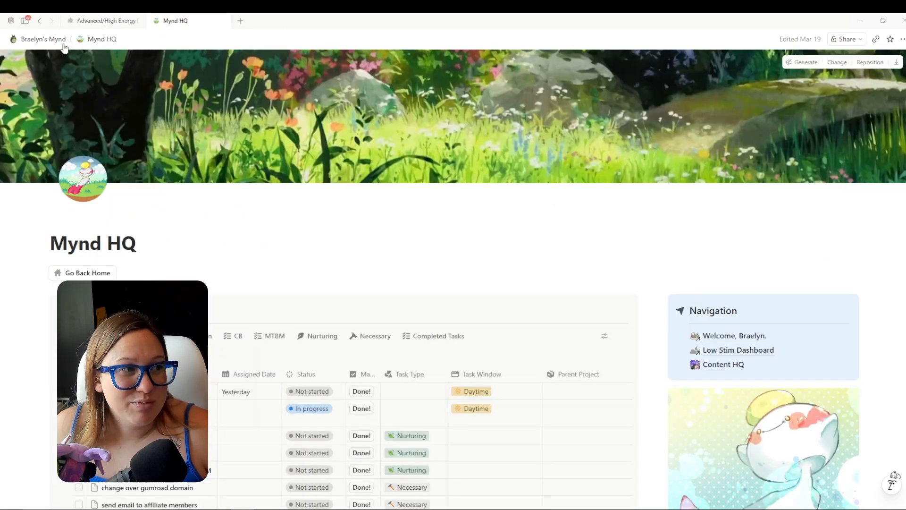
click(43, 39)
click(371, 257)
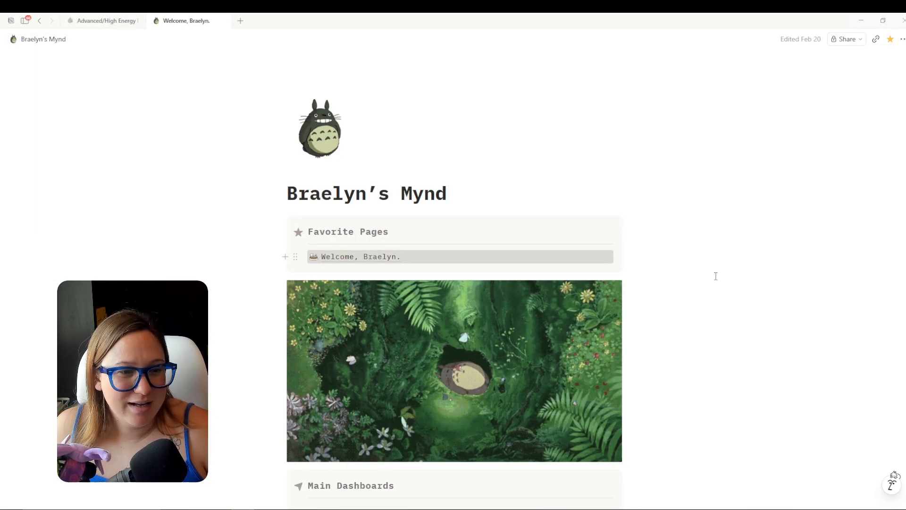
scroll(781, 273, down, 15)
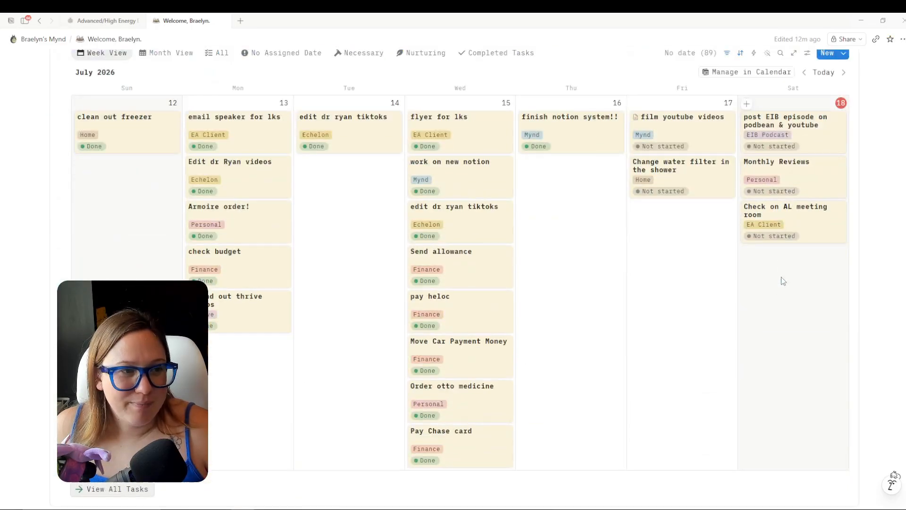
scroll(778, 129, up, 2)
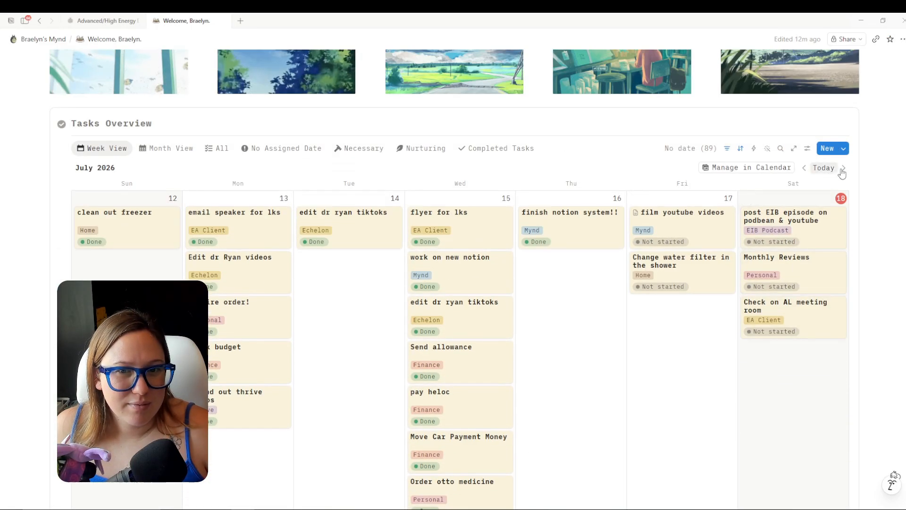
click(845, 169)
click(804, 169)
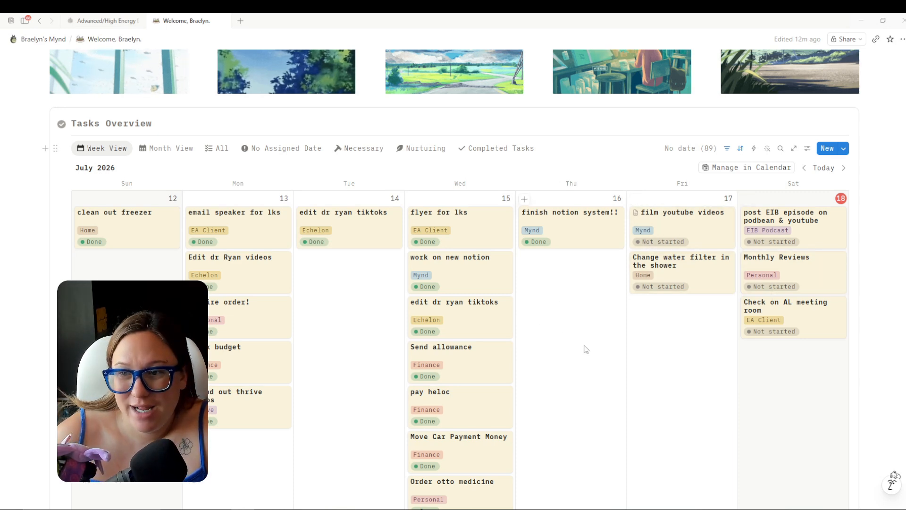
scroll(595, 363, up, 8)
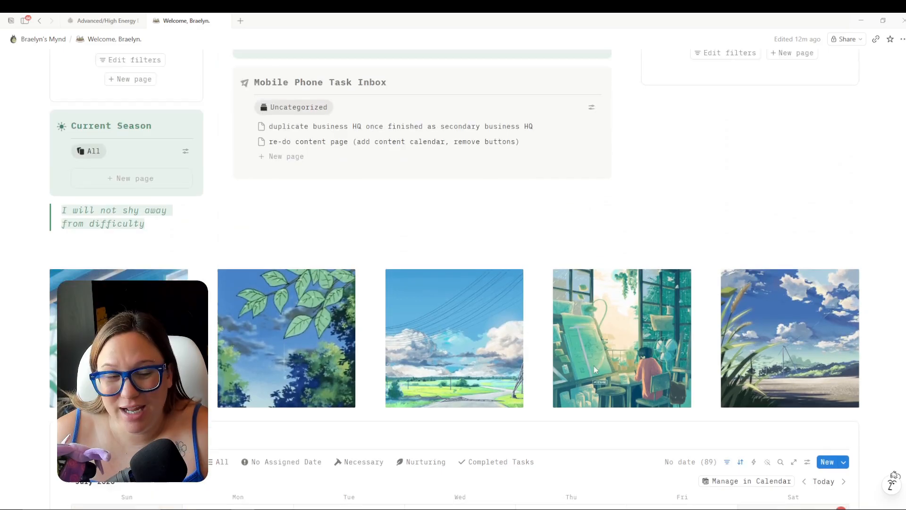
scroll(596, 374, up, 7)
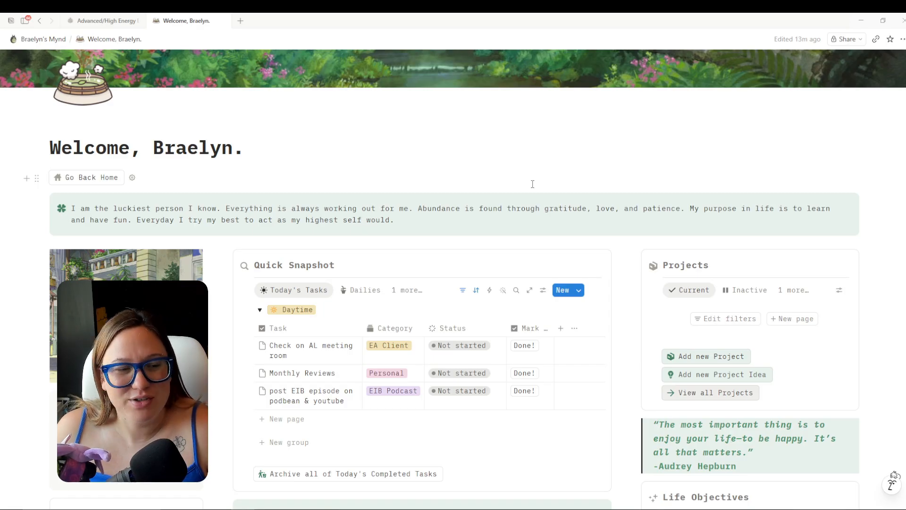
scroll(533, 185, down, 2)
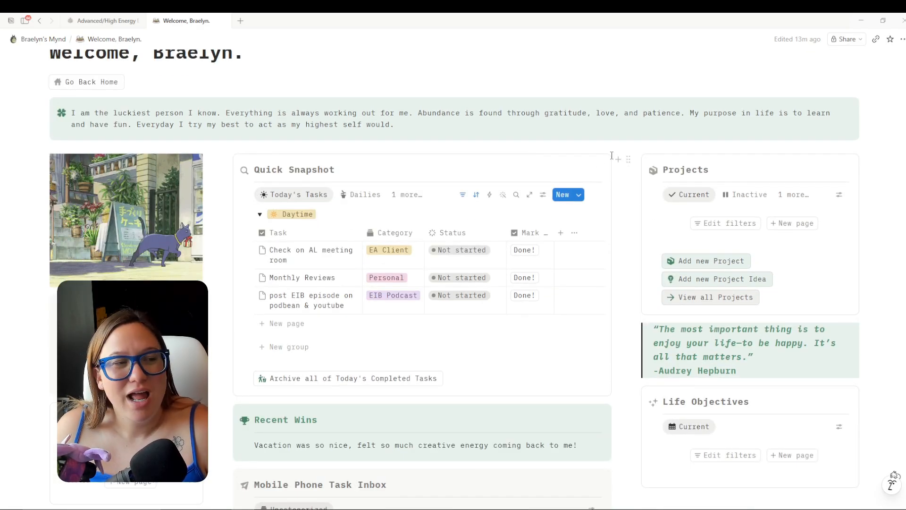